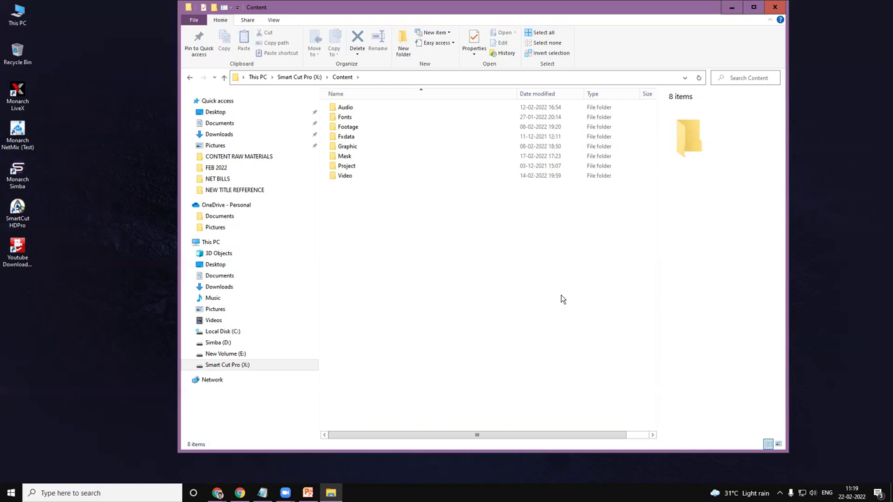
Step: Open the Project folder inside SceneCutHD Content on the Smart Cut Pro (X:) drive
{"action": "left_click", "coordinate": [232, 367]}
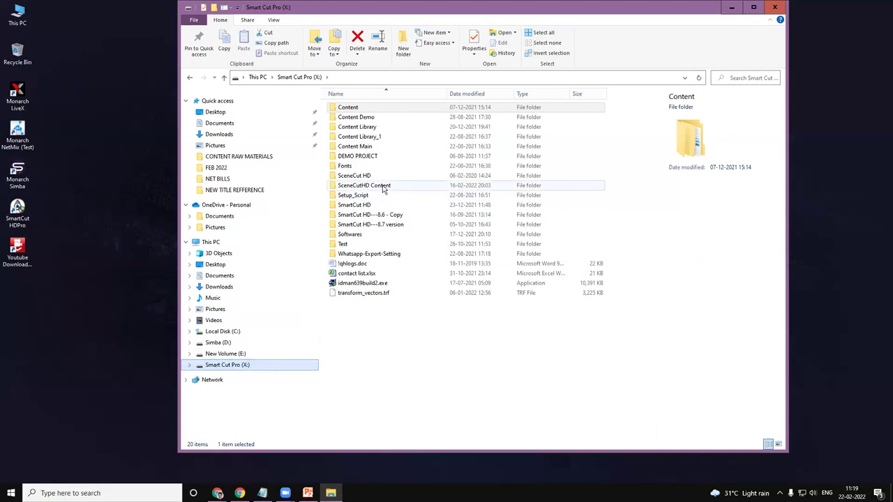
{"action": "left_click", "coordinate": [230, 365]}
{"action": "left_click", "coordinate": [231, 365]}
{"action": "double_click", "coordinate": [399, 187]}
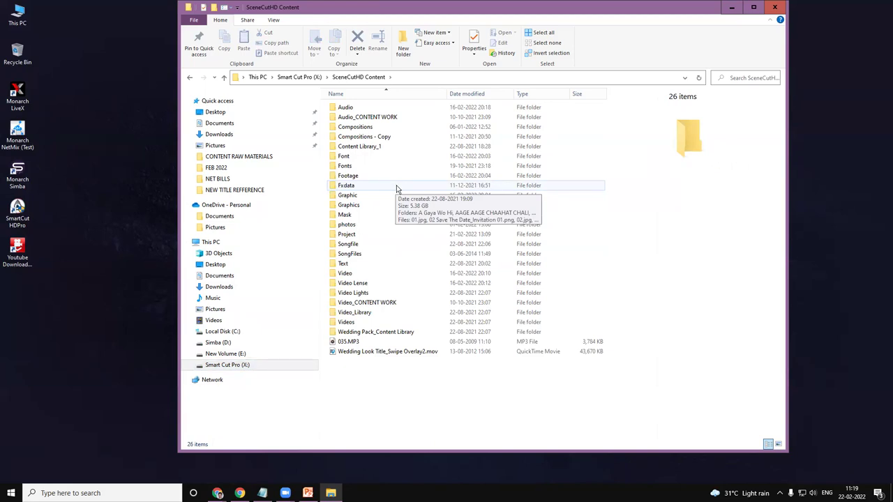
{"action": "double_click", "coordinate": [363, 236]}
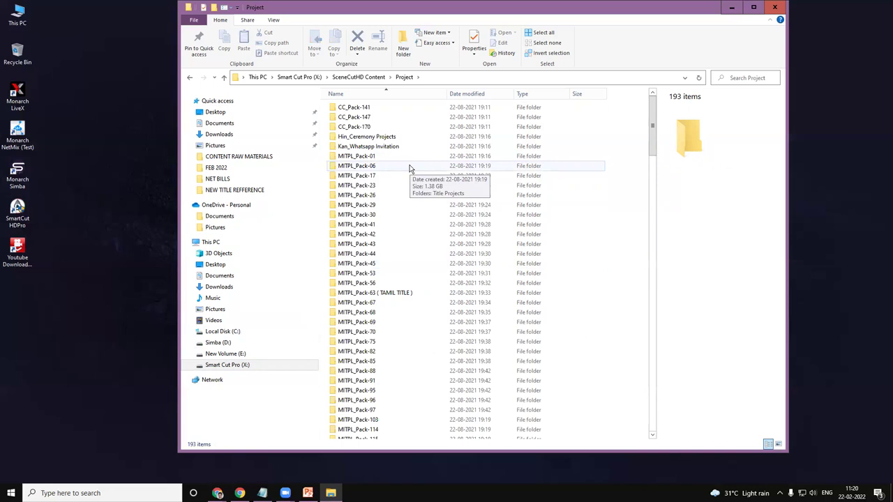
Step: Find the MITPL_Pack-600 folder in the Project folder and select it
{"action": "left_click_drag", "start_coordinate": [653, 129], "coordinate": [650, 417]}
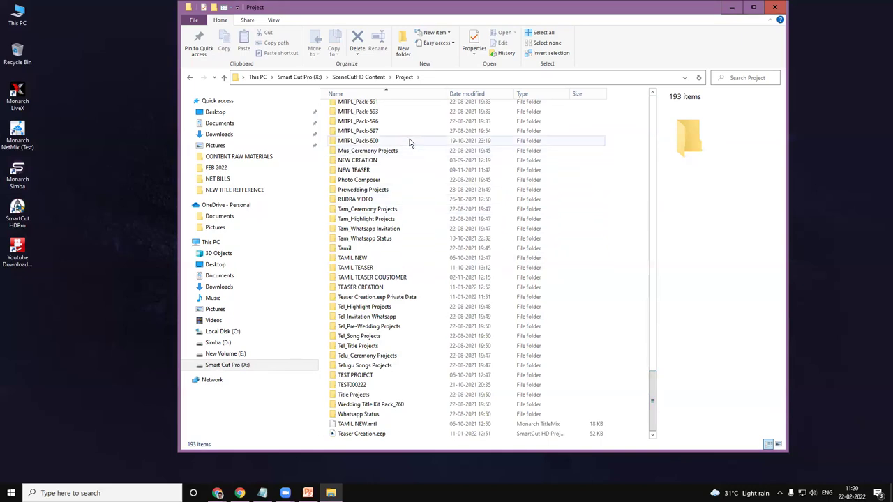
{"action": "scroll", "coordinate": [409, 138], "scroll_direction": "up", "scroll_amount": 1}
{"action": "left_click", "coordinate": [374, 166]}
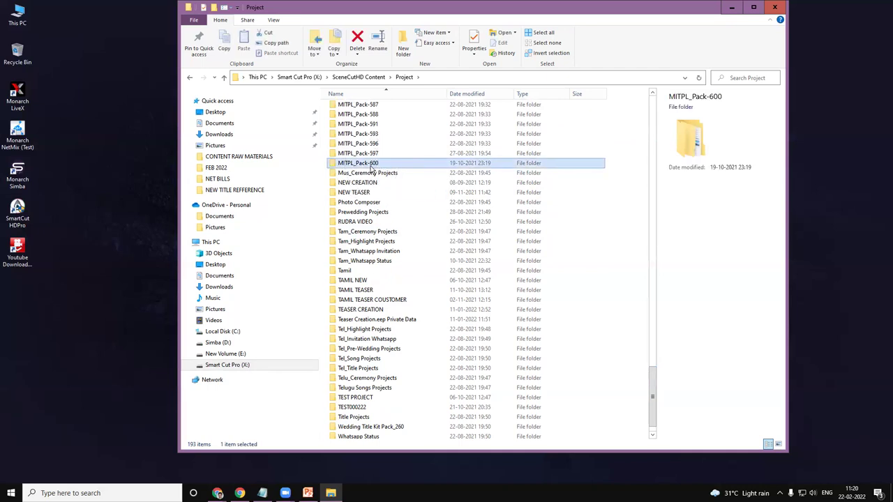
Step: Search Windows for "mag" and launch the Magnifier app
{"action": "key", "text": "super"}
{"action": "left_click", "coordinate": [111, 492]}
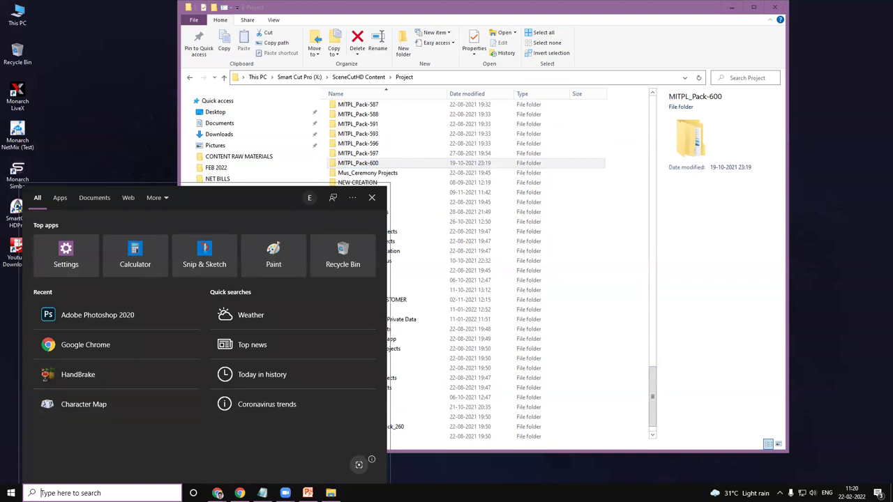
{"action": "type", "text": "mag"}
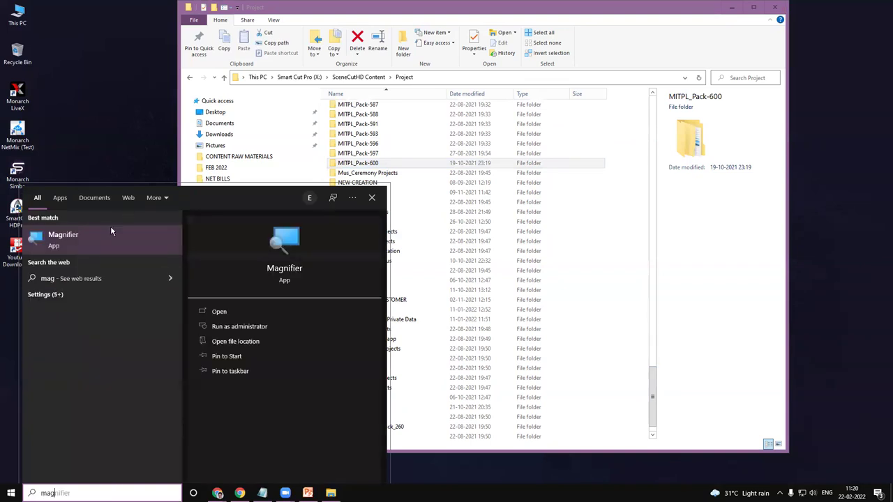
{"action": "left_click", "coordinate": [110, 234]}
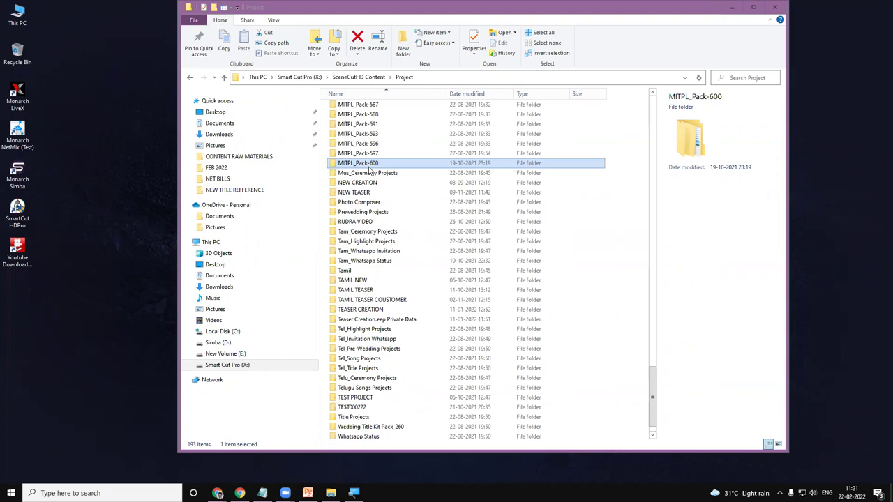
Step: Open the Tam_Tum Tum_Enemy_P639 folder under Content, Project, Song Projects on the Smart Cut Pro (X:) drive
{"action": "left_click", "coordinate": [307, 78]}
{"action": "left_click", "coordinate": [240, 366]}
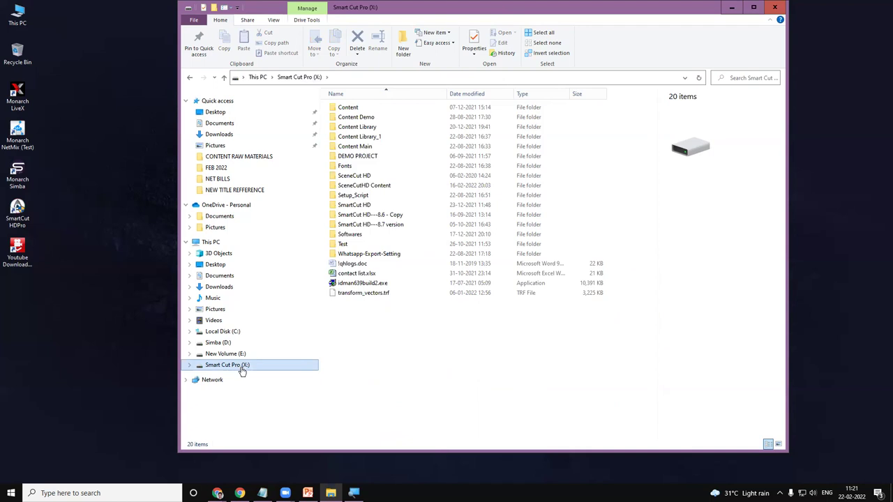
{"action": "double_click", "coordinate": [348, 109]}
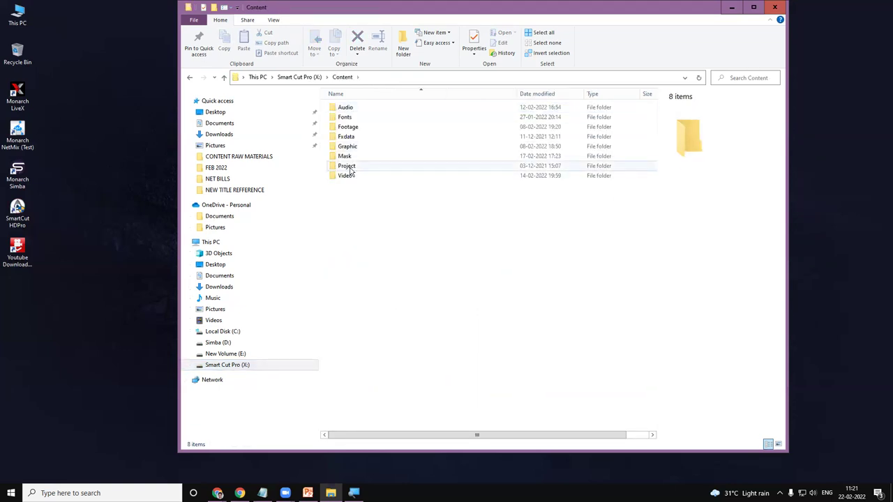
{"action": "double_click", "coordinate": [347, 167]}
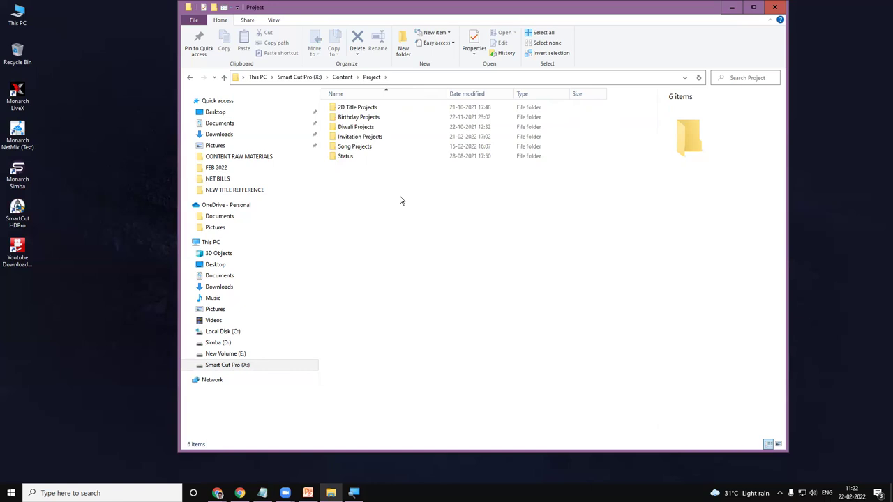
{"action": "double_click", "coordinate": [359, 150]}
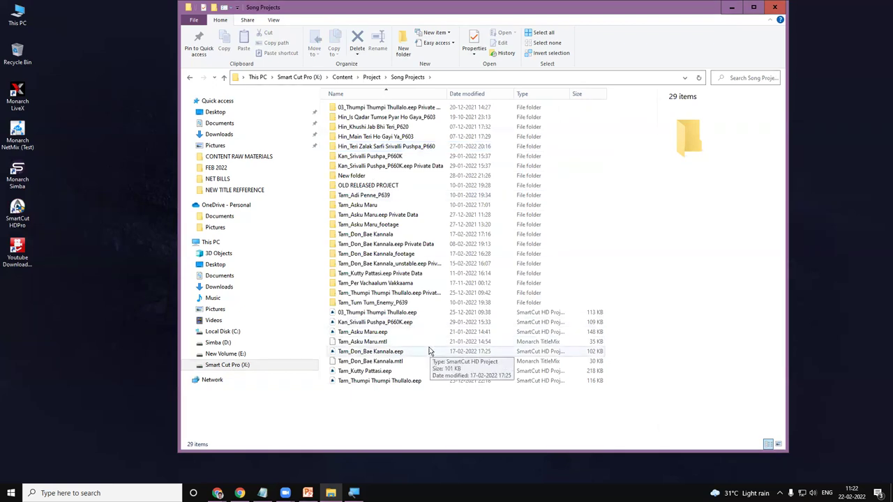
{"action": "left_click", "coordinate": [381, 304]}
{"action": "double_click", "coordinate": [381, 304]}
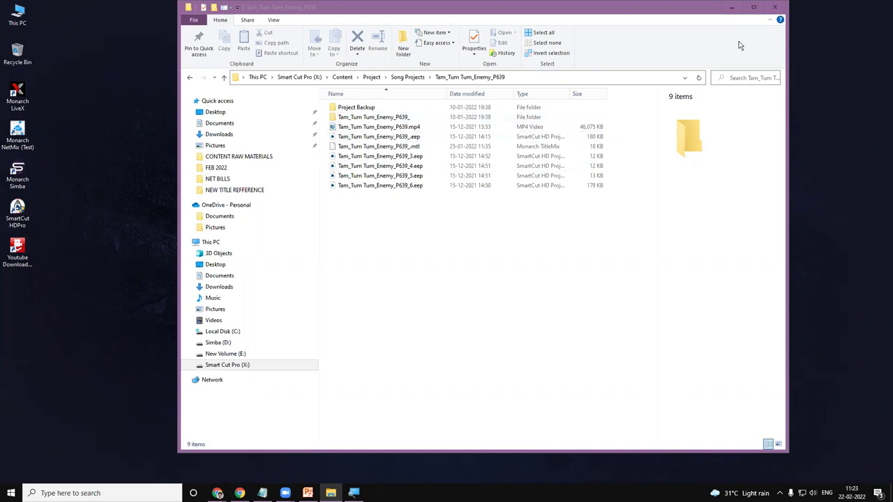
Step: Close the folder window and switch to the SCPRO Content download links spreadsheet in Chrome, maximizing its window
{"action": "left_click", "coordinate": [775, 7]}
{"action": "right_click", "coordinate": [419, 172]}
{"action": "left_click", "coordinate": [355, 208]}
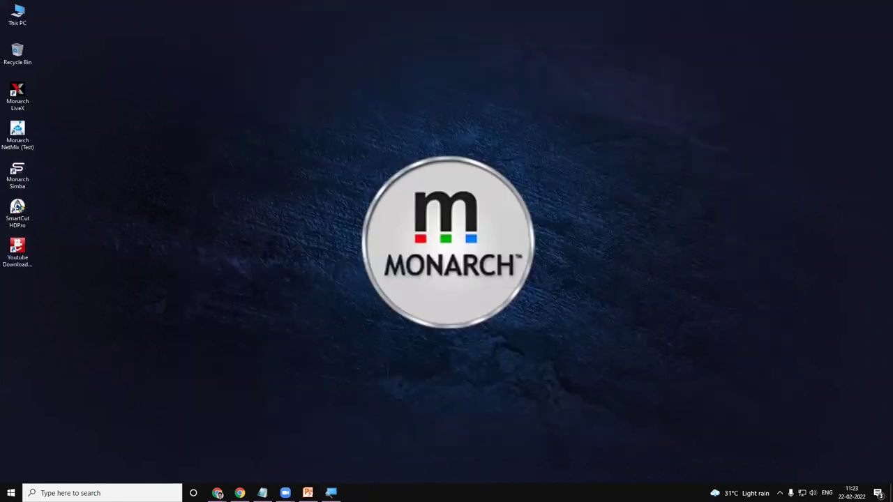
{"action": "mouse_move", "coordinate": [218, 493]}
{"action": "key", "text": "alt+Tab"}
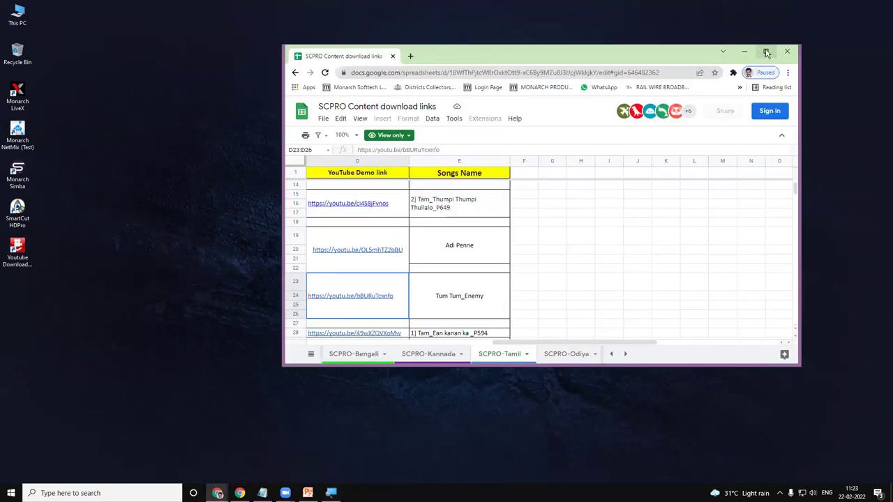
{"action": "key", "text": "super+Up"}
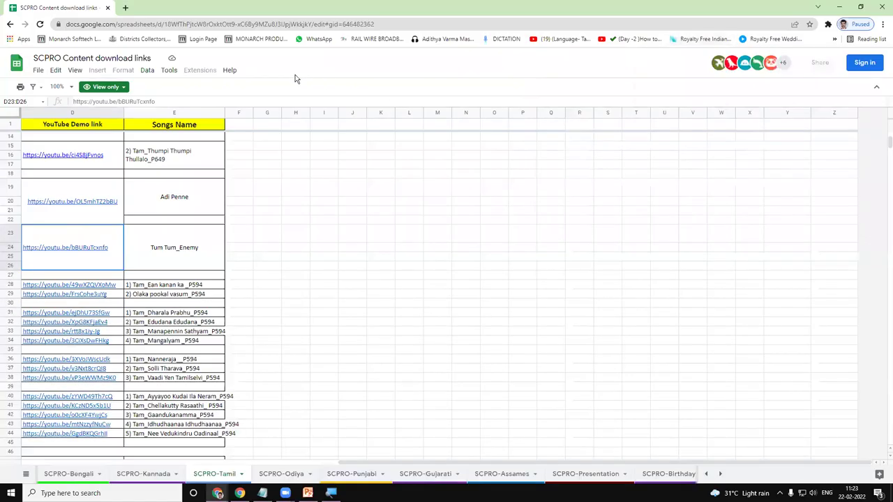
Step: View the SCPRO-Odiya sheet and the SCPRO-Gujarati sheet of the download links spreadsheet
{"action": "left_click", "coordinate": [26, 475]}
{"action": "left_click", "coordinate": [69, 370]}
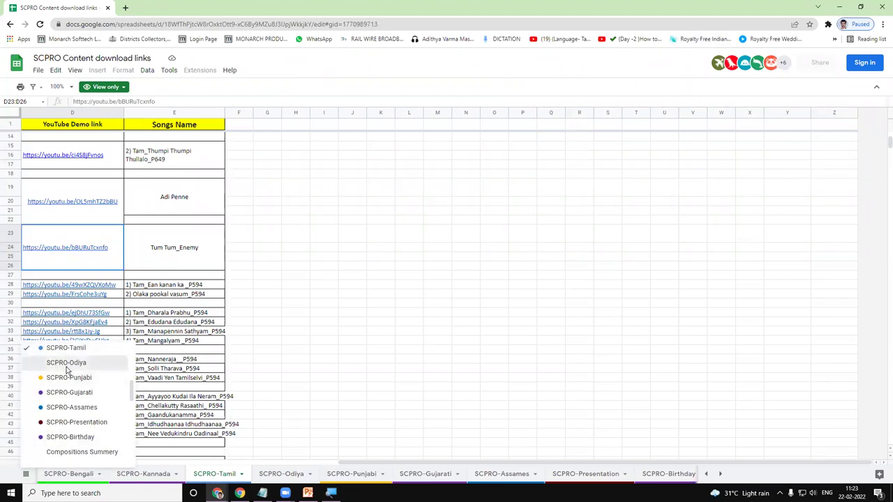
{"action": "left_click", "coordinate": [26, 475]}
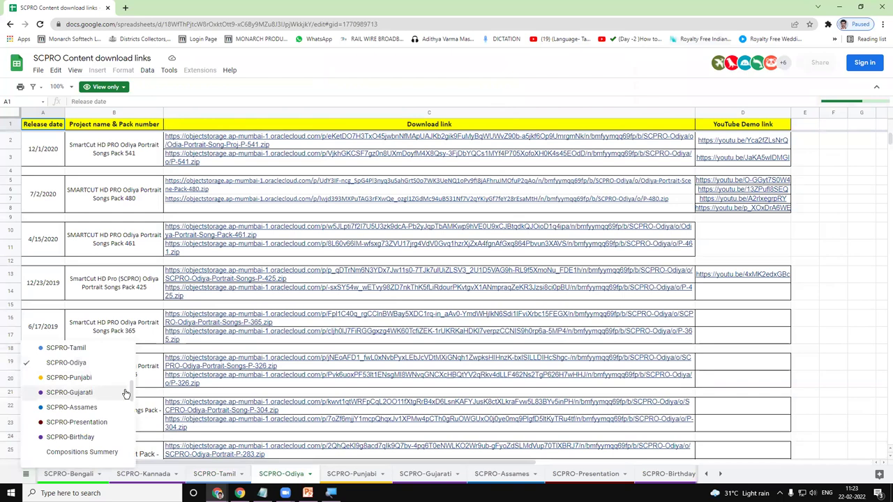
{"action": "left_click", "coordinate": [129, 395]}
Step: Go to the SCPRO-Ver. sheet at the start of the sheet list
{"action": "left_click", "coordinate": [25, 475]}
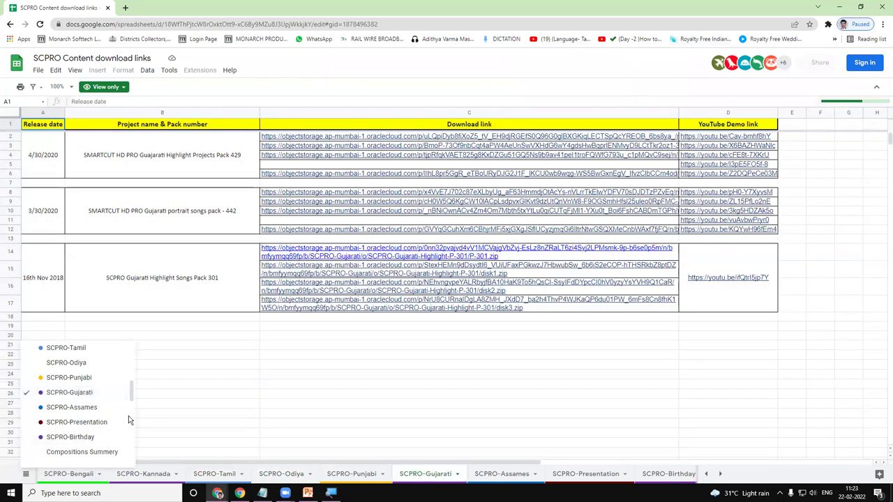
{"action": "left_click_drag", "start_coordinate": [131, 393], "coordinate": [110, 343]}
{"action": "left_click", "coordinate": [84, 349]}
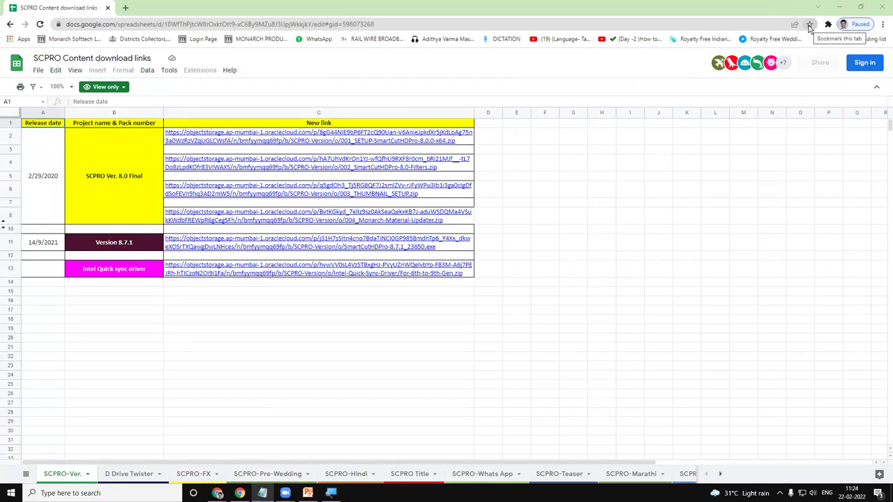
Step: Look through the SCPRO-Ver., D Drive Twister and SCPRO-FX sheets in turn
{"action": "mouse_move", "coordinate": [334, 203]}
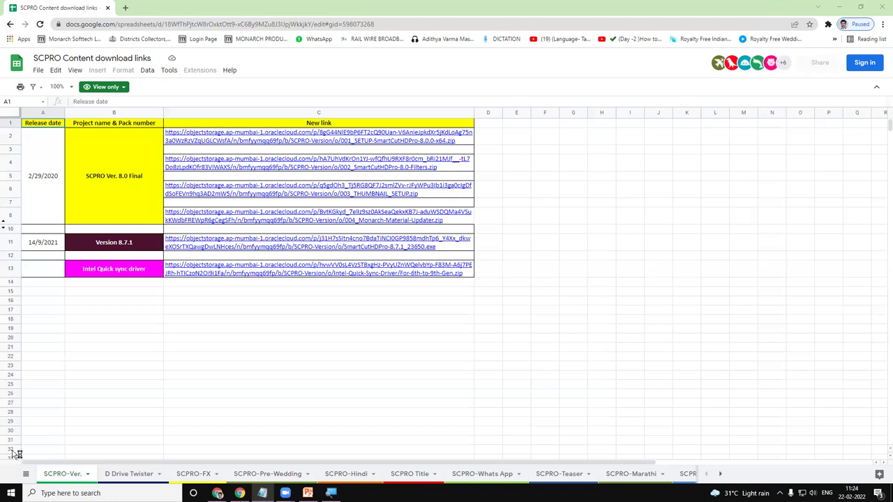
{"action": "left_click", "coordinate": [26, 473]}
{"action": "left_click", "coordinate": [75, 476]}
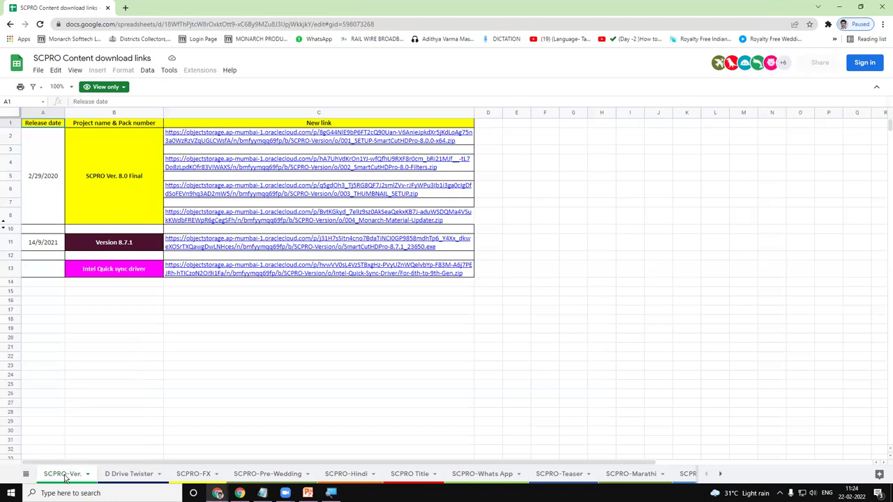
{"action": "left_click", "coordinate": [63, 478]}
{"action": "left_click", "coordinate": [63, 478]}
{"action": "left_click", "coordinate": [120, 477]}
{"action": "left_click", "coordinate": [133, 480]}
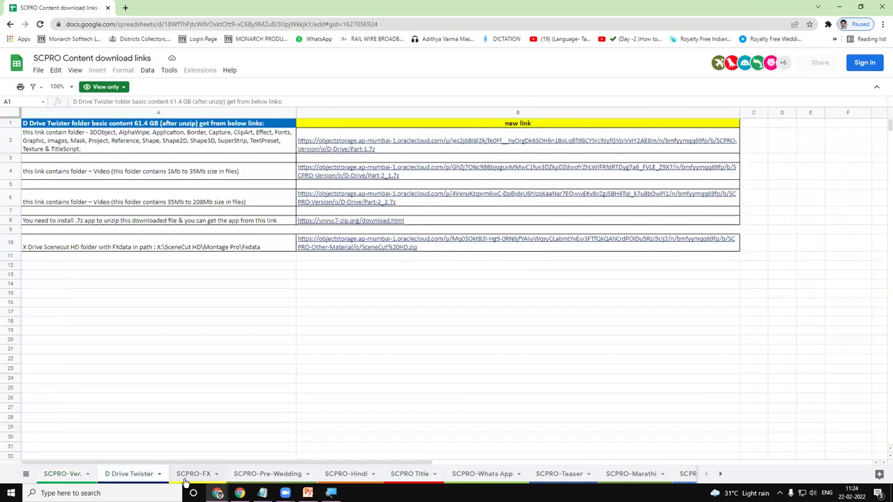
{"action": "left_click", "coordinate": [184, 482]}
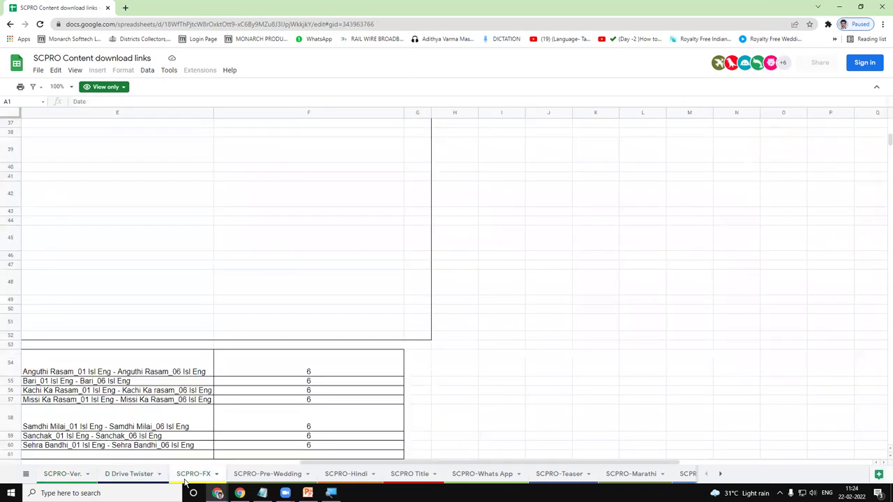
Step: Browse the list of all sheets and open the SCPRO-Tamil sheet
{"action": "left_click", "coordinate": [27, 476]}
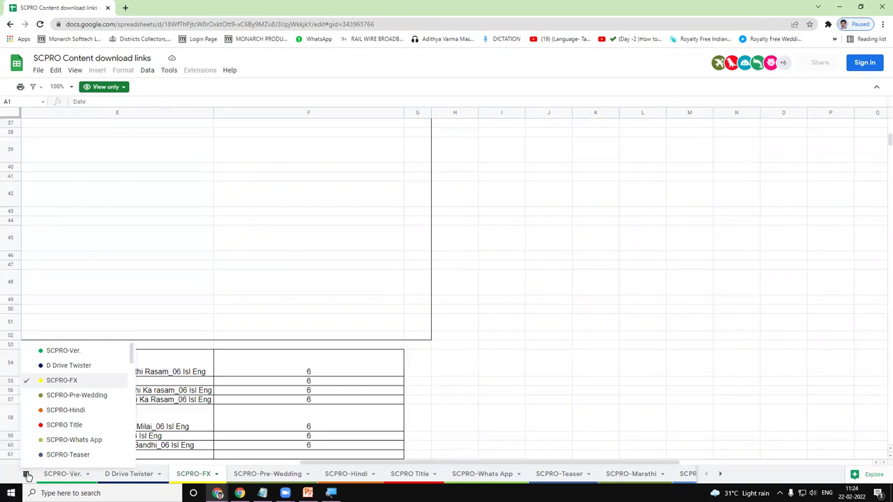
{"action": "left_click", "coordinate": [27, 476]}
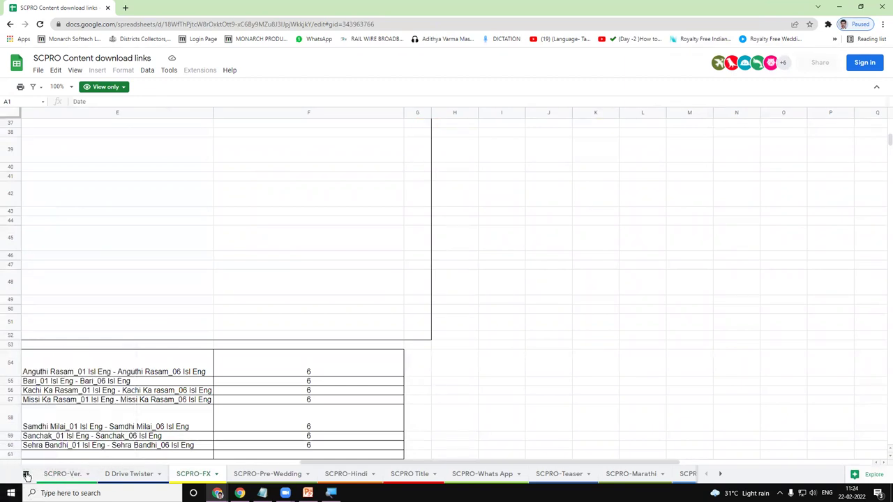
{"action": "left_click", "coordinate": [27, 476]}
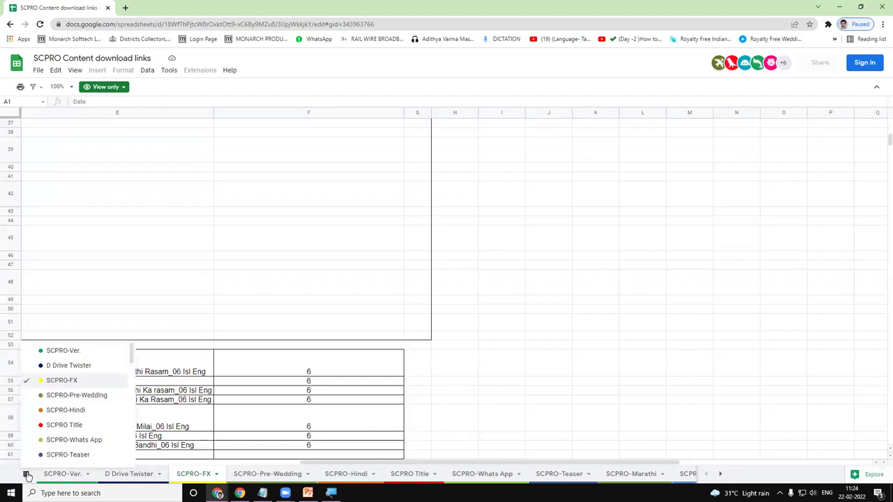
{"action": "mouse_move", "coordinate": [132, 353]}
{"action": "left_mouse_down"}
{"action": "mouse_move", "coordinate": [129, 401]}
{"action": "mouse_move", "coordinate": [129, 349]}
{"action": "left_mouse_up"}
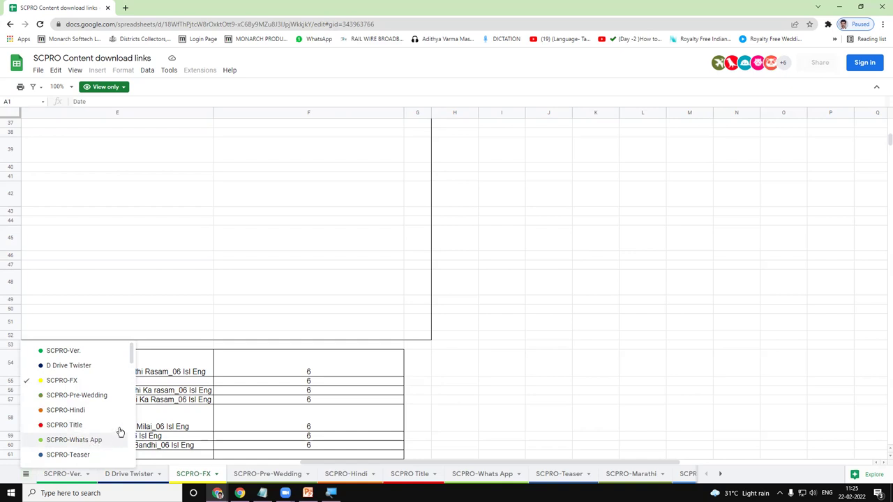
{"action": "left_click_drag", "start_coordinate": [132, 357], "coordinate": [130, 363]}
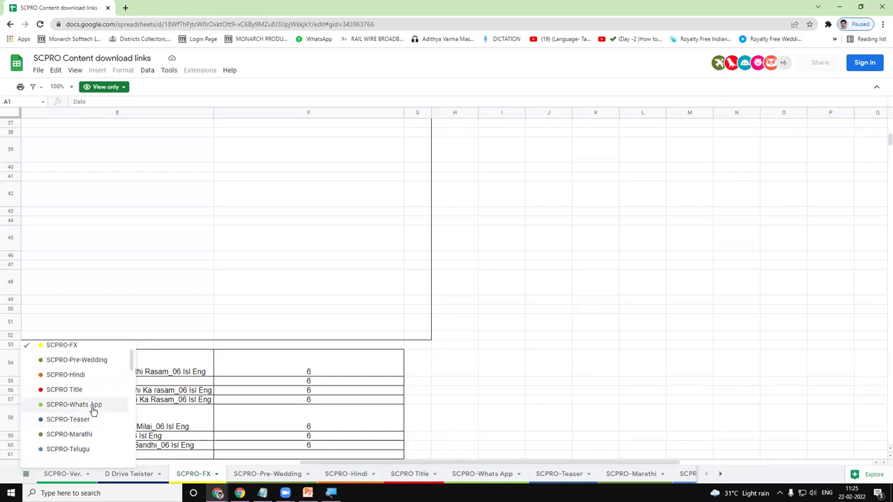
{"action": "left_click_drag", "start_coordinate": [133, 364], "coordinate": [129, 386]}
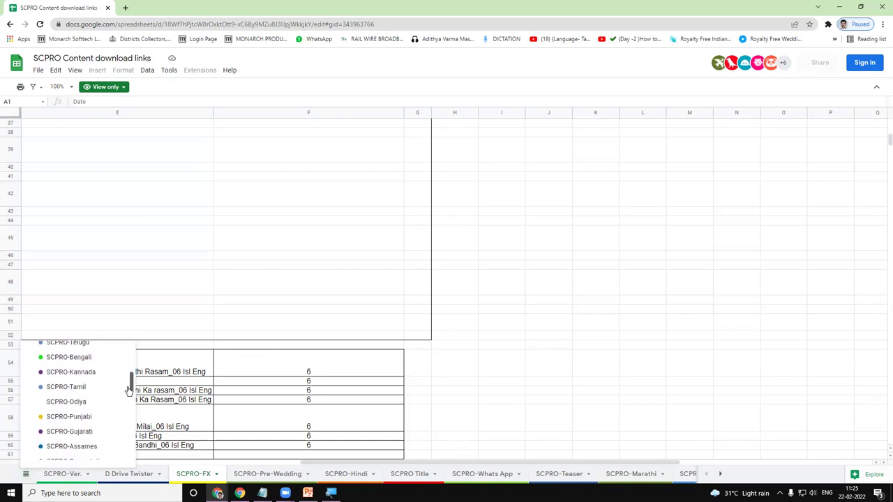
{"action": "left_click", "coordinate": [83, 392]}
Step: Examine the project name and pack number entries for Tamil portrait songs packs 661, 649 and 639, selecting their cells
{"action": "left_click_drag", "start_coordinate": [367, 465], "coordinate": [115, 462]}
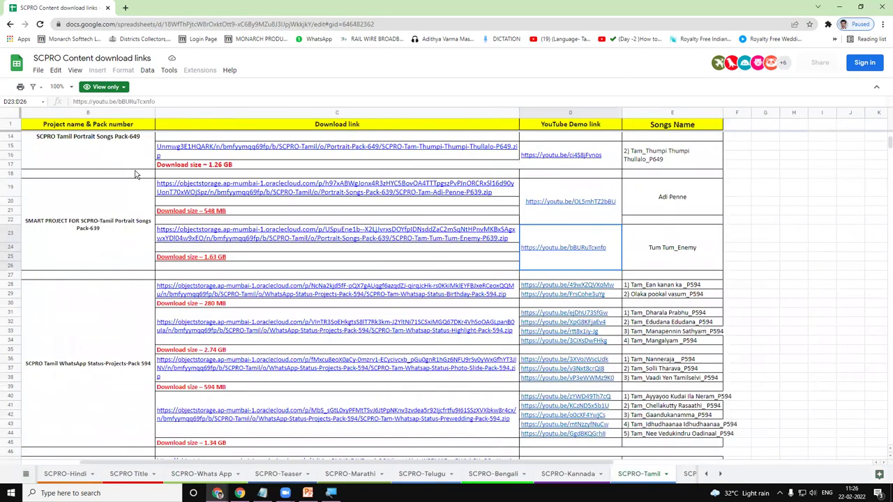
{"action": "scroll", "coordinate": [137, 185], "scroll_direction": "up", "scroll_amount": 4}
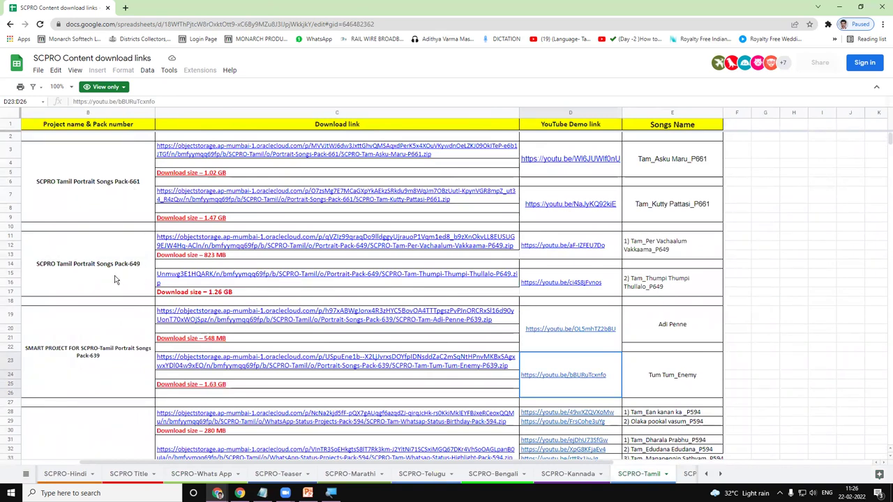
{"action": "left_click", "coordinate": [116, 280]}
{"action": "left_click", "coordinate": [113, 206]}
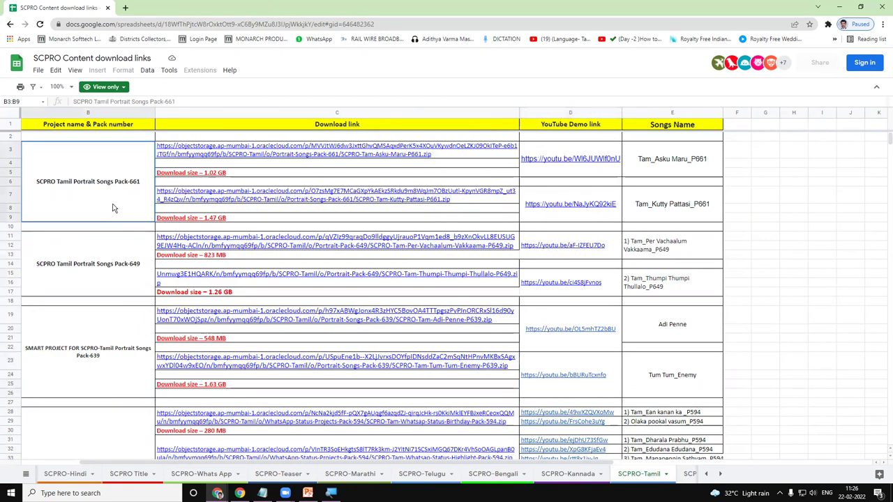
{"action": "left_click", "coordinate": [117, 368]}
{"action": "left_click", "coordinate": [132, 275]}
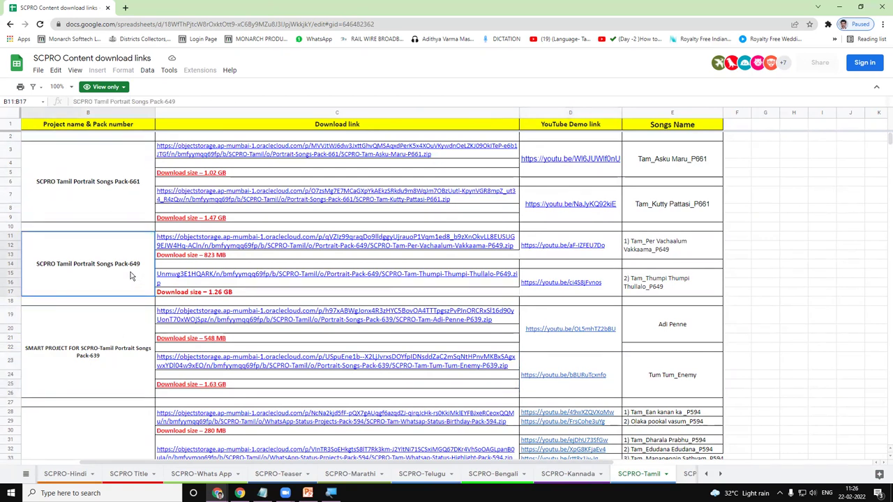
{"action": "left_click", "coordinate": [127, 200]}
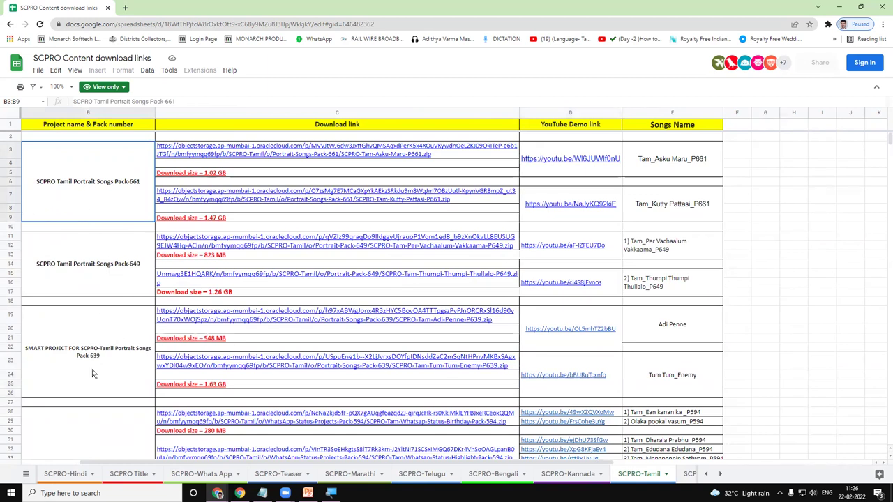
Step: Bring the release date column back into view, close the spreadsheet window and refresh the desktop
{"action": "left_click_drag", "start_coordinate": [283, 466], "coordinate": [159, 429]}
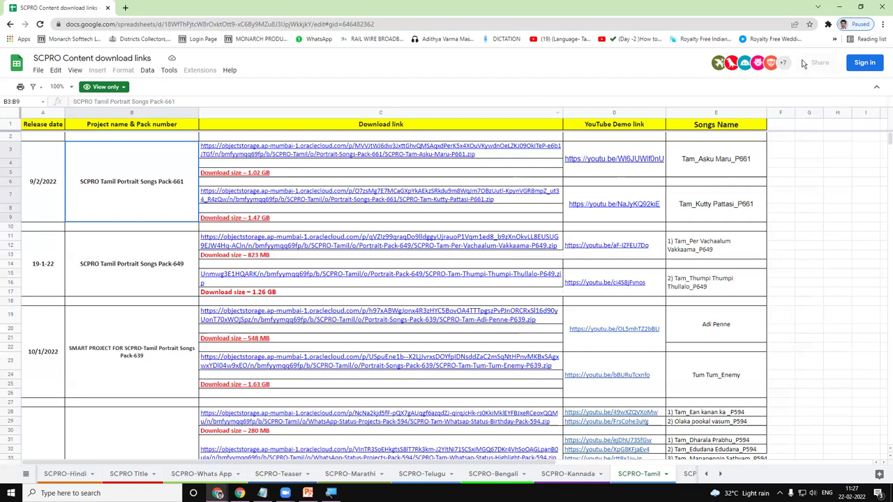
{"action": "left_click", "coordinate": [881, 8]}
{"action": "right_click", "coordinate": [79, 218]}
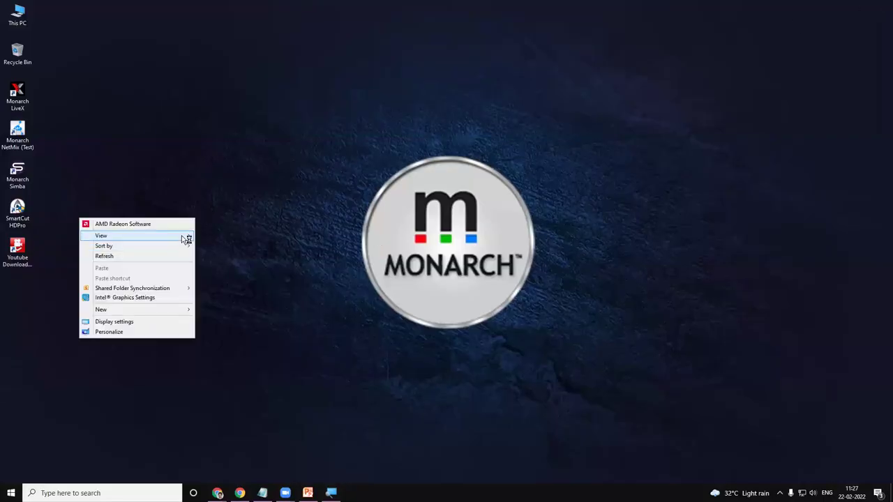
{"action": "left_click", "coordinate": [159, 255]}
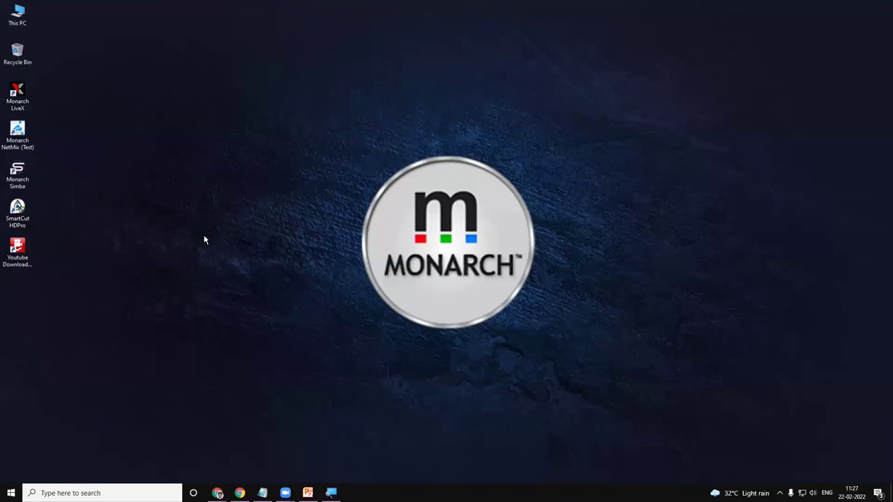
Step: Switch to SmartCut HDPro from the desktop, dismiss the Microphone privacy settings window, and start SmartCut Pro
{"action": "double_click", "coordinate": [17, 209]}
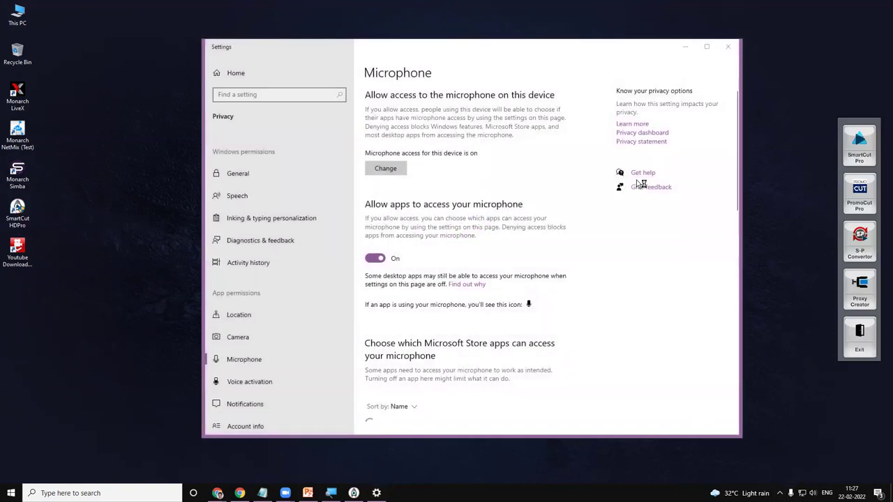
{"action": "left_click", "coordinate": [728, 46]}
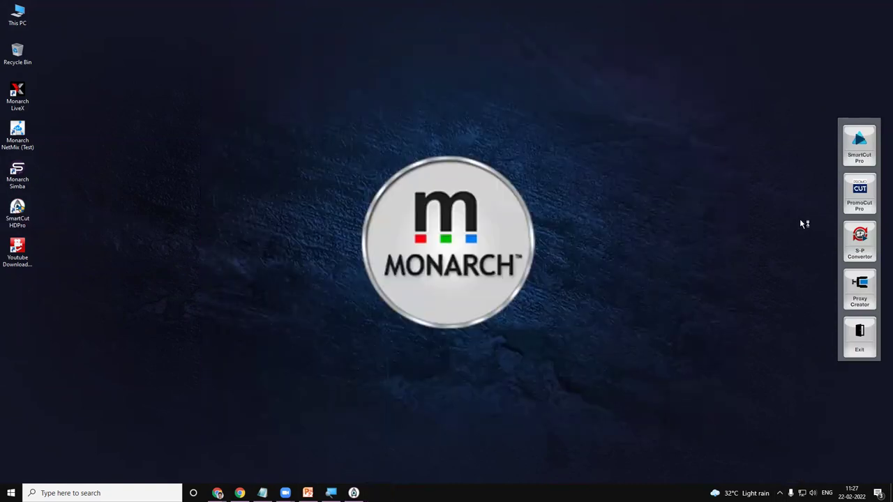
{"action": "left_click", "coordinate": [850, 136]}
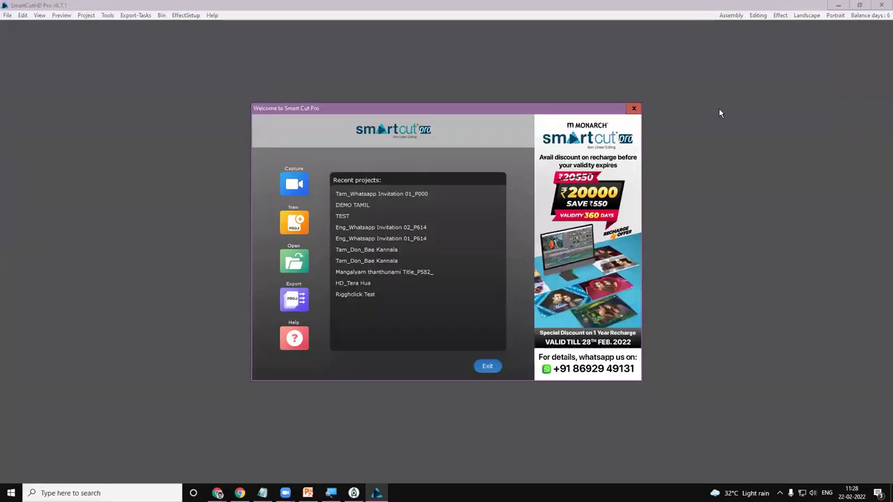
Step: Start opening an existing project from the welcome window and reposition the file selection dialog
{"action": "left_click_drag", "start_coordinate": [388, 105], "coordinate": [391, 86]}
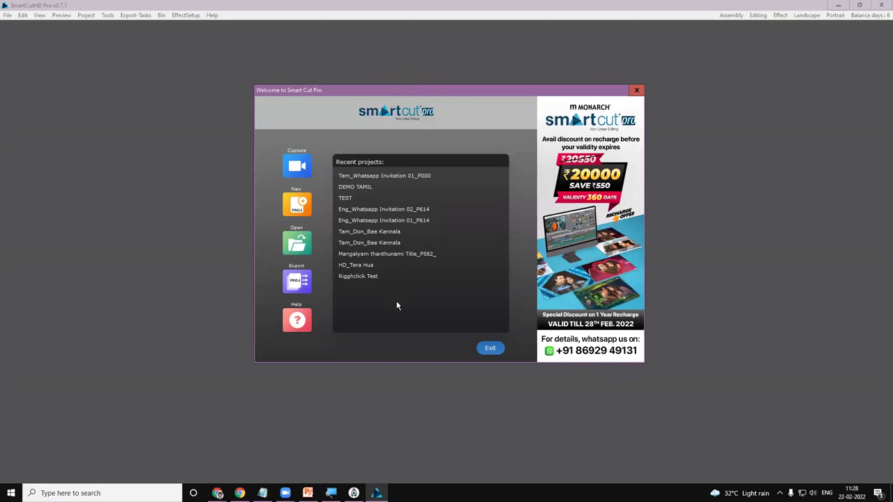
{"action": "left_click", "coordinate": [370, 175]}
{"action": "left_click", "coordinate": [297, 210]}
{"action": "left_click", "coordinate": [297, 244]}
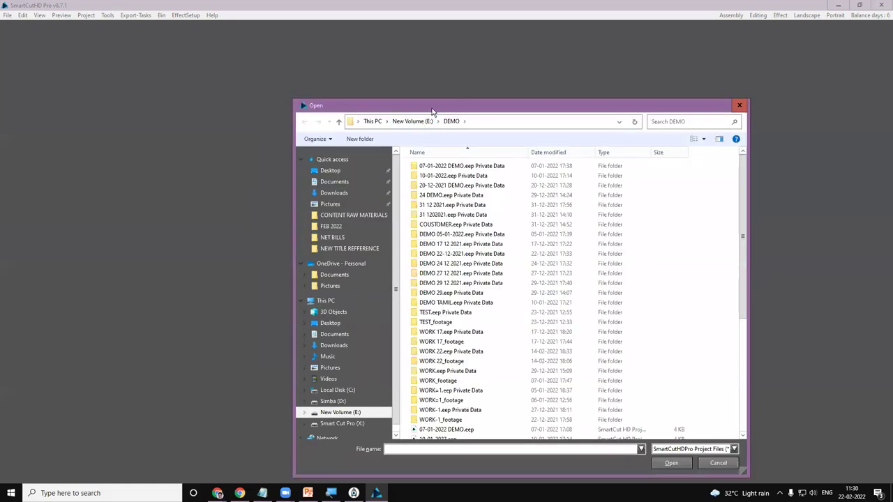
{"action": "left_click_drag", "start_coordinate": [432, 111], "coordinate": [373, 68]}
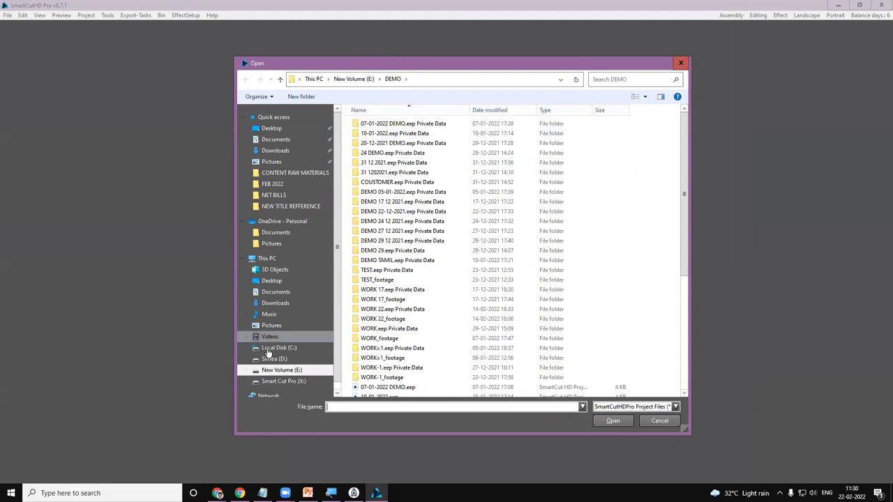
Step: Open Tam_Tum Tum_Enemy_P639_.eep from the Tam_Tum Tum_Enemy_P639 folder in Content > Project > Song Projects on the Smart Cut Pro (X:) drive
{"action": "left_click", "coordinate": [295, 382]}
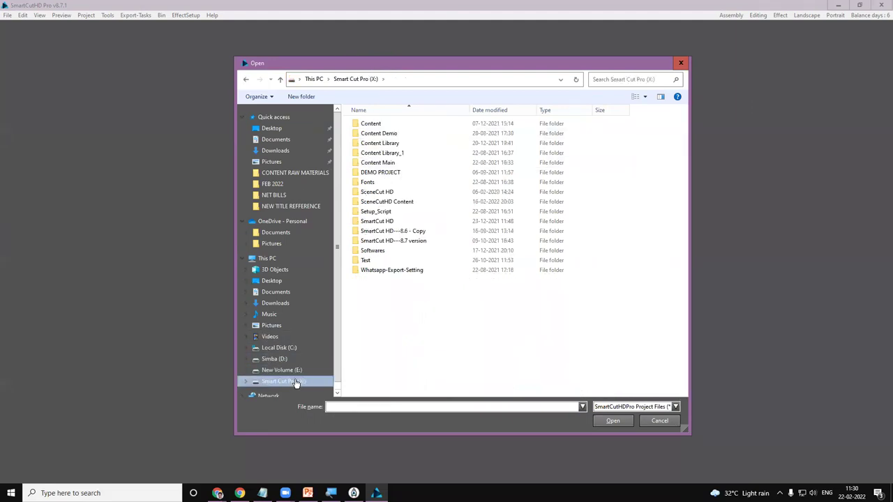
{"action": "double_click", "coordinate": [375, 124]}
{"action": "double_click", "coordinate": [374, 186]}
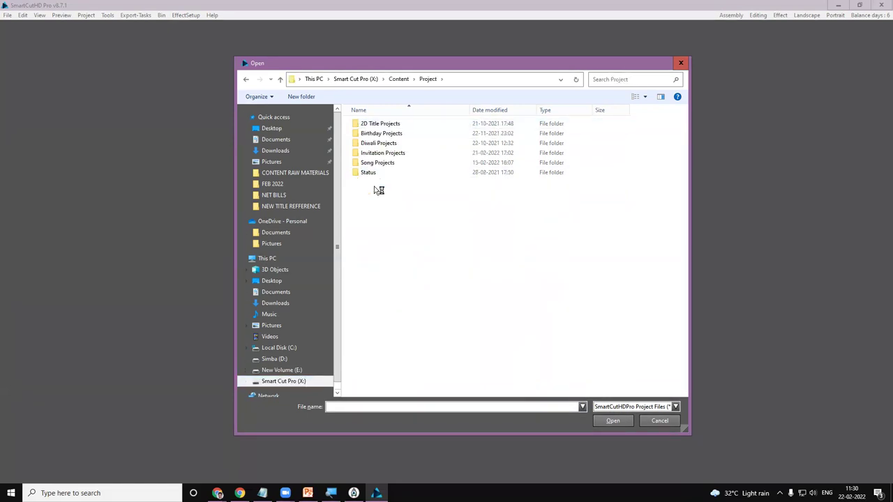
{"action": "double_click", "coordinate": [381, 164]}
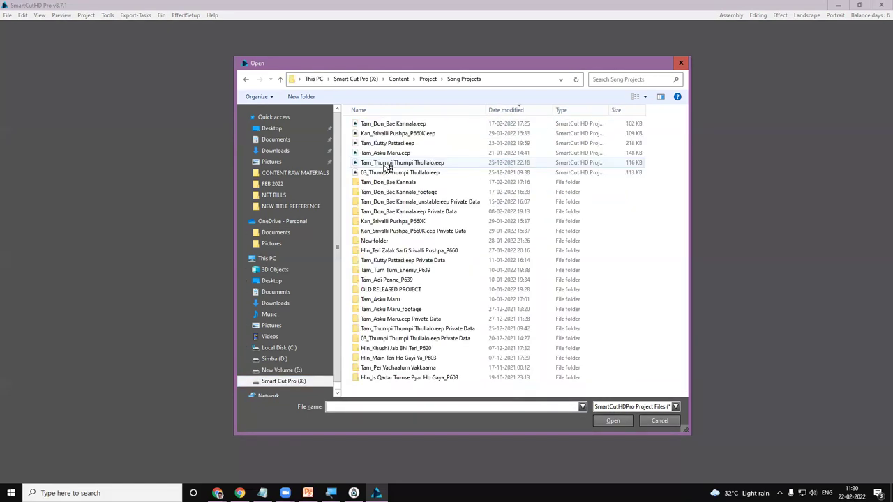
{"action": "double_click", "coordinate": [402, 272]}
{"action": "left_click", "coordinate": [412, 143]}
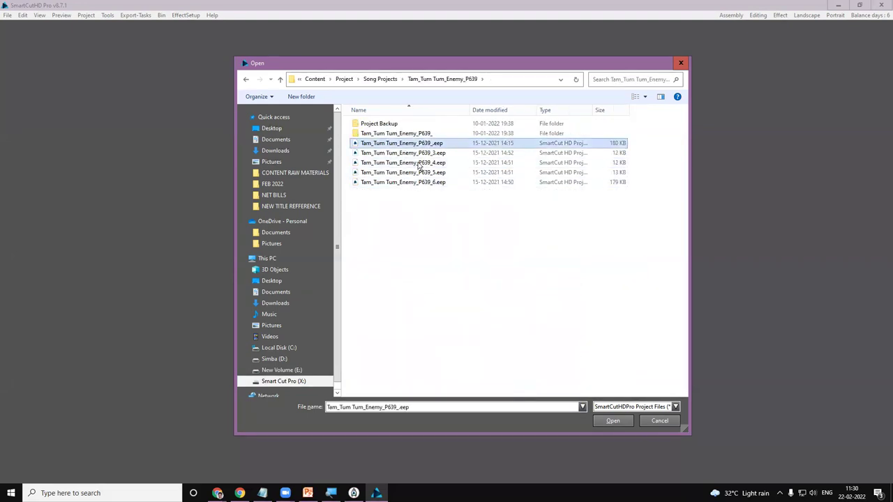
{"action": "left_click", "coordinate": [613, 422]}
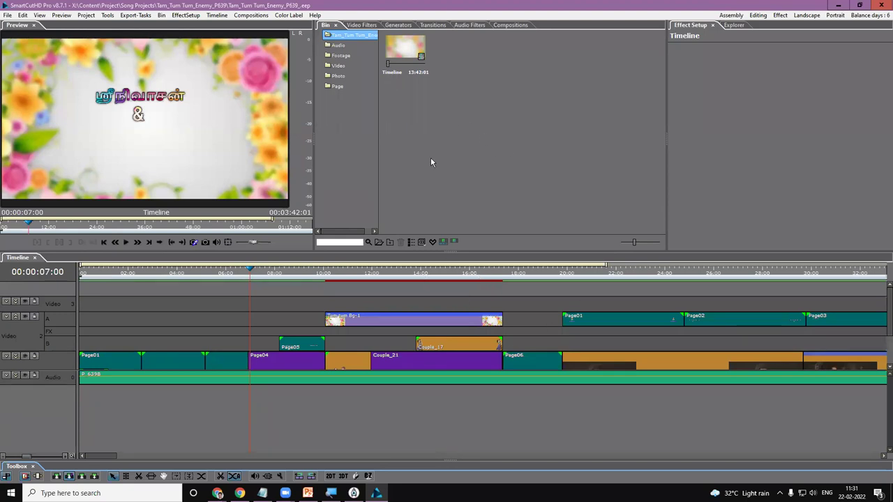
Step: Show more of the project's timeline and display the clips in the bin's Footage folder
{"action": "scroll", "coordinate": [380, 272], "scroll_direction": "down", "scroll_amount": 1}
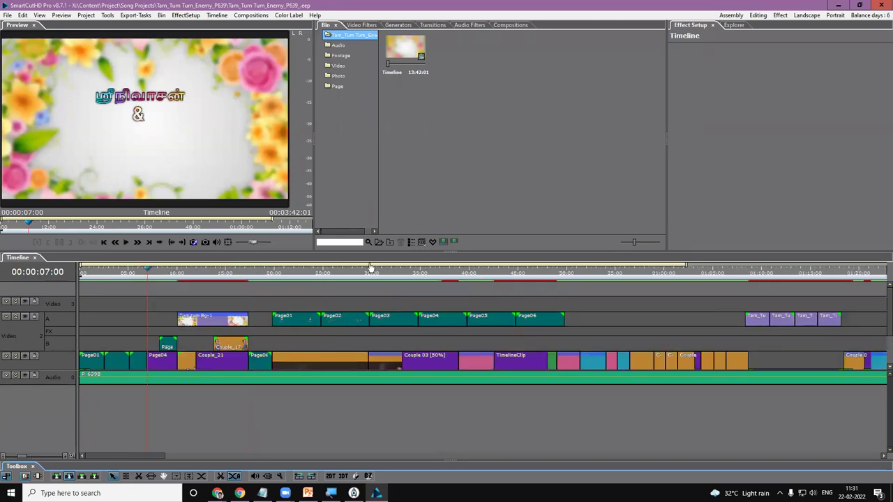
{"action": "scroll", "coordinate": [371, 268], "scroll_direction": "down", "scroll_amount": 1}
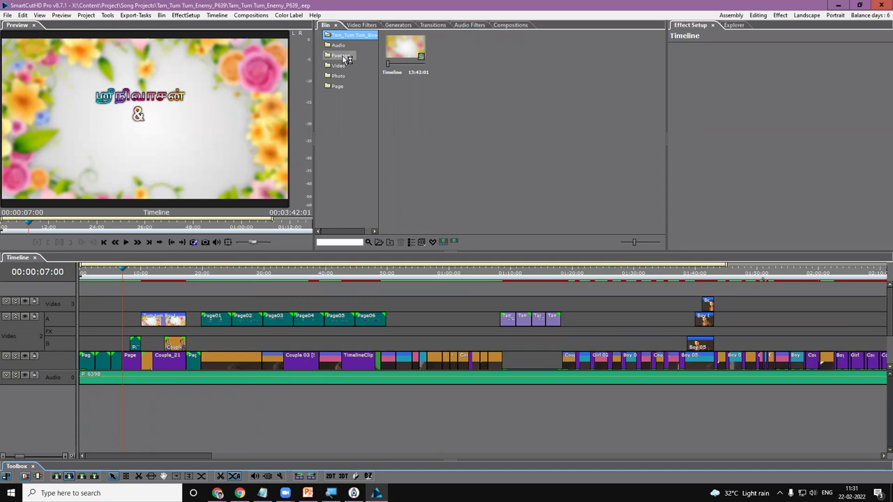
{"action": "left_click", "coordinate": [344, 56]}
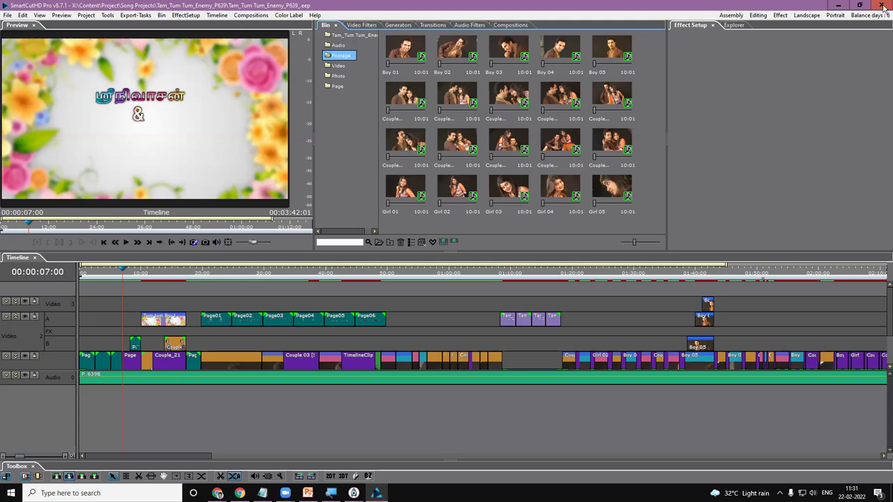
Step: Bring up the SmartCut HDPro launcher over the project and reposition it to view its tools
{"action": "left_click", "coordinate": [354, 493]}
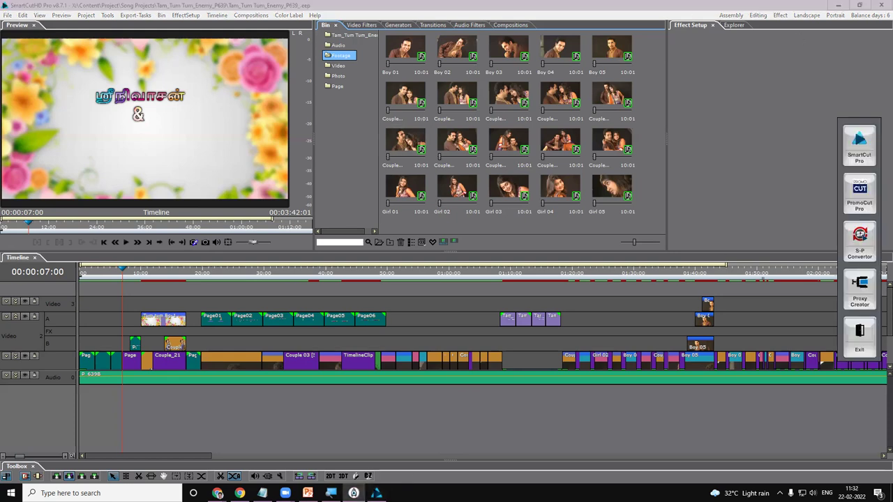
{"action": "left_click_drag", "start_coordinate": [836, 117], "coordinate": [685, 69]}
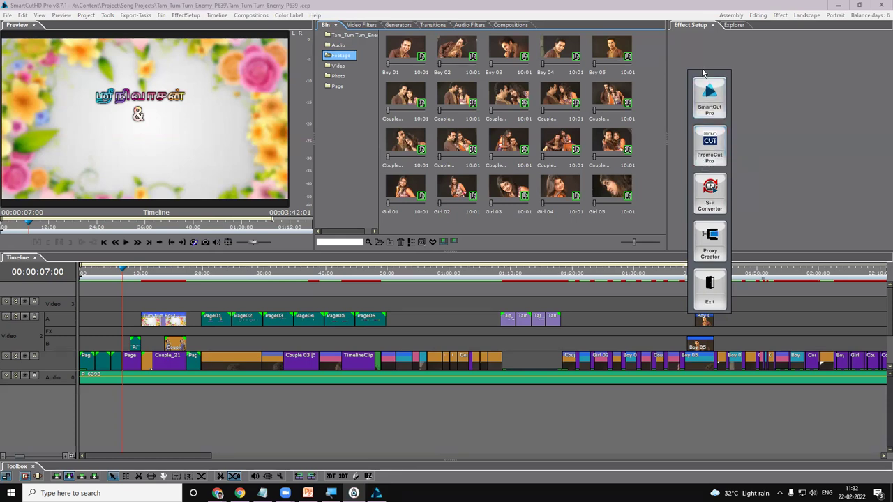
{"action": "left_click_drag", "start_coordinate": [701, 76], "coordinate": [799, 110]}
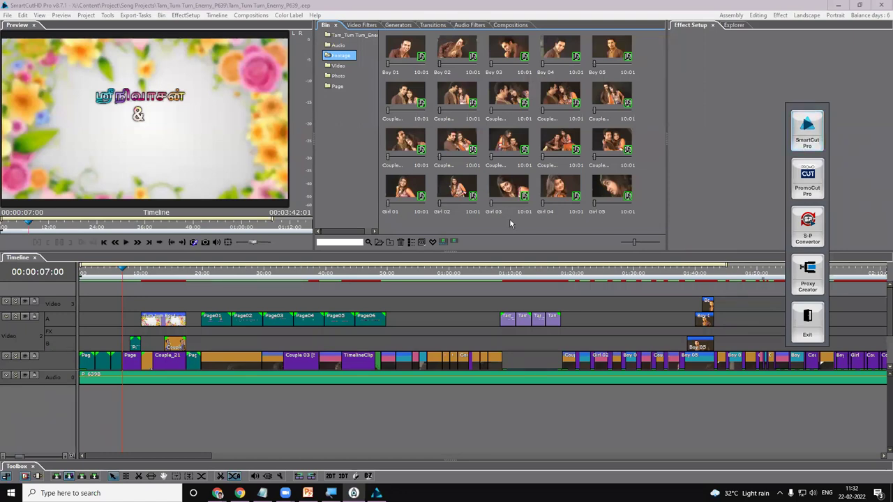
Step: Return to the project window and load the Default Workspace (Single Preview)
{"action": "left_click", "coordinate": [424, 284]}
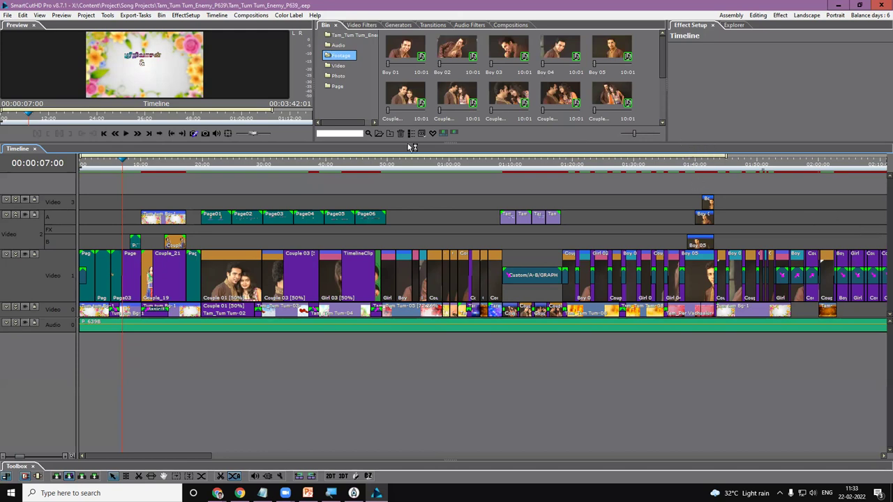
{"action": "left_click", "coordinate": [40, 16]}
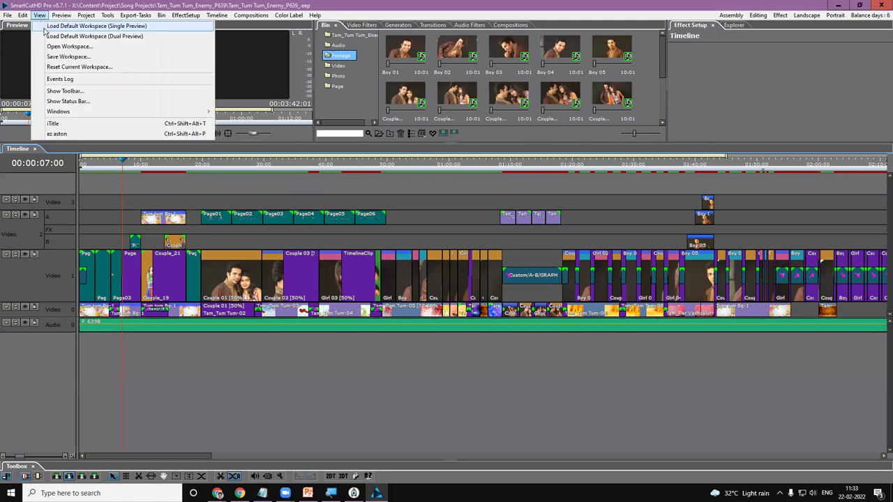
{"action": "left_click", "coordinate": [43, 26]}
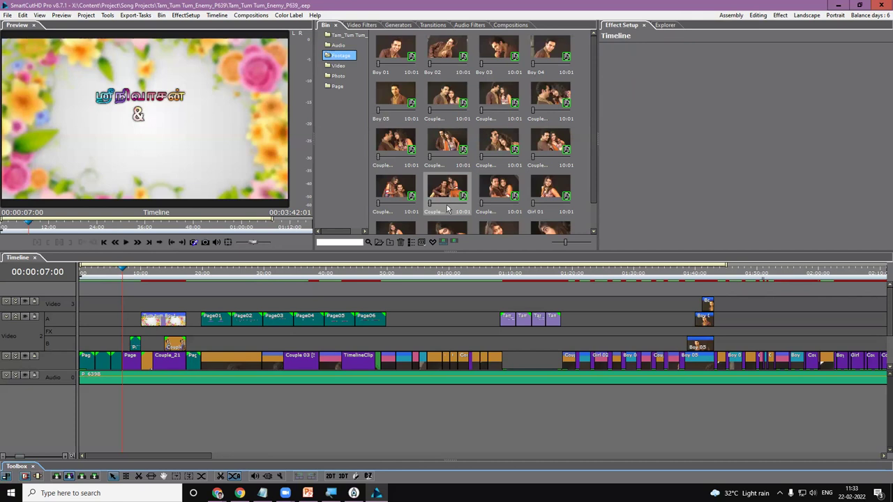
Step: Select the Boy 01 footage clip and move the playhead to the start of the timeline
{"action": "left_click", "coordinate": [391, 59]}
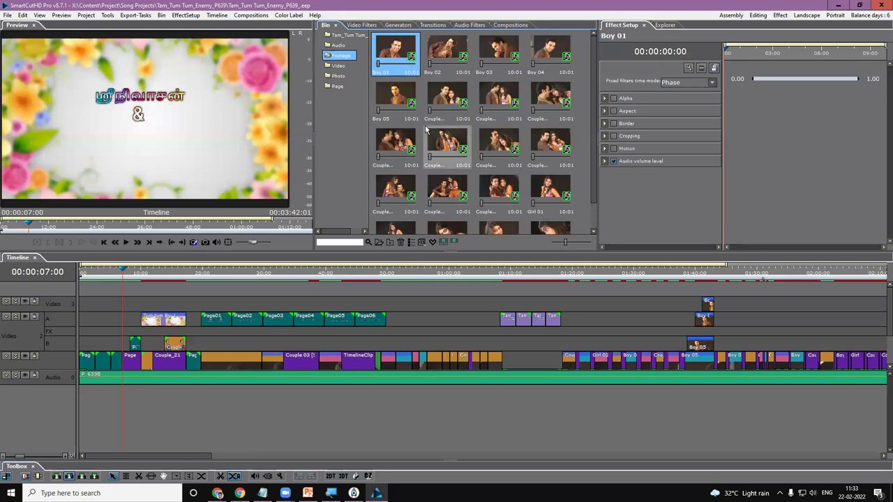
{"action": "scroll", "coordinate": [134, 431], "scroll_direction": "down", "scroll_amount": 2}
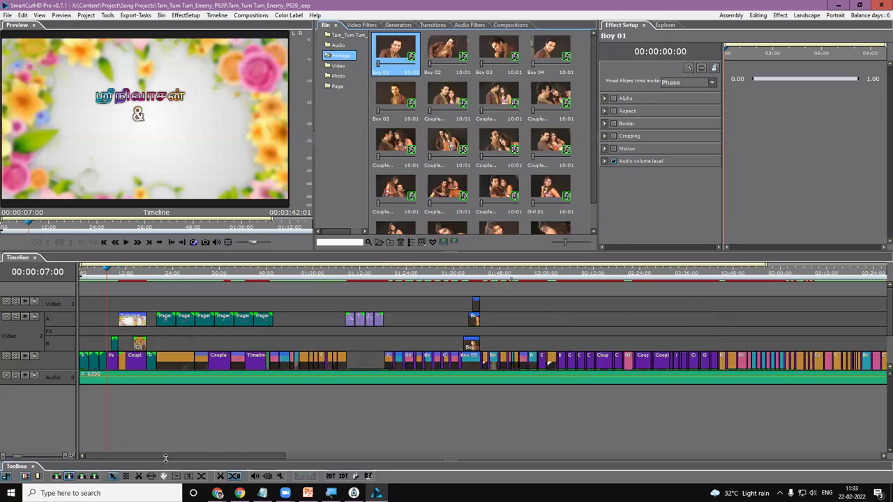
{"action": "left_click", "coordinate": [83, 273]}
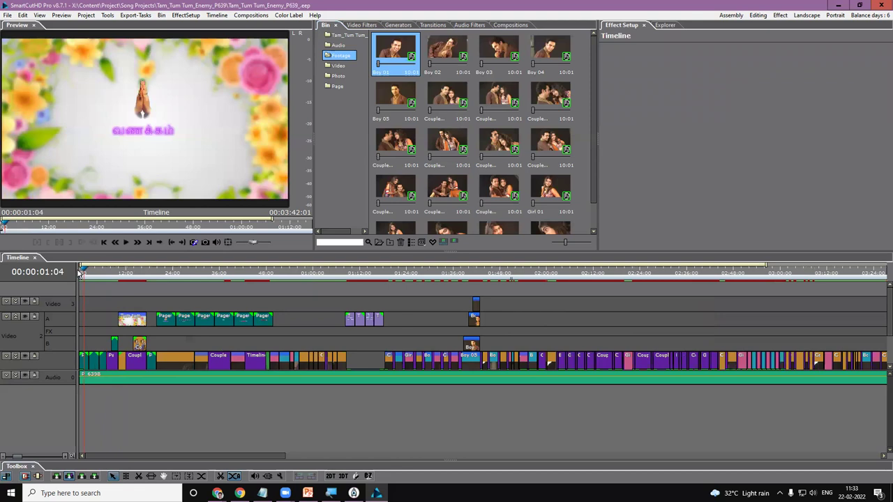
{"action": "left_click", "coordinate": [79, 273]}
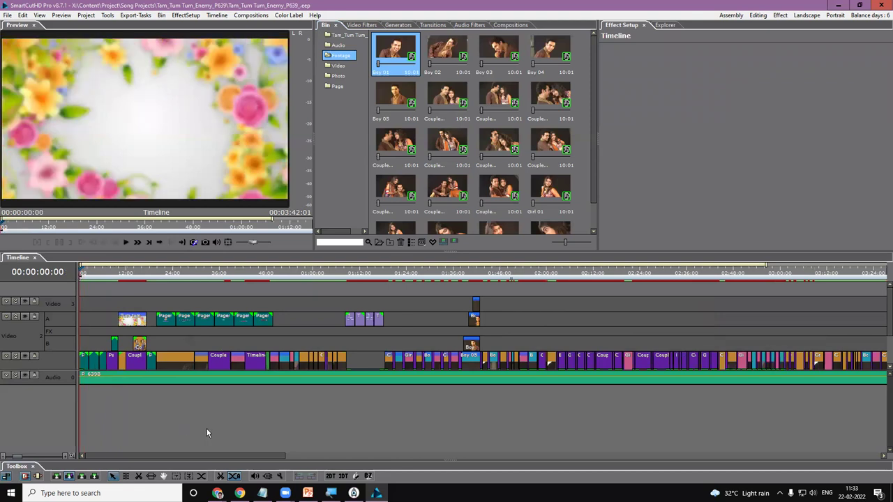
Step: Enlarge the timeline panel and expand the Video 1 track into its A, FX and B rows
{"action": "left_click", "coordinate": [16, 359]}
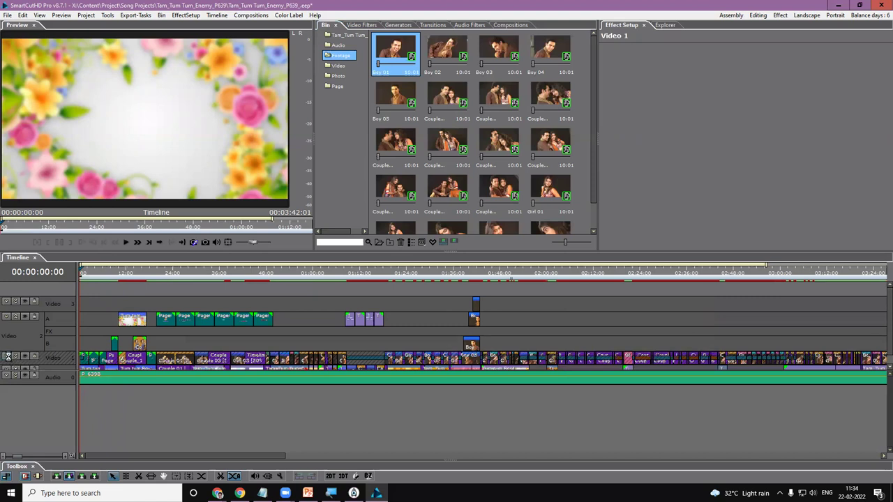
{"action": "left_click", "coordinate": [9, 356]}
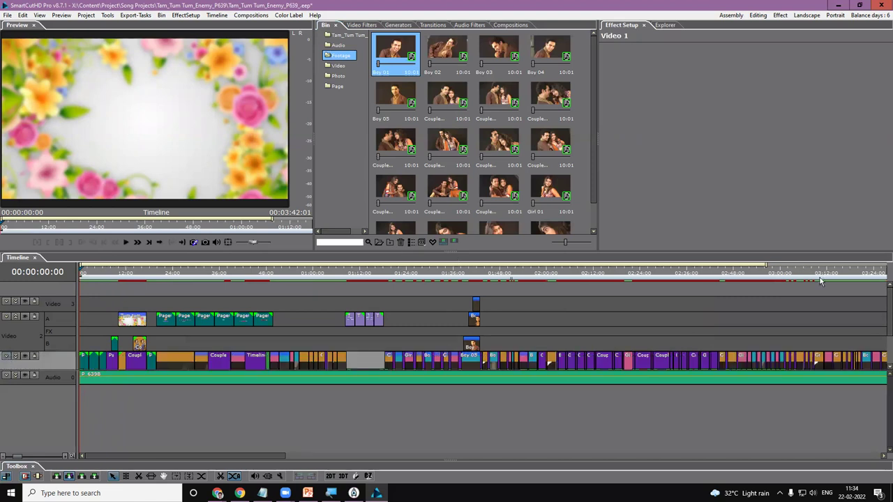
{"action": "left_click_drag", "start_coordinate": [773, 255], "coordinate": [773, 196]}
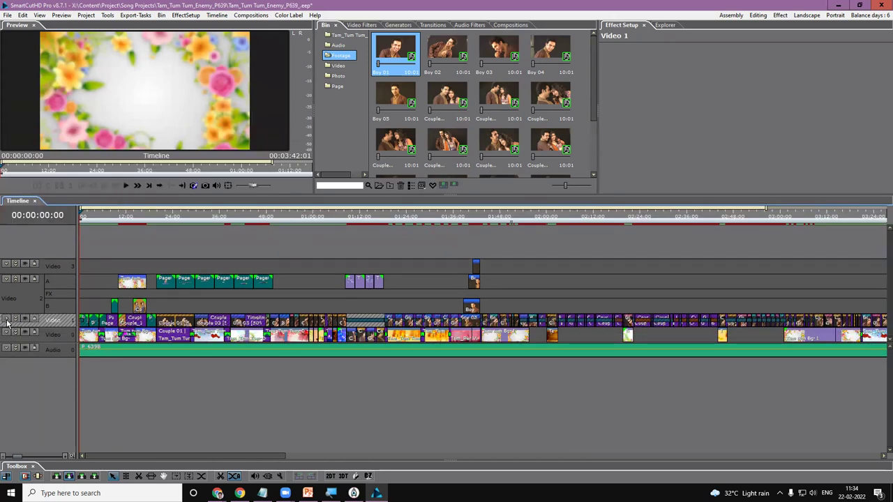
{"action": "left_click", "coordinate": [8, 321]}
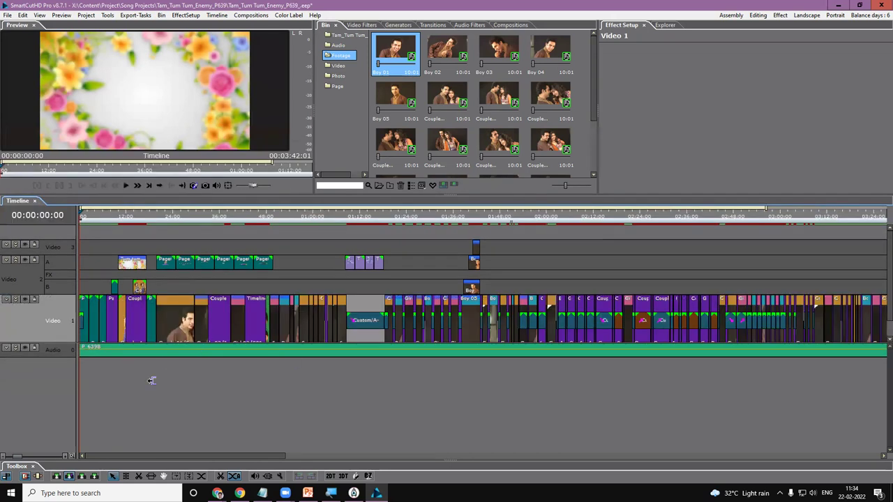
{"action": "scroll", "coordinate": [152, 407], "scroll_direction": "up", "scroll_amount": 1}
{"action": "scroll", "coordinate": [152, 407], "scroll_direction": "up", "scroll_amount": 2}
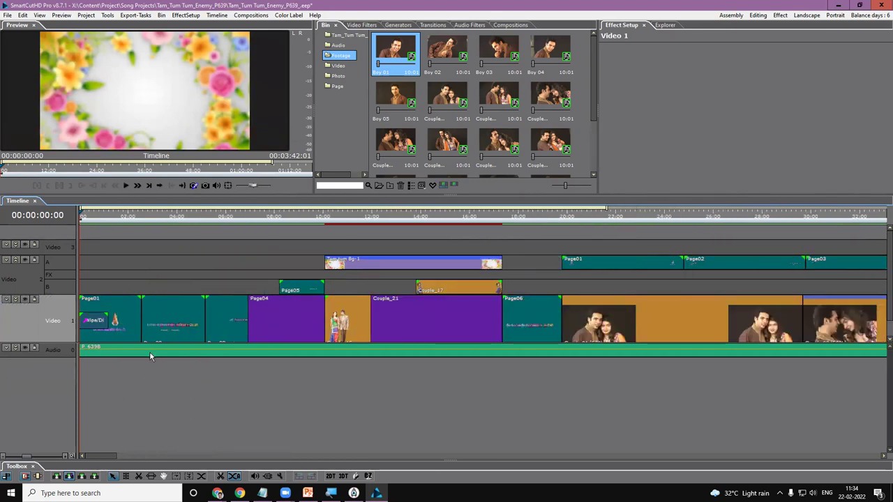
{"action": "left_click", "coordinate": [16, 301]}
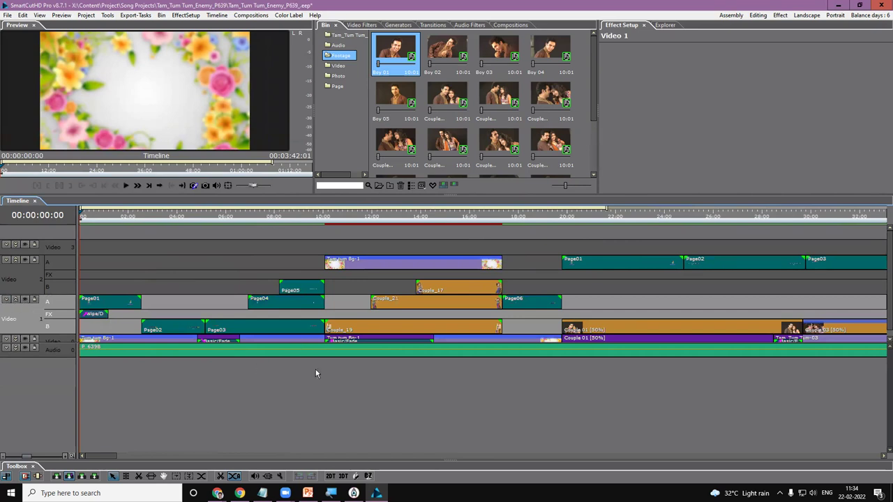
Step: Move the playhead to 00:00:01:13 and enlarge the video track area to show the Video 0 track fully
{"action": "left_click", "coordinate": [117, 216]}
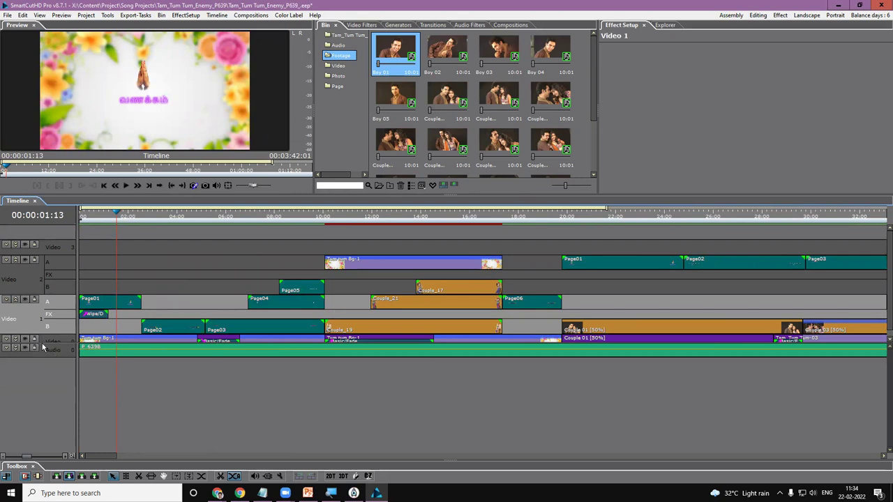
{"action": "left_click_drag", "start_coordinate": [874, 342], "coordinate": [878, 379]}
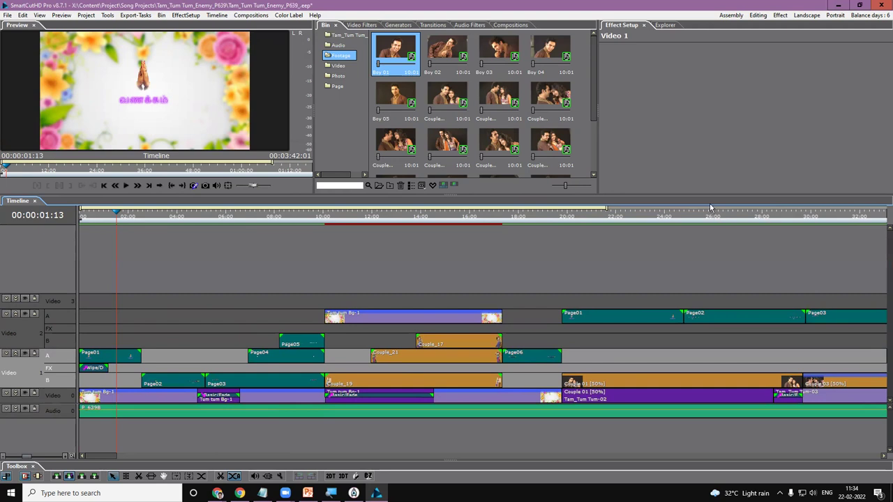
Step: Enlarge the timeline panel further and expand the Video 0 track into its A, FX and B rows
{"action": "left_click_drag", "start_coordinate": [711, 196], "coordinate": [711, 155]}
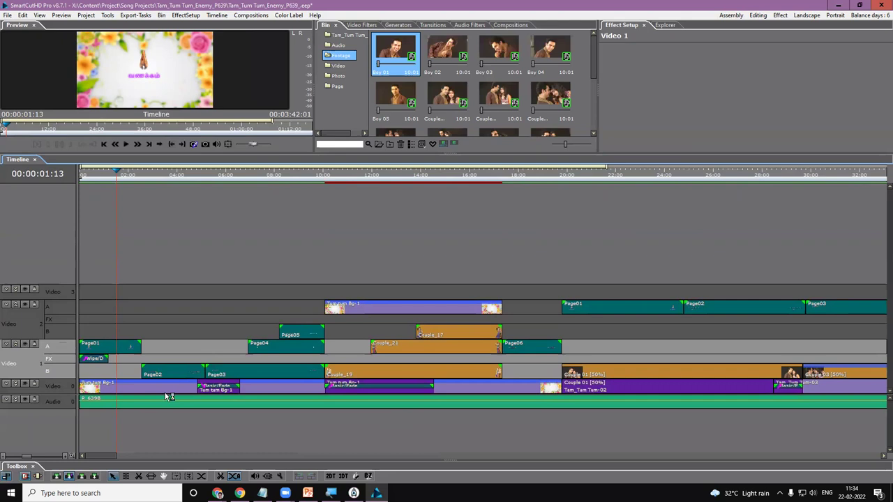
{"action": "left_click", "coordinate": [15, 384]}
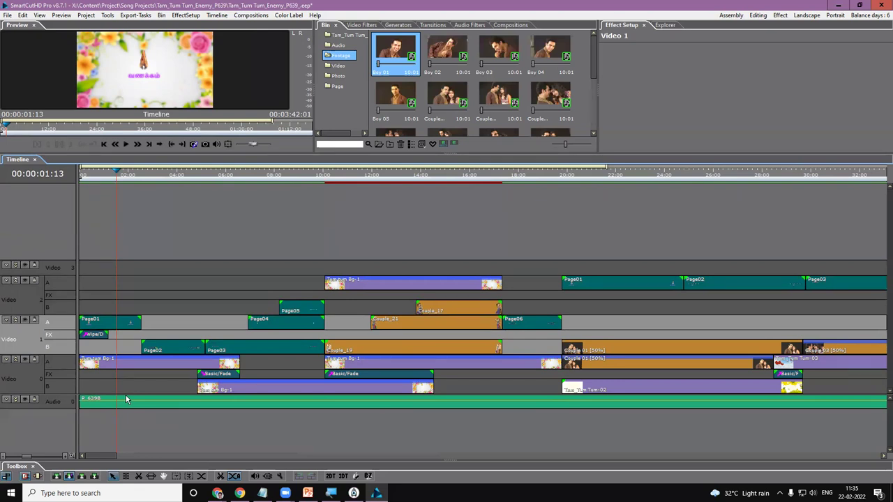
{"action": "scroll", "coordinate": [147, 352], "scroll_direction": "down", "scroll_amount": 5}
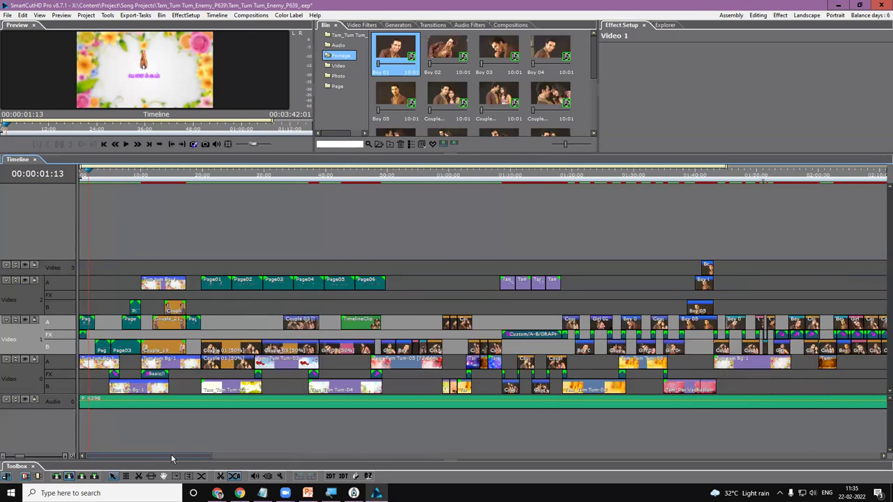
{"action": "left_click_drag", "start_coordinate": [182, 455], "coordinate": [104, 459]}
Step: Switch to the Assembly workspace and move the playhead to 00:00:01:09, over the Page01 title clip on Video 1
{"action": "left_click", "coordinate": [731, 15]}
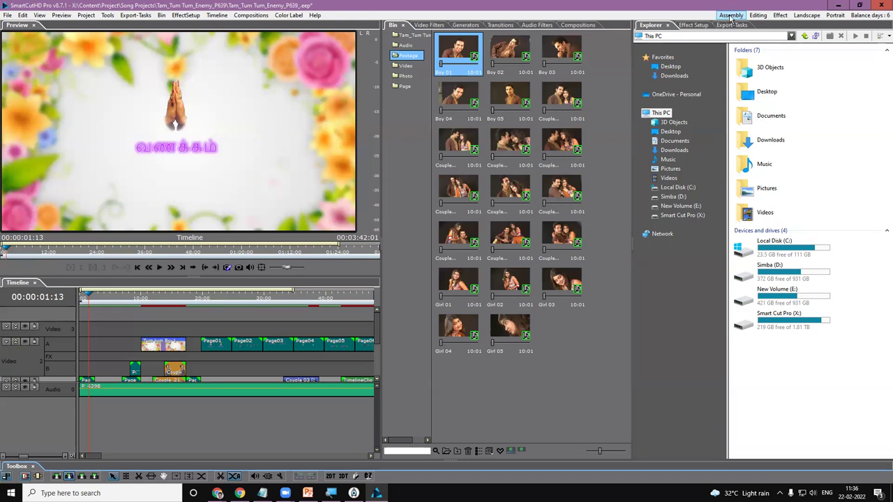
{"action": "left_click", "coordinate": [731, 16]}
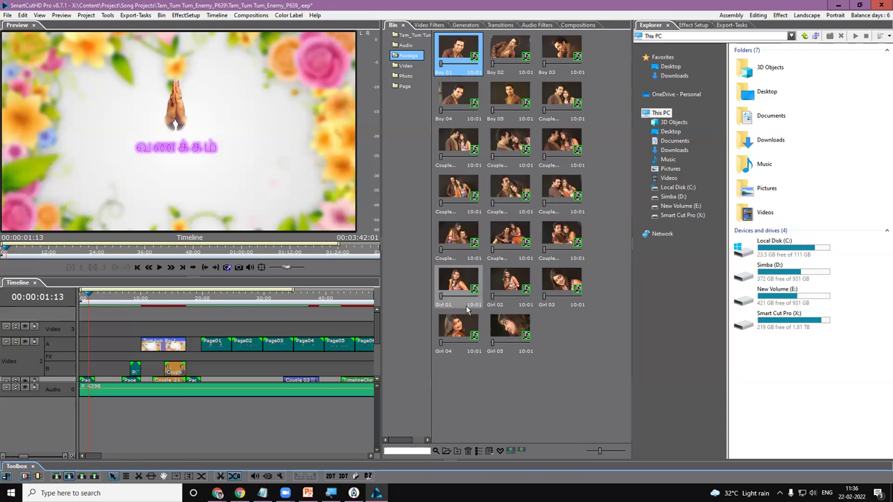
{"action": "left_click_drag", "start_coordinate": [375, 324], "coordinate": [378, 367]}
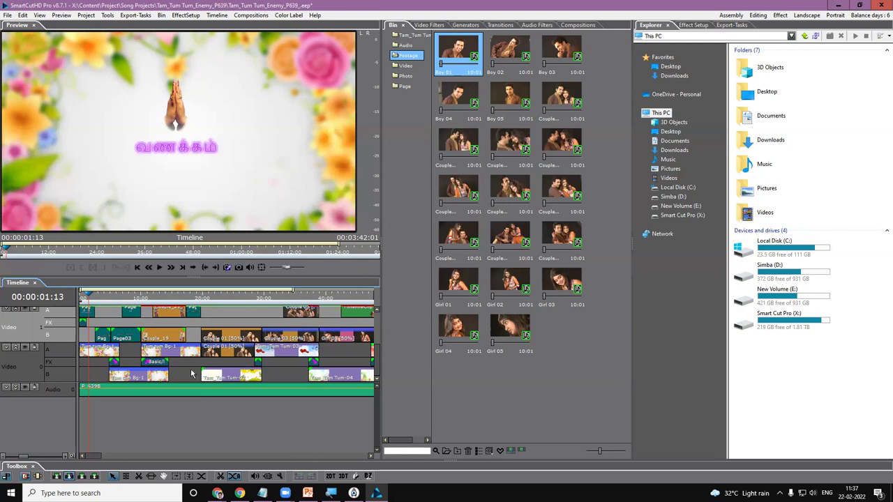
{"action": "left_click", "coordinate": [82, 298]}
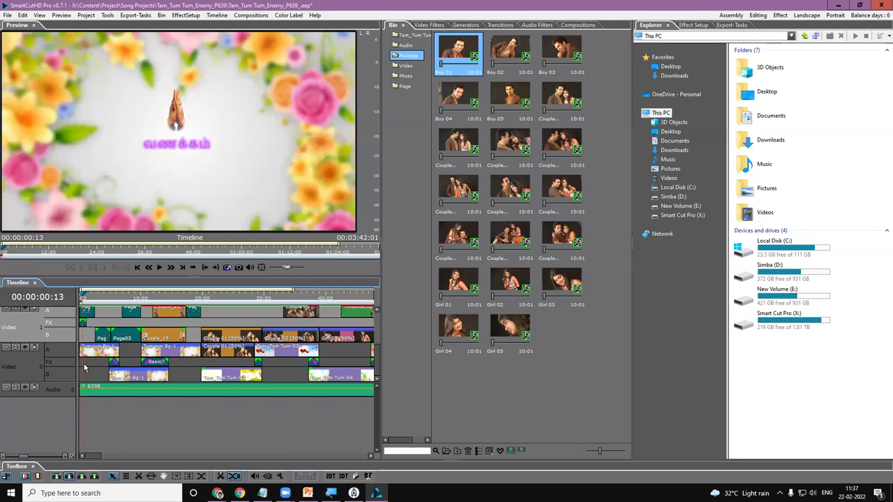
{"action": "scroll", "coordinate": [86, 366], "scroll_direction": "up", "scroll_amount": 3}
{"action": "left_click", "coordinate": [93, 295]}
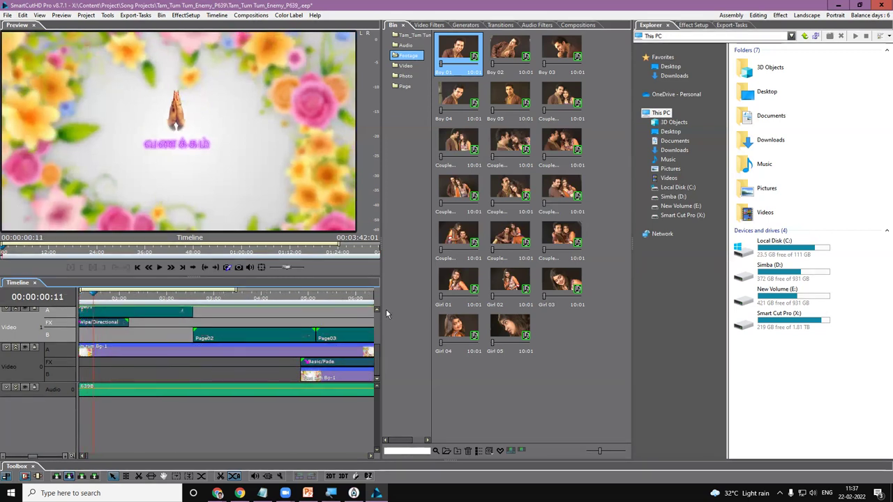
{"action": "scroll", "coordinate": [374, 342], "scroll_direction": "up", "scroll_amount": 3}
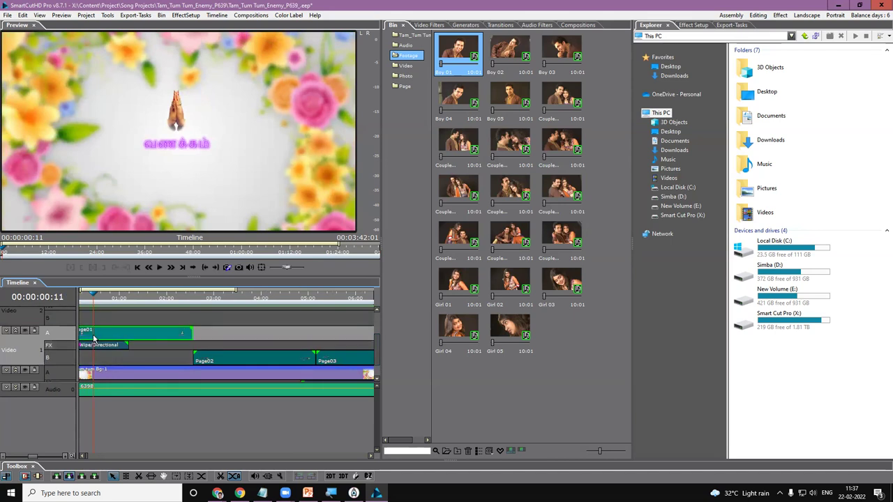
{"action": "left_click_drag", "start_coordinate": [123, 298], "coordinate": [138, 298]}
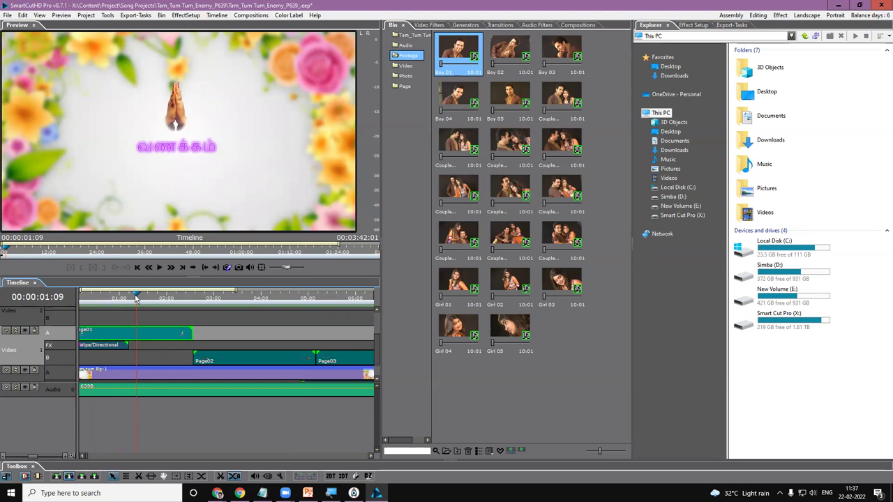
Step: Open the iTitle project of the Page01 clip on Video 1, using a blank page as the missing reference for all pages
{"action": "left_click", "coordinate": [143, 336]}
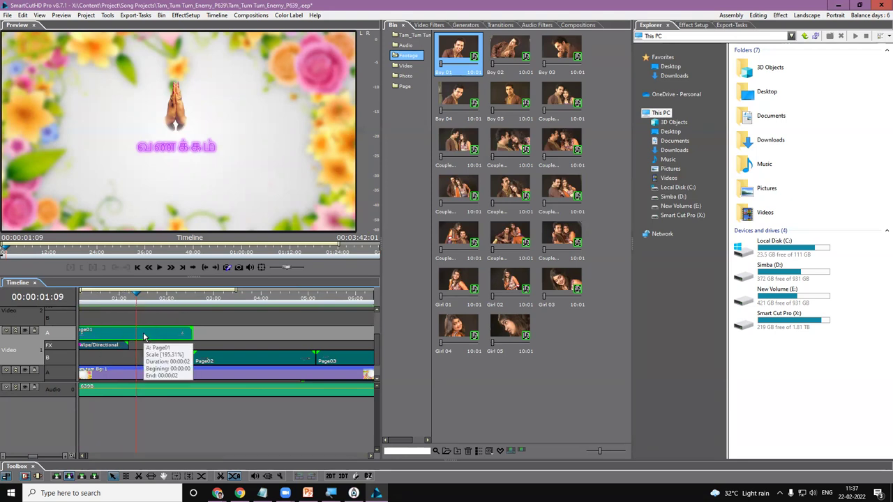
{"action": "right_click", "coordinate": [144, 337]}
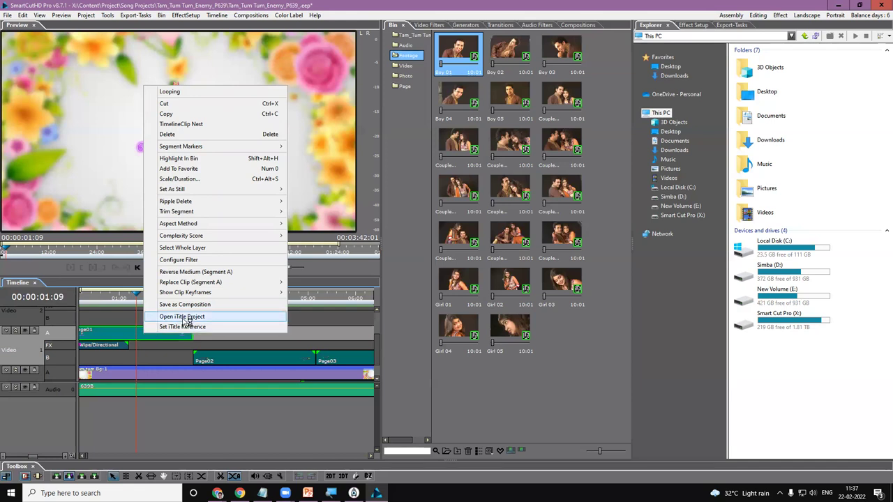
{"action": "left_click", "coordinate": [106, 339]}
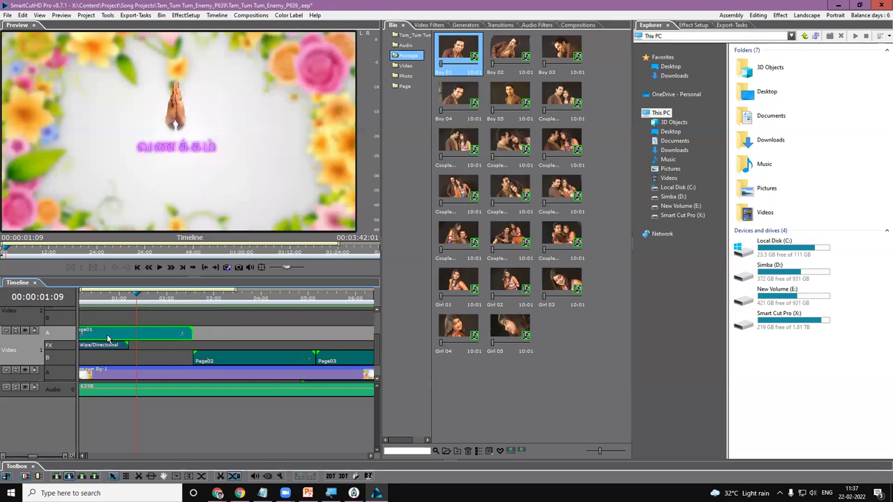
{"action": "right_click", "coordinate": [136, 334]}
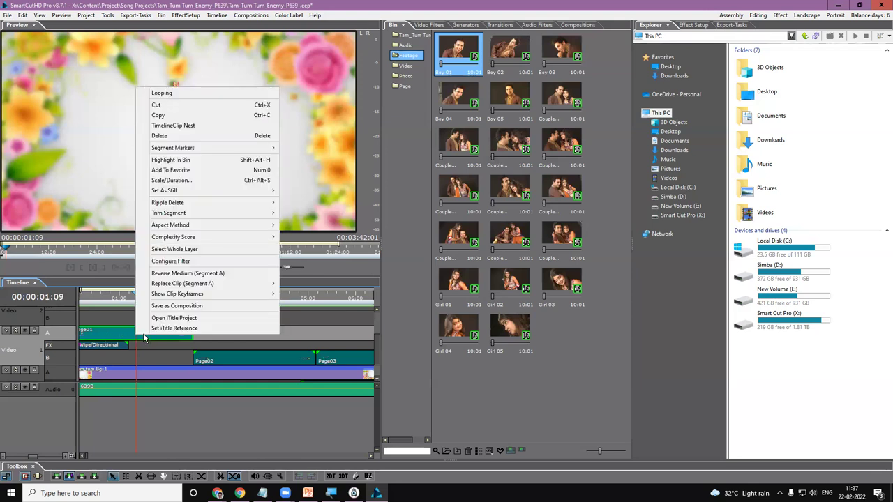
{"action": "left_click", "coordinate": [175, 320]}
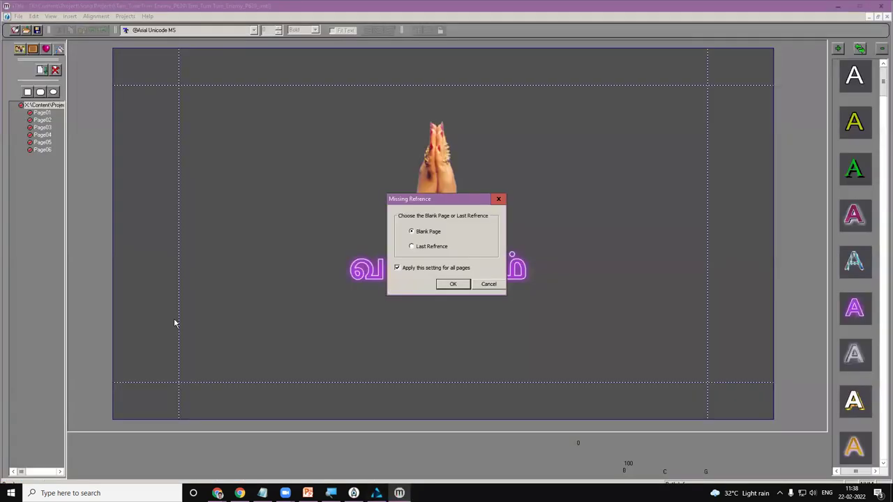
{"action": "left_click", "coordinate": [450, 284]}
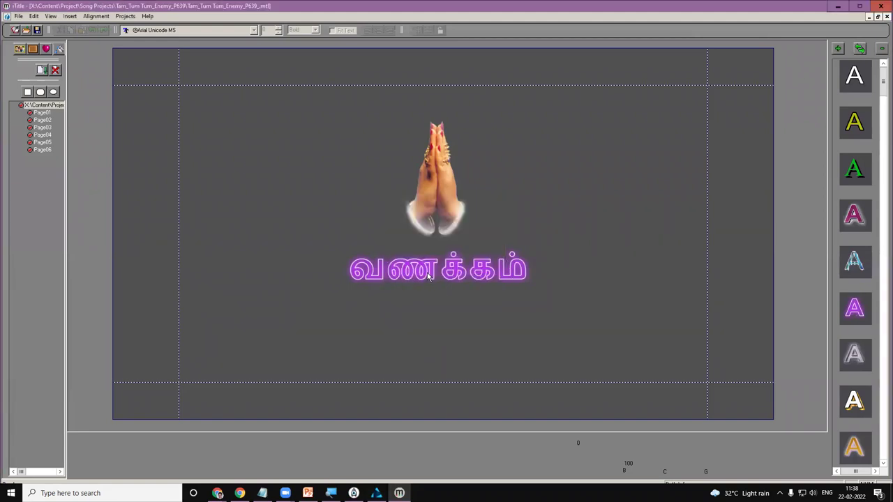
Step: Enter the Tamil greeting text below the folded hands for editing, leave it as it is, and select Page01
{"action": "left_click", "coordinate": [428, 276]}
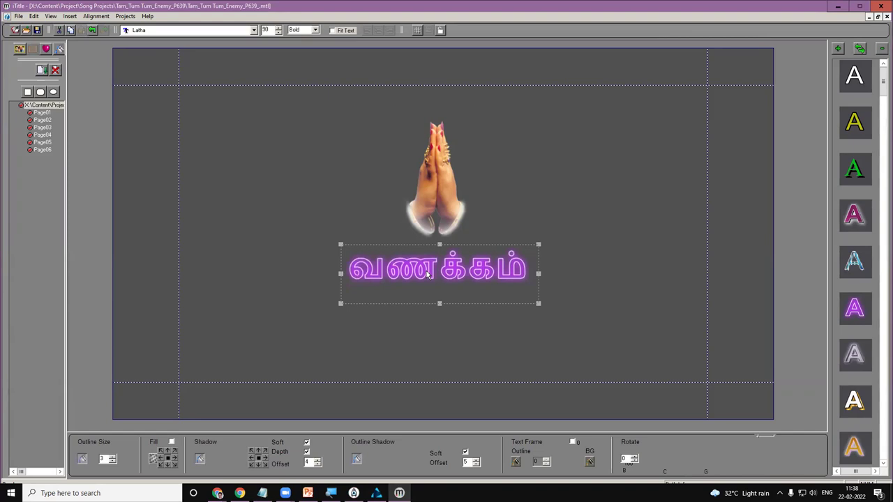
{"action": "double_click", "coordinate": [429, 274]}
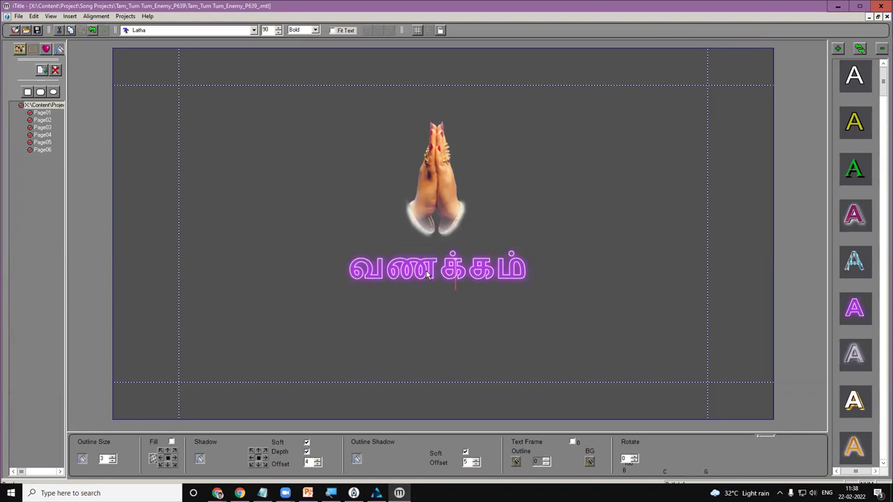
{"action": "key", "text": "Escape"}
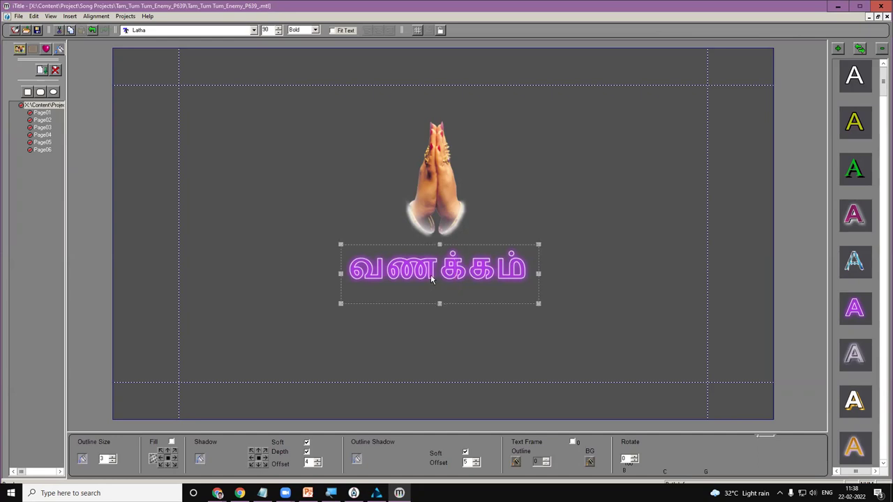
{"action": "left_click", "coordinate": [44, 113]}
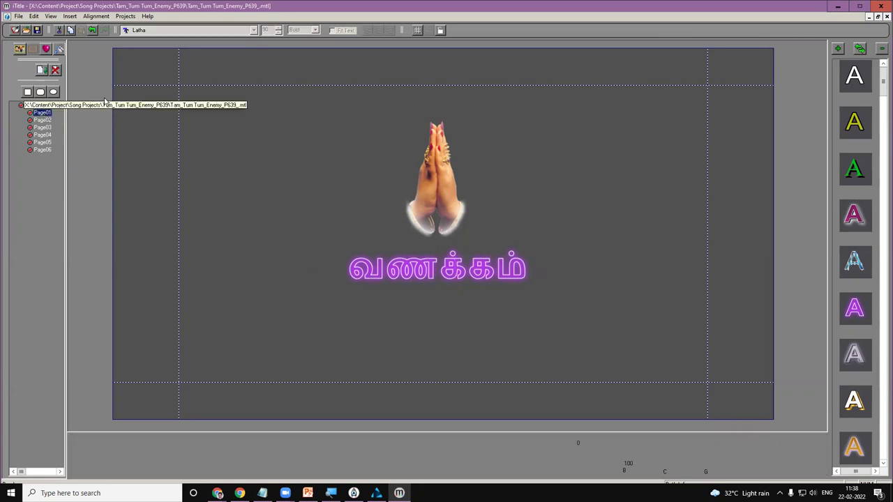
Step: Insert the clipart 0104_Za.png from the flower category on Page01 and place it to the left of the folded hands
{"action": "left_click", "coordinate": [46, 50]}
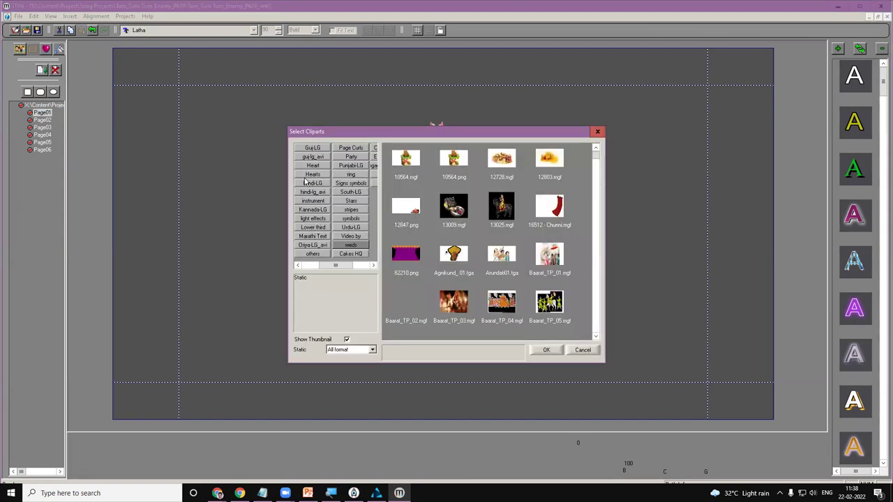
{"action": "left_click_drag", "start_coordinate": [332, 266], "coordinate": [315, 267]}
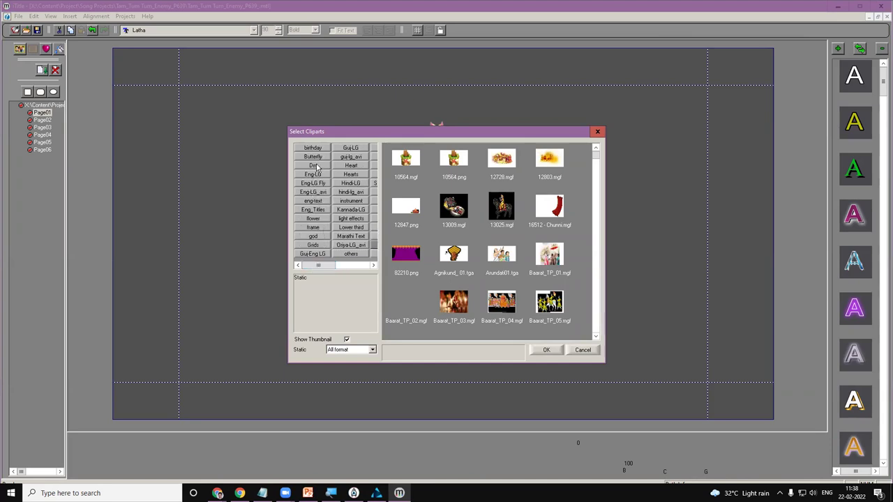
{"action": "left_click", "coordinate": [313, 218]}
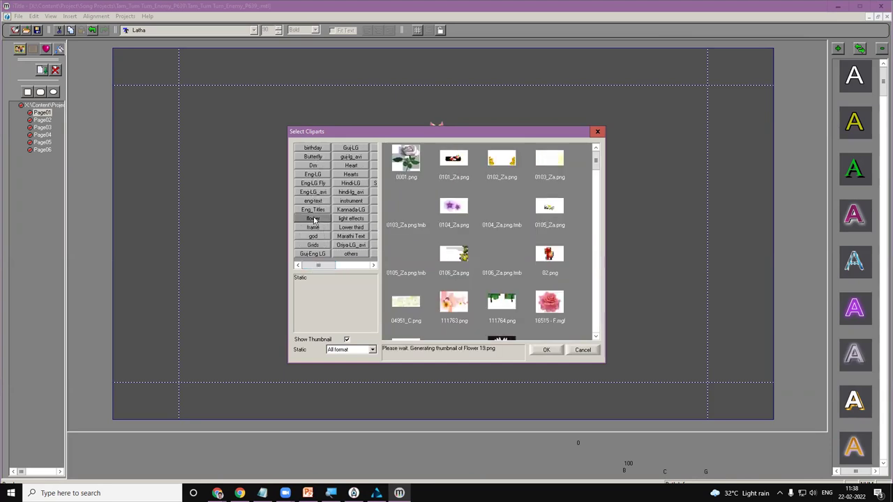
{"action": "left_click", "coordinate": [454, 206]}
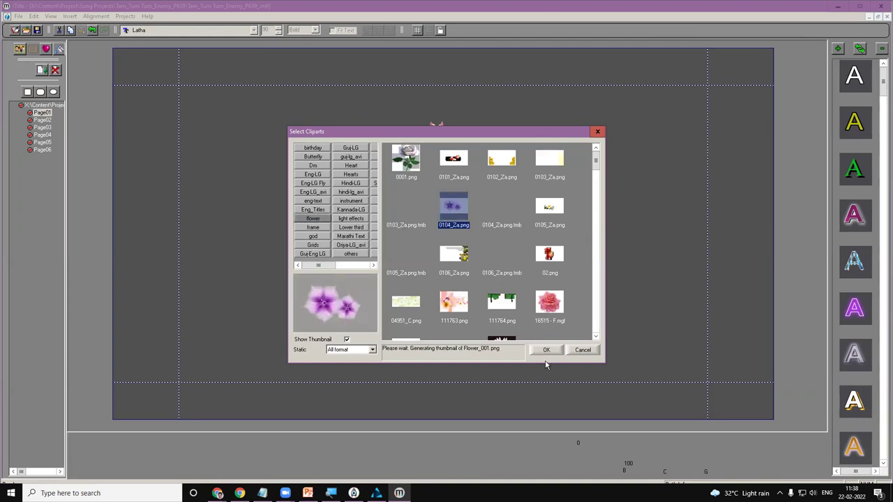
{"action": "left_click", "coordinate": [547, 351]}
{"action": "left_click_drag", "start_coordinate": [410, 238], "coordinate": [331, 194]}
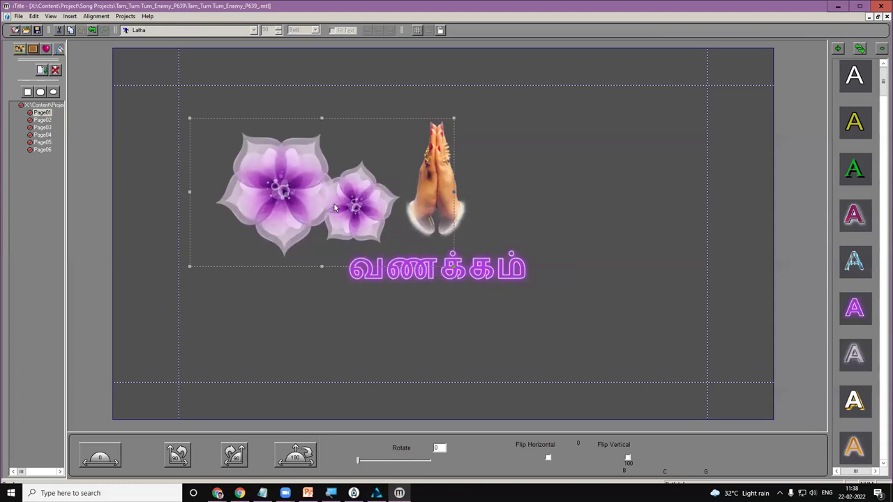
Step: Duplicate the flower clipart, flip the copy horizontally and place it to the right of the folded hands, mirroring the original
{"action": "right_click", "coordinate": [329, 204]}
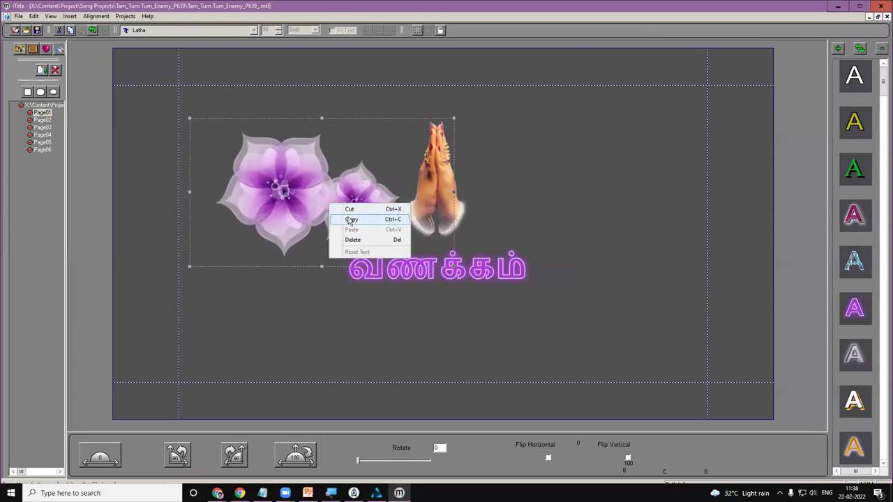
{"action": "left_click", "coordinate": [350, 221]}
{"action": "key", "text": "ctrl+v"}
{"action": "left_click_drag", "start_coordinate": [363, 215], "coordinate": [630, 186]}
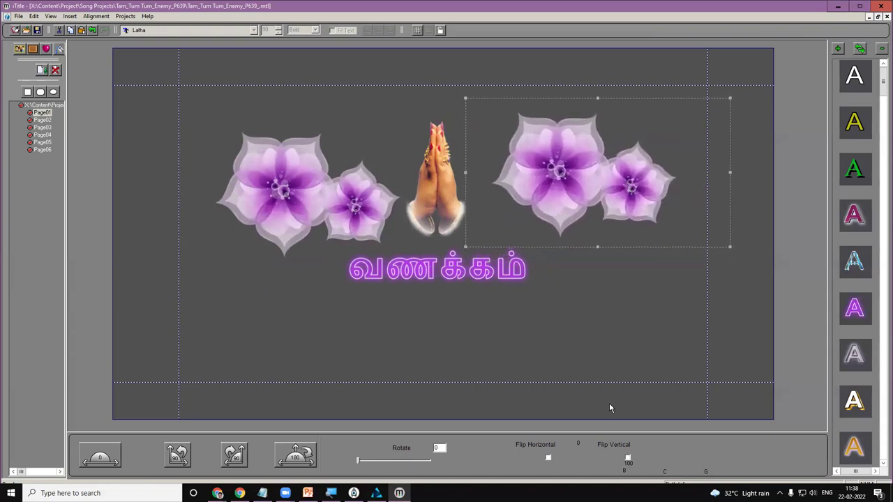
{"action": "left_click", "coordinate": [549, 459]}
{"action": "left_click_drag", "start_coordinate": [634, 210], "coordinate": [594, 223]}
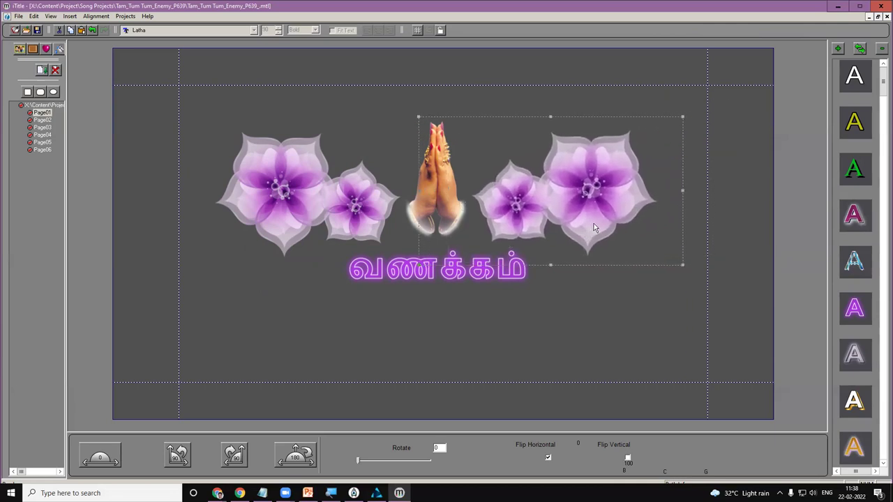
{"action": "left_click", "coordinate": [667, 333]}
{"action": "left_click", "coordinate": [548, 223]}
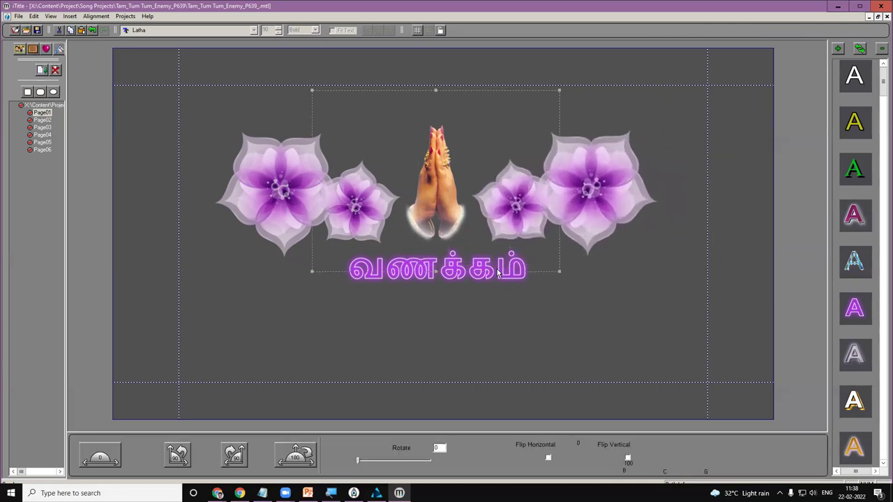
{"action": "left_click", "coordinate": [586, 218]}
Step: View title pages Page02 and Page03, and return to Page01 with the flowers
{"action": "left_click", "coordinate": [42, 120]}
{"action": "left_click", "coordinate": [42, 127]}
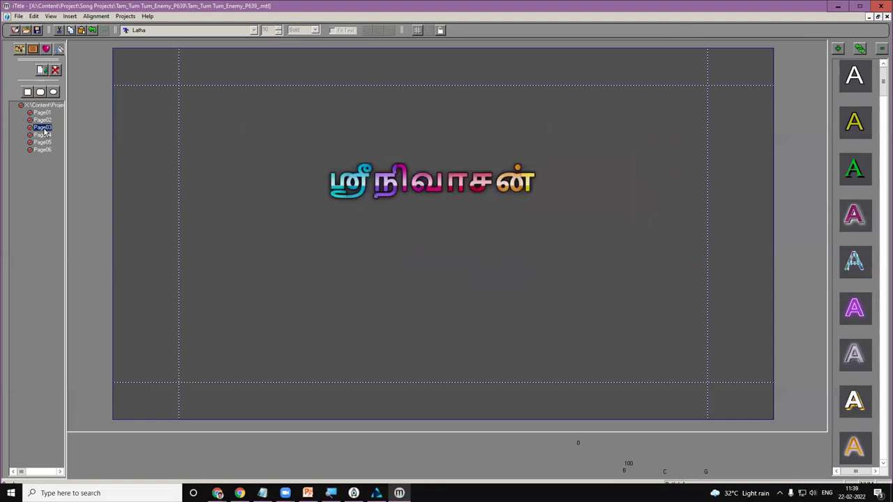
{"action": "left_click", "coordinate": [44, 113]}
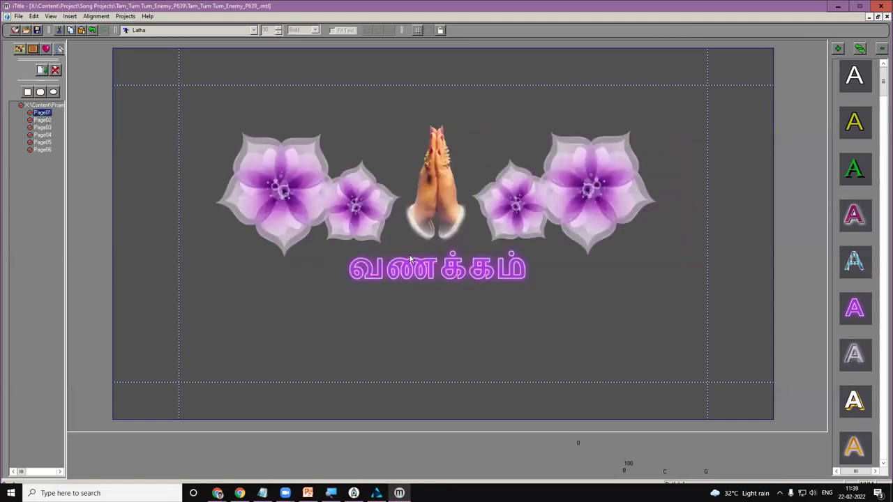
Step: Save the title project and close iTitle, returning to SmartCutHD Pro with the Advanced option chosen for the missing files
{"action": "left_click", "coordinate": [37, 30]}
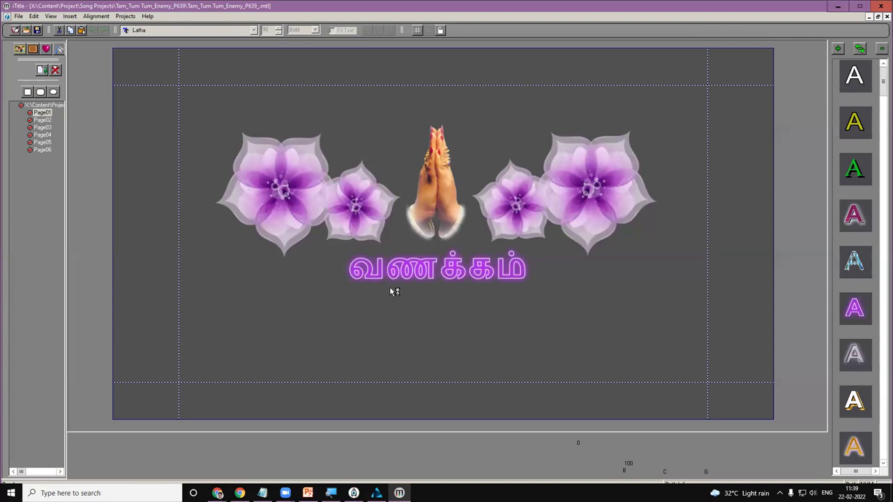
{"action": "left_click", "coordinate": [887, 16]}
{"action": "left_click", "coordinate": [881, 7]}
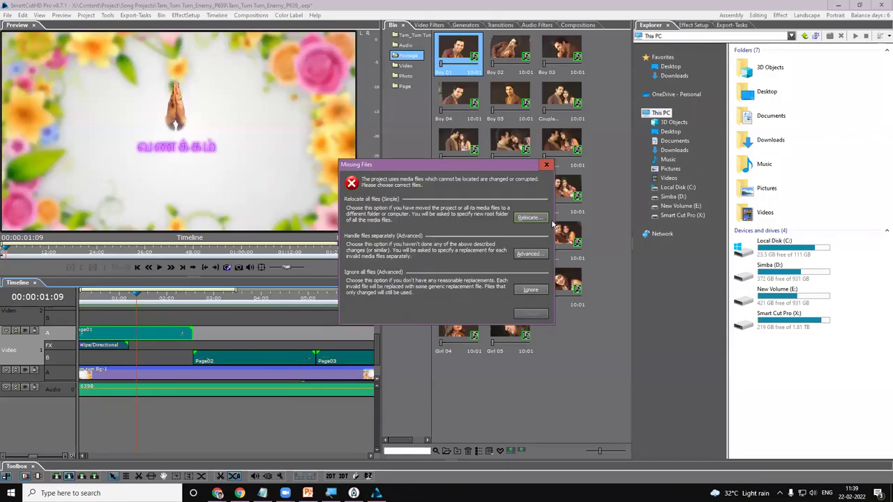
{"action": "left_click", "coordinate": [536, 254]}
{"action": "left_click_drag", "start_coordinate": [361, 225], "coordinate": [349, 155]}
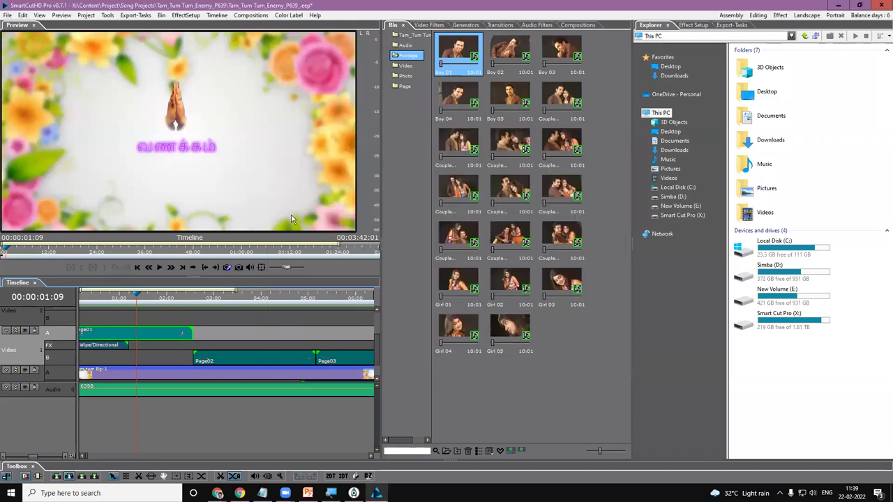
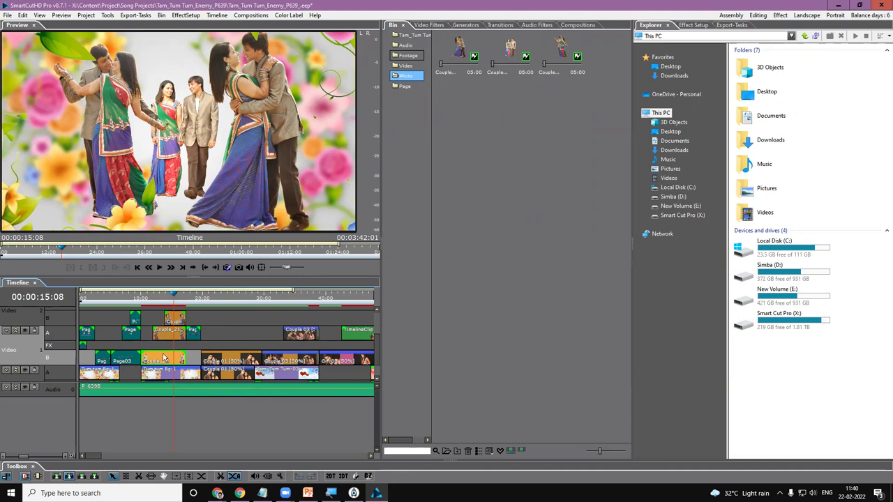
Step: Highlight the Couple_19 clip from the Video 1 B track in the bin and select its source photo
{"action": "right_click", "coordinate": [168, 360]}
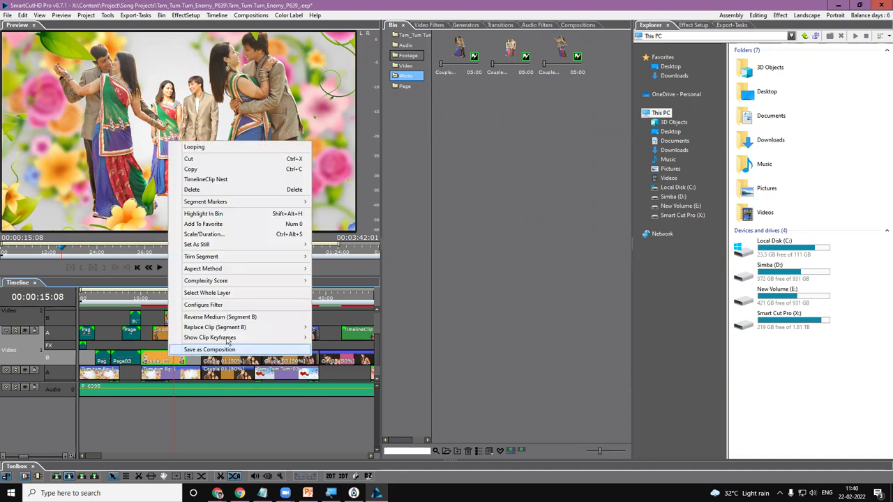
{"action": "left_click", "coordinate": [227, 214]}
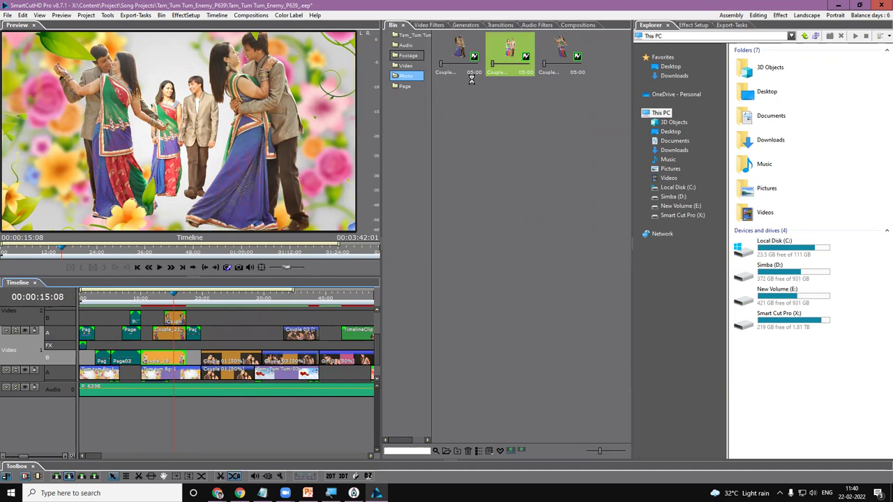
{"action": "left_click", "coordinate": [505, 52]}
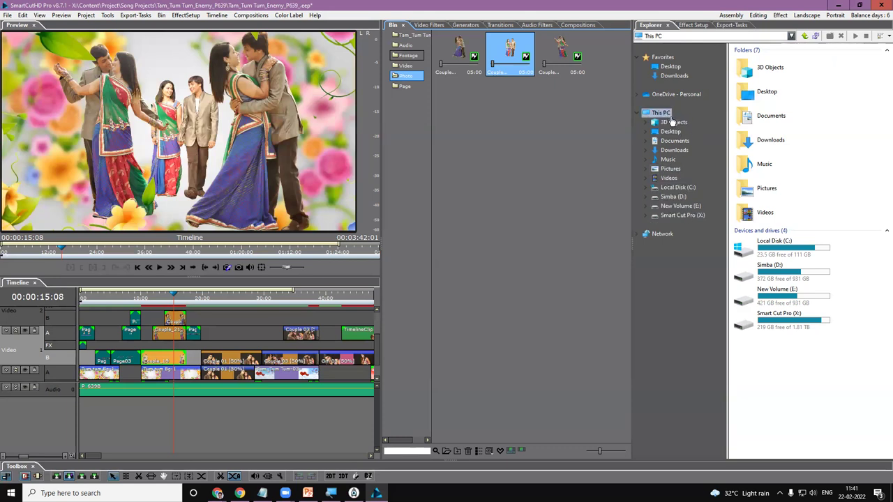
Step: Open the photos folder inside SceneCutHD Content on the Smart Cut Pro (X:) drive and show its files as extra-large thumbnails
{"action": "left_click", "coordinate": [678, 216]}
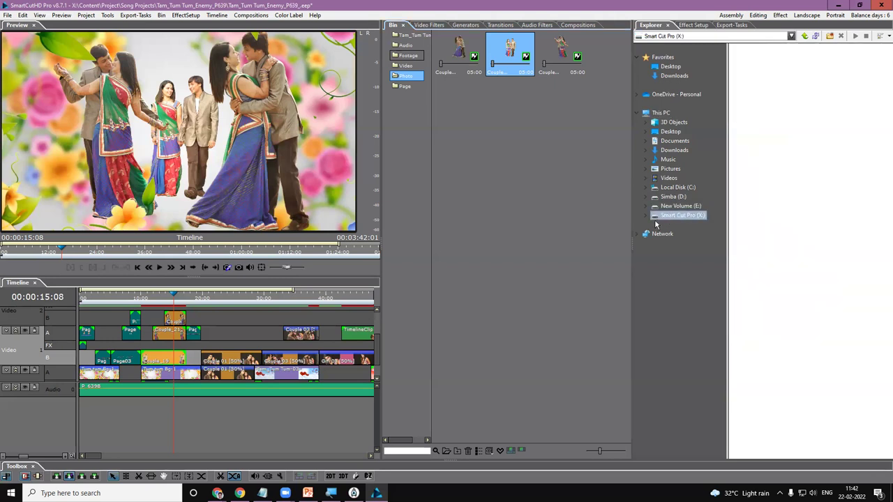
{"action": "left_click", "coordinate": [646, 215]}
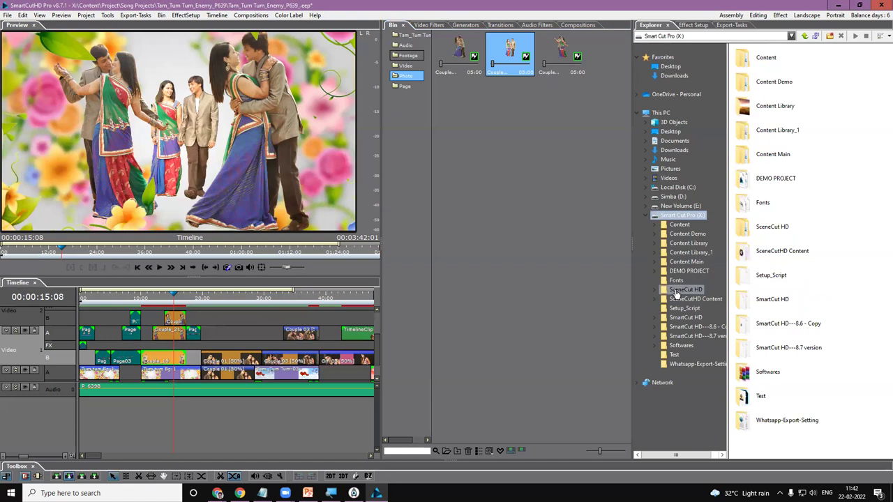
{"action": "left_click", "coordinate": [653, 299]}
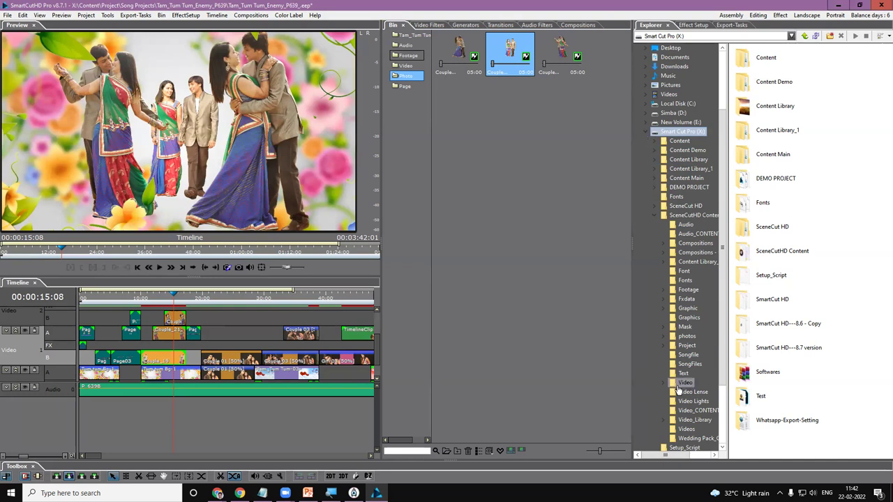
{"action": "left_click", "coordinate": [664, 336]}
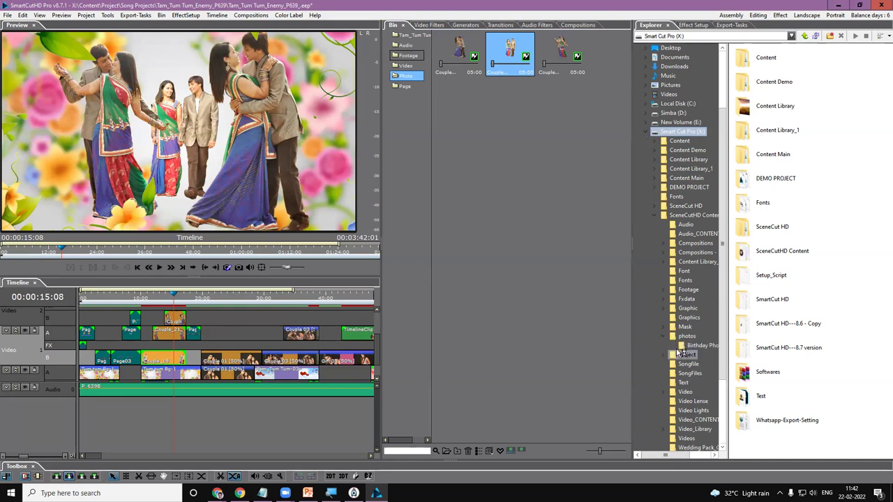
{"action": "left_click", "coordinate": [686, 336]}
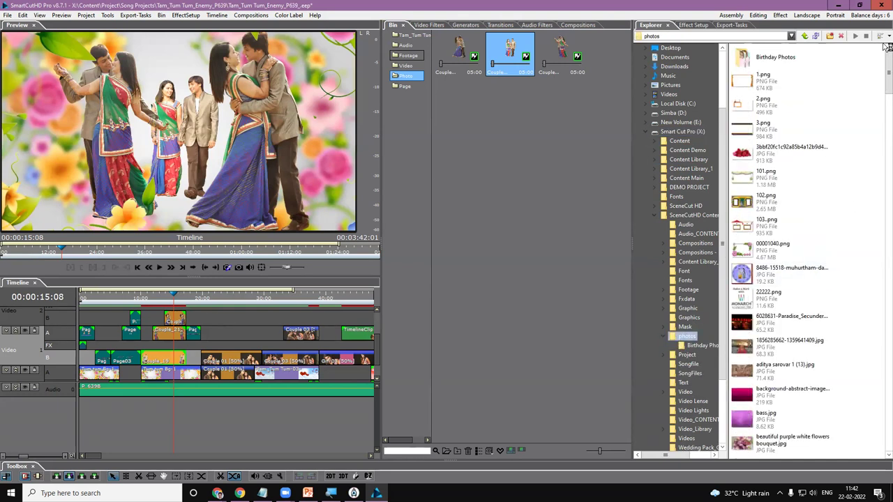
{"action": "left_click", "coordinate": [881, 36]}
{"action": "left_click", "coordinate": [834, 48]}
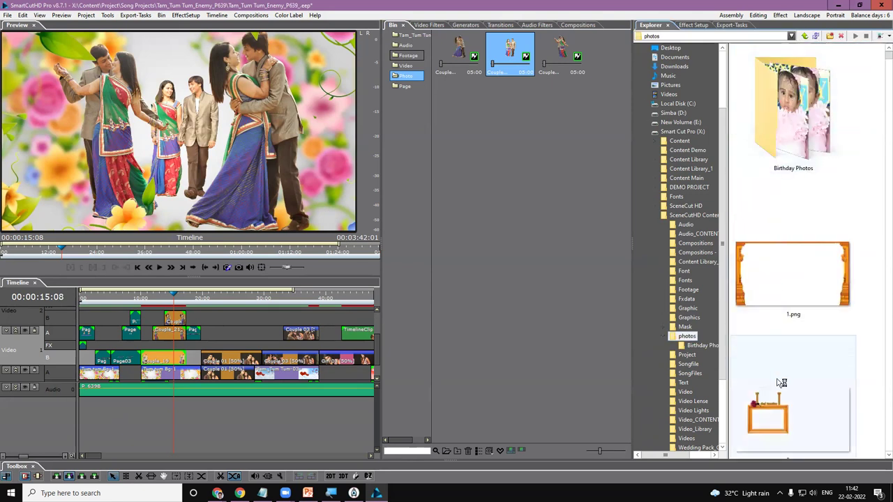
Step: Find Couple_20.png in the photos folder and replace the selected Couple_19 photo in the bin with it
{"action": "left_click", "coordinate": [888, 63]}
{"action": "scroll", "coordinate": [886, 64], "scroll_direction": "down", "scroll_amount": 1}
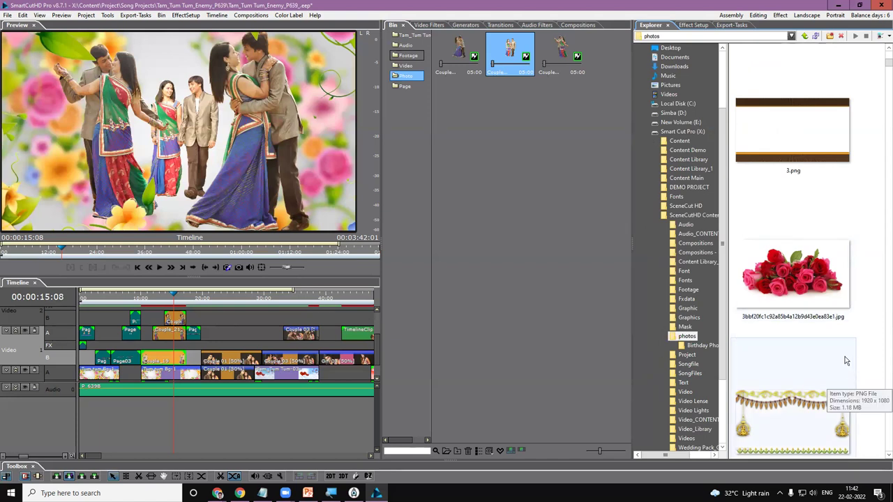
{"action": "scroll", "coordinate": [844, 356], "scroll_direction": "down", "scroll_amount": 4}
{"action": "scroll", "coordinate": [844, 358], "scroll_direction": "down", "scroll_amount": 3}
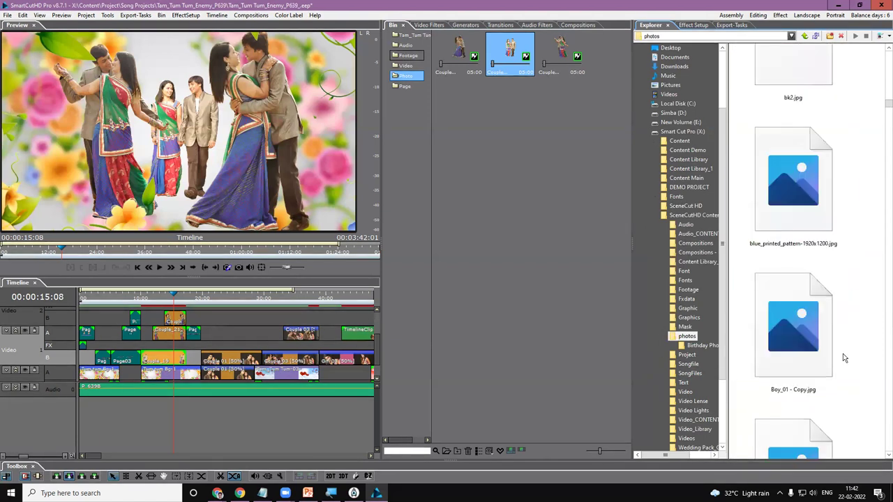
{"action": "scroll", "coordinate": [844, 358], "scroll_direction": "down", "scroll_amount": 2}
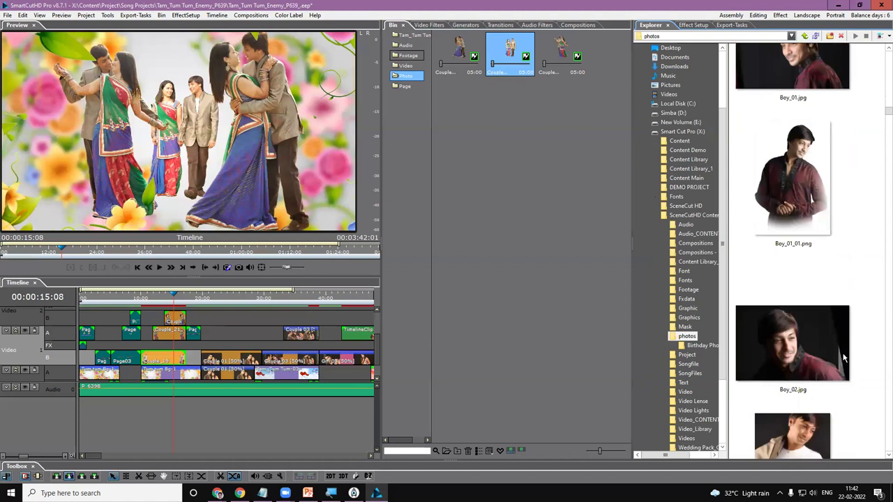
{"action": "scroll", "coordinate": [844, 358], "scroll_direction": "down", "scroll_amount": 6}
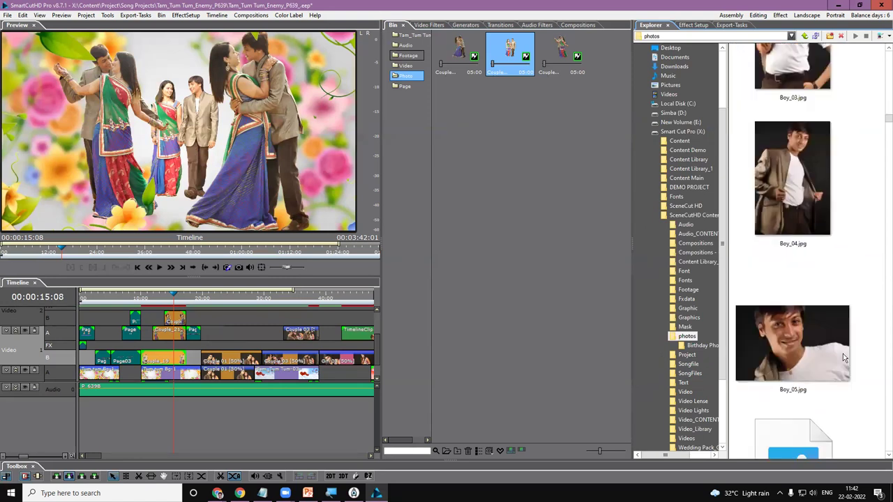
{"action": "scroll", "coordinate": [844, 358], "scroll_direction": "down", "scroll_amount": 5}
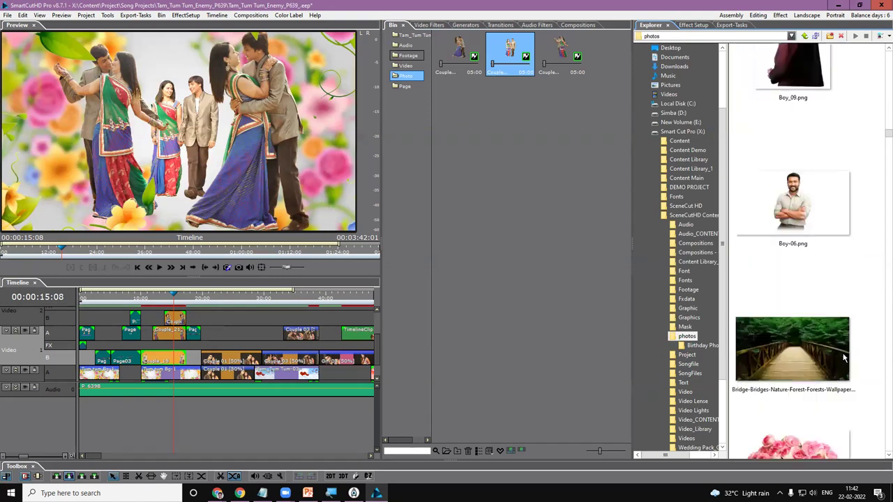
{"action": "scroll", "coordinate": [844, 358], "scroll_direction": "down", "scroll_amount": 5}
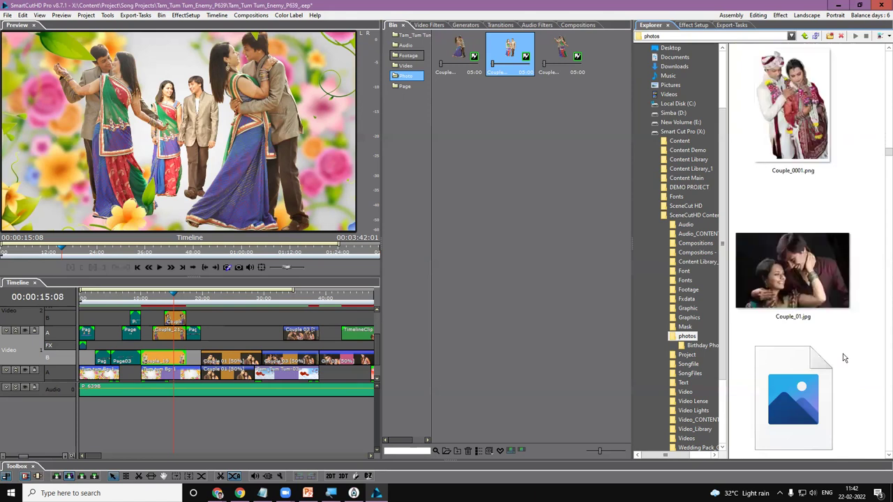
{"action": "scroll", "coordinate": [844, 358], "scroll_direction": "down", "scroll_amount": 5}
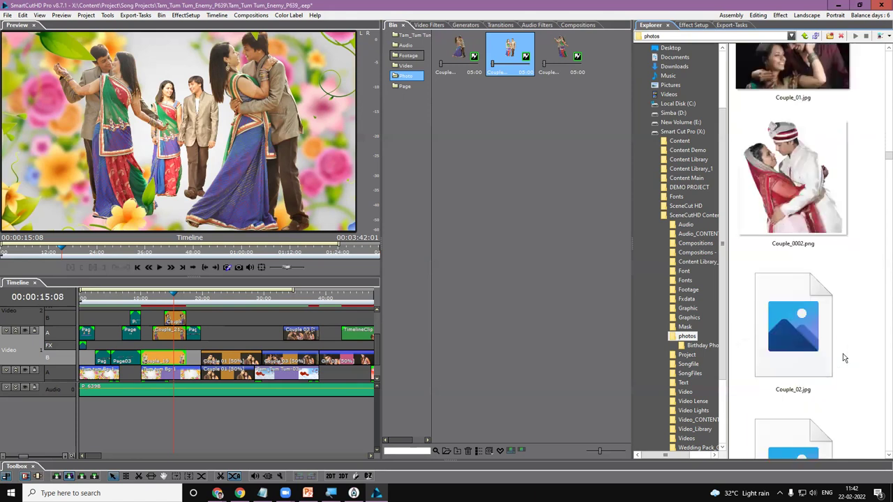
{"action": "scroll", "coordinate": [845, 358], "scroll_direction": "down", "scroll_amount": 10}
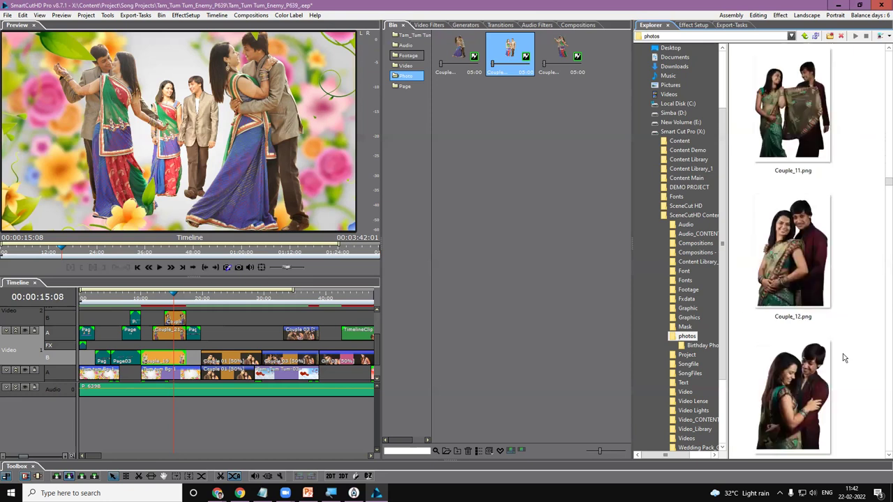
{"action": "scroll", "coordinate": [844, 358], "scroll_direction": "down", "scroll_amount": 3}
{"action": "scroll", "coordinate": [843, 358], "scroll_direction": "down", "scroll_amount": 3}
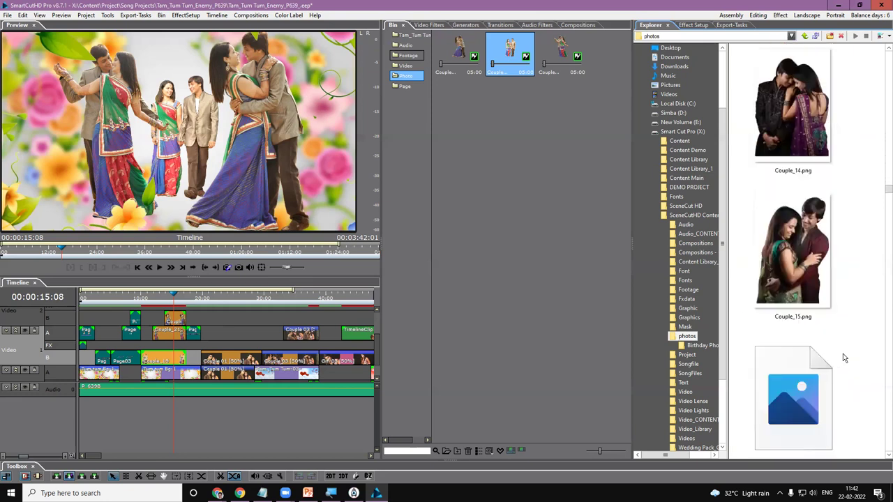
{"action": "scroll", "coordinate": [842, 358], "scroll_direction": "down", "scroll_amount": 3}
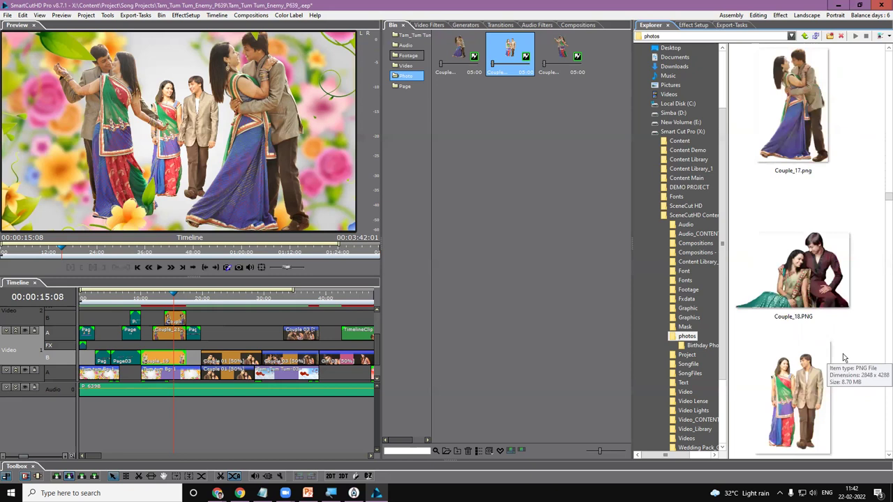
{"action": "scroll", "coordinate": [843, 358], "scroll_direction": "down", "scroll_amount": 3}
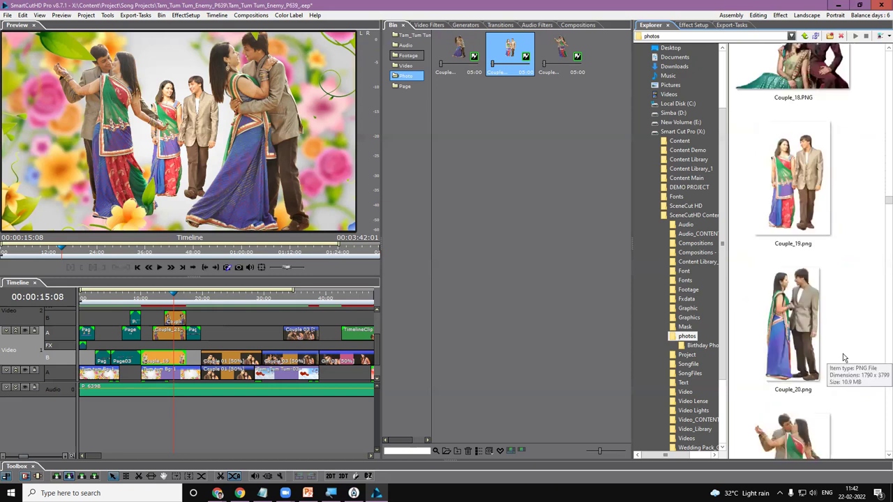
{"action": "left_click", "coordinate": [808, 365]}
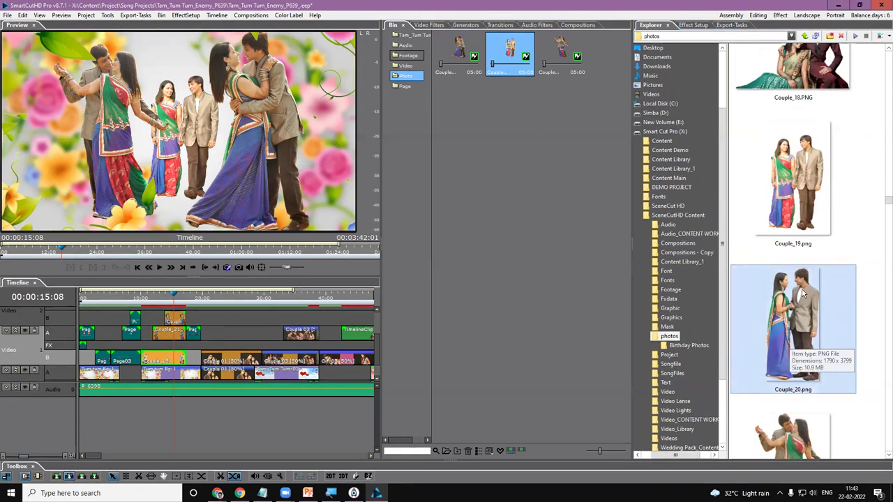
{"action": "left_click_drag", "start_coordinate": [801, 294], "coordinate": [514, 71]}
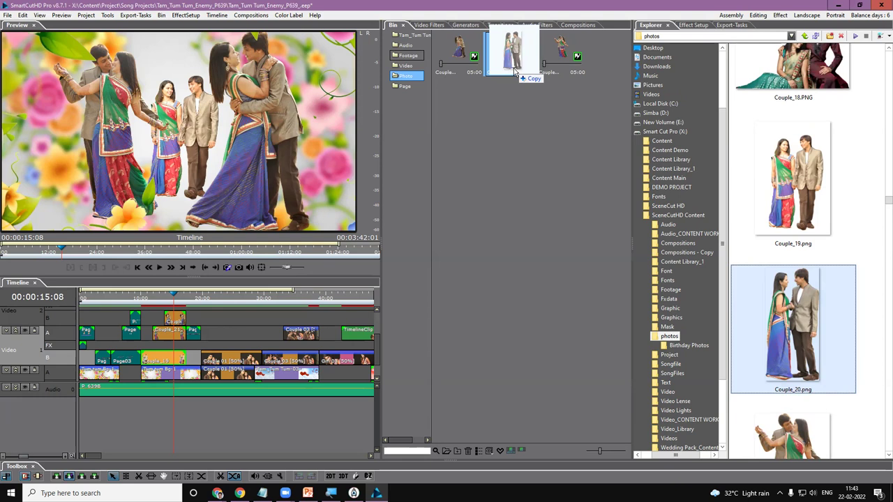
{"action": "left_click_drag", "start_coordinate": [514, 70], "coordinate": [514, 71]}
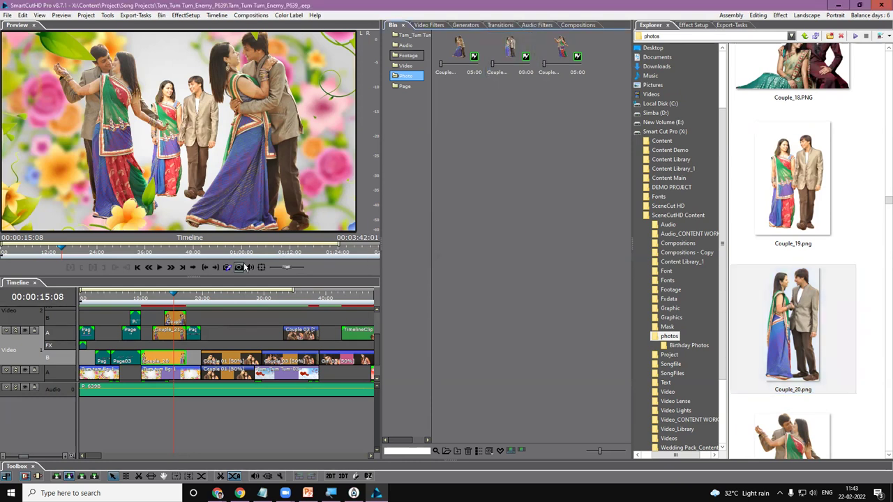
Step: Refresh the timeline preview at about 15 seconds and check the replaced couple photo in full screen
{"action": "left_click", "coordinate": [174, 299]}
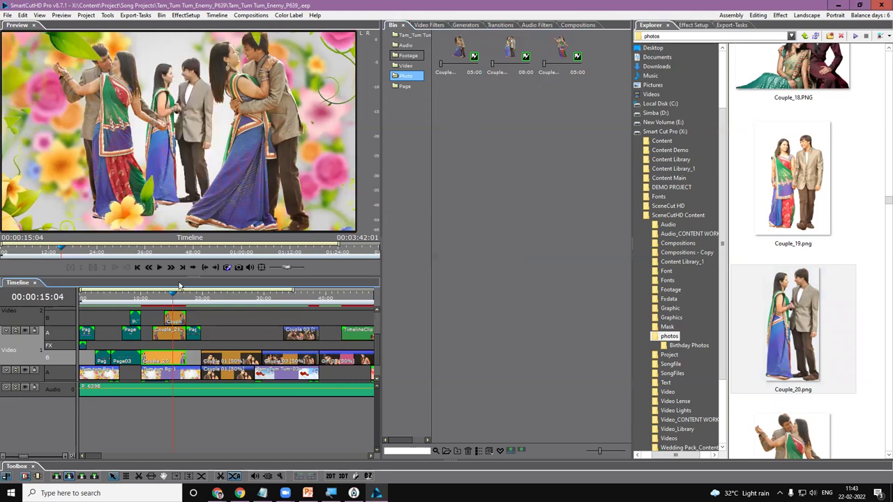
{"action": "double_click", "coordinate": [177, 104]}
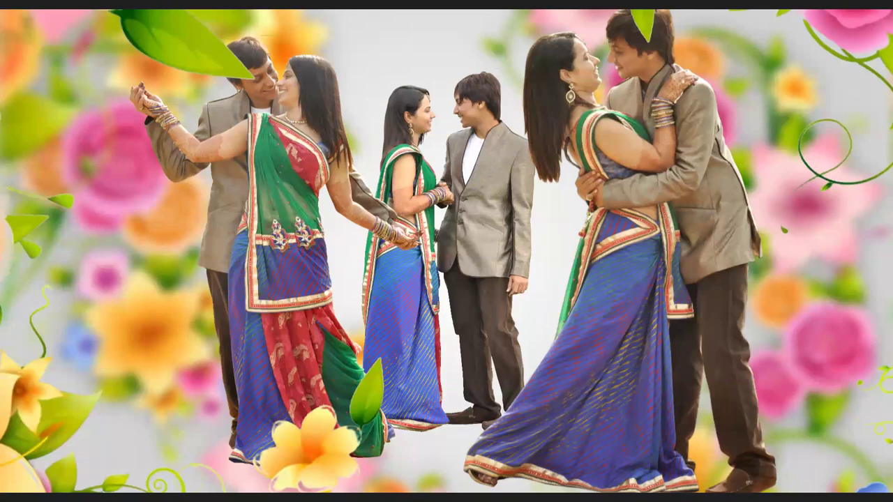
{"action": "mouse_move", "coordinate": [438, 81]}
{"action": "left_mouse_down"}
{"action": "mouse_move", "coordinate": [367, 327]}
{"action": "mouse_move", "coordinate": [423, 109]}
{"action": "left_mouse_up"}
{"action": "key", "text": "Escape"}
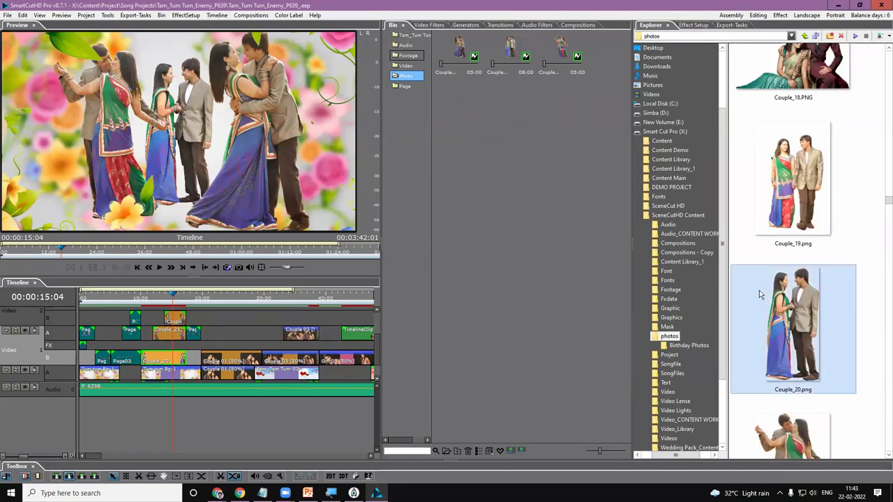
{"action": "scroll", "coordinate": [799, 258], "scroll_direction": "down", "scroll_amount": 3}
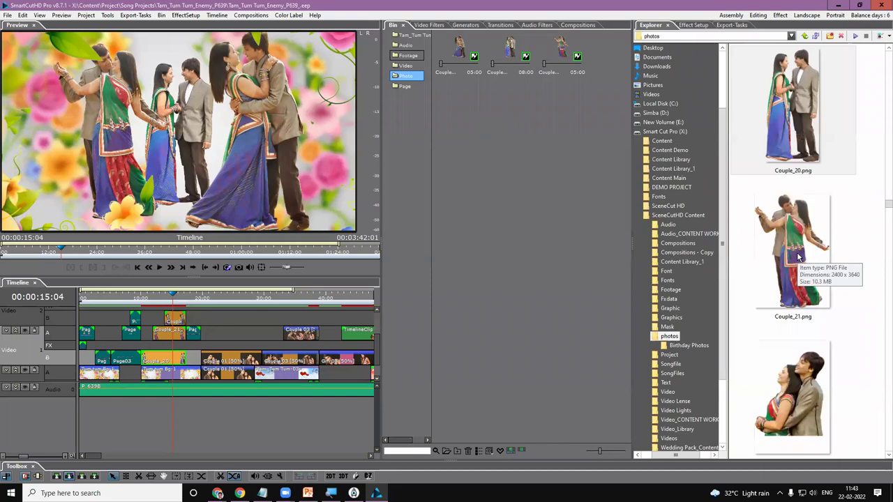
{"action": "double_click", "coordinate": [229, 142]}
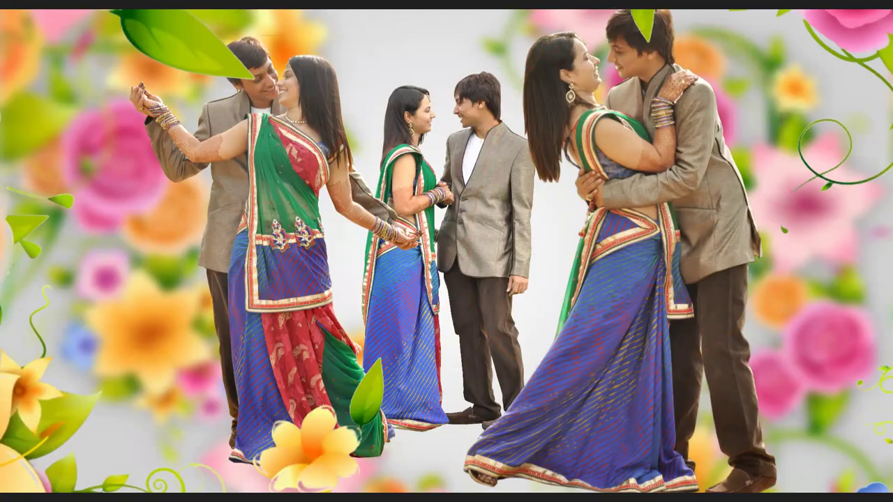
{"action": "key", "text": "Escape"}
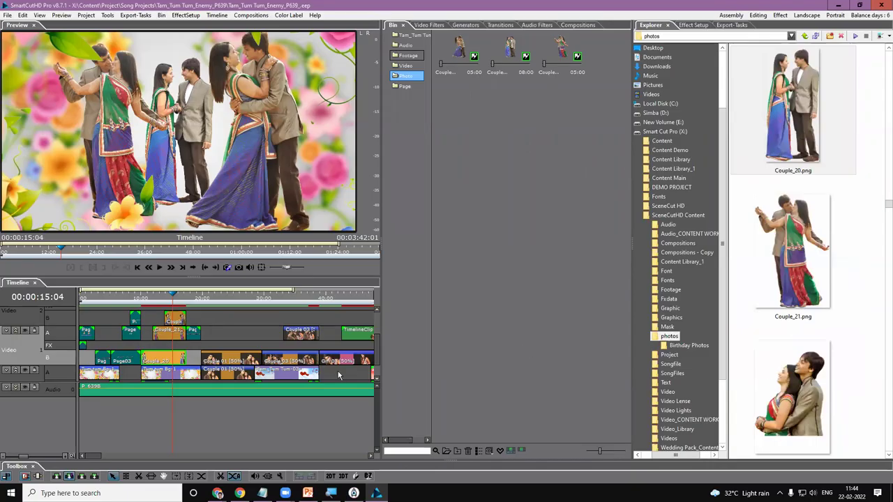
Step: Highlight the couple clip from the Video 2 B track in the bin and select its source photo
{"action": "left_click", "coordinate": [177, 322]}
{"action": "right_click", "coordinate": [176, 322]}
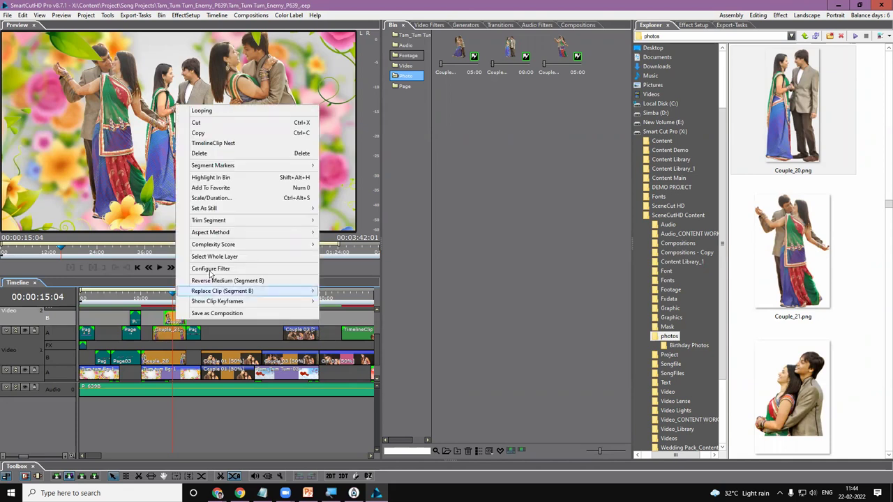
{"action": "left_click", "coordinate": [212, 179]}
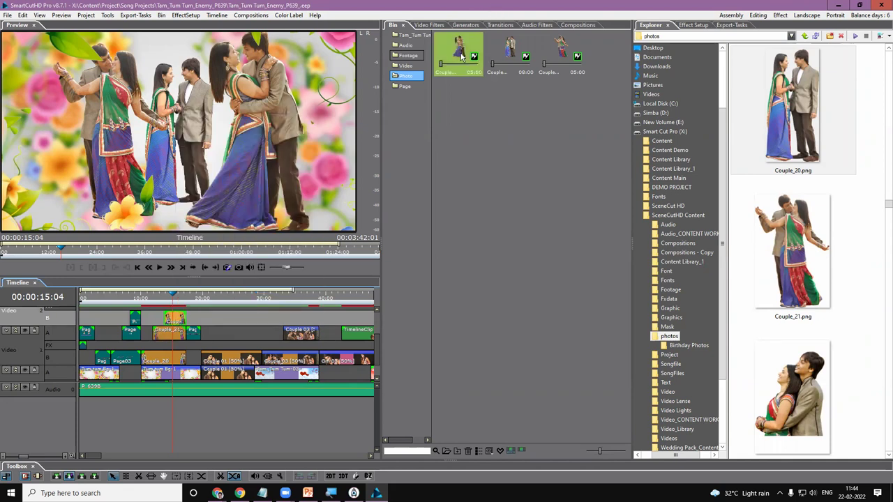
{"action": "right_click", "coordinate": [178, 319]}
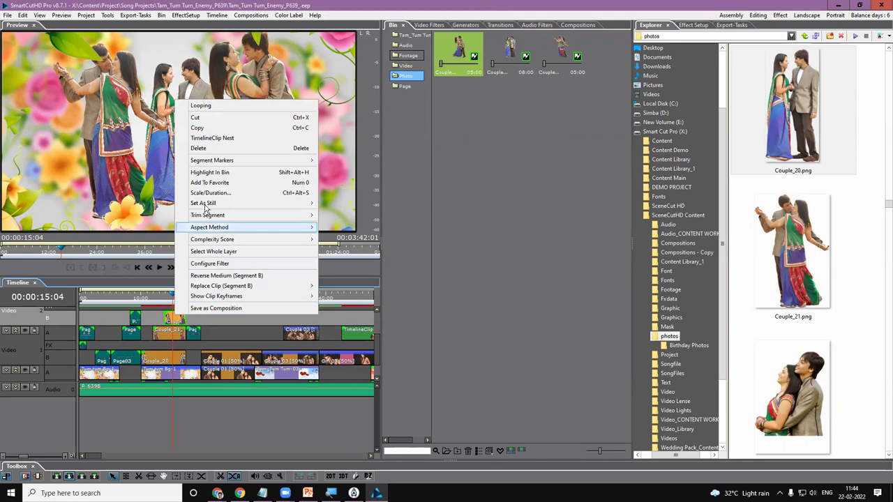
{"action": "left_click", "coordinate": [211, 178]}
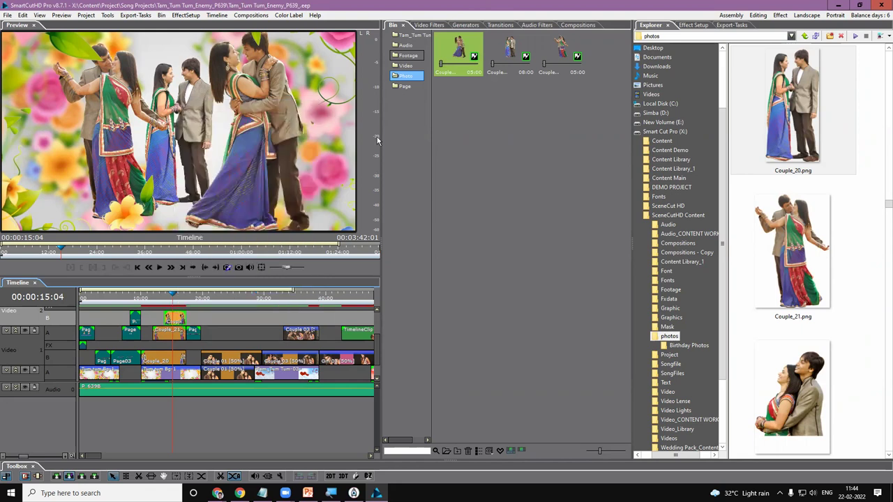
{"action": "left_click", "coordinate": [457, 53]}
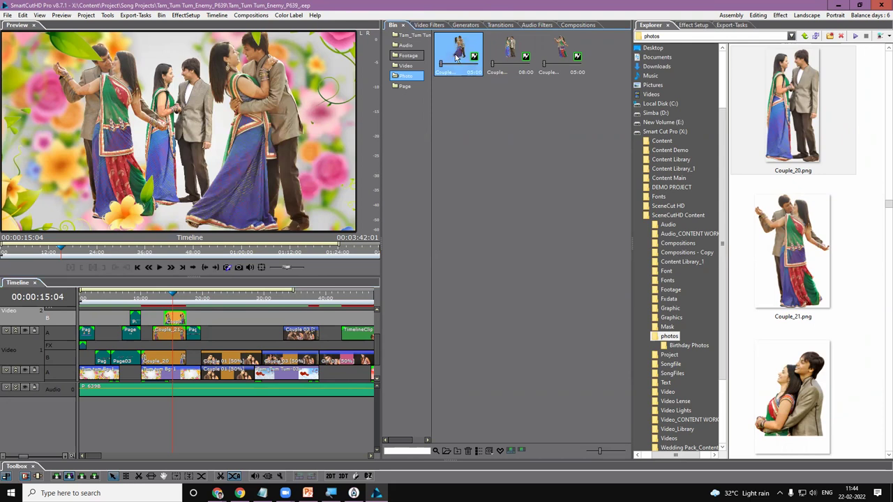
Step: Find Couple_24 - Copy.PNG in the photos folder and replace the selected couple photo in the bin with it
{"action": "scroll", "coordinate": [804, 277], "scroll_direction": "down", "scroll_amount": 5}
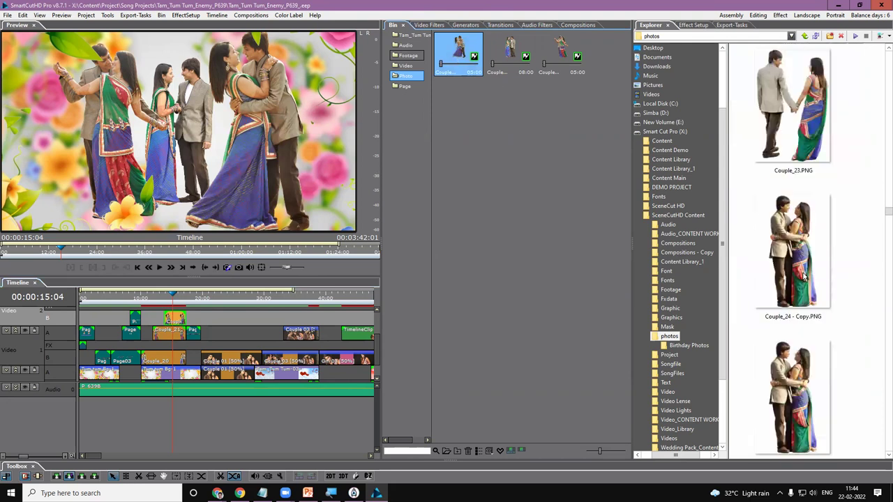
{"action": "left_click", "coordinate": [803, 277]}
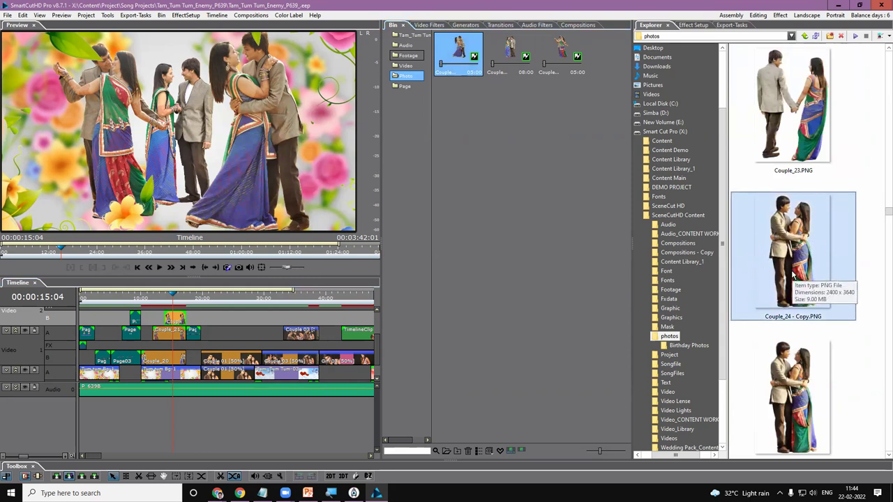
{"action": "left_click_drag", "start_coordinate": [802, 261], "coordinate": [457, 79]}
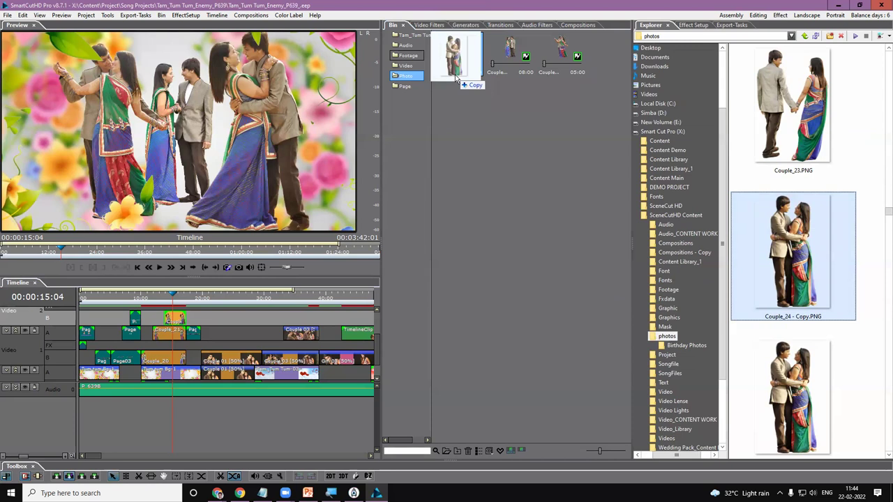
{"action": "left_click_drag", "start_coordinate": [457, 79], "coordinate": [457, 79]}
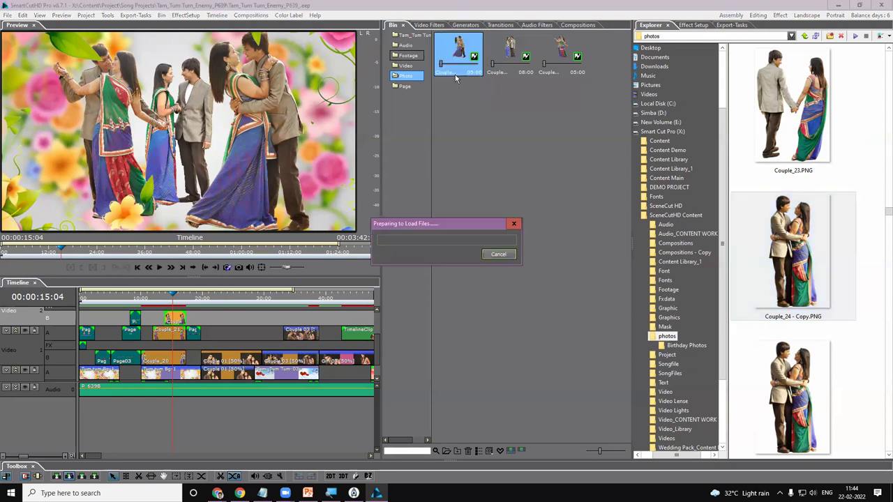
Step: Preview the timeline at 00:00:15:19 and check the replaced Video 2 couple photo in full screen
{"action": "left_click", "coordinate": [177, 300]}
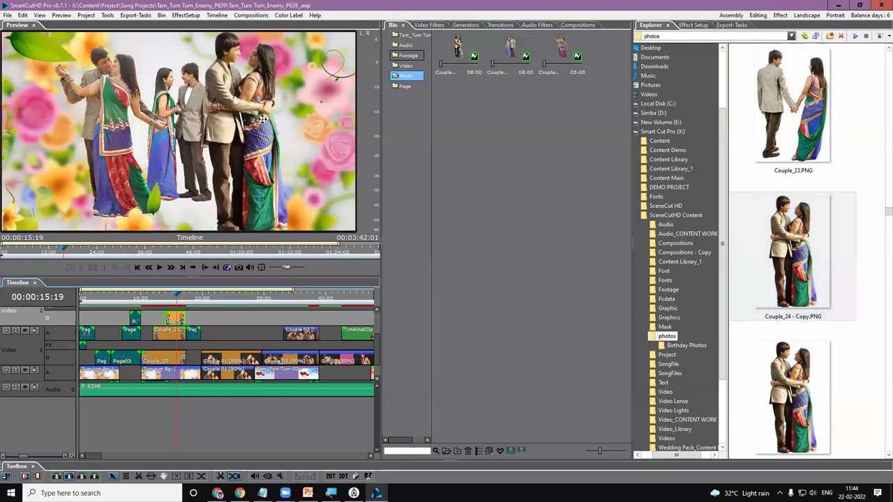
{"action": "double_click", "coordinate": [264, 124]}
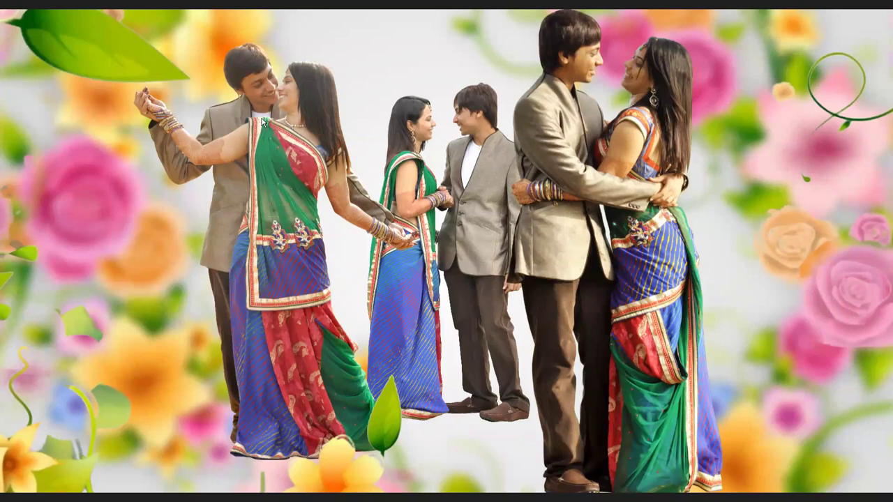
{"action": "double_click", "coordinate": [264, 123]}
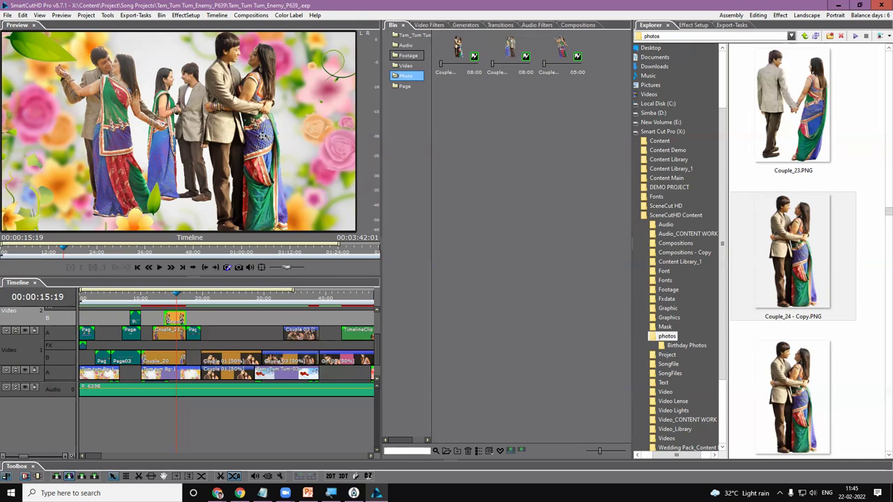
Step: Review the timeline scenes at about 11, 18, 23 and 26 seconds
{"action": "left_click", "coordinate": [150, 298]}
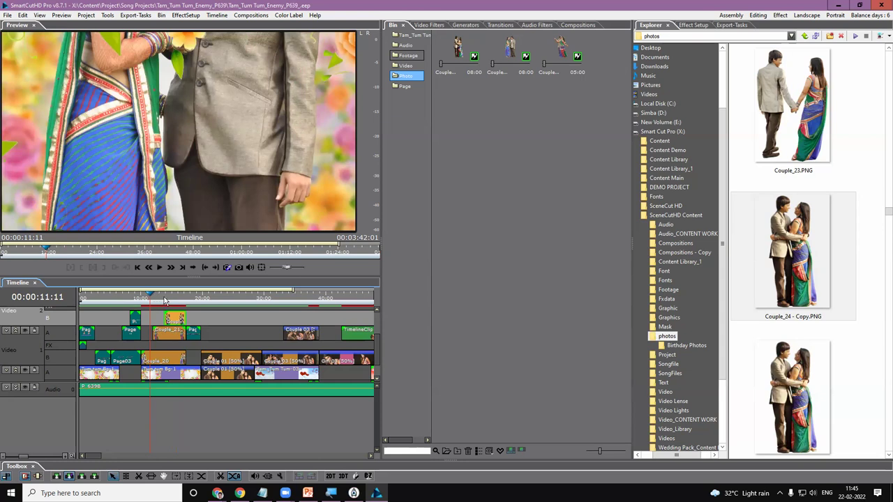
{"action": "left_click", "coordinate": [194, 301]}
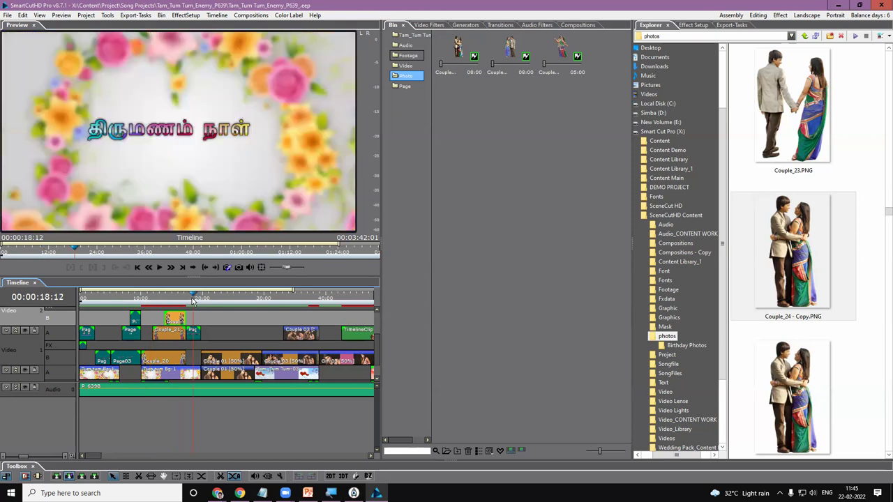
{"action": "left_click", "coordinate": [223, 299]}
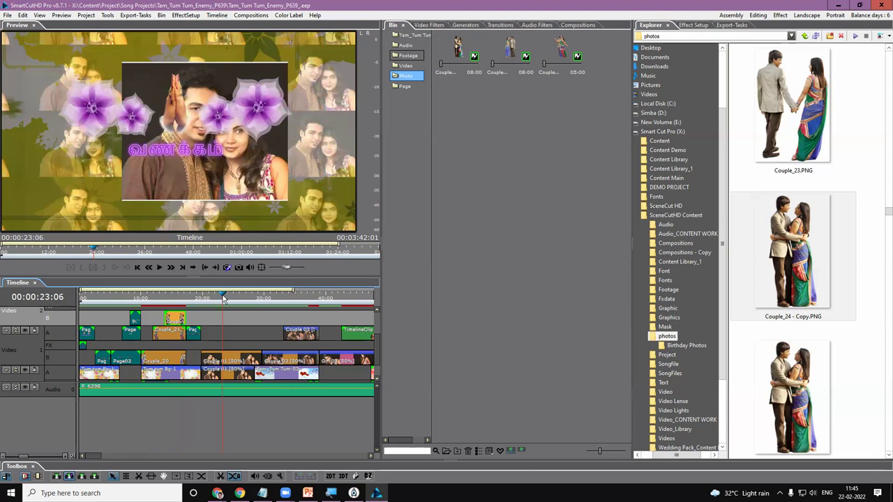
{"action": "left_click", "coordinate": [240, 298]}
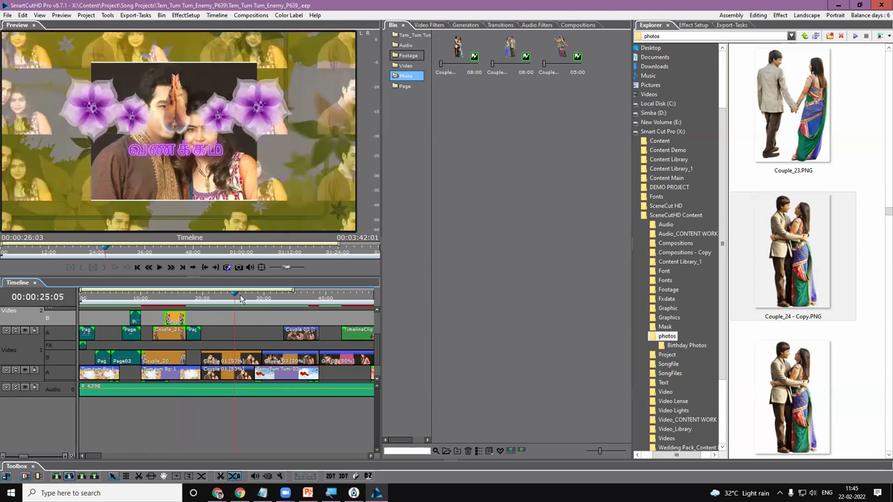
Step: Delete the Page01 to Page06 title clips from the Video 2 A track
{"action": "left_click_drag", "start_coordinate": [377, 339], "coordinate": [375, 312]}
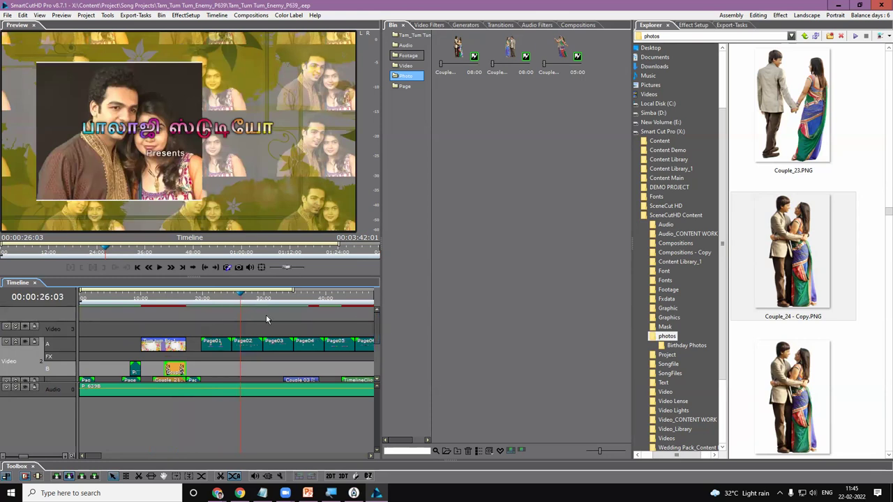
{"action": "scroll", "coordinate": [263, 320], "scroll_direction": "down", "scroll_amount": 1}
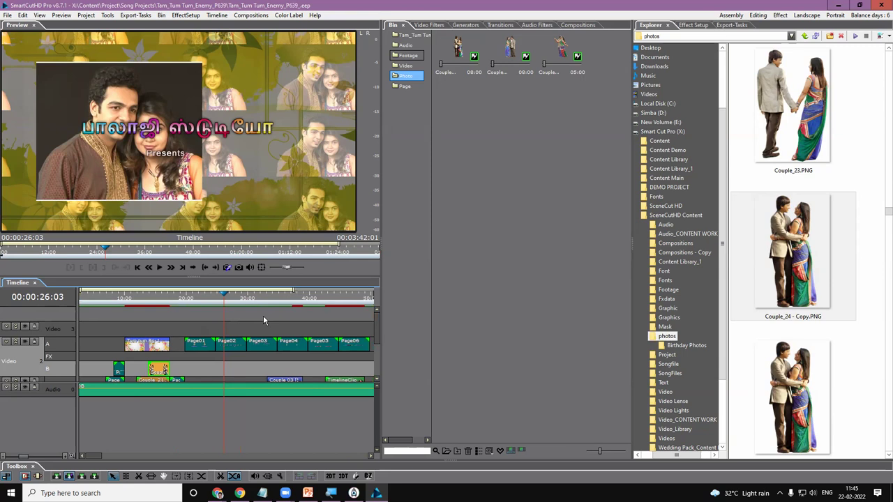
{"action": "left_click_drag", "start_coordinate": [244, 300], "coordinate": [324, 310]}
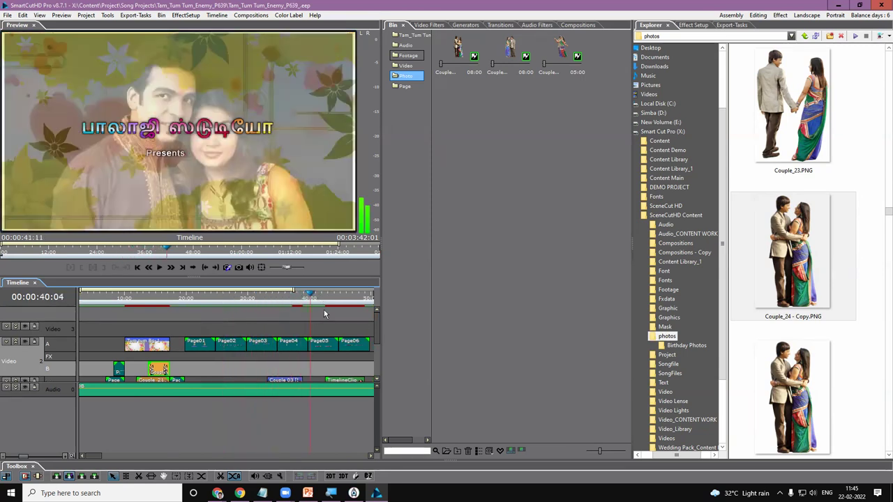
{"action": "left_click", "coordinate": [225, 333]}
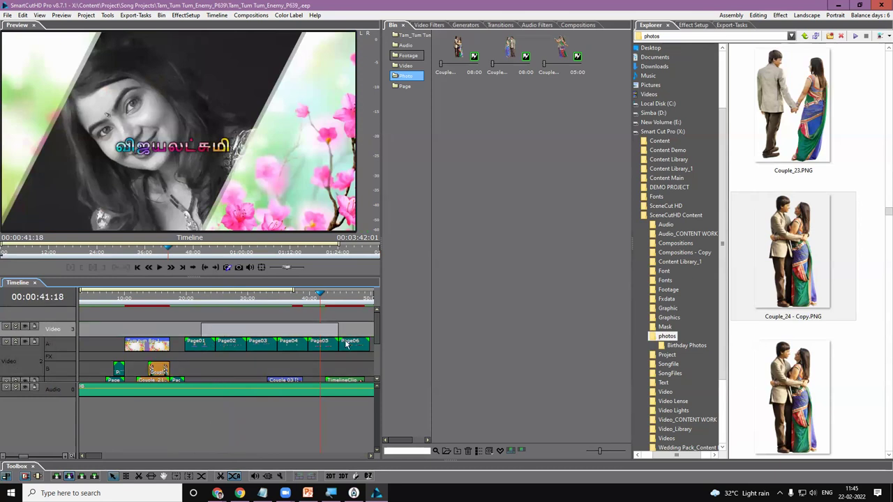
{"action": "key", "text": "Delete"}
Step: Preview the timeline at 00:00:24:00, identify the Couple 01 clips on the Video 1 B and Video 0 A tracks, and inspect the scene in full screen
{"action": "left_click", "coordinate": [218, 305]}
{"action": "scroll", "coordinate": [373, 375], "scroll_direction": "down", "scroll_amount": 3}
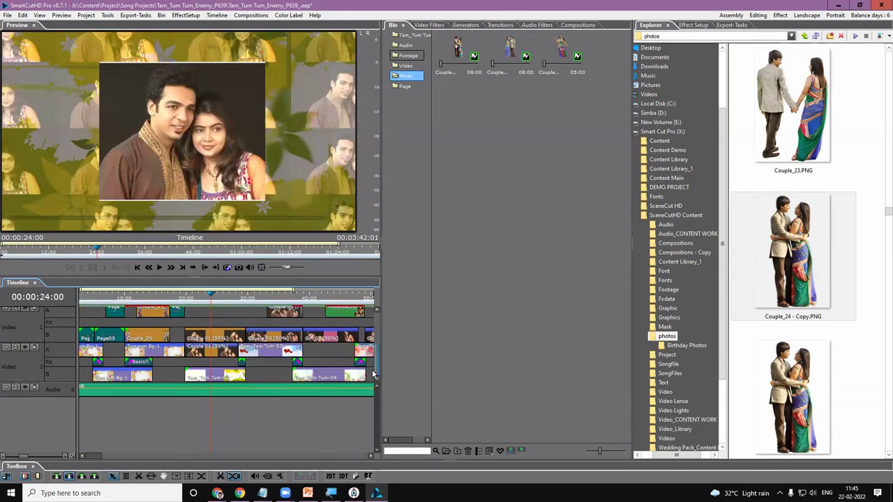
{"action": "left_click", "coordinate": [212, 340]}
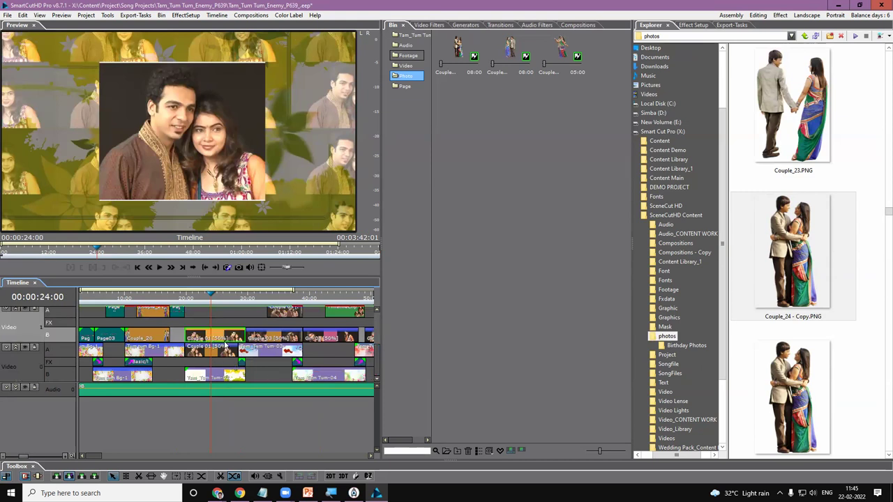
{"action": "left_click", "coordinate": [219, 353]}
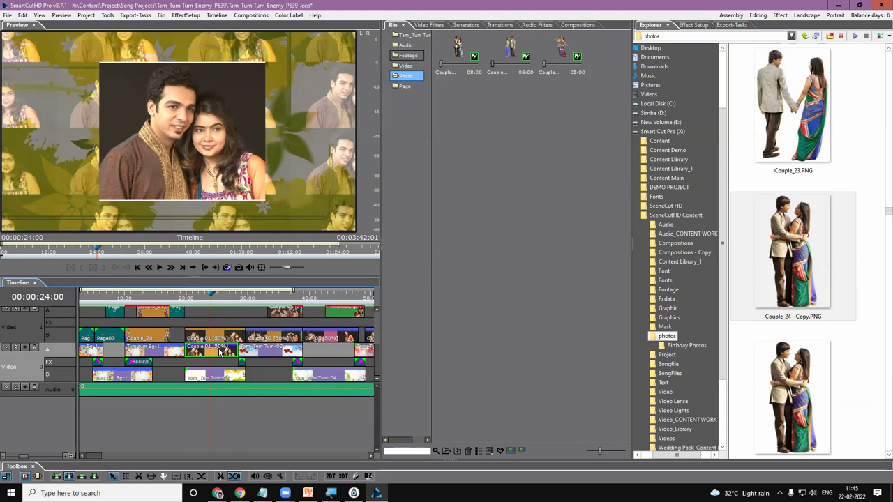
{"action": "double_click", "coordinate": [191, 160]}
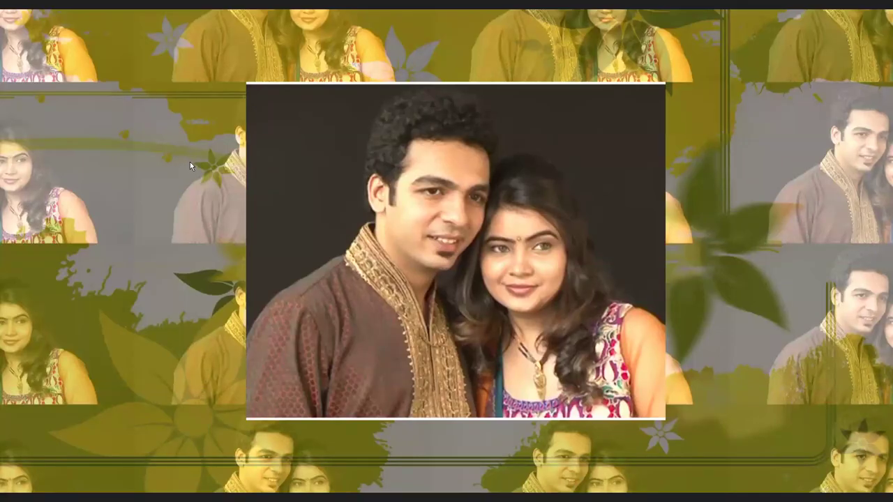
{"action": "double_click", "coordinate": [190, 162]}
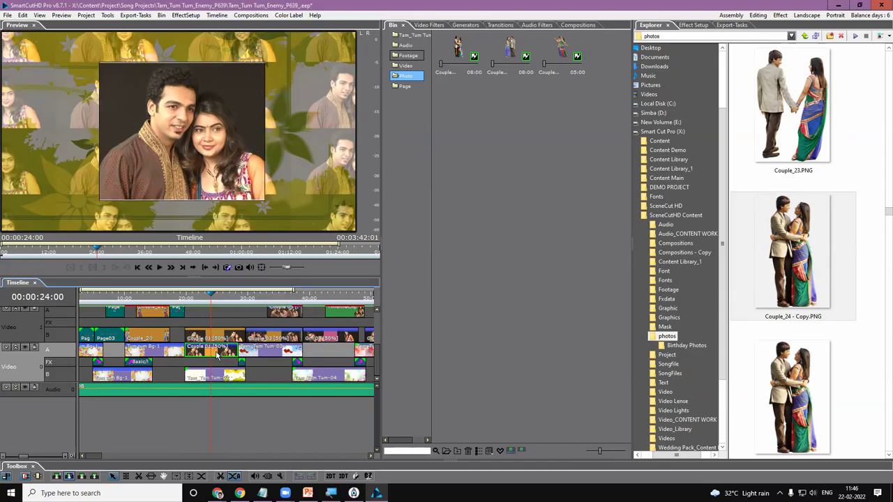
Step: Highlight the Couple 01 clip from the Video 0 A track in the bin and select its source footage
{"action": "right_click", "coordinate": [217, 355]}
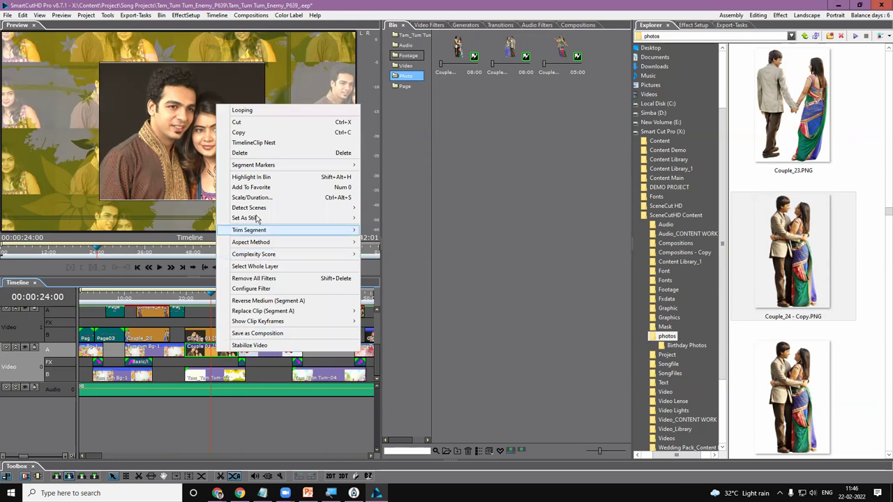
{"action": "left_click", "coordinate": [253, 178]}
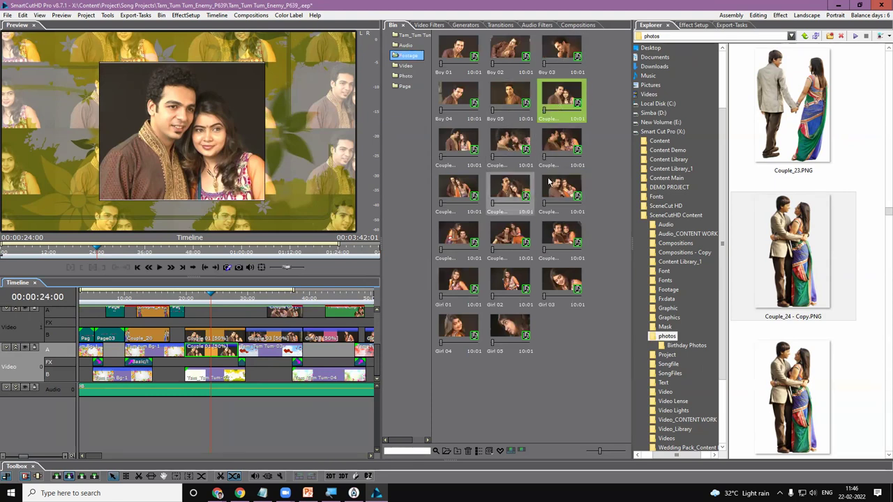
{"action": "left_click", "coordinate": [561, 98]}
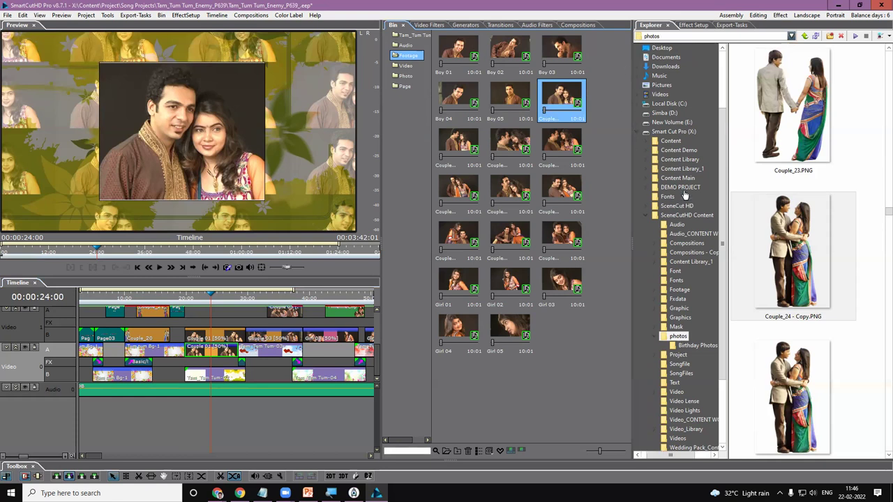
Step: Open New Volume (E:) in the file explorer, expand its folders and widen the explorer pane
{"action": "left_click", "coordinate": [647, 131]}
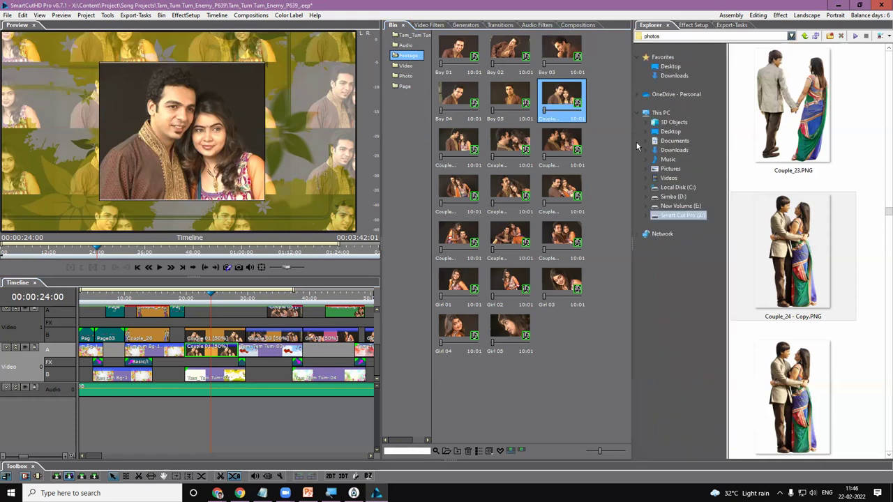
{"action": "left_click", "coordinate": [681, 199]}
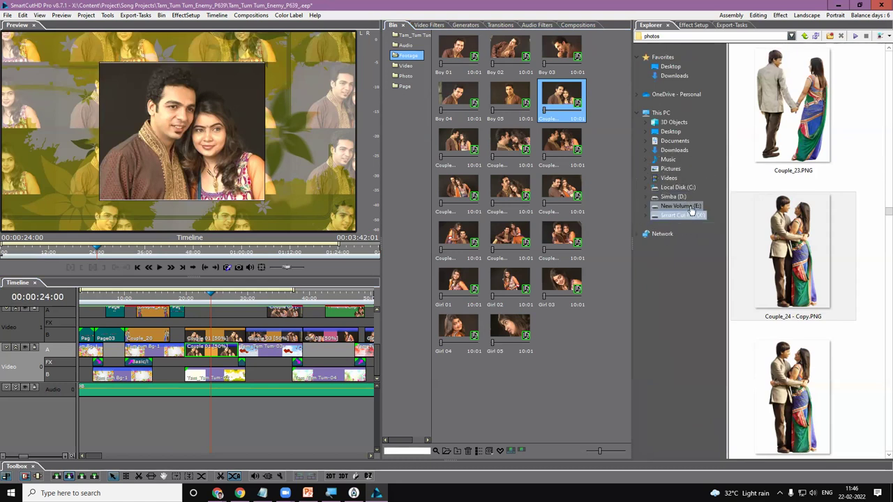
{"action": "left_click", "coordinate": [690, 209]}
{"action": "left_click", "coordinate": [648, 208]}
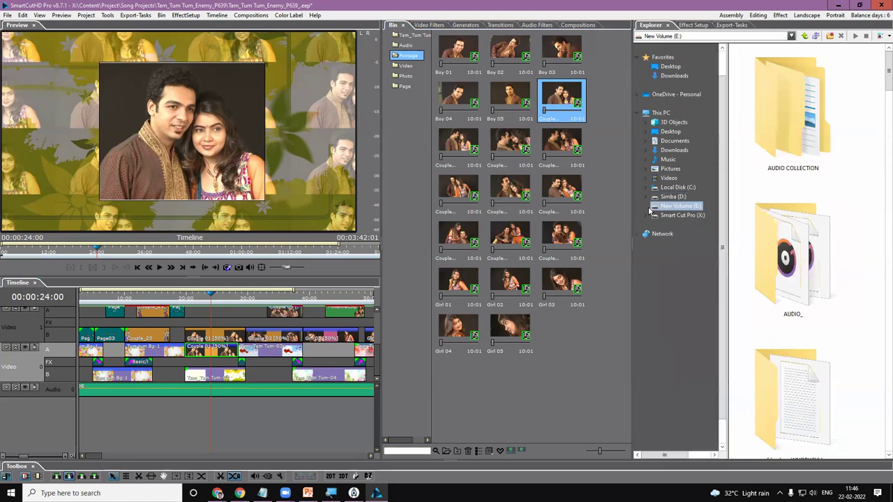
{"action": "left_click_drag", "start_coordinate": [633, 201], "coordinate": [524, 189]}
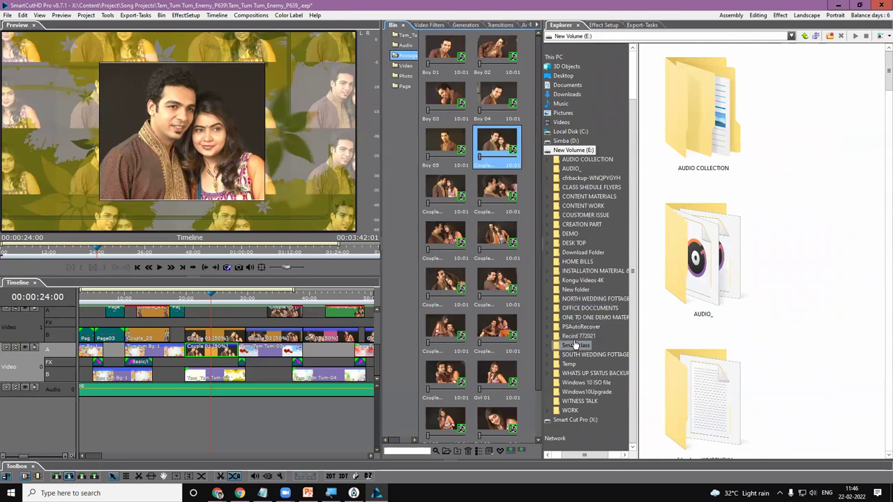
Step: Open the COUSTOMER-1 folder inside SOUTH WEDDING FOTTAGE in the file explorer and browse its clips
{"action": "left_click", "coordinate": [591, 357]}
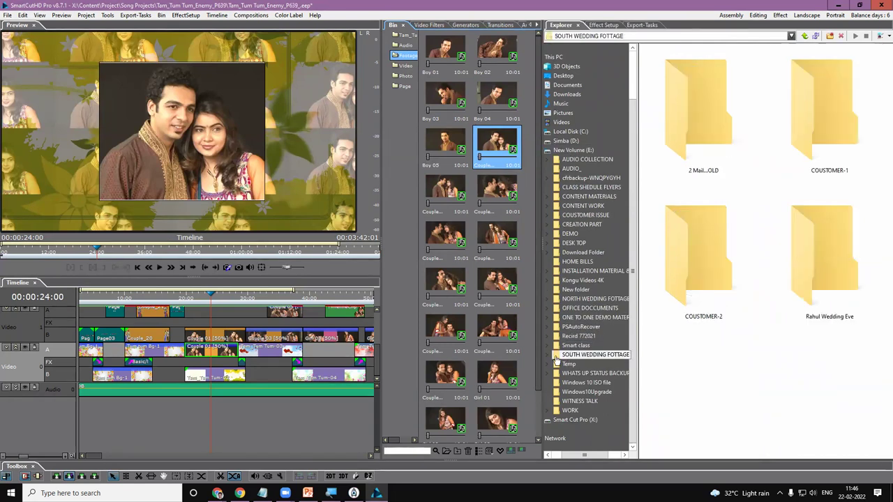
{"action": "left_click", "coordinate": [590, 336]}
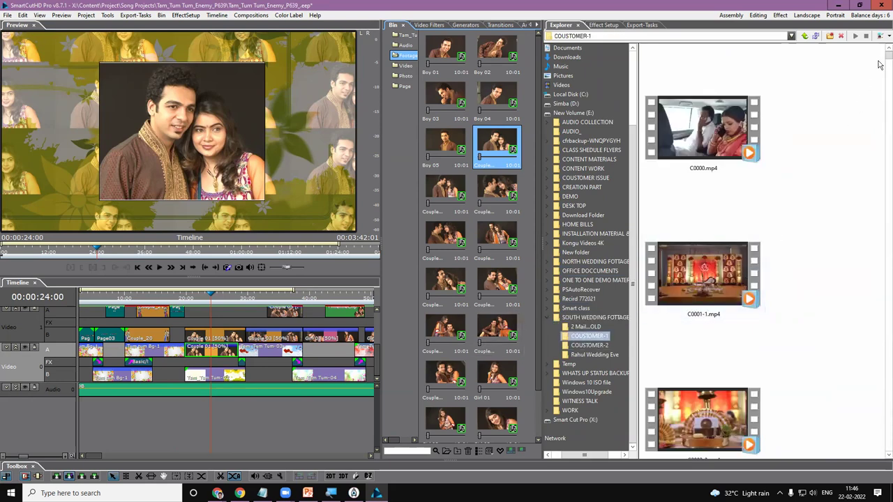
{"action": "left_click_drag", "start_coordinate": [884, 61], "coordinate": [884, 84]}
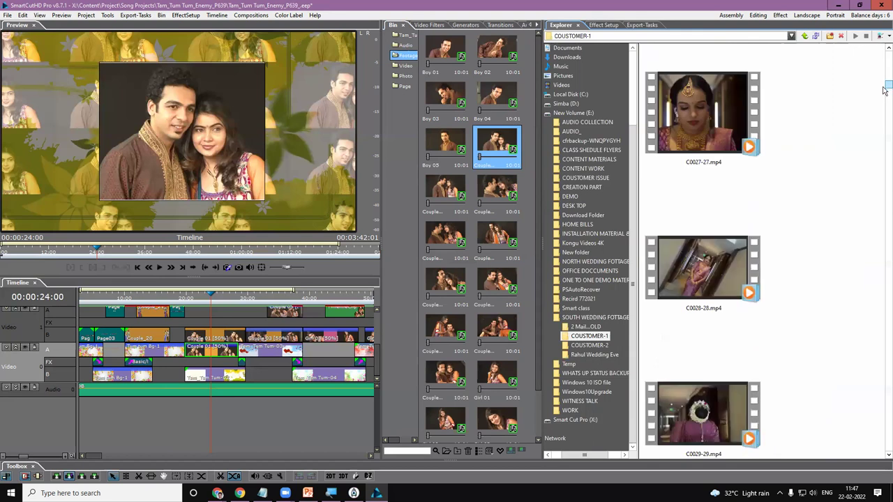
Step: Find C0031-31.mp4 in the COUSTOMER-1 folder and replace the selected Couple 01 clip in the bin with it
{"action": "scroll", "coordinate": [795, 295], "scroll_direction": "down", "scroll_amount": 5}
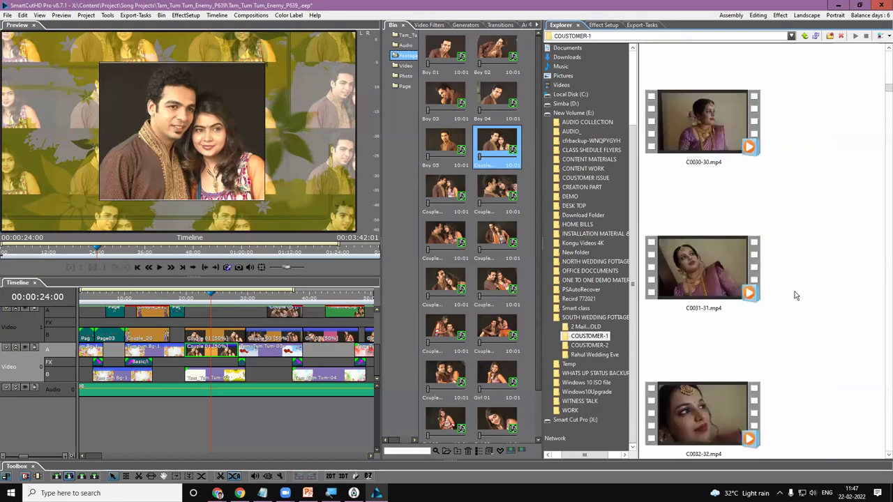
{"action": "scroll", "coordinate": [795, 296], "scroll_direction": "down", "scroll_amount": 3}
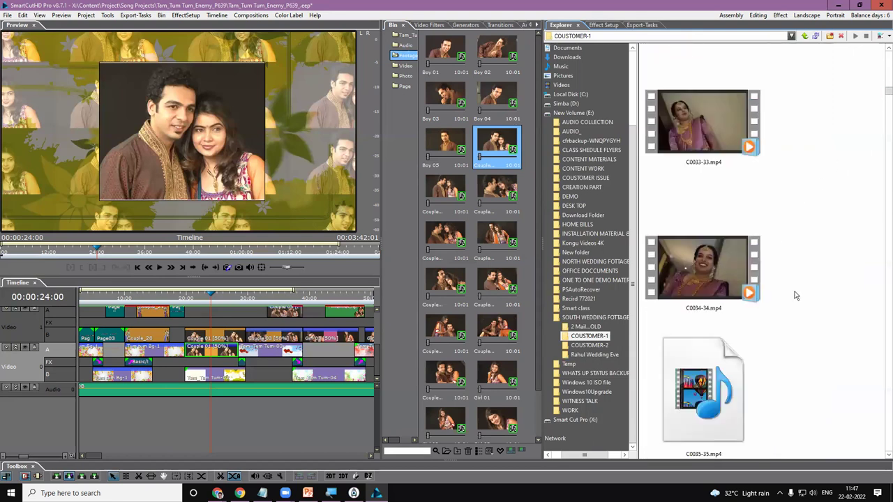
{"action": "scroll", "coordinate": [795, 296], "scroll_direction": "down", "scroll_amount": 6}
{"action": "scroll", "coordinate": [796, 296], "scroll_direction": "up", "scroll_amount": 15}
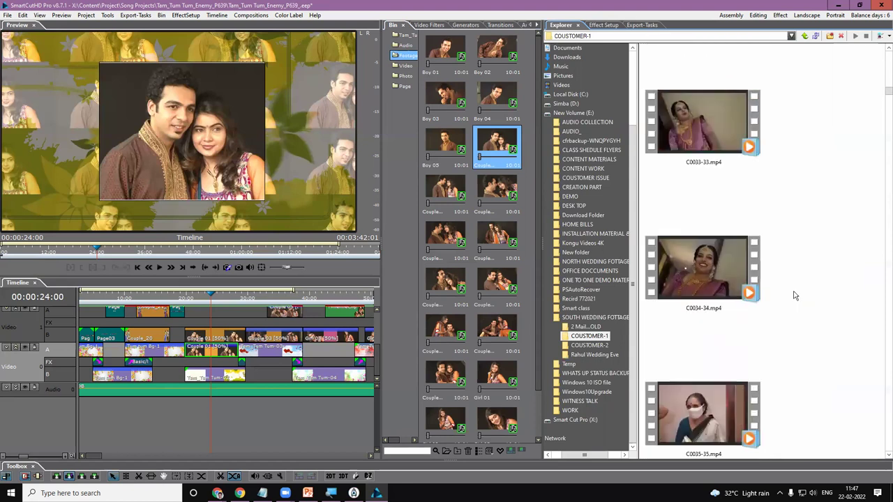
{"action": "scroll", "coordinate": [794, 296], "scroll_direction": "down", "scroll_amount": 2}
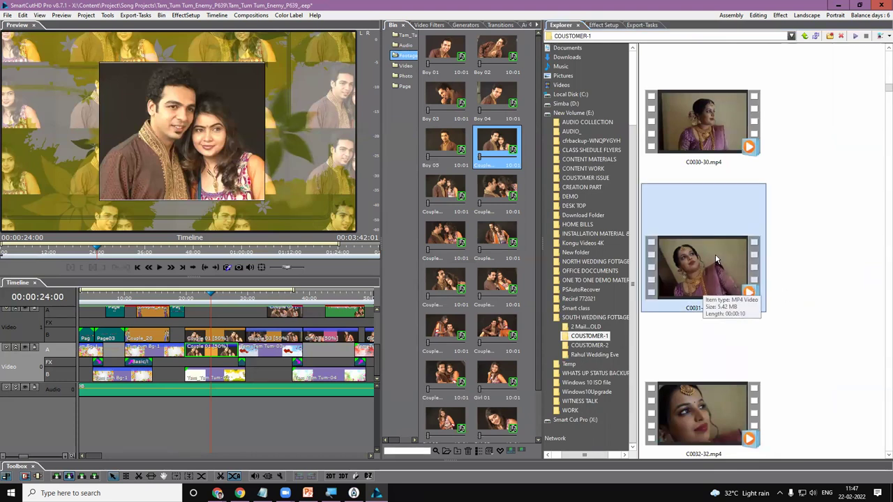
{"action": "left_click_drag", "start_coordinate": [717, 255], "coordinate": [496, 160]}
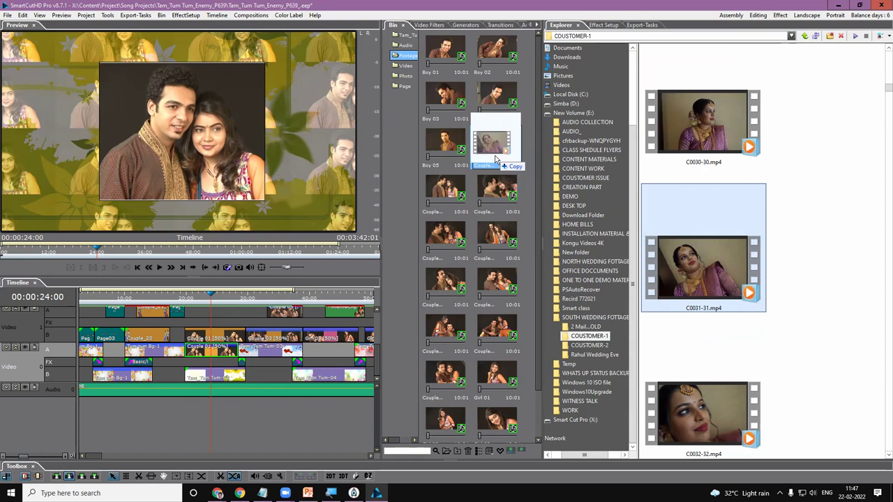
{"action": "left_click_drag", "start_coordinate": [496, 160], "coordinate": [496, 160]}
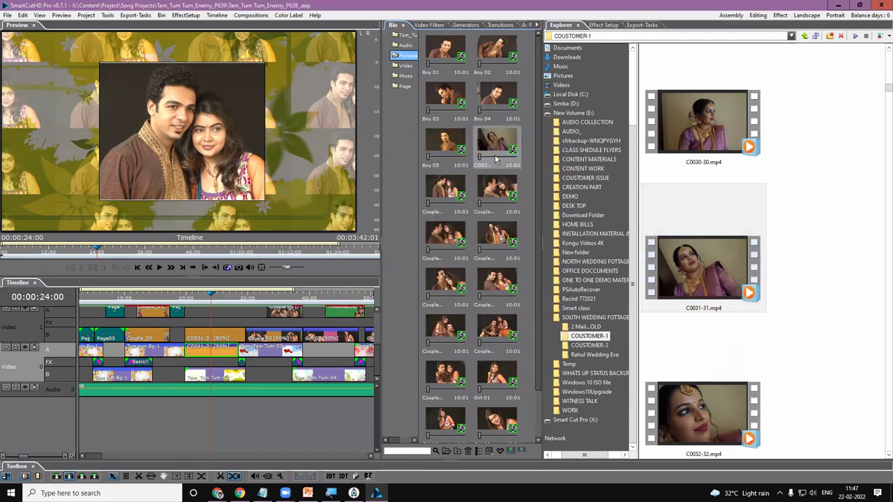
Step: Preview the timeline at 00:00:23:15 and inspect the scene with the replaced bride footage in full screen
{"action": "left_click_drag", "start_coordinate": [214, 300], "coordinate": [210, 298]}
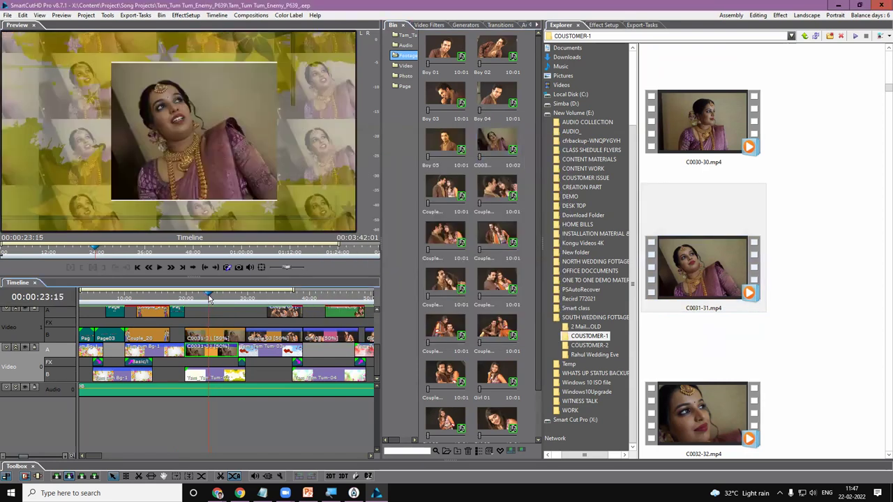
{"action": "double_click", "coordinate": [71, 125]}
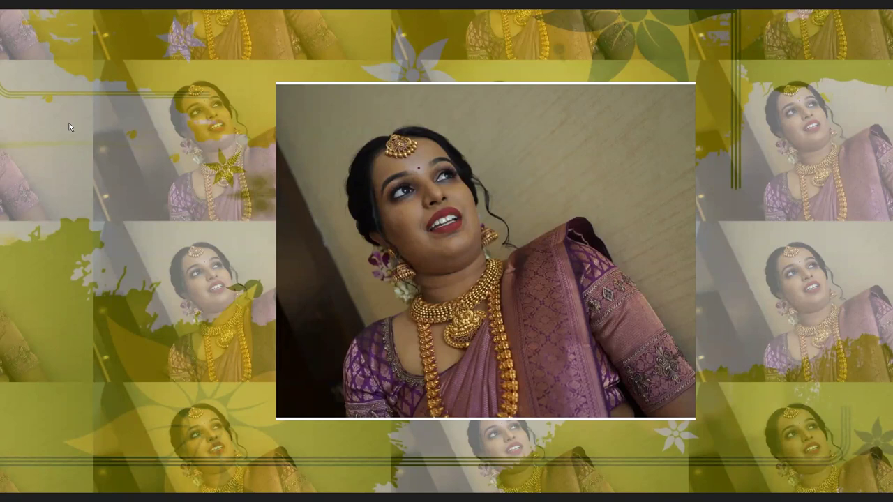
{"action": "double_click", "coordinate": [69, 127]}
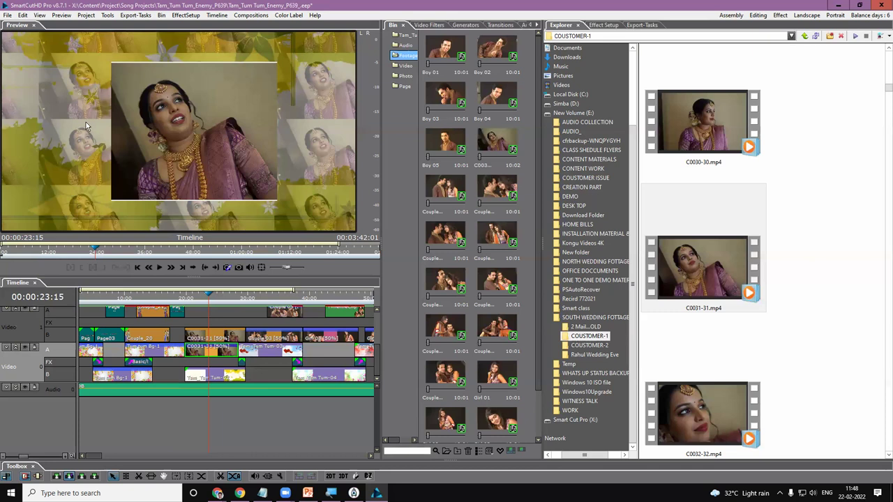
Step: Preview the heart scene at 00:00:33:09 on the timeline and inspect it in full screen
{"action": "left_click", "coordinate": [259, 297]}
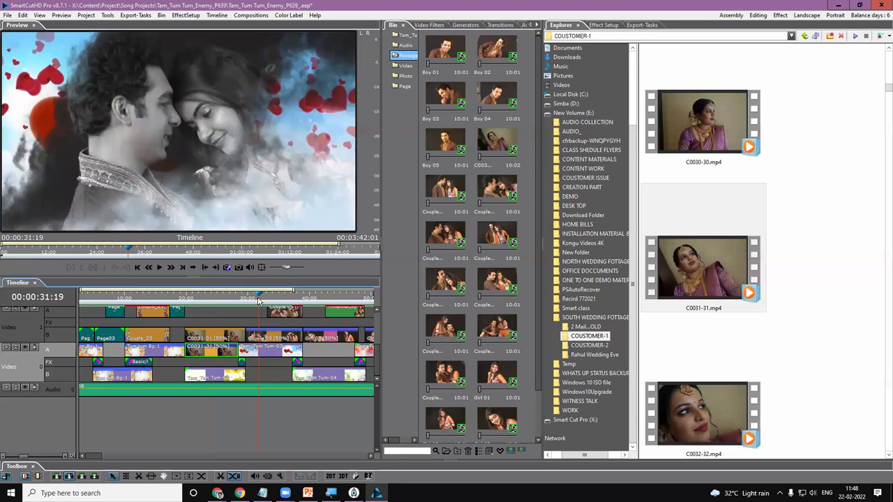
{"action": "left_click_drag", "start_coordinate": [259, 297], "coordinate": [270, 298]}
{"action": "left_click", "coordinate": [193, 160]}
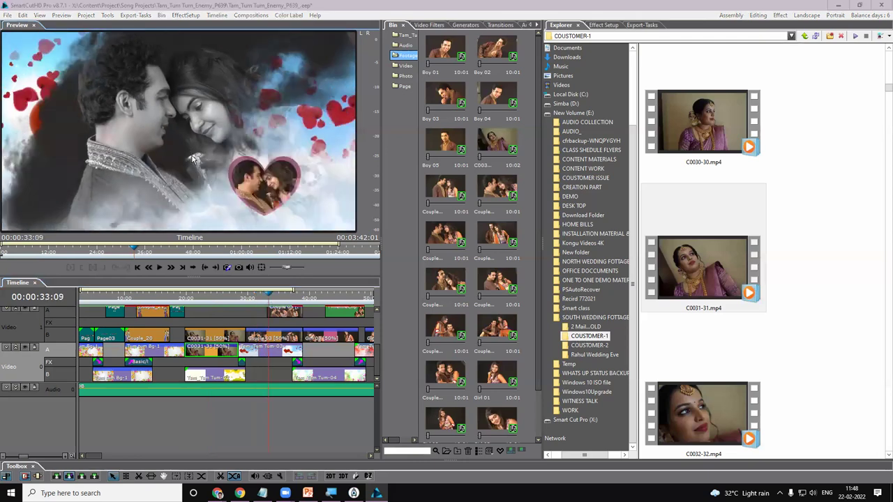
{"action": "double_click", "coordinate": [193, 160]}
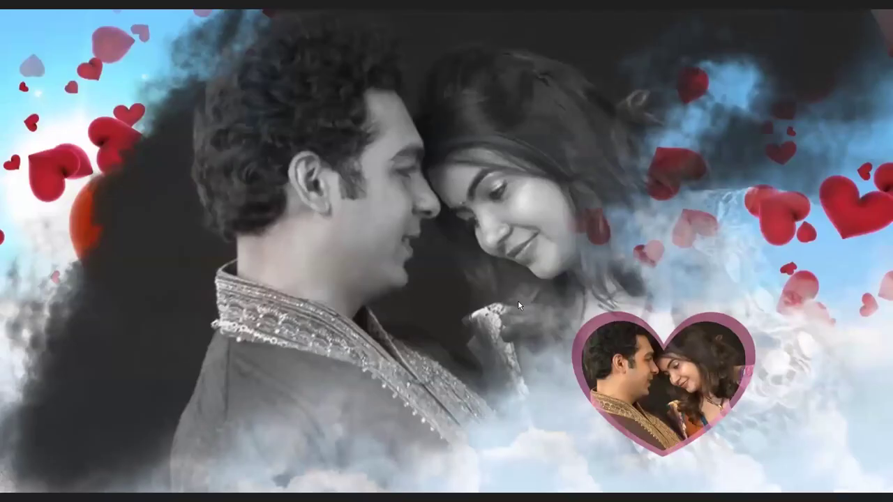
{"action": "double_click", "coordinate": [437, 249]}
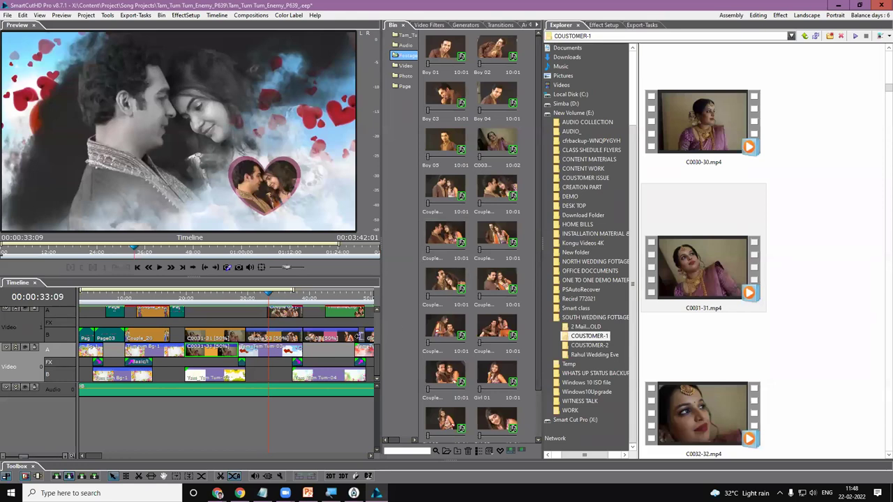
Step: Highlight the Couple 03 clip from the Video 1 B track in the bin and select its source footage
{"action": "right_click", "coordinate": [274, 339]}
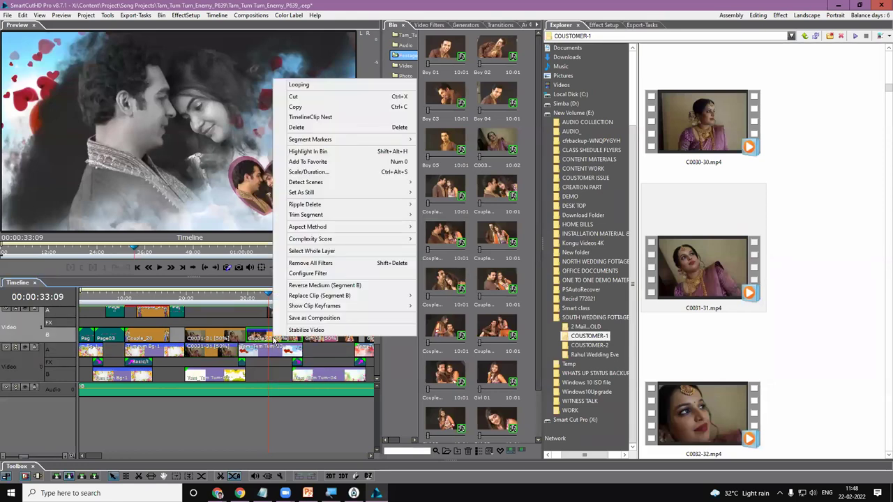
{"action": "left_click", "coordinate": [308, 151]}
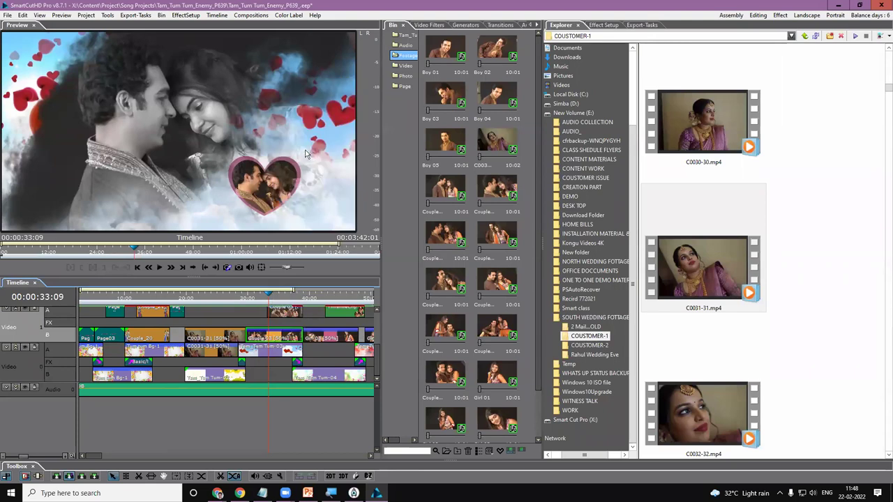
{"action": "left_click", "coordinate": [498, 194]}
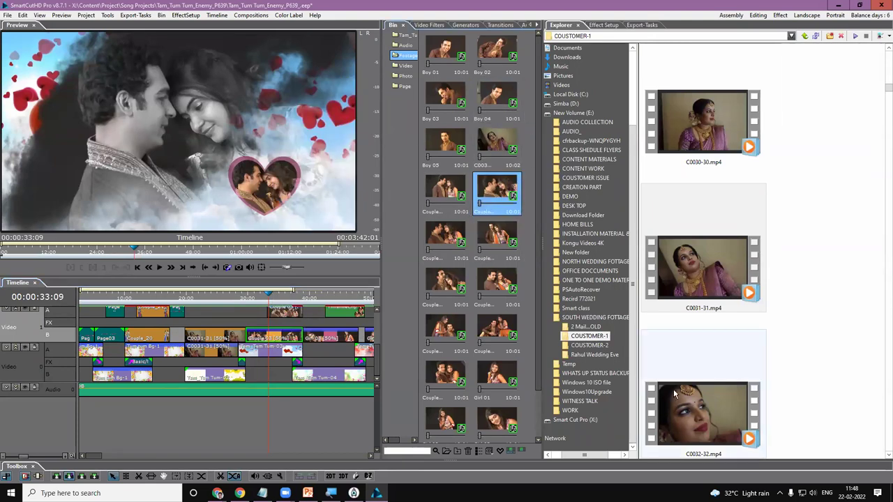
Step: Look through the COUSTOMER-2 folder for suitable couple footage
{"action": "left_click", "coordinate": [595, 354]}
{"action": "left_click", "coordinate": [590, 346]}
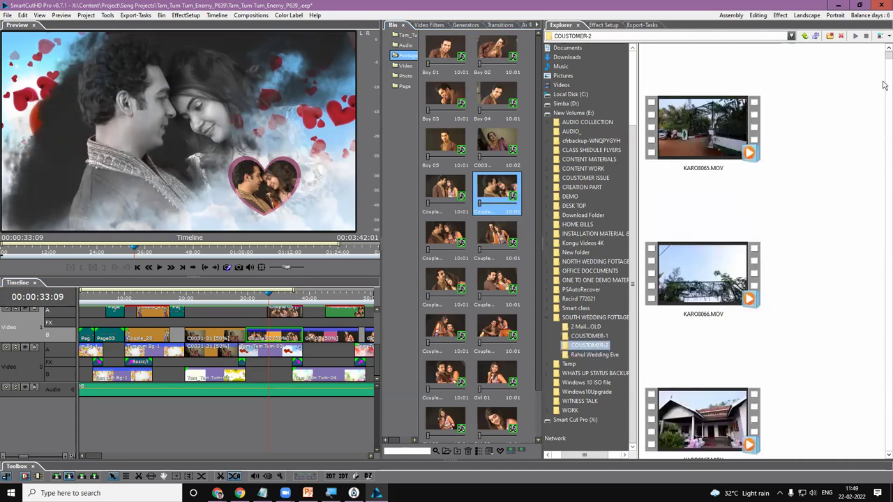
{"action": "left_click_drag", "start_coordinate": [886, 63], "coordinate": [884, 162]}
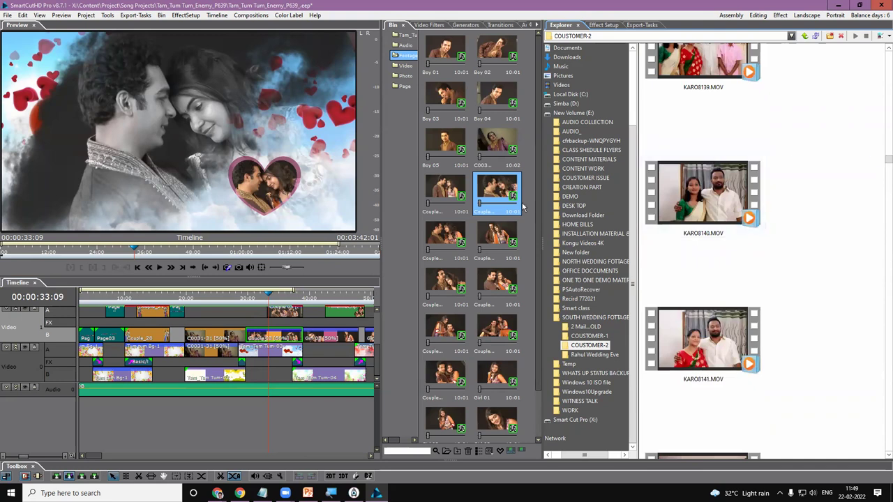
Step: Return to the COUSTOMER-1 folder, find the couple footage and select C0299-299.mp4
{"action": "left_click", "coordinate": [589, 336]}
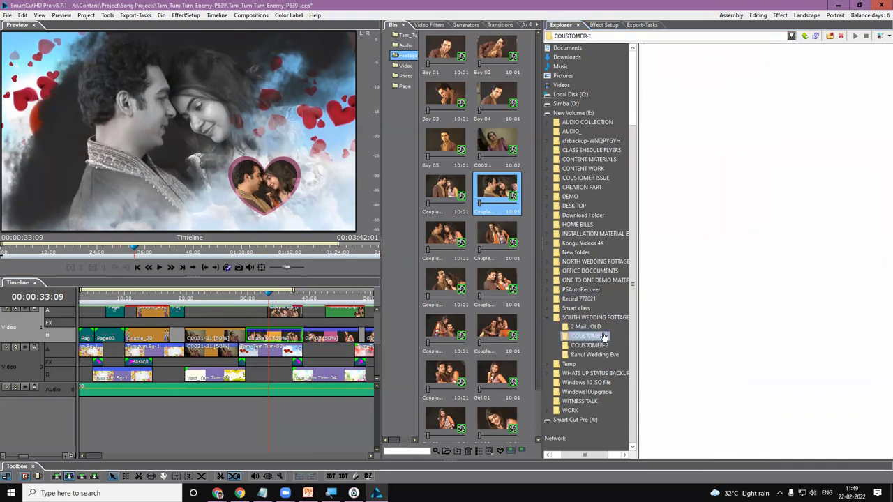
{"action": "left_click_drag", "start_coordinate": [884, 70], "coordinate": [886, 373]}
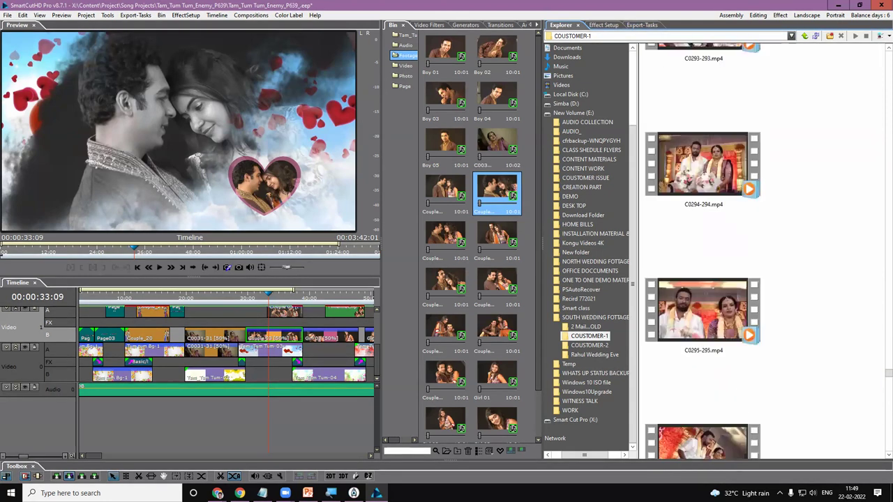
{"action": "key", "text": "alt+Tab"}
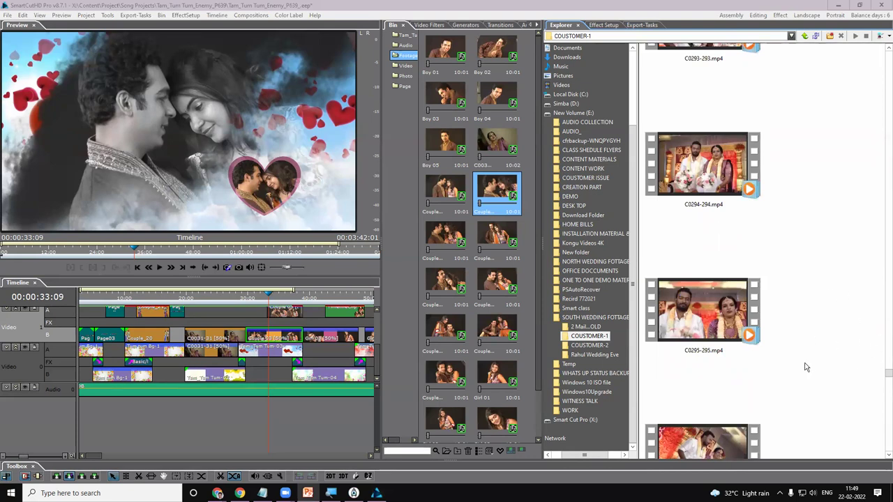
{"action": "scroll", "coordinate": [882, 377], "scroll_direction": "down", "scroll_amount": 5}
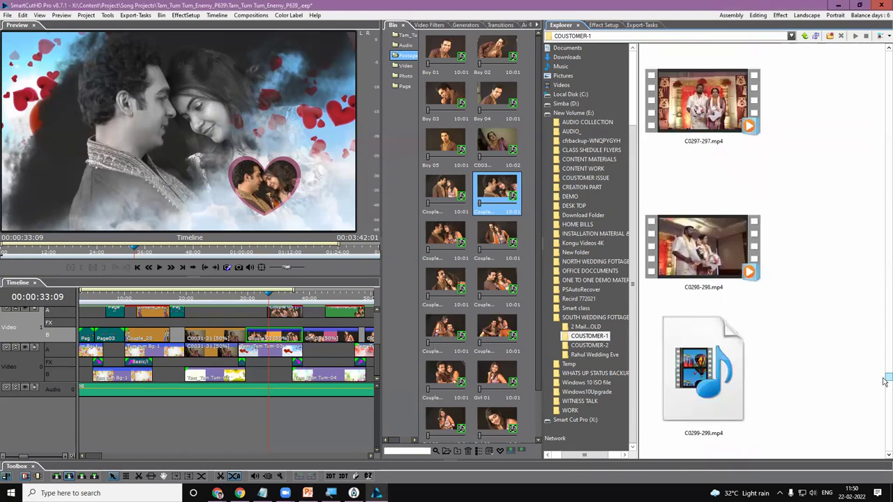
{"action": "left_click", "coordinate": [705, 404]}
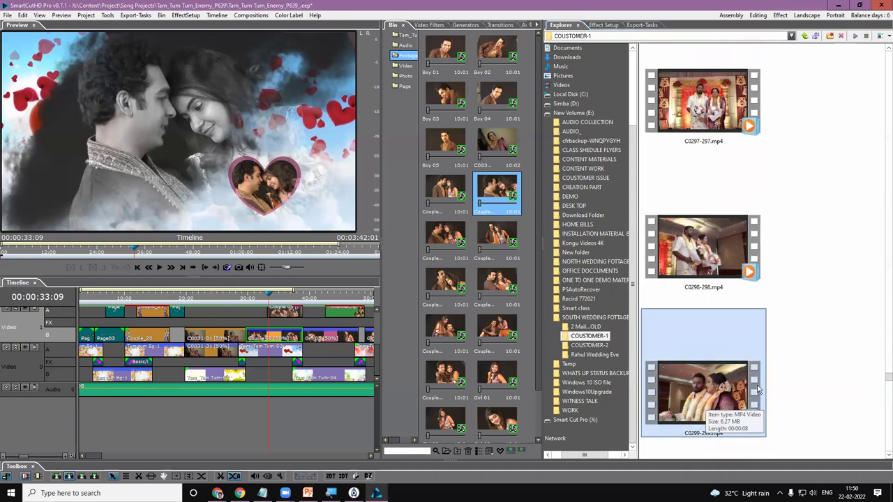
Step: Replace the selected Couple 03 clip in the bin with C0299-299.mp4
{"action": "scroll", "coordinate": [752, 380], "scroll_direction": "down", "scroll_amount": 3}
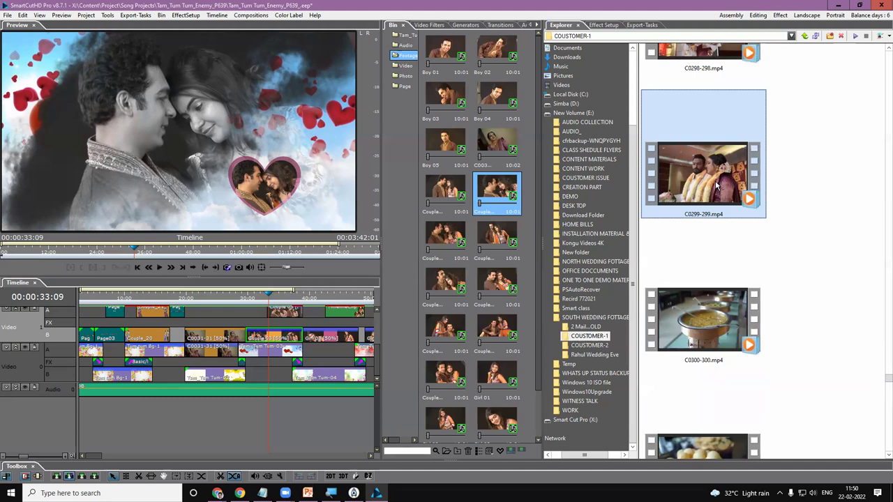
{"action": "left_click_drag", "start_coordinate": [702, 167], "coordinate": [499, 204]}
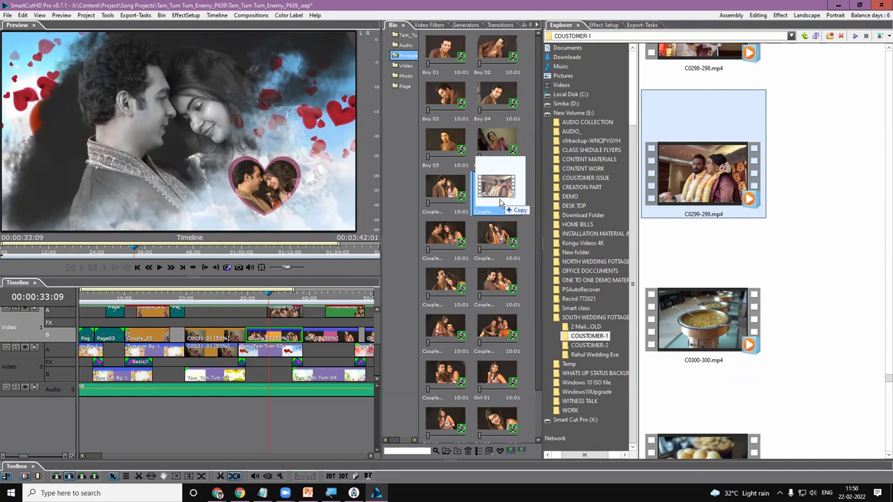
{"action": "left_click_drag", "start_coordinate": [500, 203], "coordinate": [497, 201]}
{"action": "left_click_drag", "start_coordinate": [497, 201], "coordinate": [285, 336]}
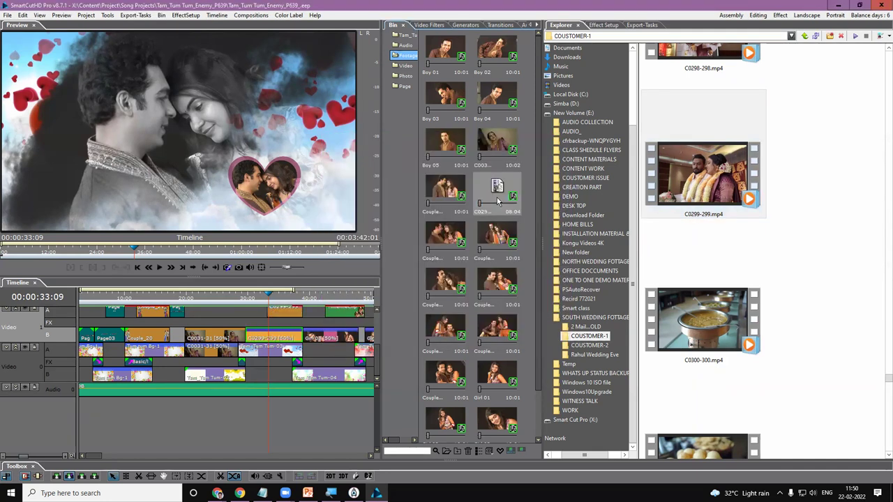
Step: Preview the timeline at 00:00:31:10 and inspect the scene with the replaced couple footage in full screen
{"action": "left_click", "coordinate": [256, 292]}
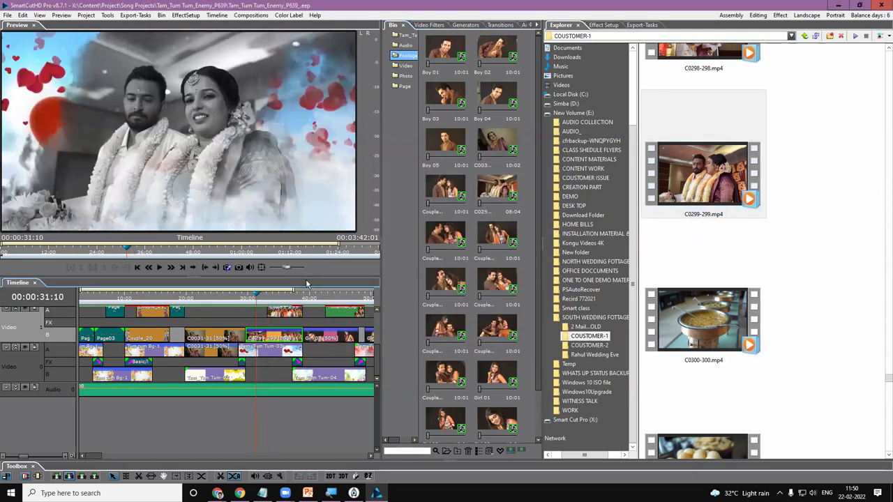
{"action": "double_click", "coordinate": [212, 137]}
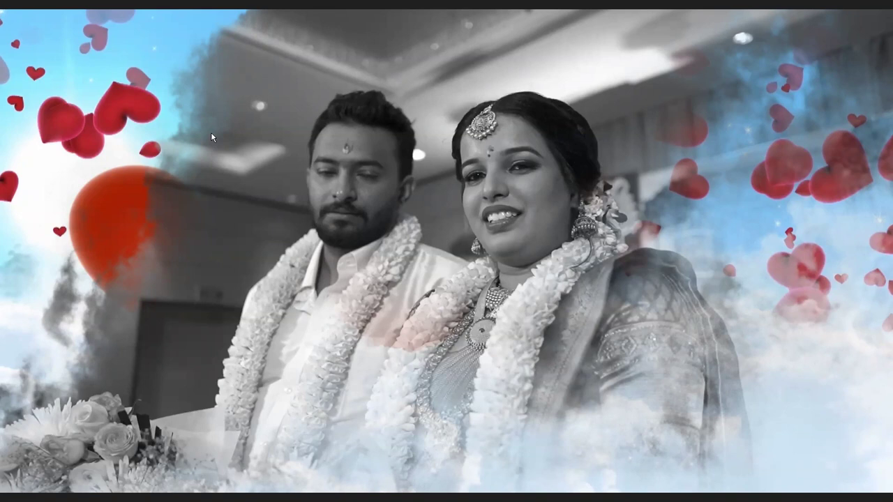
{"action": "key", "text": "Escape"}
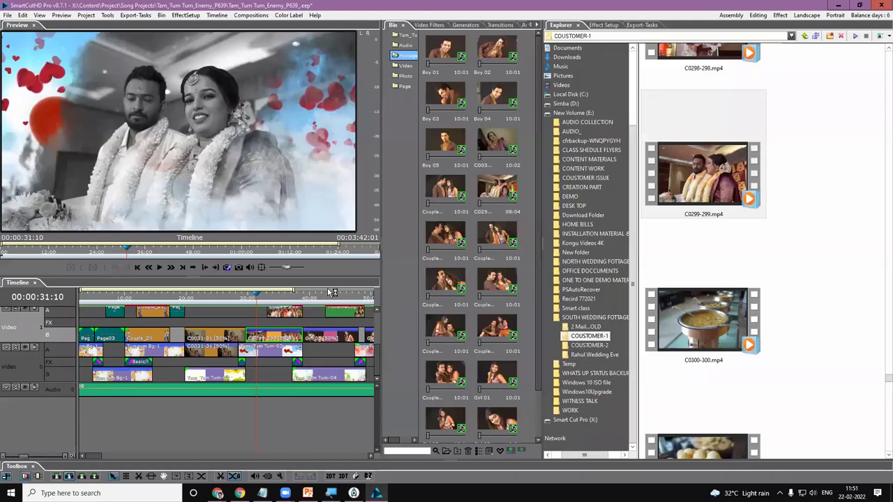
Step: Open the C0299-299 timeline clip in the preview, review its source footage and shift its used section about one second forward
{"action": "double_click", "coordinate": [272, 340]}
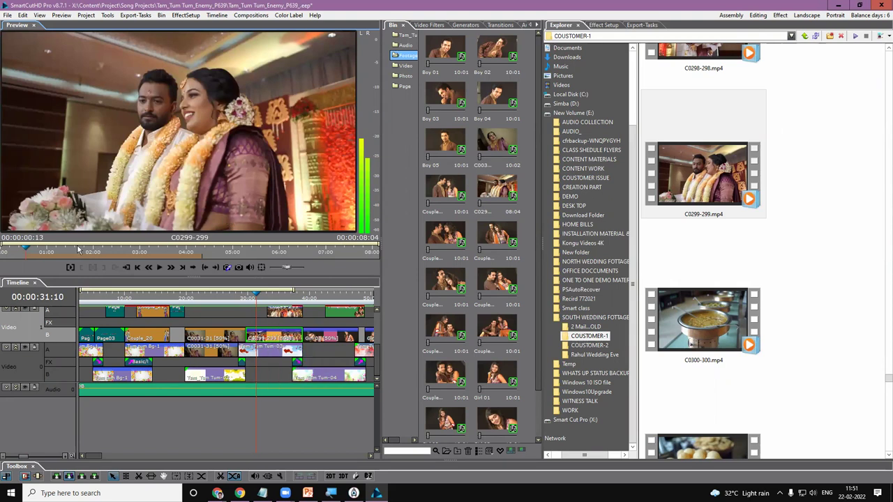
{"action": "left_click_drag", "start_coordinate": [30, 253], "coordinate": [133, 251]}
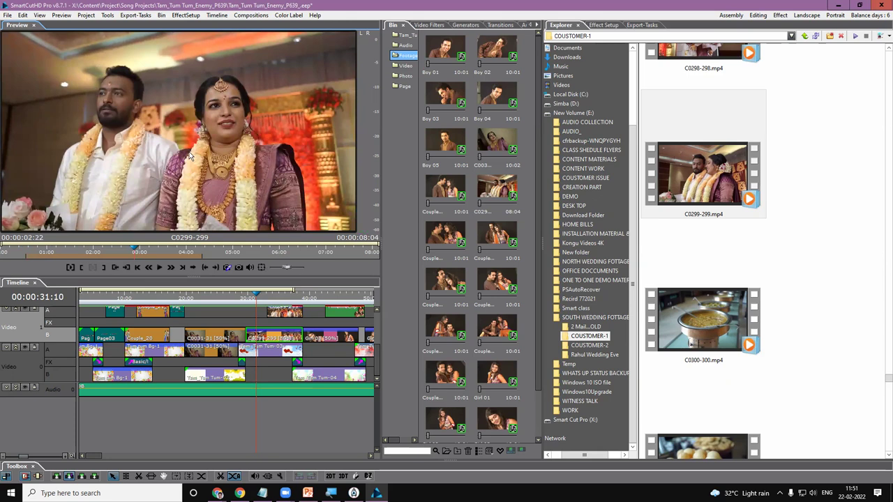
{"action": "left_click", "coordinate": [39, 256]}
{"action": "left_click_drag", "start_coordinate": [41, 257], "coordinate": [80, 256]}
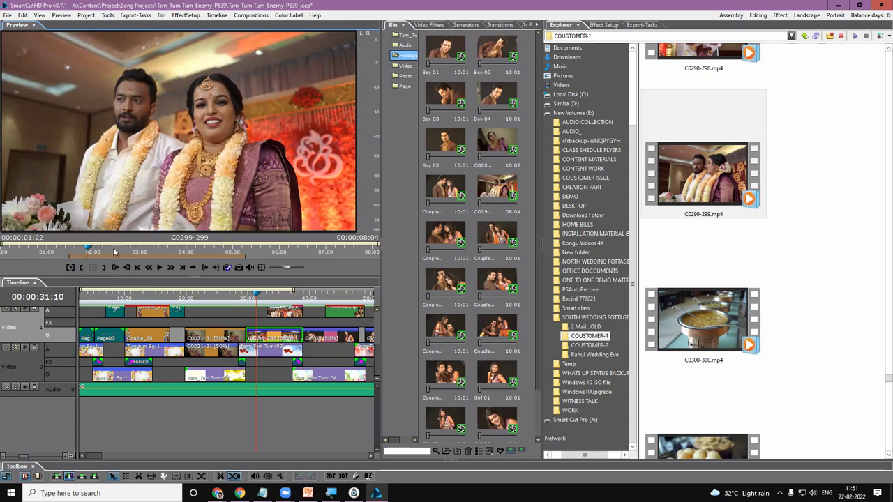
Step: Shift the used section of the C0299-299 clip forward so it starts at about 00:00:02:22 of the source
{"action": "left_click", "coordinate": [91, 254]}
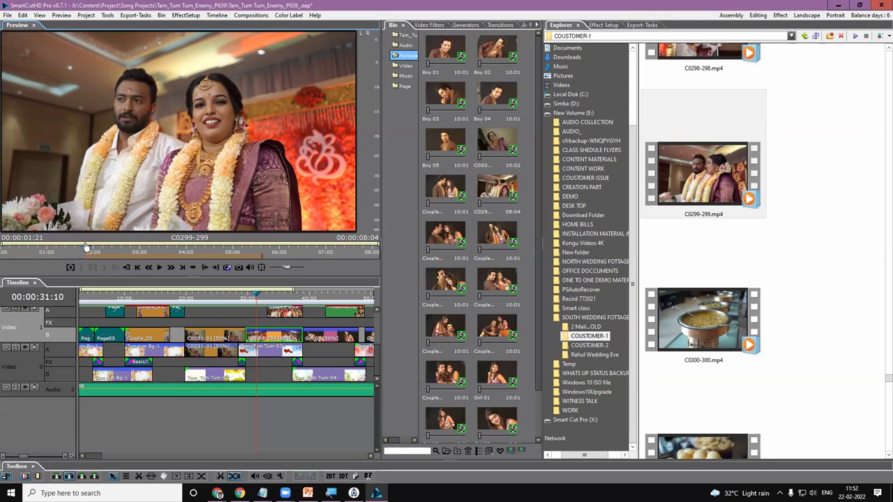
{"action": "left_click", "coordinate": [101, 252]}
{"action": "key", "text": "space"}
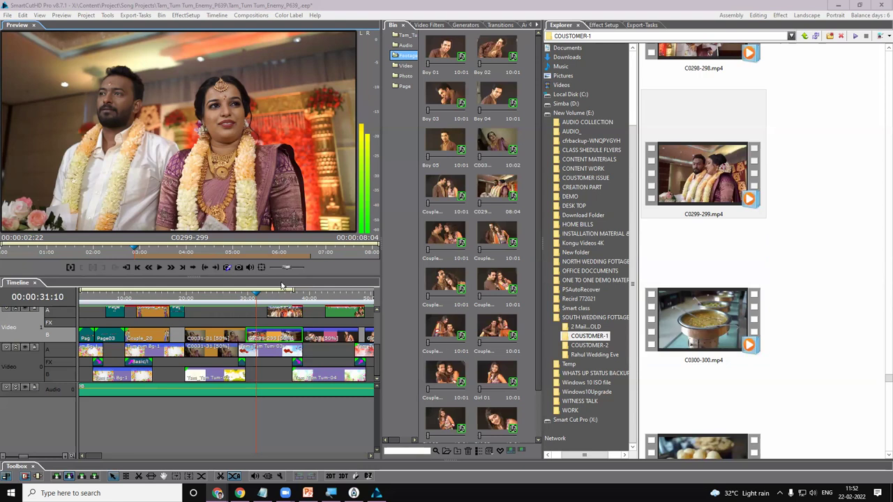
Step: Go to the scene at 00:00:43:04 on the timeline, locate its Girl 03 clip in the bin and select it
{"action": "left_click", "coordinate": [371, 457]}
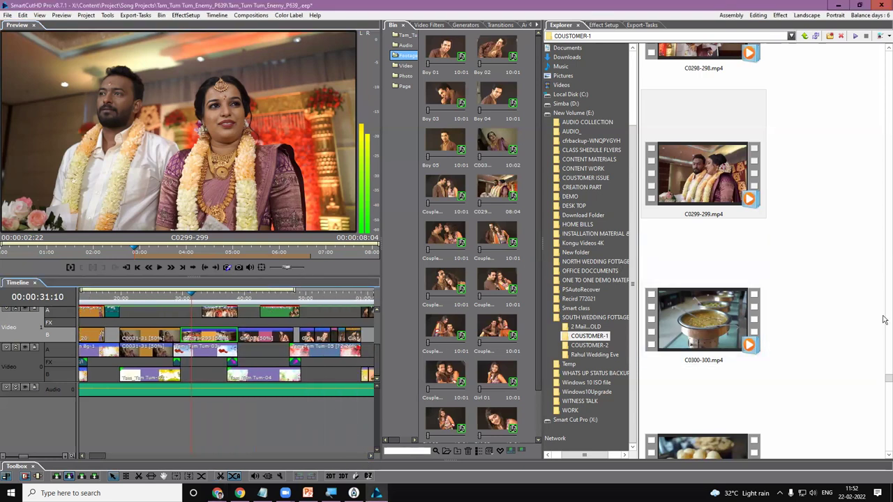
{"action": "left_click", "coordinate": [264, 299]}
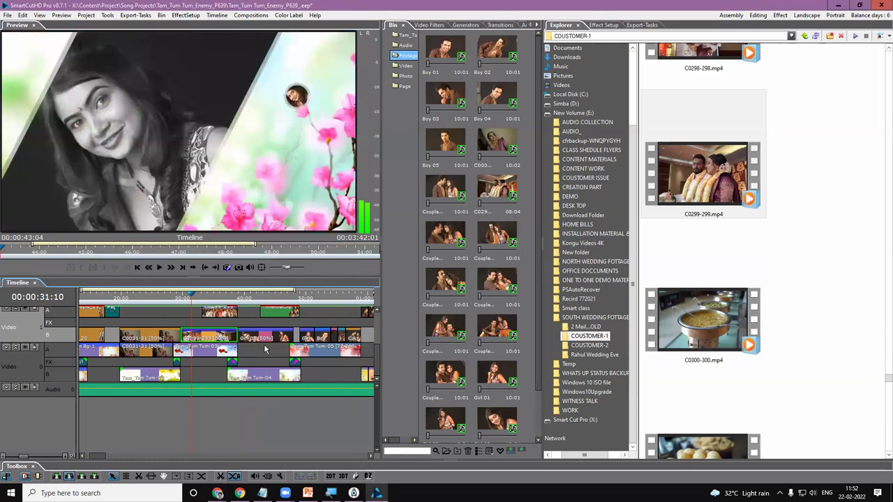
{"action": "left_click", "coordinate": [264, 342]}
{"action": "right_click", "coordinate": [266, 341]}
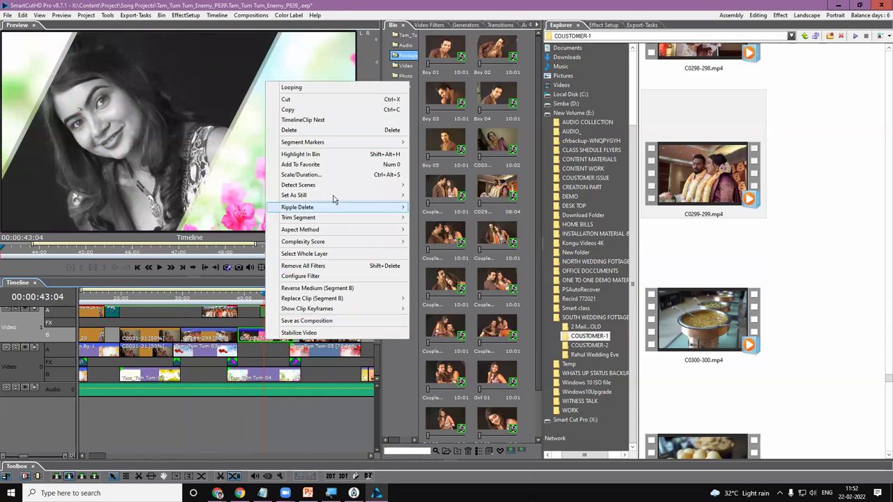
{"action": "left_click", "coordinate": [314, 156]}
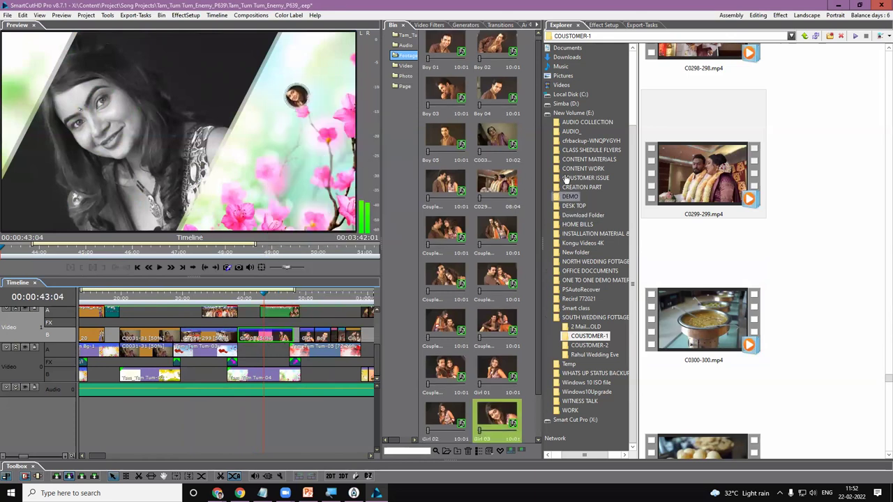
{"action": "scroll", "coordinate": [540, 150], "scroll_direction": "down", "scroll_amount": 1}
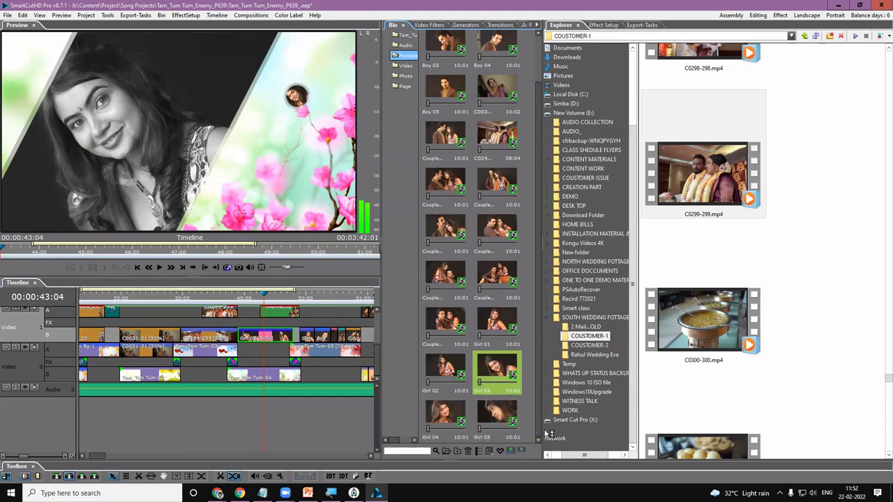
{"action": "left_click", "coordinate": [499, 373]}
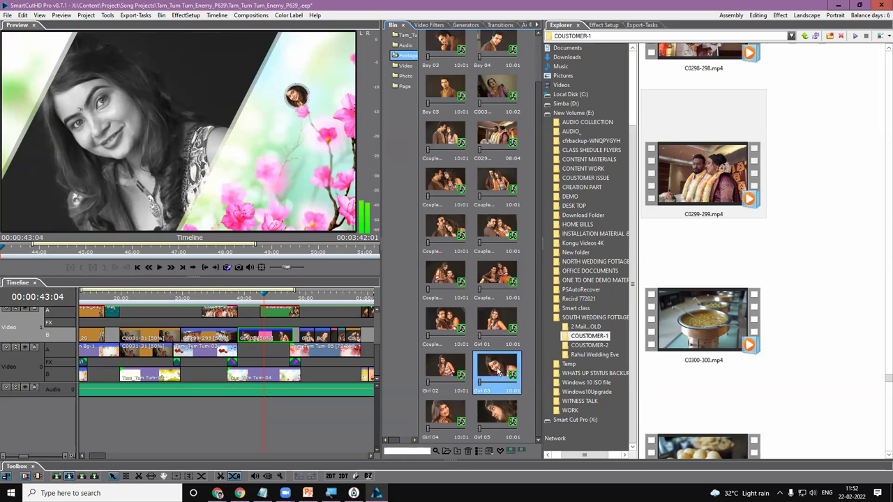
Step: Find C0296-296.mp4 in the COUSTOMER-1 folder and replace the selected Girl 03 bin clip with it
{"action": "scroll", "coordinate": [702, 185], "scroll_direction": "up", "scroll_amount": 1}
{"action": "left_click", "coordinate": [703, 185]}
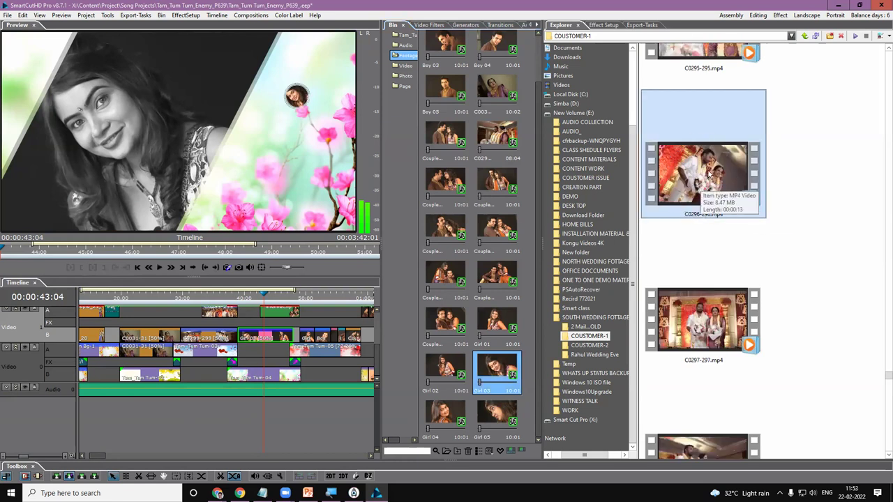
{"action": "left_click_drag", "start_coordinate": [712, 166], "coordinate": [502, 377]}
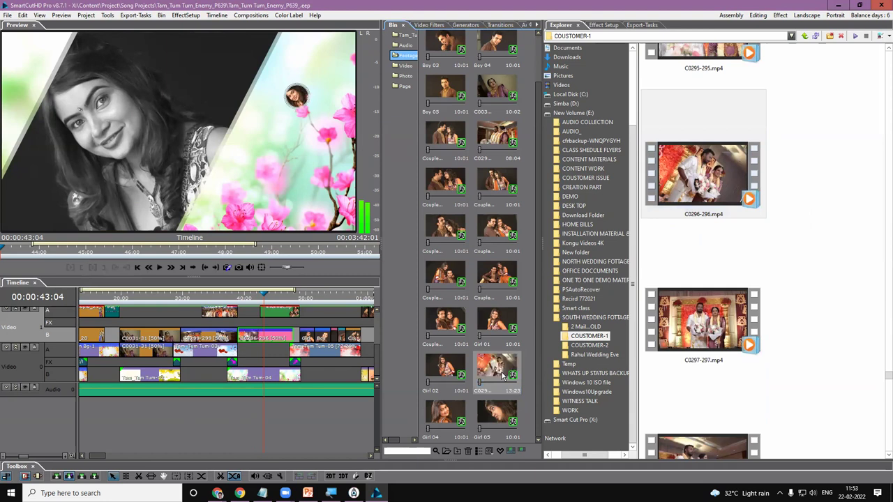
Step: Preview the timeline at 00:00:42:01 and inspect the scene with the replaced footage in full screen
{"action": "left_click", "coordinate": [258, 298]}
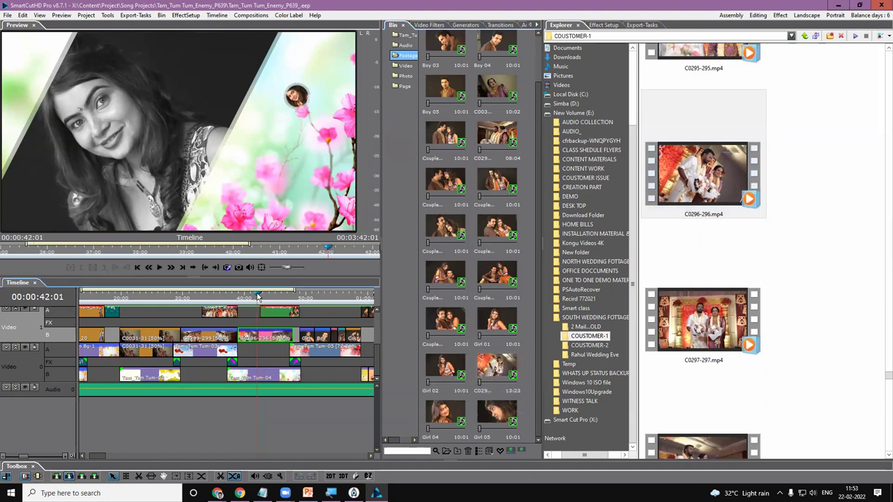
{"action": "double_click", "coordinate": [143, 93]}
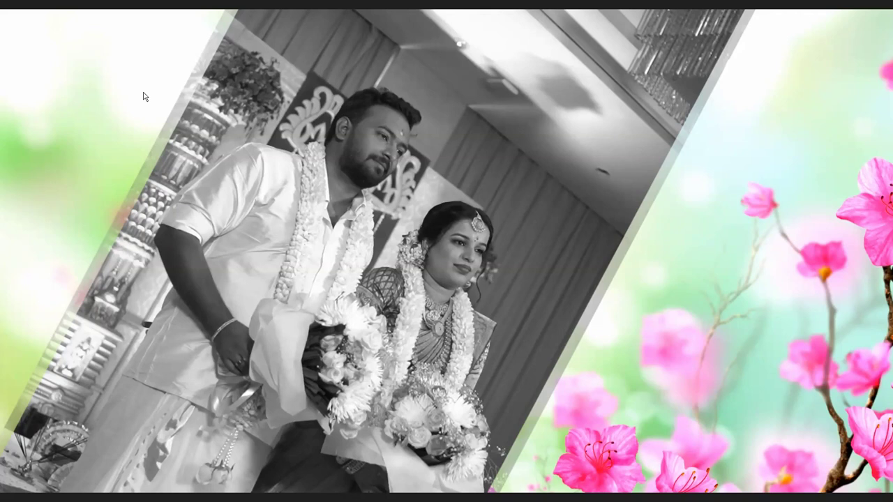
{"action": "key", "text": "Escape"}
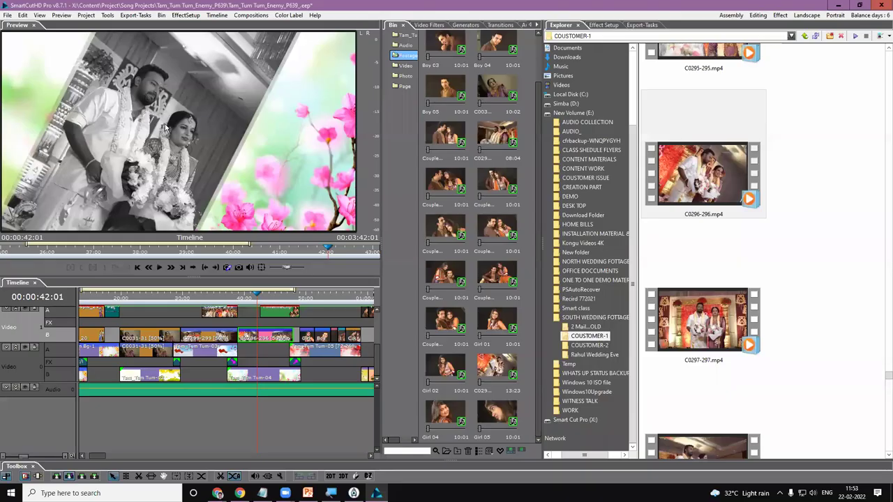
Step: Open the C0296-296 timeline clip, review its source footage and shift its used section to start at about 00:00:03:10
{"action": "double_click", "coordinate": [266, 339]}
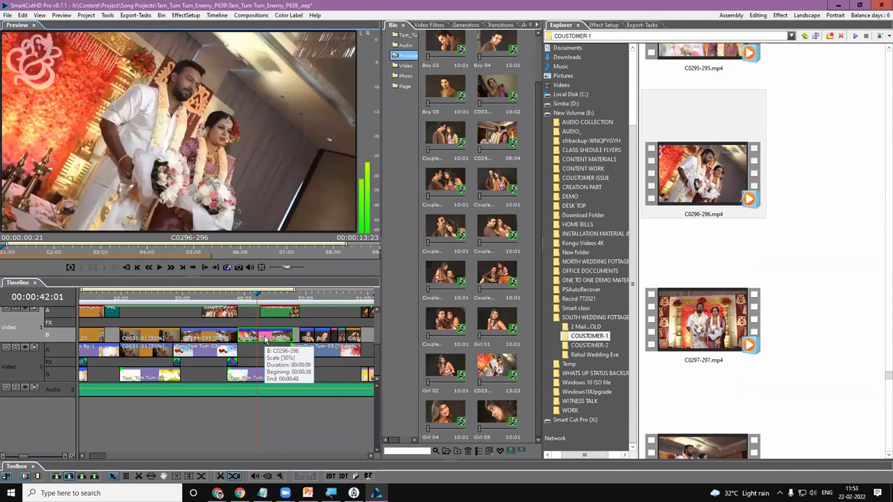
{"action": "double_click", "coordinate": [128, 133]}
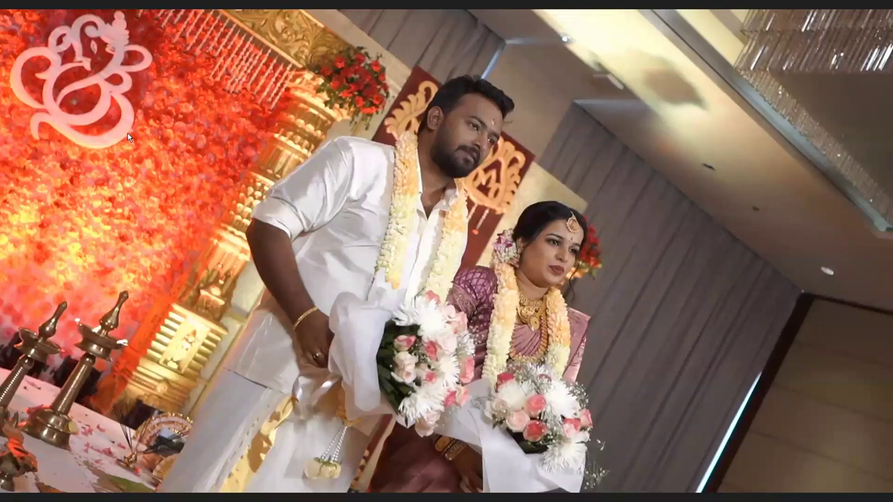
{"action": "double_click", "coordinate": [128, 133]}
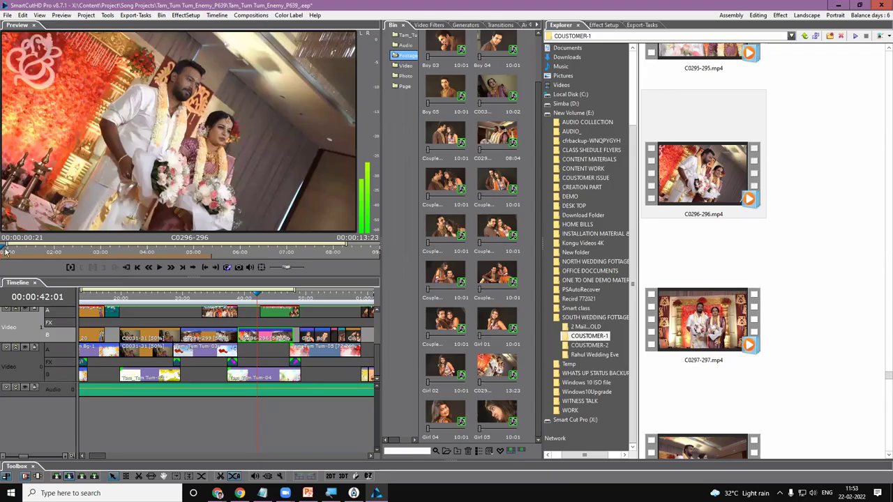
{"action": "scroll", "coordinate": [6, 243], "scroll_direction": "down", "scroll_amount": 1}
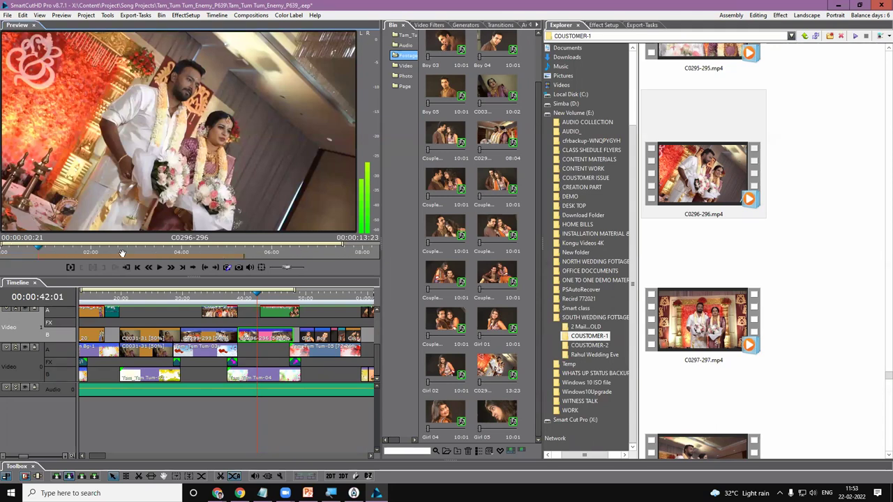
{"action": "key", "text": "space"}
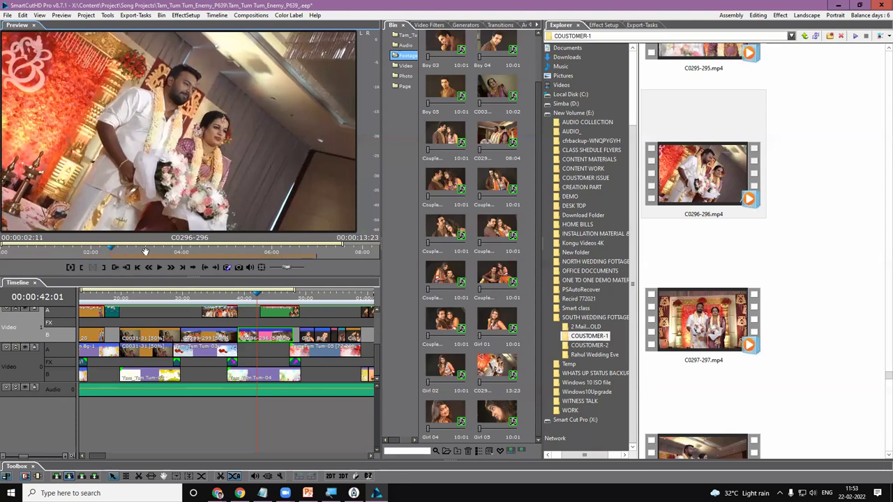
{"action": "key", "text": "space"}
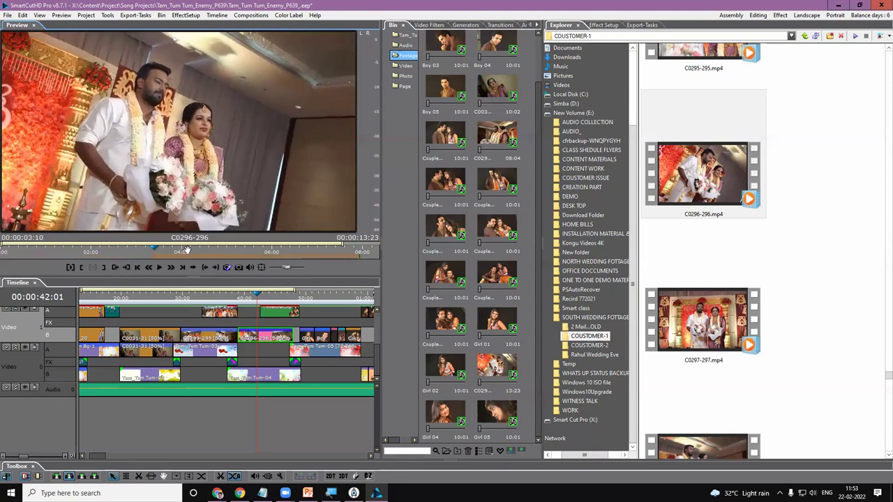
{"action": "left_click_drag", "start_coordinate": [166, 253], "coordinate": [263, 251]}
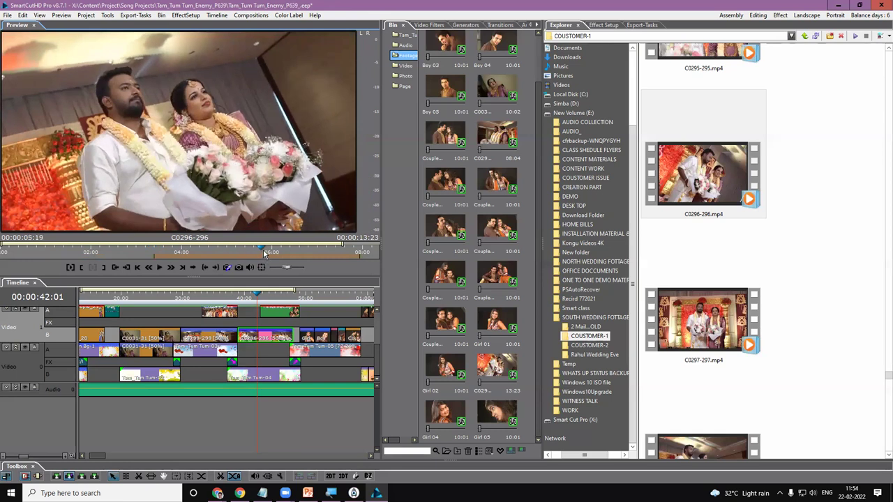
Step: Play the timeline scene around 00:00:43:18 to check the adjusted C0296-296 footage
{"action": "left_click", "coordinate": [259, 298]}
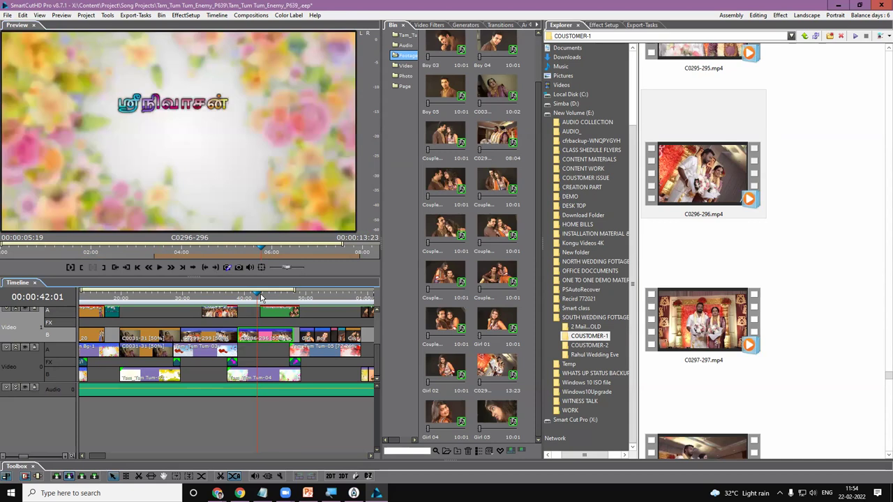
{"action": "left_click", "coordinate": [253, 298]}
{"action": "key", "text": "space"}
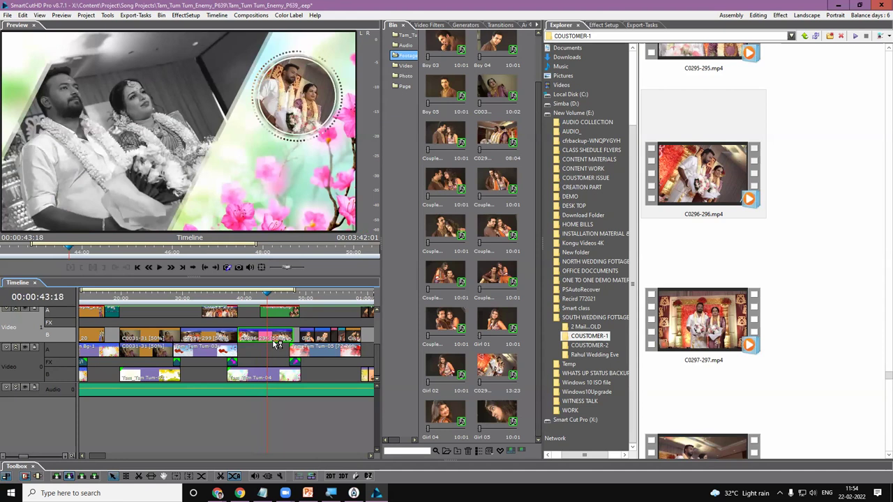
Step: Go to the heart-background scene at 00:00:49:13 and locate its first girl clip, Girl 01, in the bin
{"action": "left_click", "coordinate": [372, 456]}
{"action": "left_click", "coordinate": [371, 456]}
{"action": "left_click", "coordinate": [372, 457]}
{"action": "left_click", "coordinate": [371, 457]}
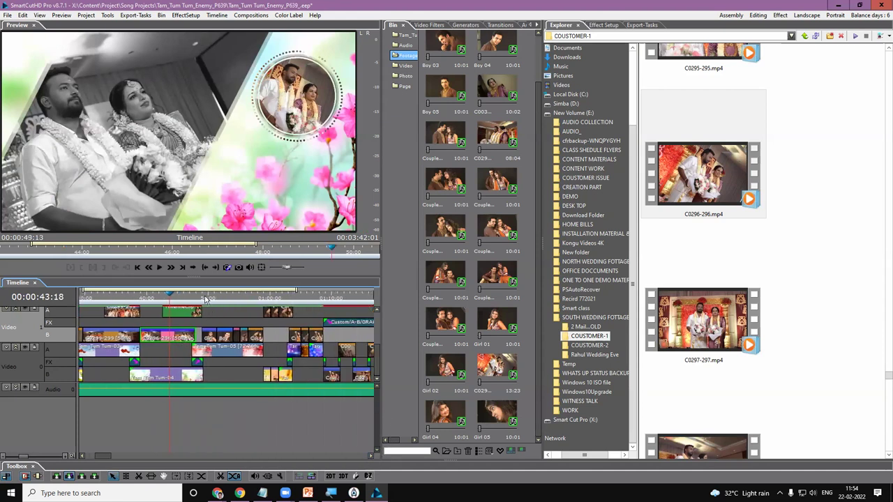
{"action": "left_click", "coordinate": [207, 299]}
{"action": "left_click", "coordinate": [215, 341]}
{"action": "right_click", "coordinate": [215, 341]}
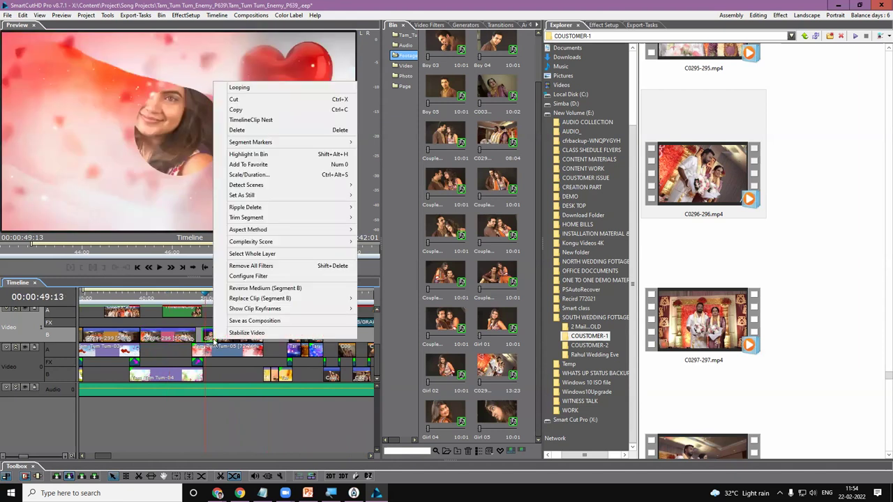
{"action": "left_click", "coordinate": [256, 160]}
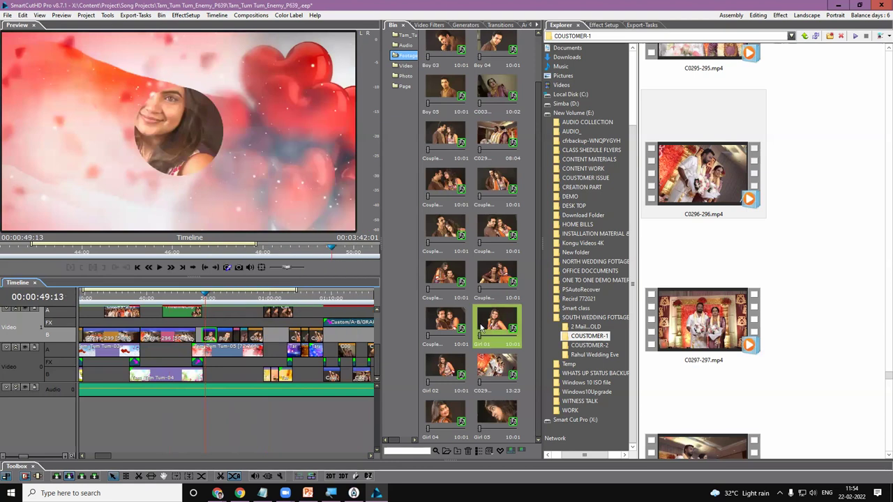
Step: Find the bride clip C0029-29.mp4 in the COUSTOMER-1 folder and replace the Girl 01 bin clip with it
{"action": "scroll", "coordinate": [751, 195], "scroll_direction": "up", "scroll_amount": 5}
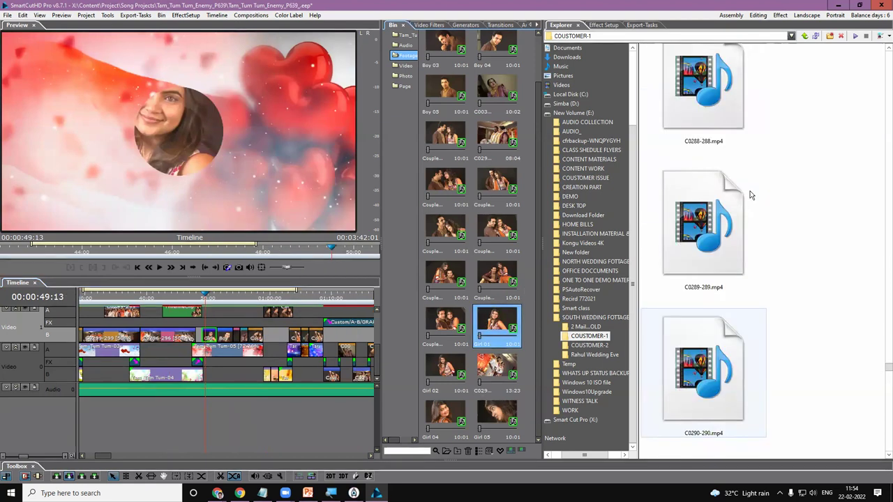
{"action": "left_click_drag", "start_coordinate": [885, 366], "coordinate": [885, 89]}
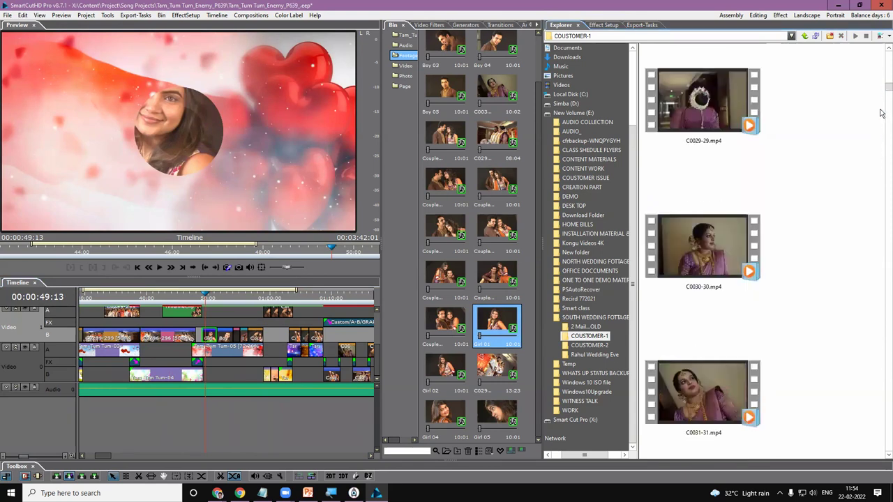
{"action": "left_click", "coordinate": [716, 116]}
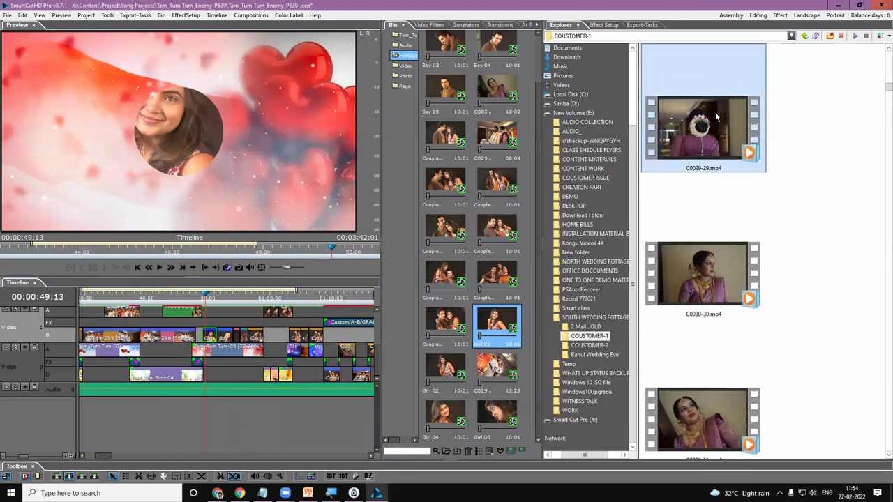
{"action": "scroll", "coordinate": [716, 144], "scroll_direction": "up", "scroll_amount": 1}
{"action": "left_click_drag", "start_coordinate": [703, 125], "coordinate": [504, 325]}
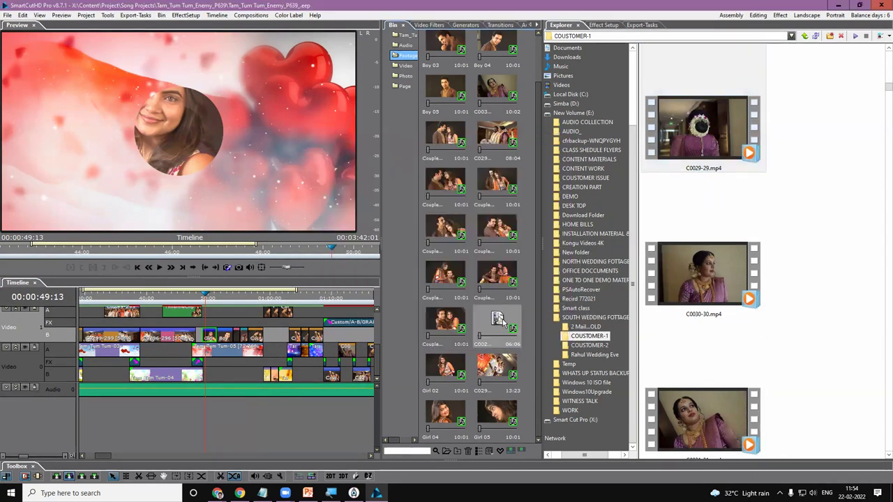
Step: Preview the timeline at 00:00:49:22 and inspect the bride footage in the circular frame in full screen
{"action": "left_click", "coordinate": [208, 298]}
{"action": "double_click", "coordinate": [170, 144]}
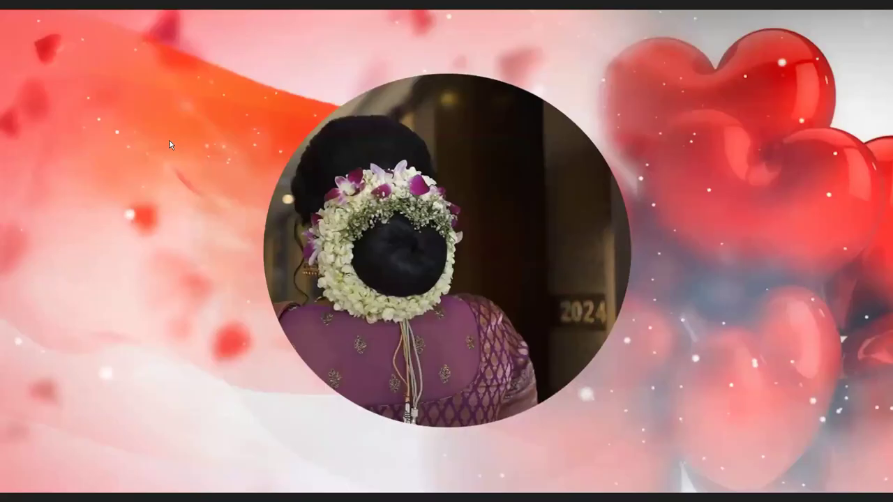
{"action": "double_click", "coordinate": [389, 232]}
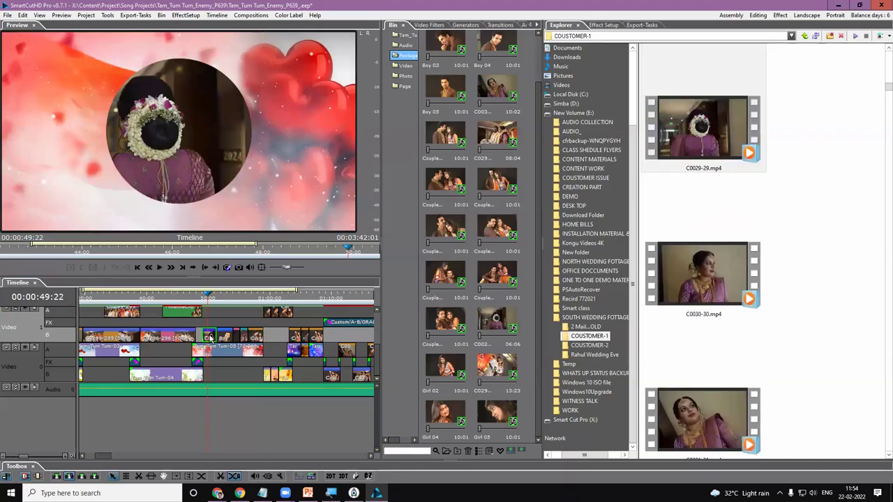
Step: Open the C0029-29 timeline clip and shift its used section to start about four seconds in, where the bride's face shows
{"action": "left_click", "coordinate": [209, 337]}
{"action": "double_click", "coordinate": [209, 338]}
{"action": "left_click", "coordinate": [52, 253]}
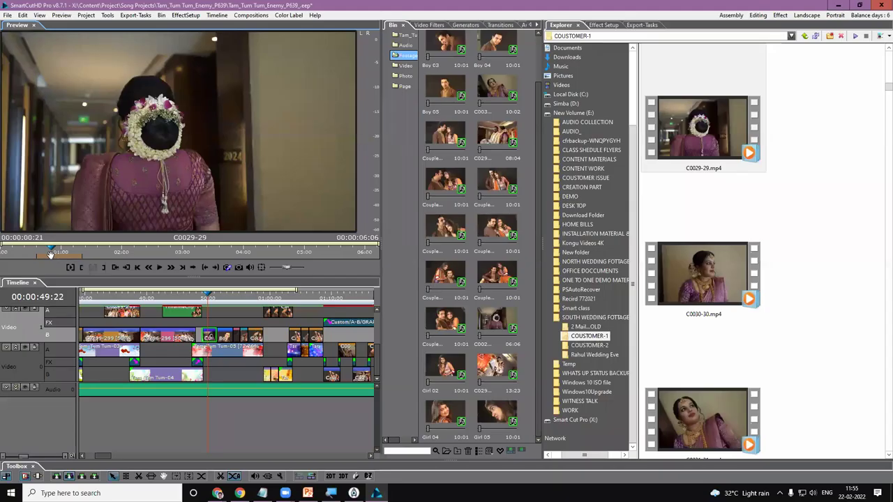
{"action": "left_click", "coordinate": [95, 268]}
{"action": "left_click_drag", "start_coordinate": [55, 257], "coordinate": [286, 254]}
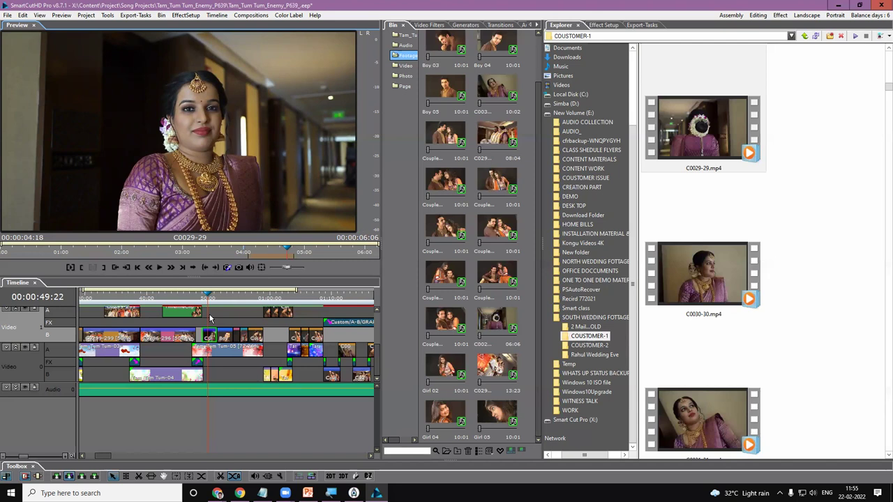
Step: Play the timeline from about 00:00:49:07 to check the heart-background scene with the adjusted bride footage
{"action": "scroll", "coordinate": [210, 319], "scroll_direction": "up", "scroll_amount": 3}
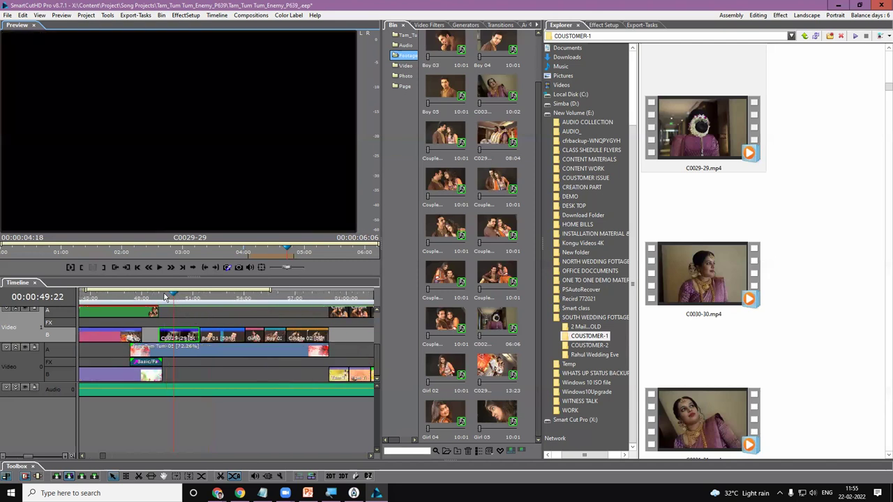
{"action": "left_click", "coordinate": [161, 299]}
{"action": "key", "text": "space"}
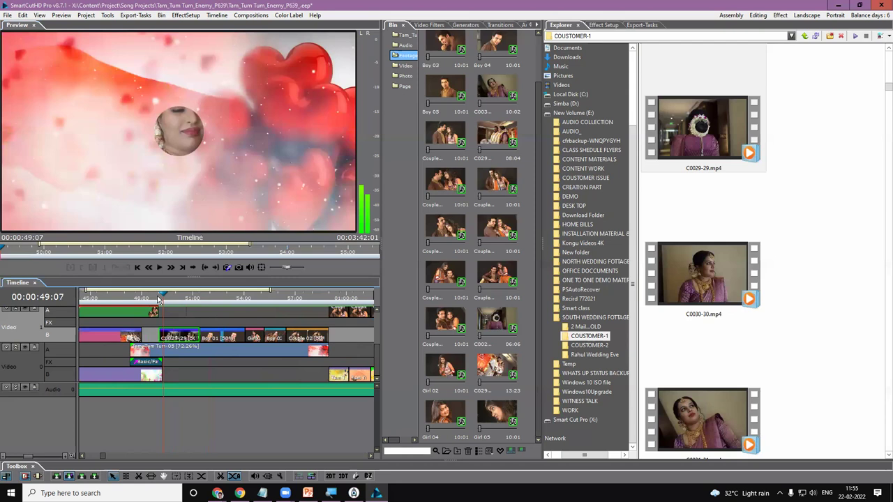
Step: Play the heart-background scene and check the following boy footage up to about 00:00:53:14 on the timeline
{"action": "key", "text": "space"}
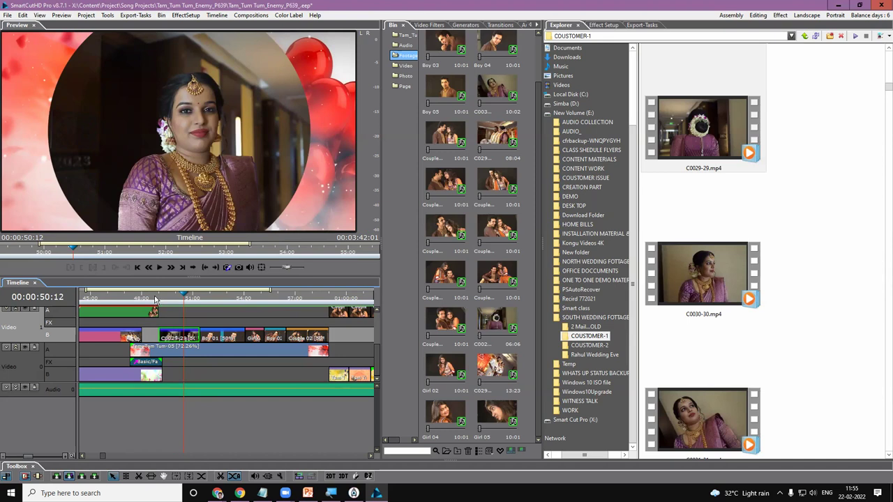
{"action": "left_click", "coordinate": [201, 300]}
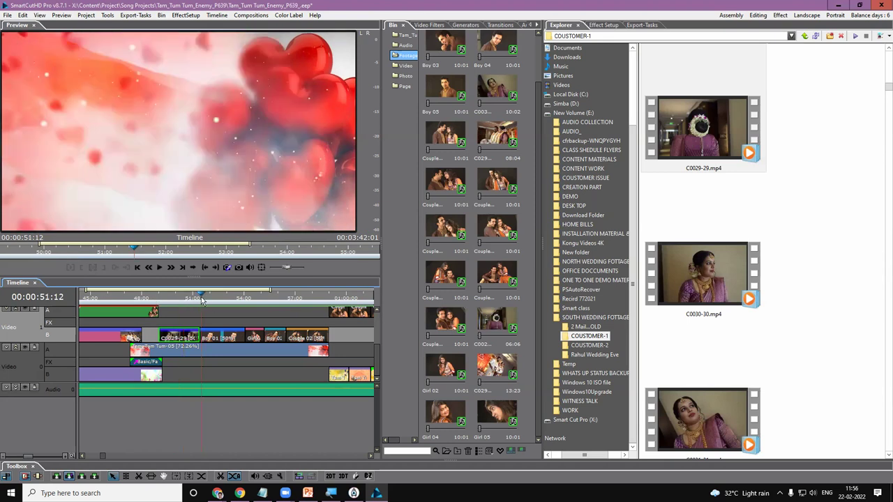
{"action": "left_click", "coordinate": [215, 300]}
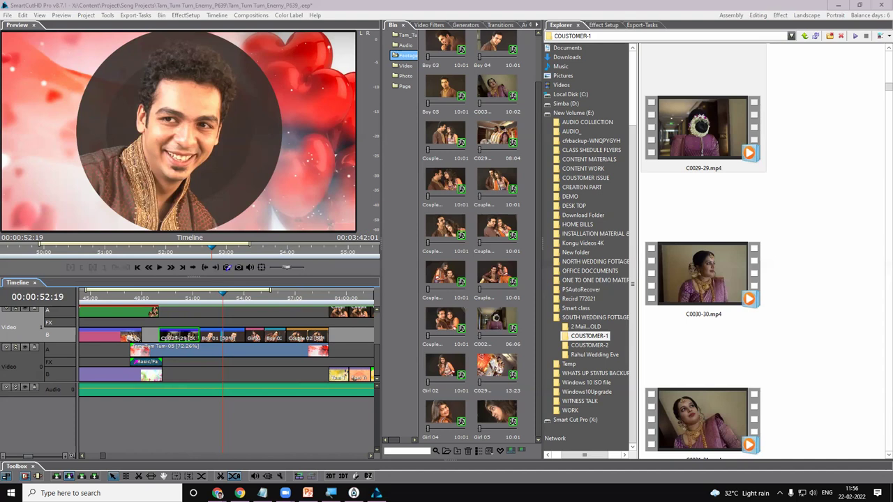
{"action": "left_click", "coordinate": [238, 297]}
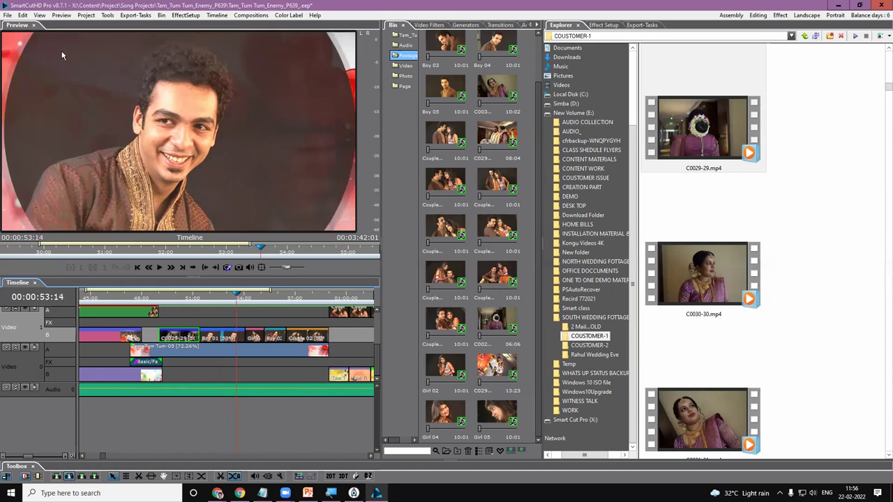
Step: Restore the standard window layout, list the YouTube promotion compositions and widen the area showing them
{"action": "left_click", "coordinate": [40, 16]}
{"action": "left_click", "coordinate": [84, 26]}
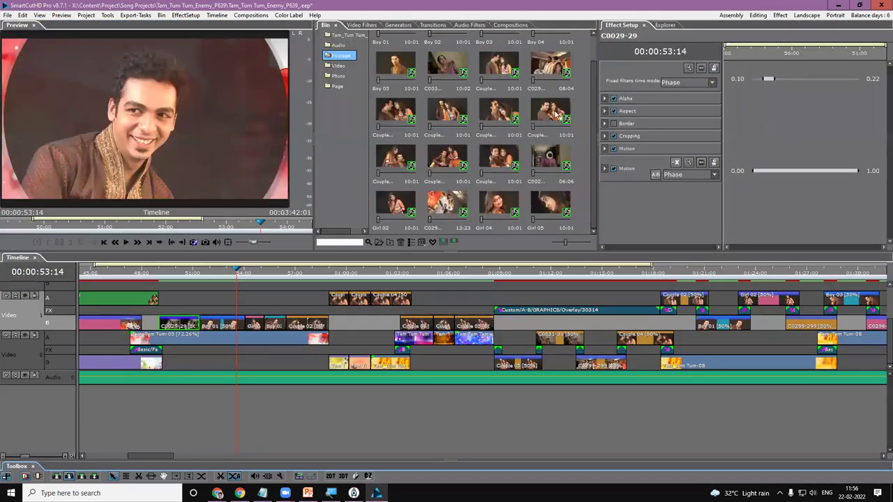
{"action": "left_click", "coordinate": [510, 26]}
{"action": "left_click", "coordinate": [373, 35]}
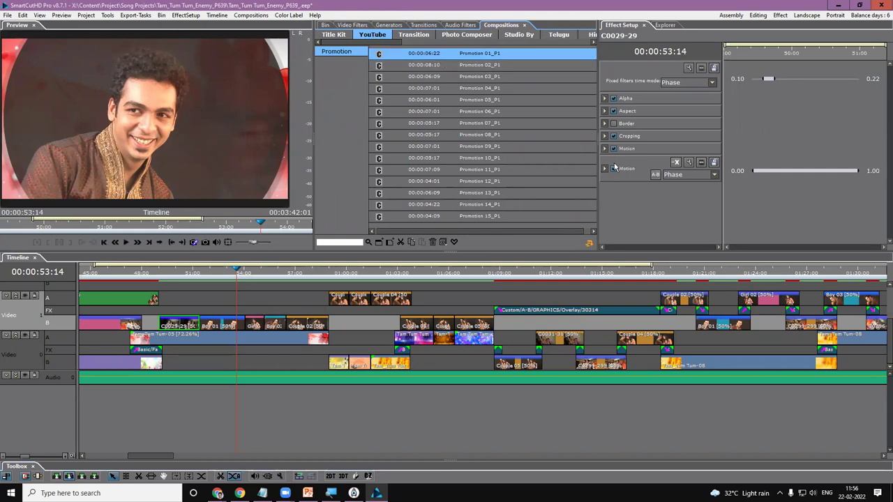
{"action": "left_click_drag", "start_coordinate": [598, 158], "coordinate": [657, 159]}
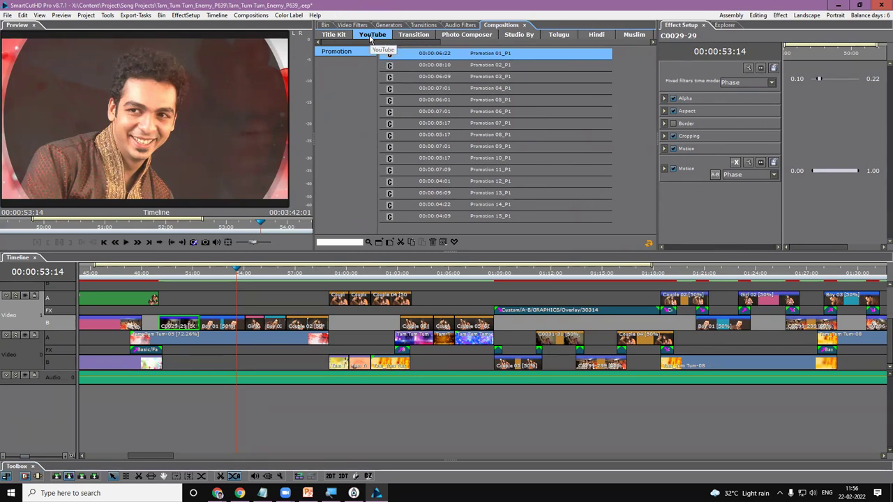
Step: Preview the Promotion 01_P1 and Promotion 09_P1 compositions, and return to the song timeline at 00:00:54:24
{"action": "double_click", "coordinate": [434, 60]}
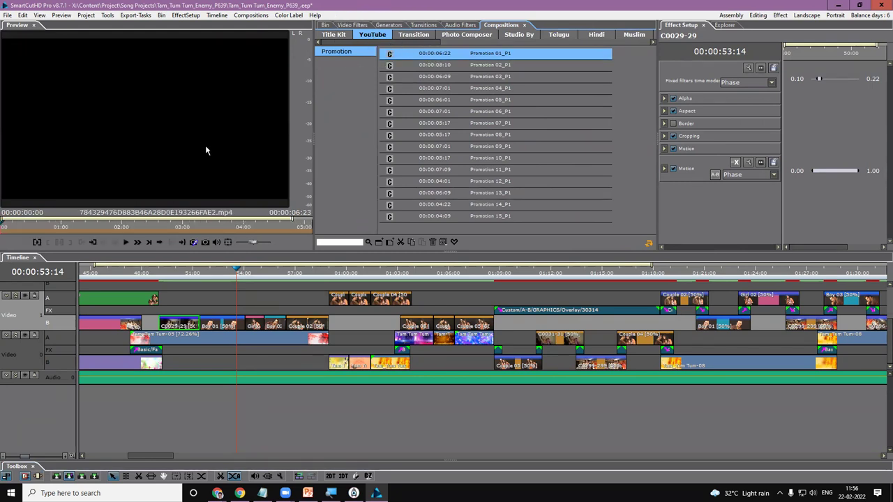
{"action": "left_click", "coordinate": [46, 228]}
{"action": "left_click_drag", "start_coordinate": [46, 227], "coordinate": [144, 228]}
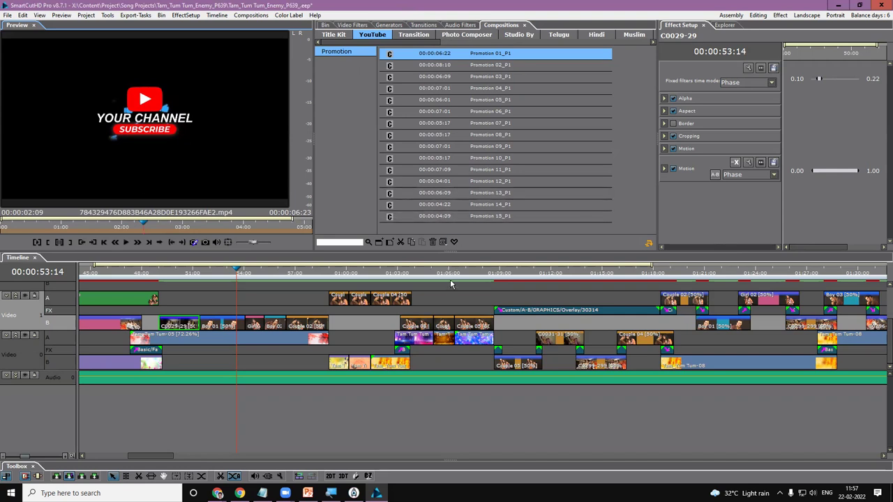
{"action": "scroll", "coordinate": [447, 281], "scroll_direction": "down", "scroll_amount": 2}
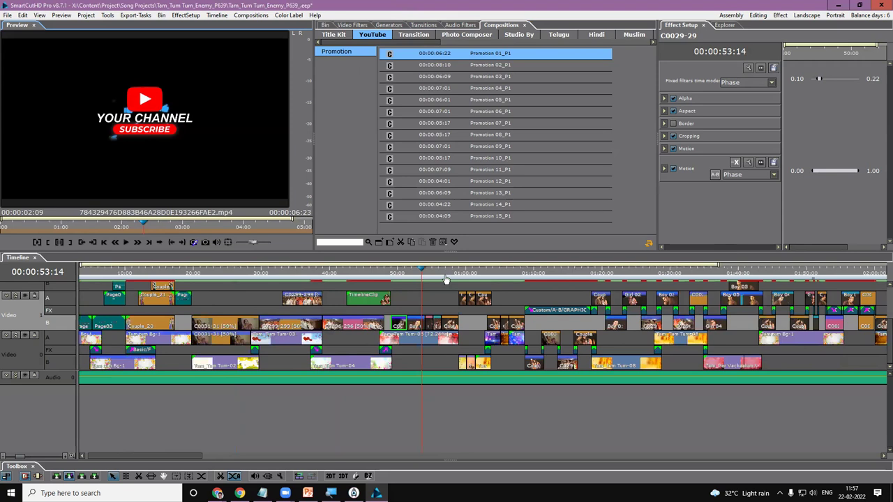
{"action": "scroll", "coordinate": [447, 279], "scroll_direction": "down", "scroll_amount": 1}
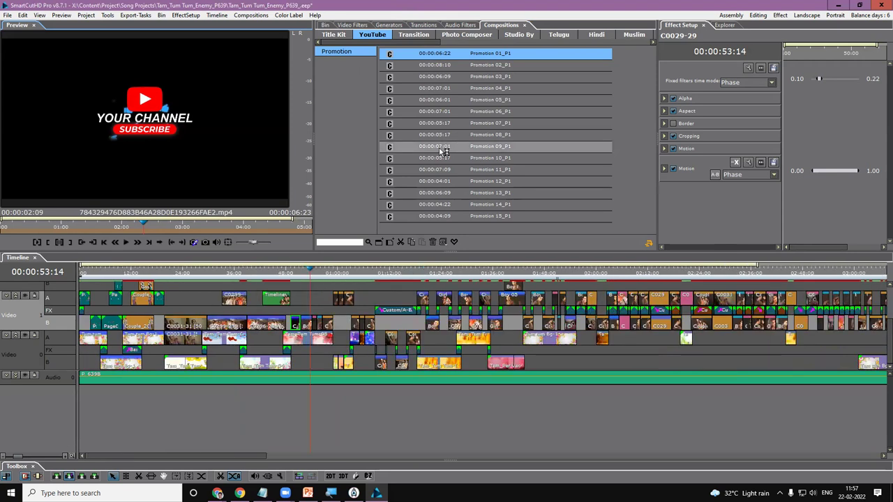
{"action": "left_click", "coordinate": [439, 147]}
{"action": "left_click", "coordinate": [160, 227]}
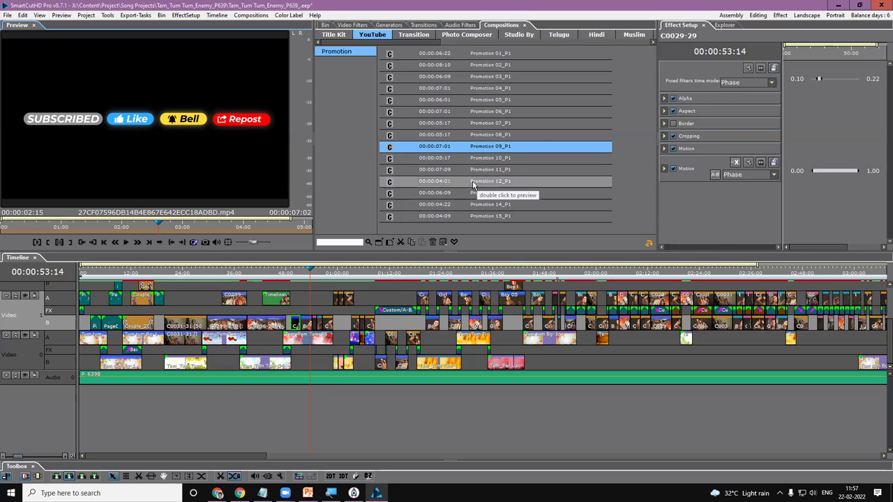
{"action": "left_click", "coordinate": [315, 273]}
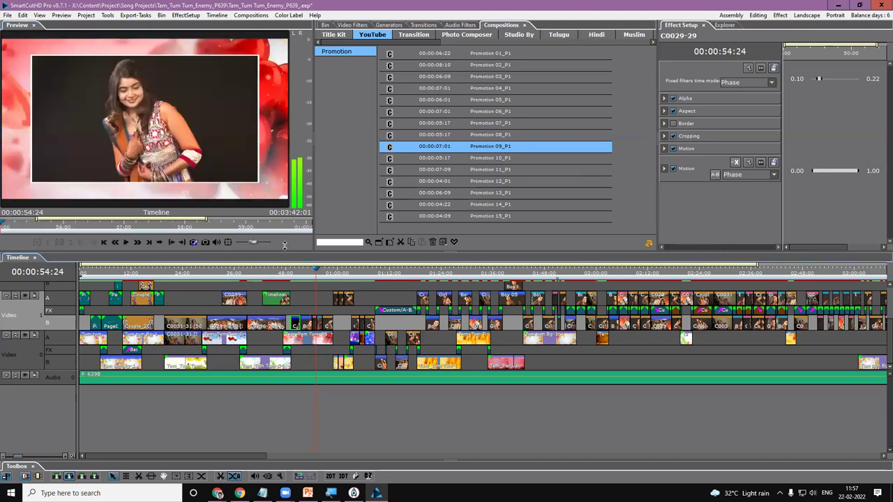
Step: Open Diwali Wishes_03_P624.eep from the Diwali Projects folder without saving the changes to the song project
{"action": "left_click", "coordinate": [6, 15]}
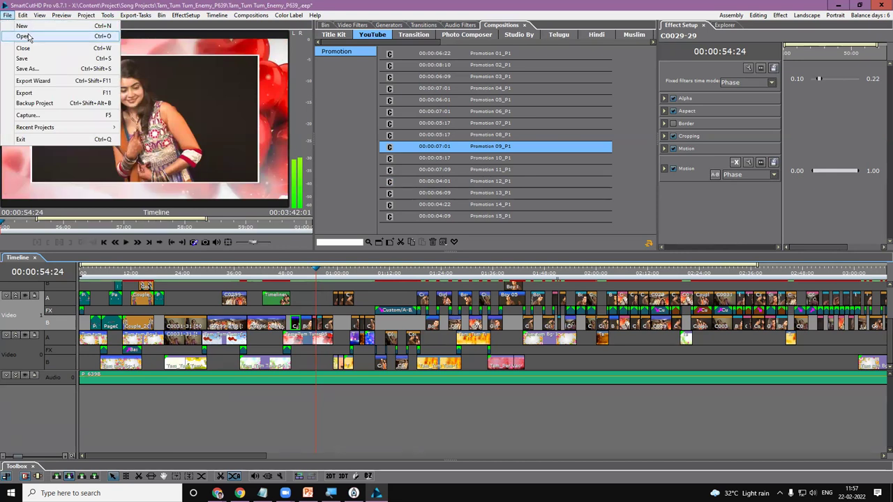
{"action": "left_click", "coordinate": [27, 37]}
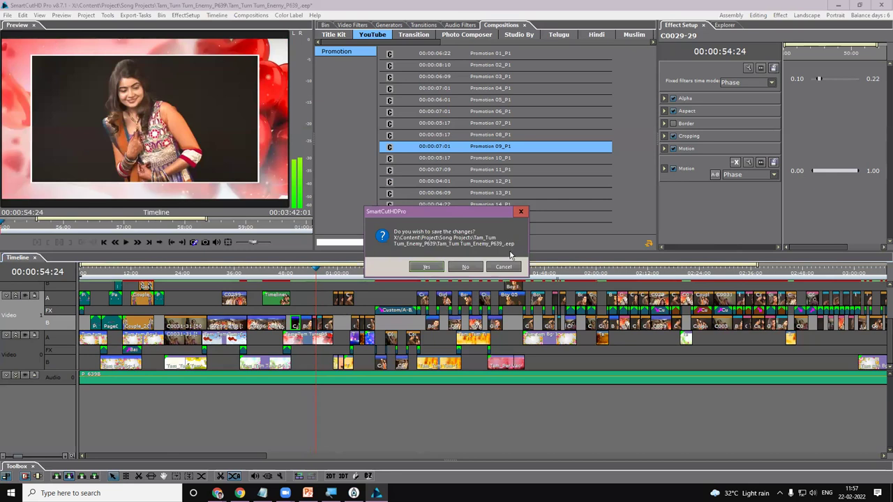
{"action": "left_click", "coordinate": [475, 268]}
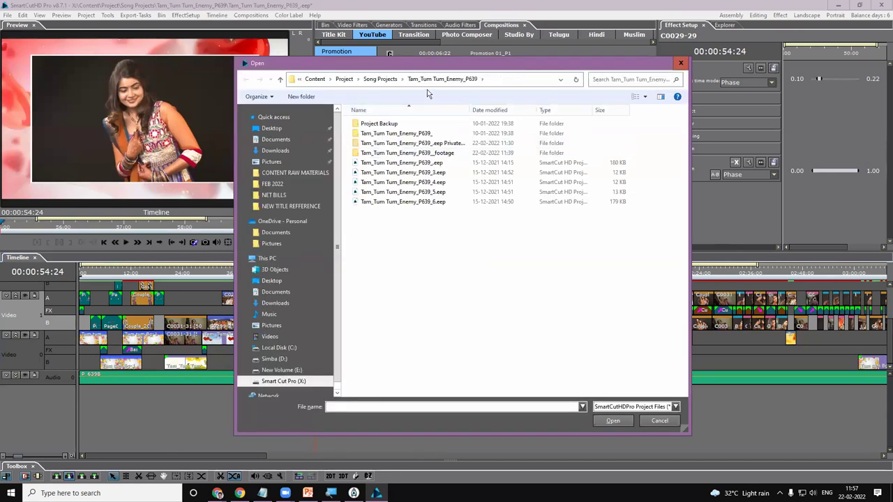
{"action": "left_click", "coordinate": [344, 78]}
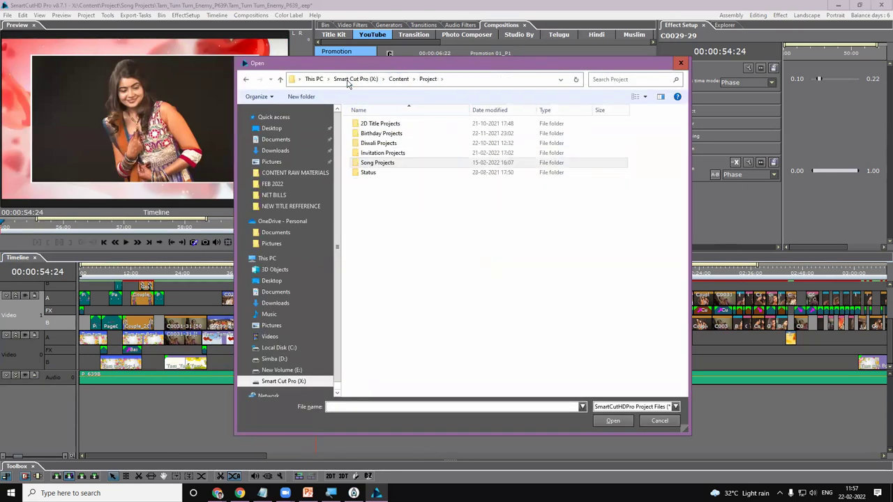
{"action": "double_click", "coordinate": [376, 143]}
{"action": "double_click", "coordinate": [401, 144]}
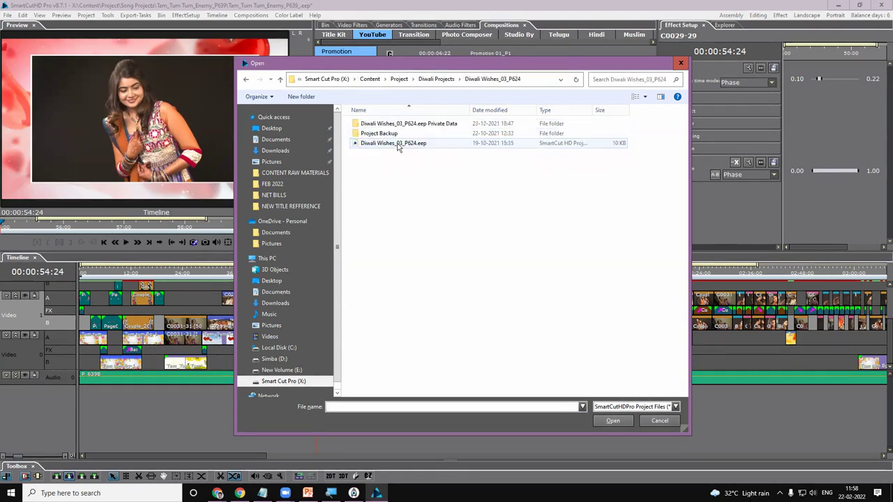
{"action": "double_click", "coordinate": [395, 144]}
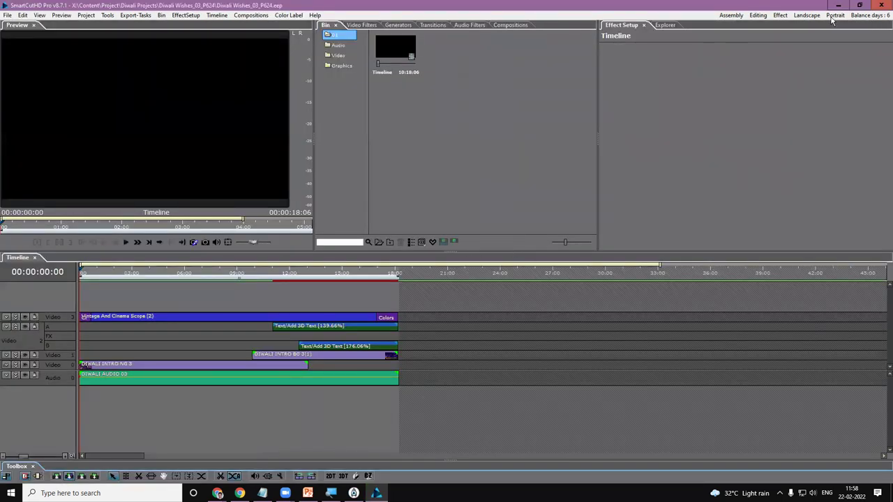
Step: Switch the workspace to the Portrait layout and preview the Diwali project at 00:00:02:14
{"action": "left_click", "coordinate": [835, 15]}
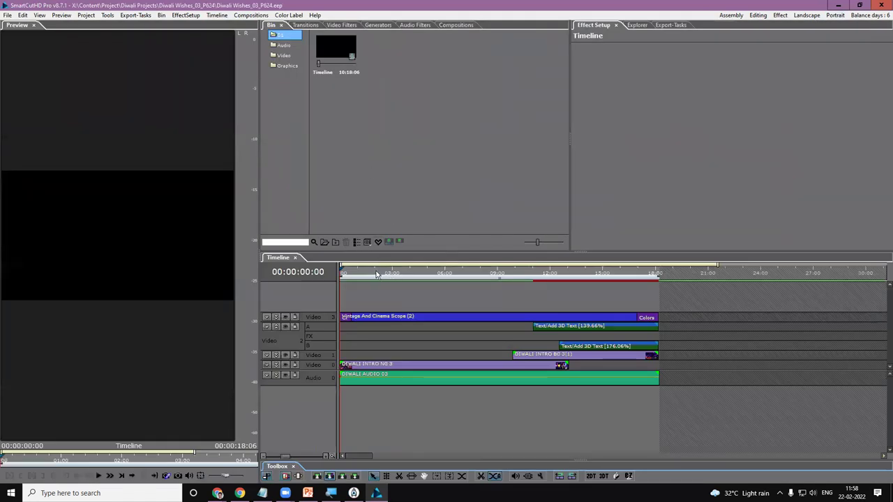
{"action": "left_click", "coordinate": [362, 273]}
{"action": "left_click", "coordinate": [385, 272]}
Step: Browse the ready-made projects on the Smart Cut Pro (X:) drive, examining the Invitation Projects, Status and 2D Title Projects folders
{"action": "left_click", "coordinate": [7, 15]}
{"action": "left_click", "coordinate": [19, 37]}
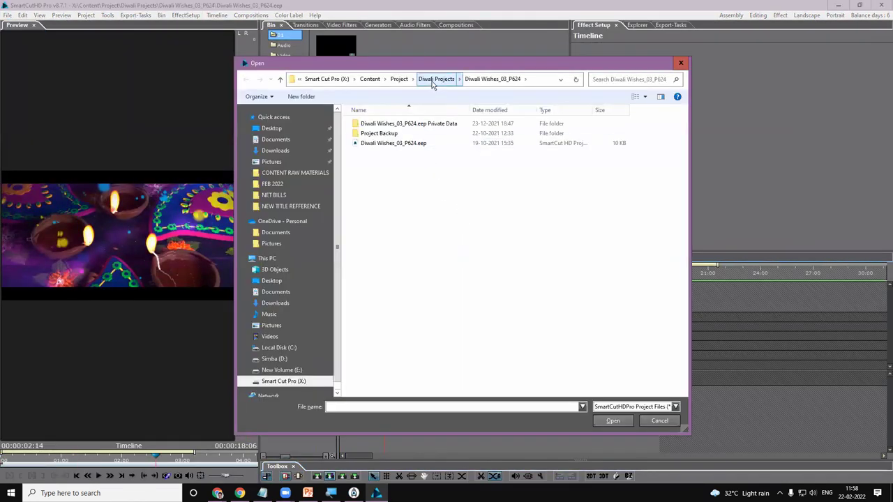
{"action": "left_click", "coordinate": [436, 79]}
{"action": "left_click", "coordinate": [427, 79]}
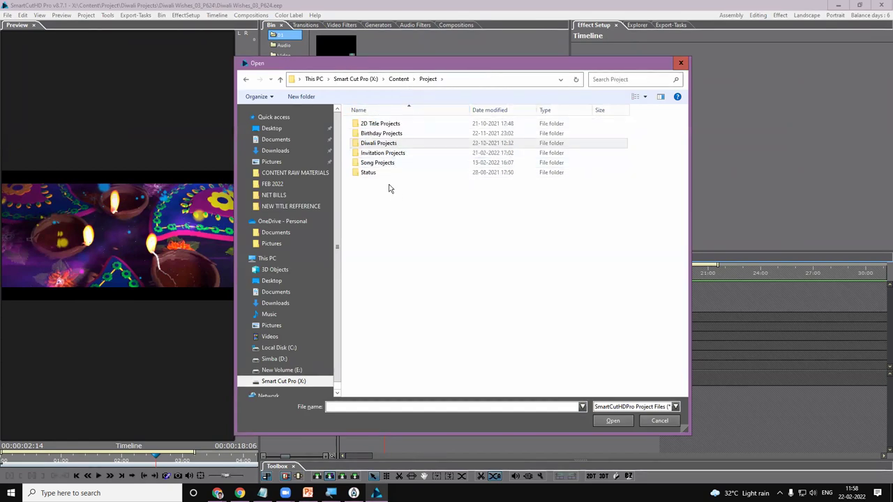
{"action": "double_click", "coordinate": [388, 153]}
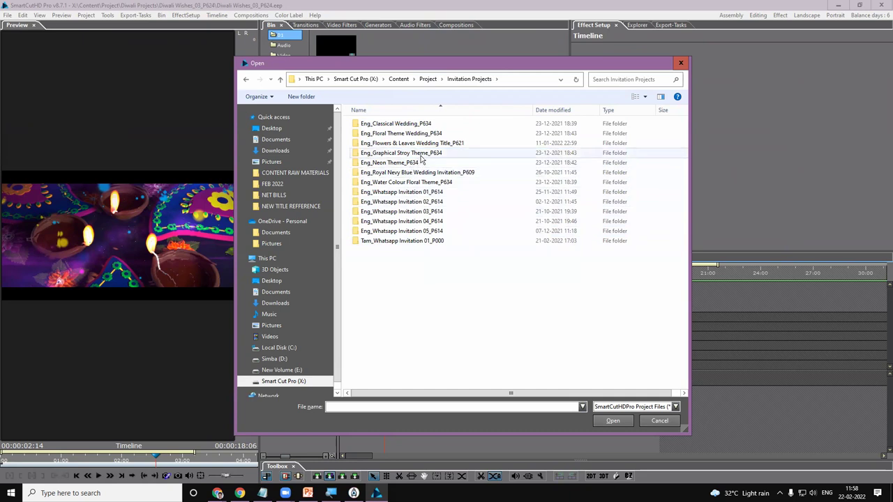
{"action": "key", "text": "BackSpace"}
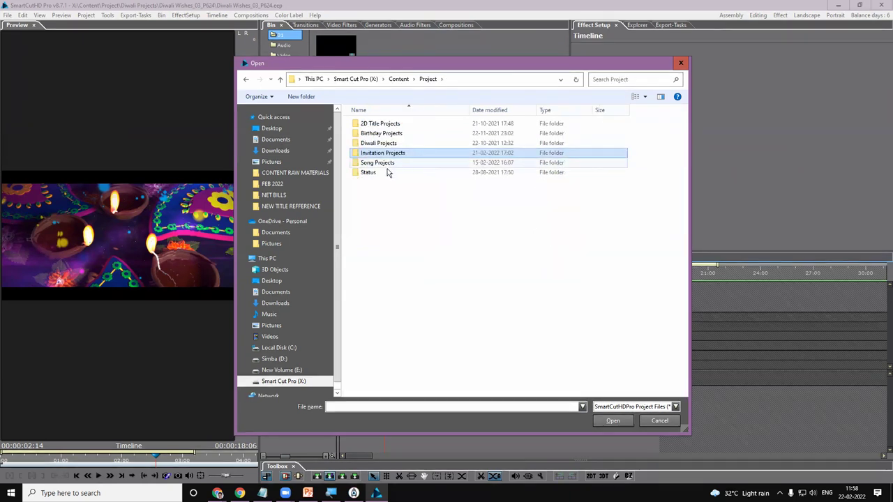
{"action": "left_click", "coordinate": [381, 174]}
{"action": "double_click", "coordinate": [377, 174]}
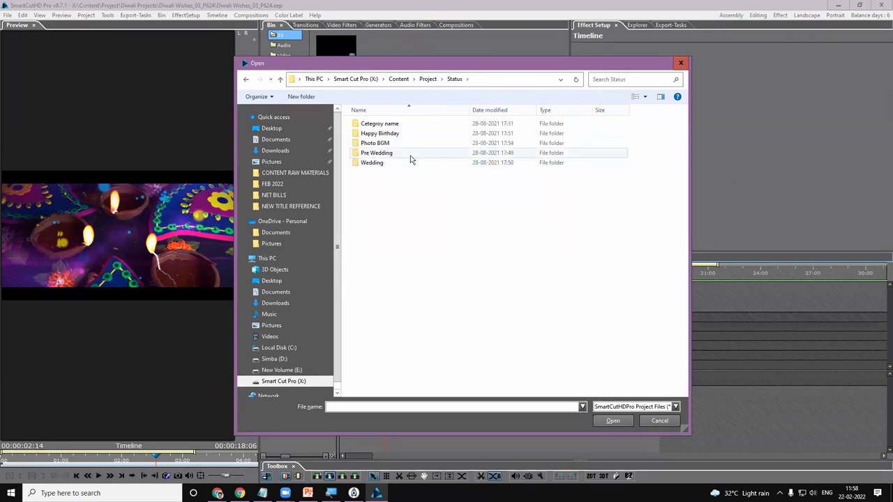
{"action": "double_click", "coordinate": [372, 163]}
{"action": "key", "text": "BackSpace"}
{"action": "key", "text": "BackSpace"}
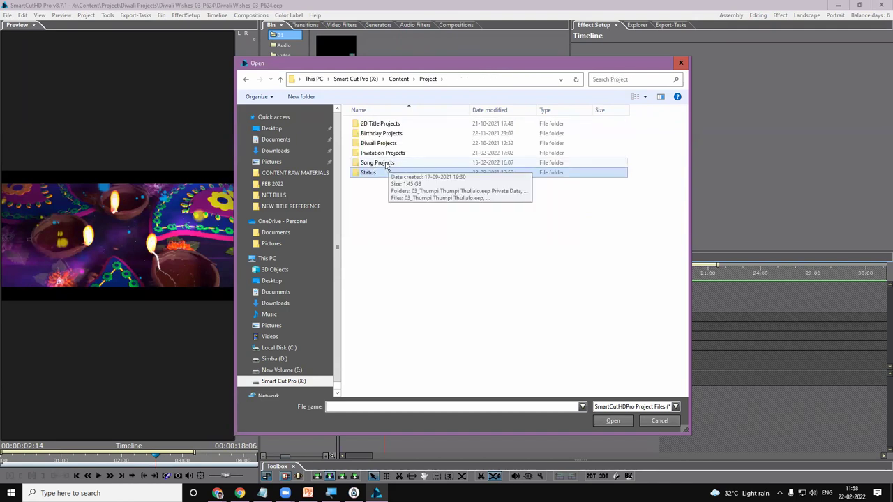
{"action": "double_click", "coordinate": [377, 123]}
{"action": "key", "text": "BackSpace"}
{"action": "key", "text": "BackSpace"}
{"action": "key", "text": "BackSpace"}
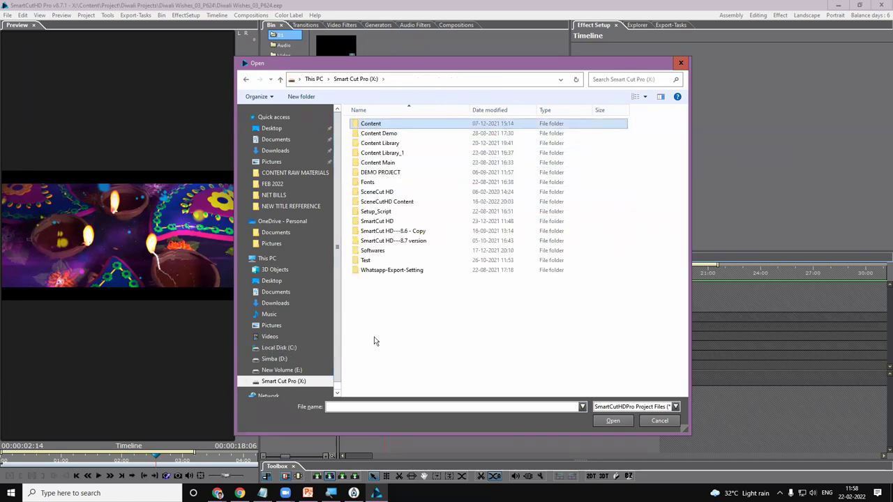
Step: Open HD_Mobile_Madanlam_Whatsapp invitation.eep from the MITPL_Pack-343 ( MOBILE VERTICAL ) folder under SceneCutHD Content\Project
{"action": "double_click", "coordinate": [397, 202]}
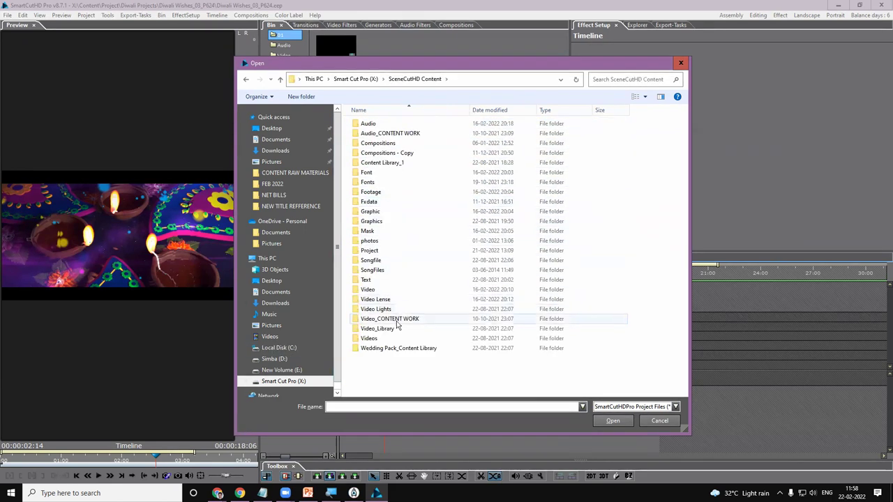
{"action": "double_click", "coordinate": [382, 251]}
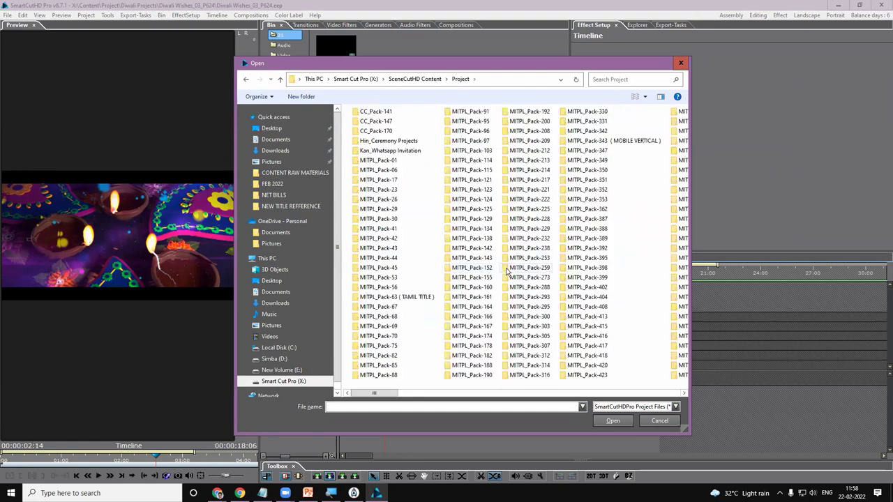
{"action": "scroll", "coordinate": [507, 272], "scroll_direction": "down", "scroll_amount": 10}
{"action": "scroll", "coordinate": [507, 273], "scroll_direction": "up", "scroll_amount": 2}
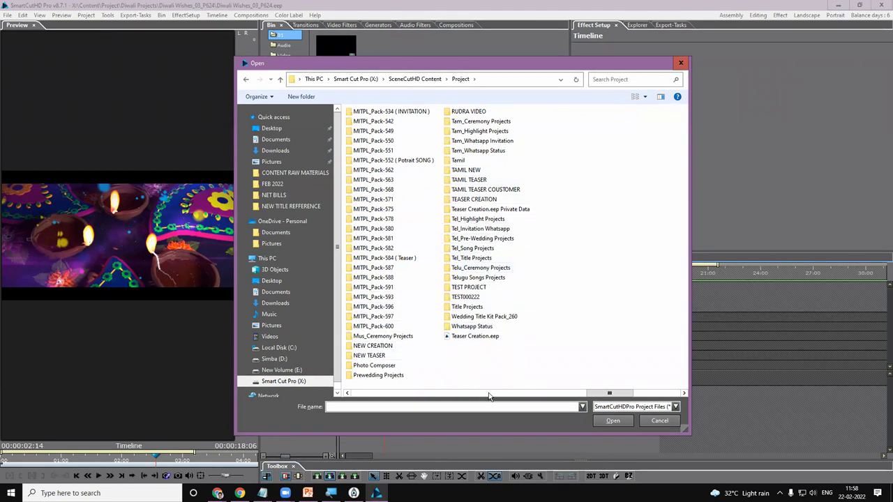
{"action": "left_click_drag", "start_coordinate": [610, 394], "coordinate": [524, 393]}
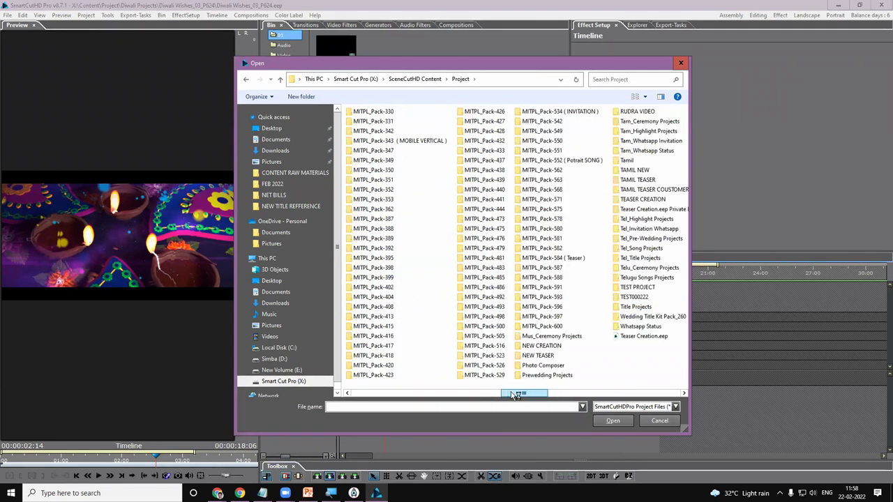
{"action": "double_click", "coordinate": [411, 141]}
{"action": "double_click", "coordinate": [390, 124]}
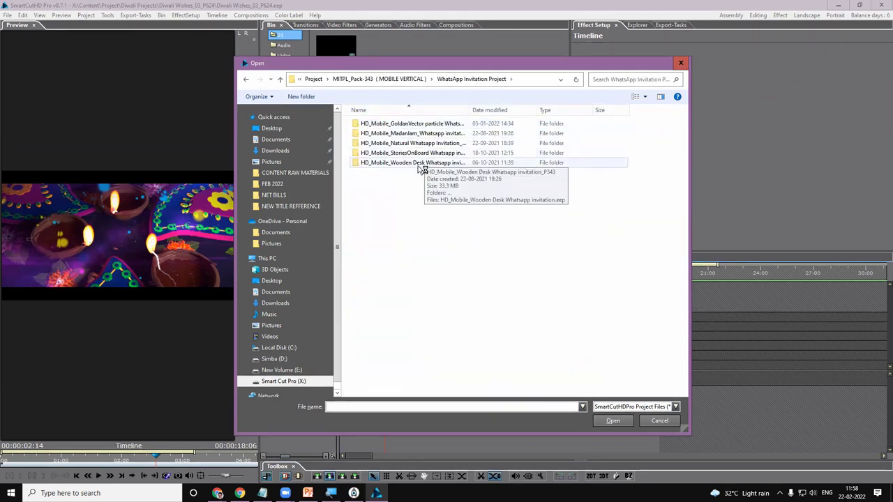
{"action": "double_click", "coordinate": [419, 135]}
{"action": "double_click", "coordinate": [409, 144]}
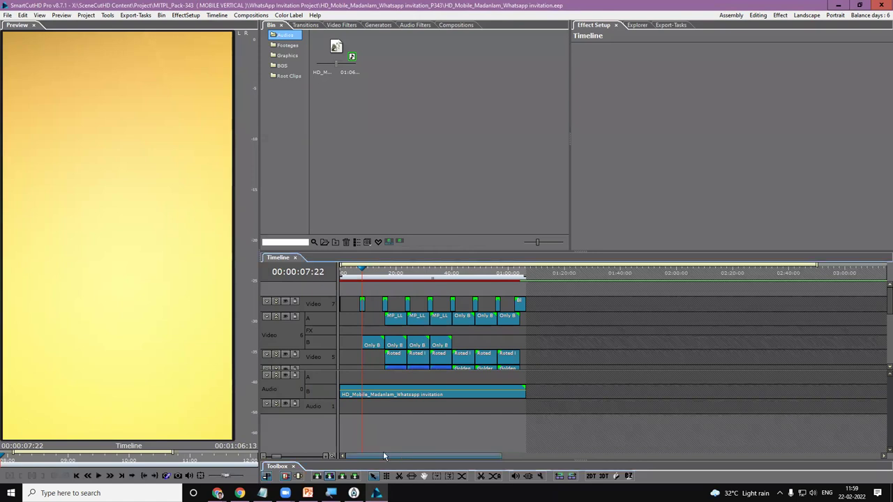
Step: Return the invitation timeline to 00:00:00:00 and widen the preview area
{"action": "left_click", "coordinate": [354, 272]}
{"action": "left_click", "coordinate": [337, 273]}
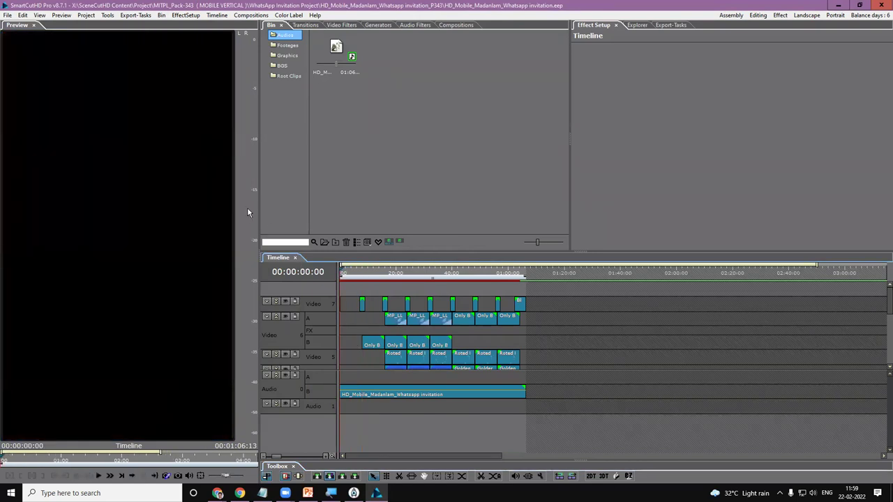
{"action": "left_click_drag", "start_coordinate": [258, 215], "coordinate": [393, 205]}
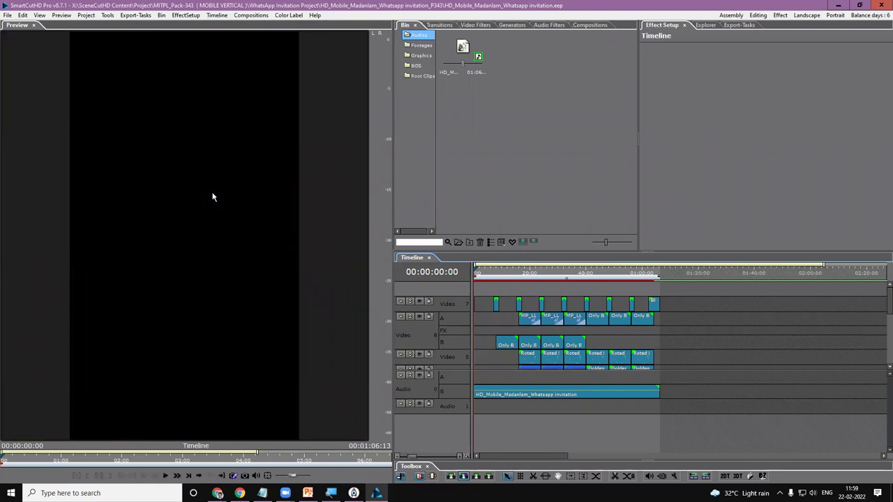
Step: Play the invitation timeline from the start and stop the preview at 00:00:58:21
{"action": "key", "text": "space"}
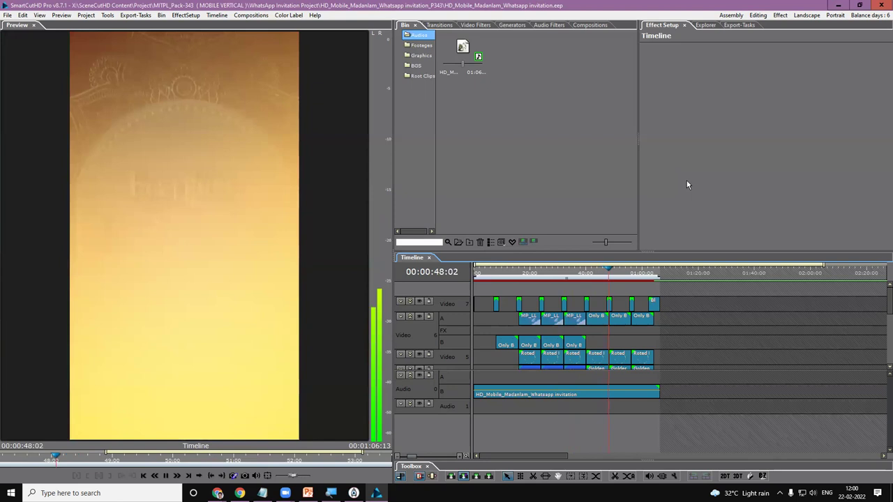
{"action": "left_click", "coordinate": [640, 276]}
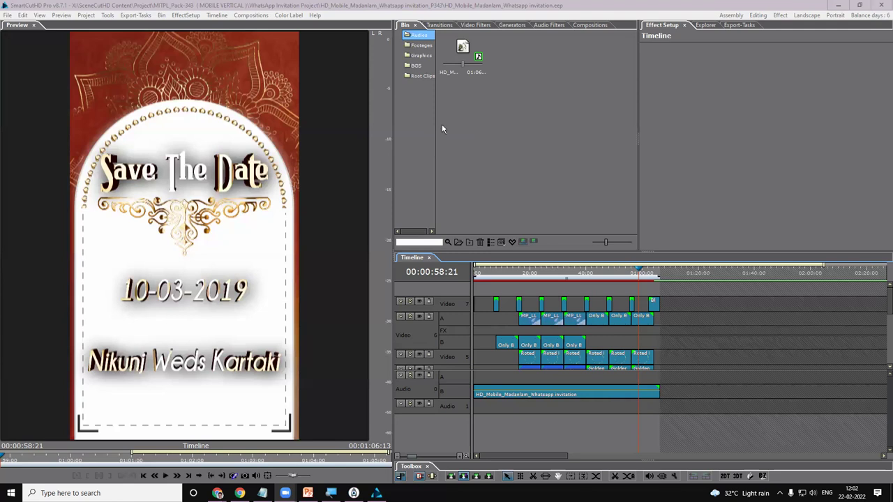
Step: Browse the transition library, examining the Handy Seamless, Matte and Graphics categories, including the Overlay group
{"action": "left_click", "coordinate": [439, 25]}
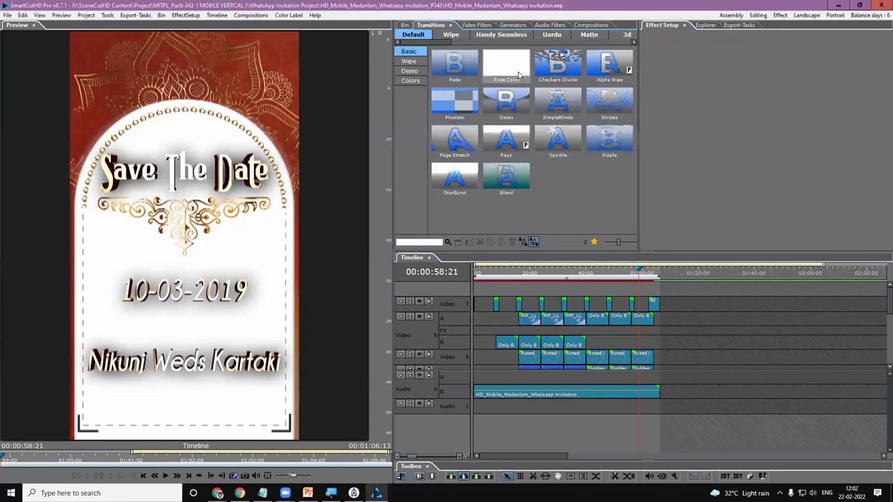
{"action": "left_click", "coordinate": [452, 36]}
{"action": "left_click", "coordinate": [493, 34]}
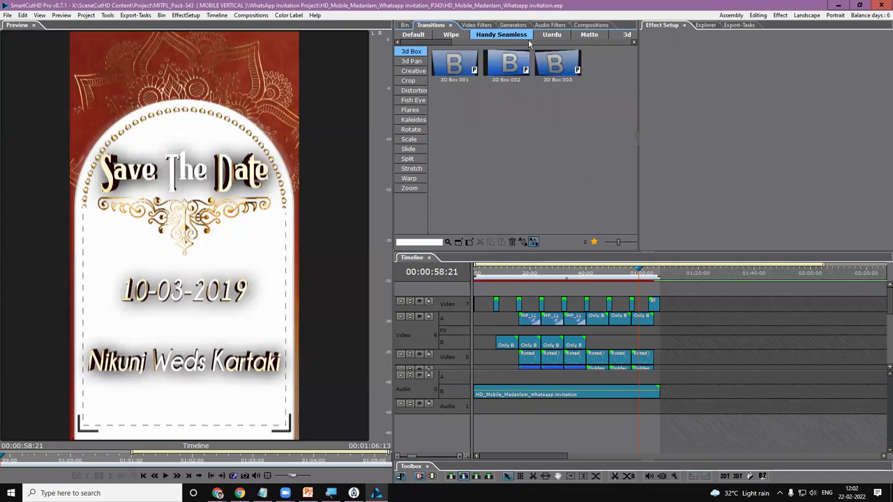
{"action": "left_click", "coordinate": [589, 38]}
{"action": "left_click_drag", "start_coordinate": [634, 84], "coordinate": [631, 160]}
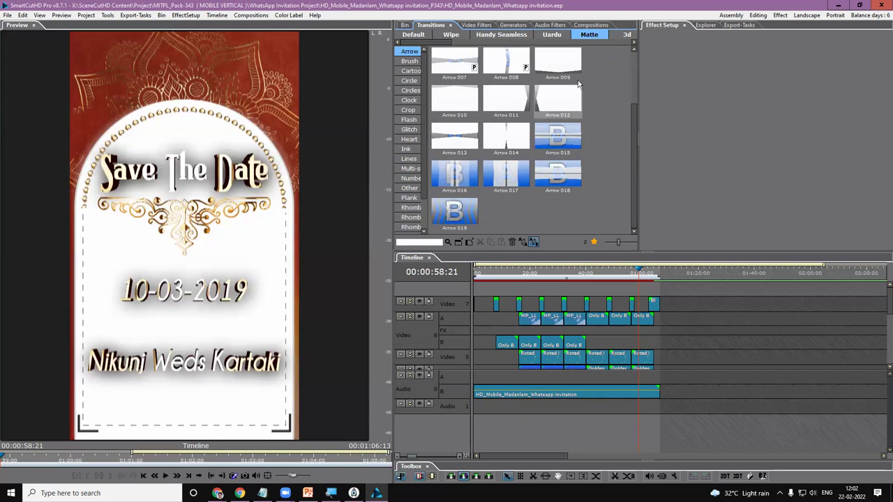
{"action": "left_click_drag", "start_coordinate": [637, 62], "coordinate": [724, 62]}
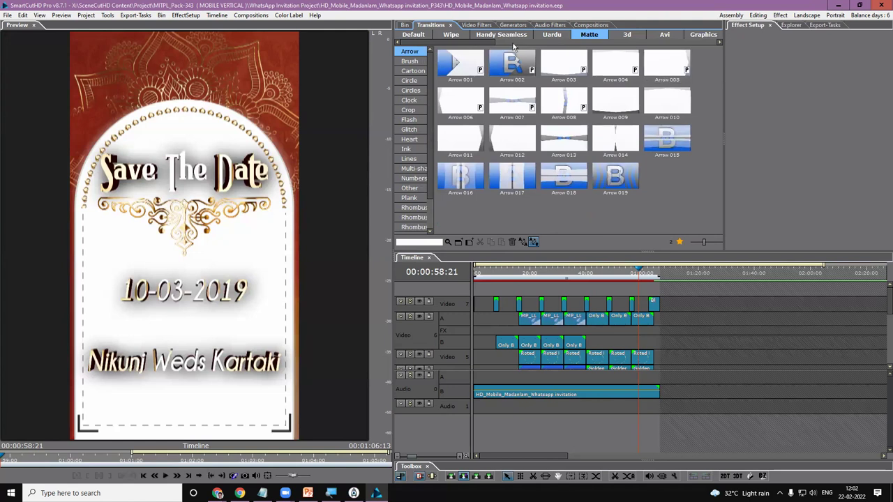
{"action": "left_click", "coordinate": [701, 35]}
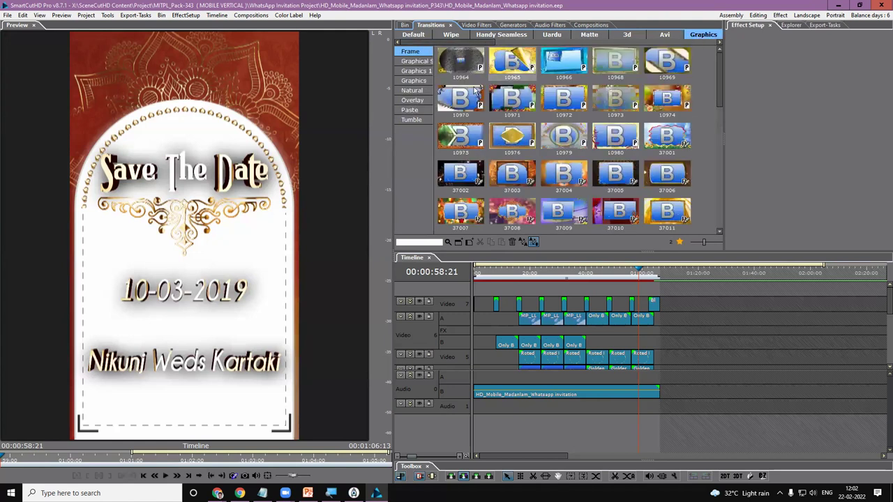
{"action": "left_click", "coordinate": [413, 101]}
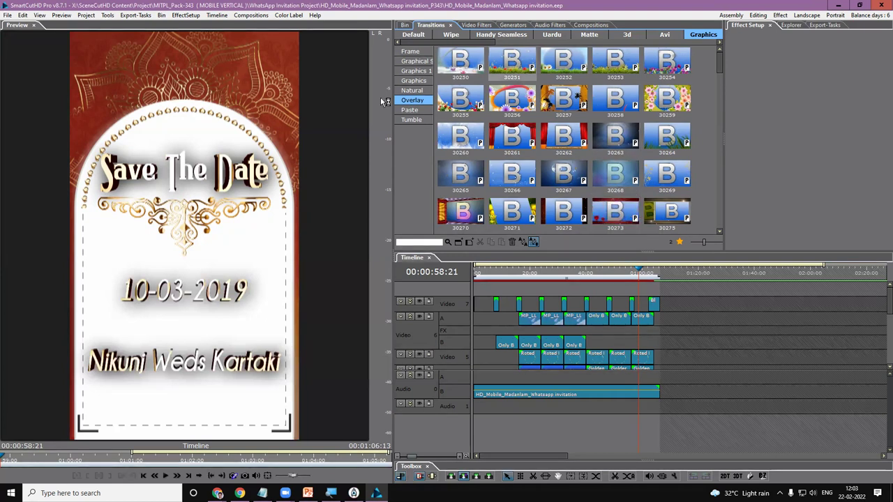
Step: Start a new project and select the custom preset Mobile Vertical 1080 x 1920 25P 5000
{"action": "left_click", "coordinate": [8, 15]}
{"action": "left_click", "coordinate": [26, 28]}
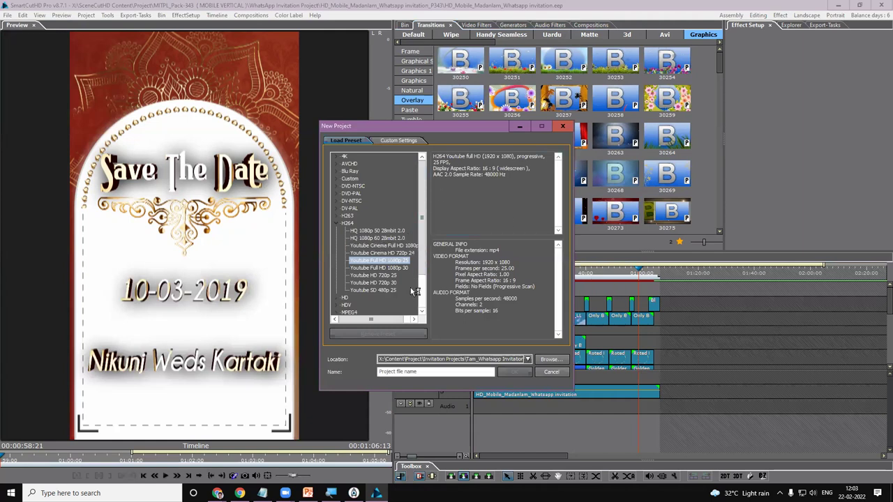
{"action": "left_click", "coordinate": [340, 224]}
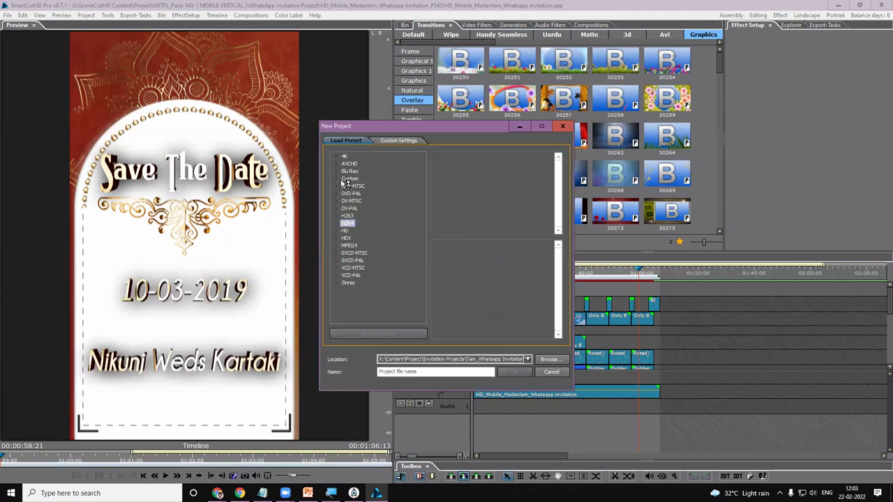
{"action": "left_click", "coordinate": [337, 178]}
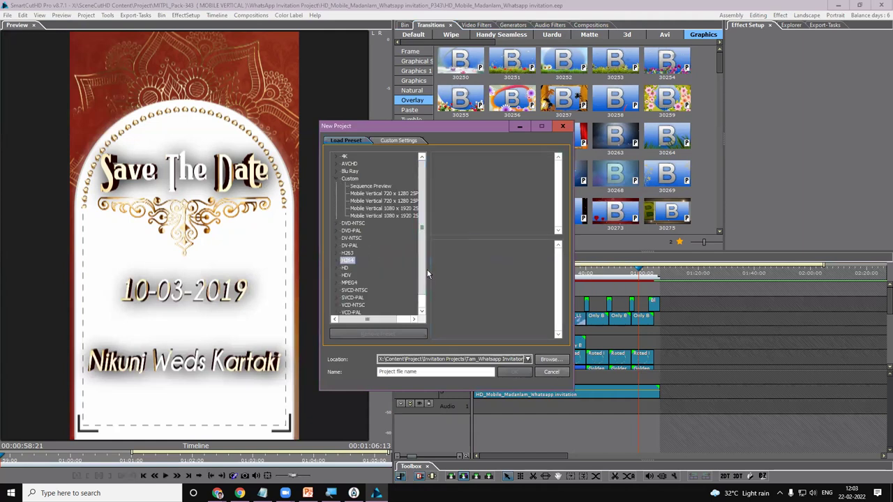
{"action": "scroll", "coordinate": [394, 310], "scroll_direction": "down", "scroll_amount": 1}
{"action": "left_click_drag", "start_coordinate": [384, 317], "coordinate": [396, 319]}
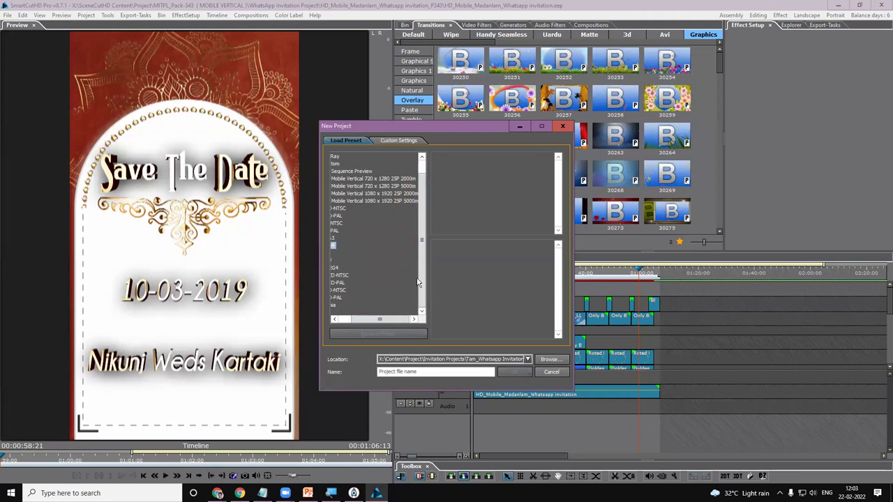
{"action": "left_click", "coordinate": [388, 193]}
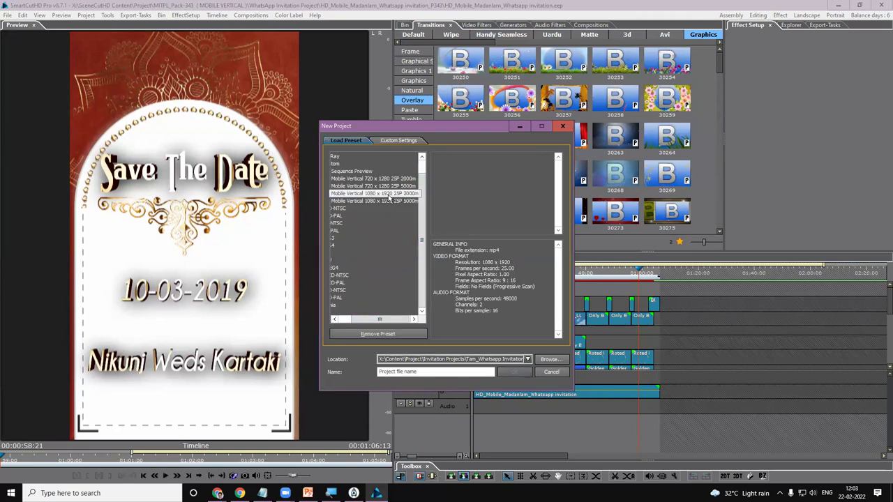
{"action": "left_click", "coordinate": [391, 193]}
{"action": "key", "text": "Up"}
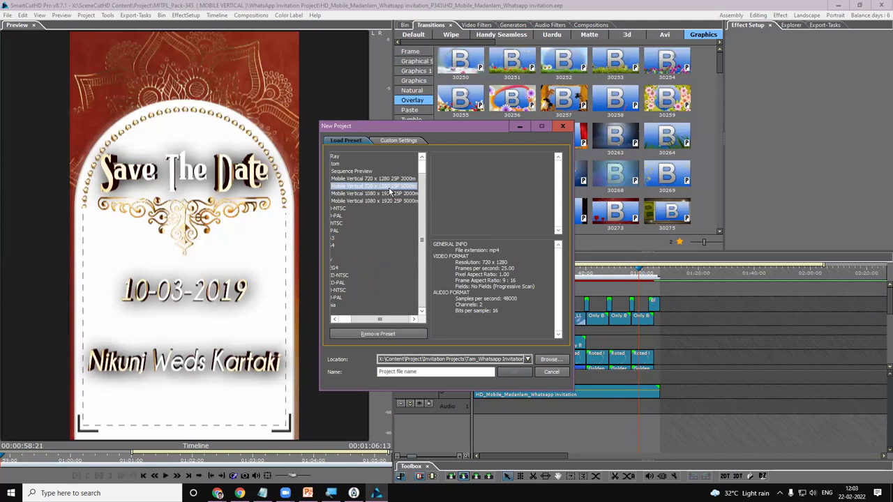
{"action": "left_click", "coordinate": [391, 200]}
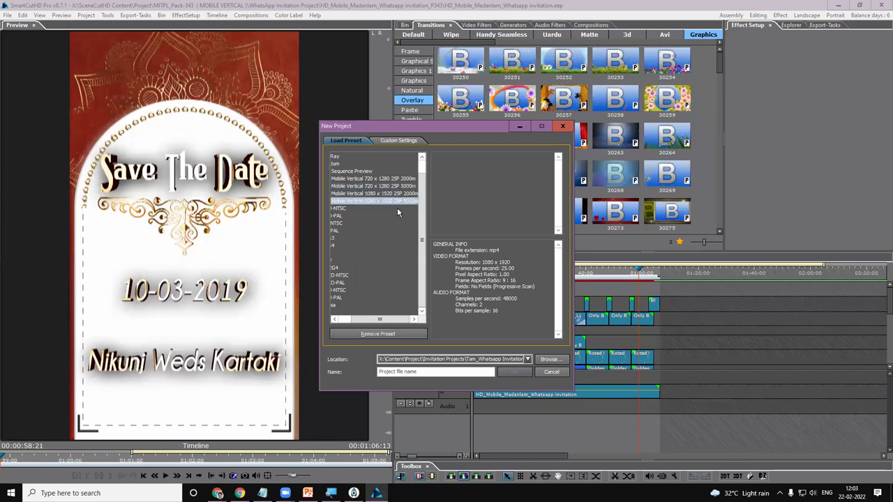
{"action": "left_click", "coordinate": [397, 202]}
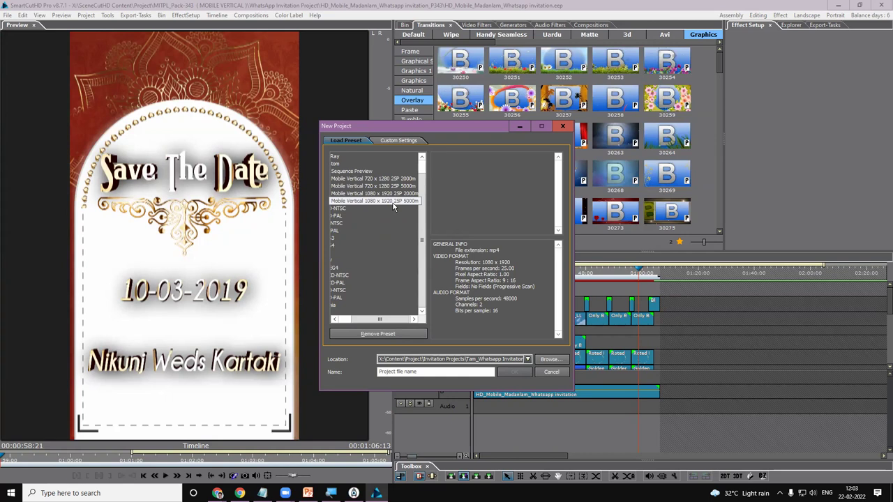
{"action": "left_click", "coordinate": [539, 360]}
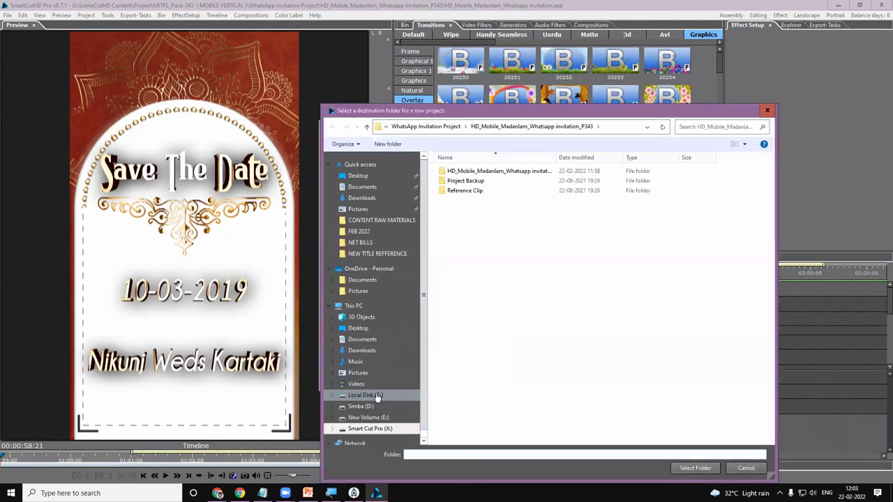
{"action": "left_click", "coordinate": [369, 408]}
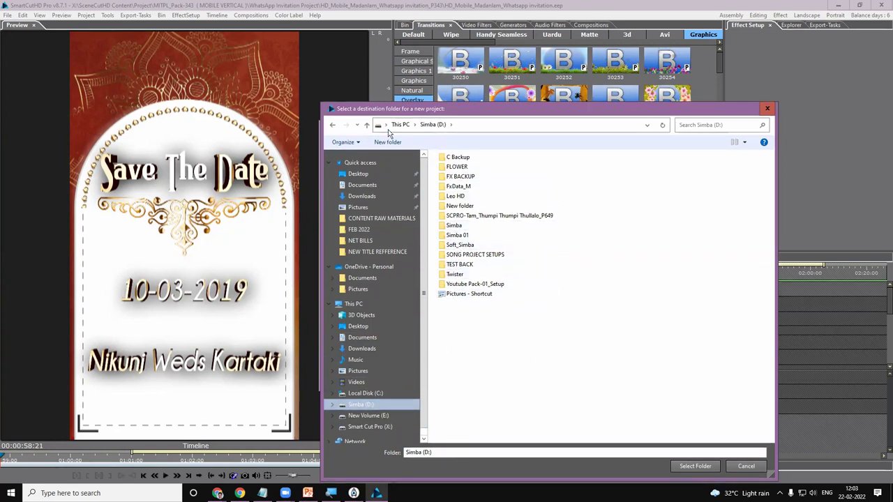
{"action": "left_click", "coordinate": [744, 467]}
Step: Create a folder named TEST on New Volume (E:) and set it as the new project's location
{"action": "left_click", "coordinate": [551, 359]}
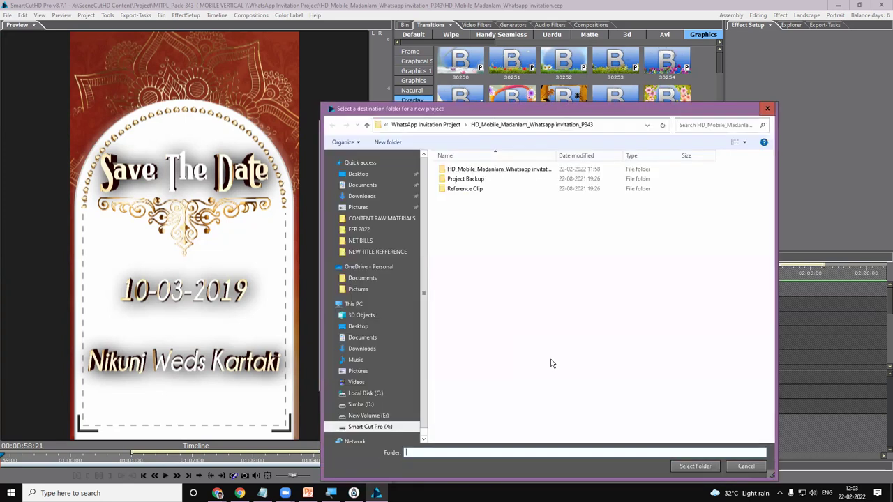
{"action": "scroll", "coordinate": [426, 394], "scroll_direction": "down", "scroll_amount": 1}
{"action": "left_click", "coordinate": [388, 410]}
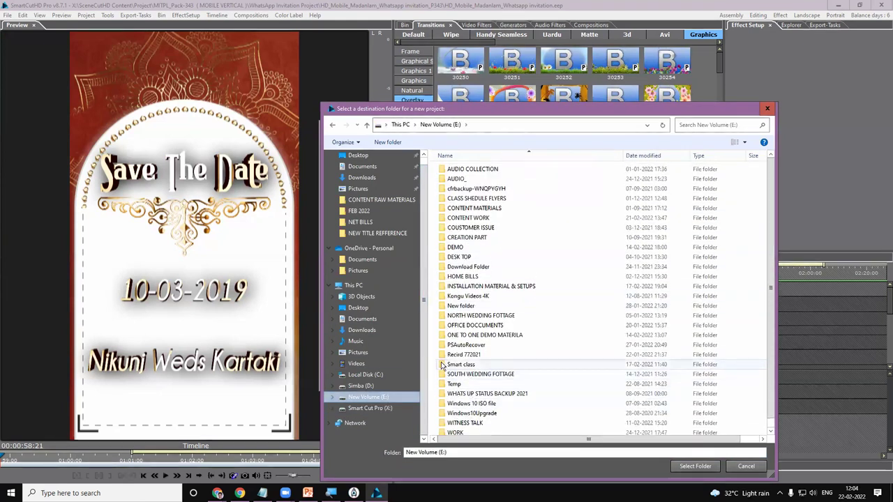
{"action": "left_click", "coordinate": [388, 142]}
{"action": "type", "text": "TEST"}
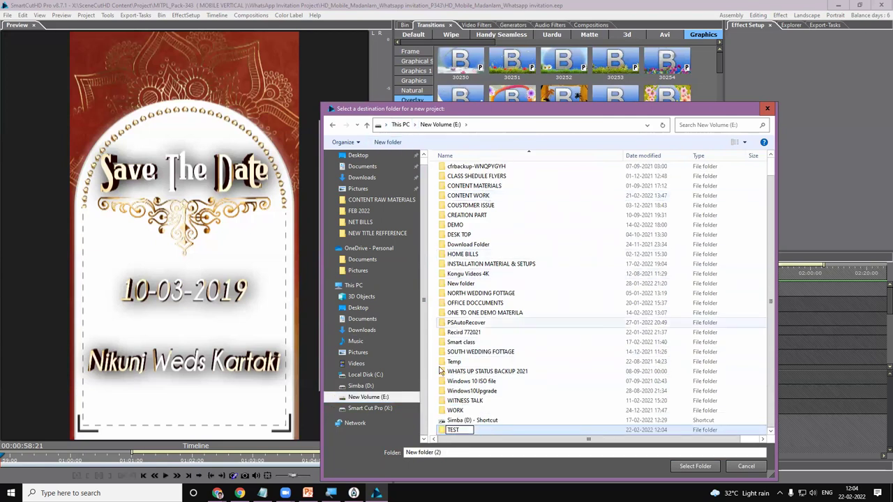
{"action": "key", "text": "Return"}
{"action": "left_click", "coordinate": [696, 466]}
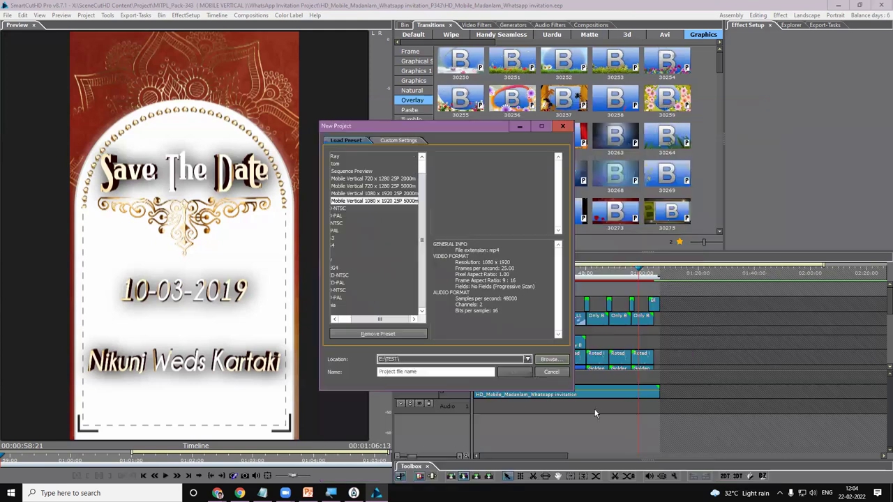
Step: Name the new project TEST, create it with the chosen mobile vertical preset, and widen the preview area
{"action": "left_click", "coordinate": [389, 372]}
{"action": "type", "text": "TEST"}
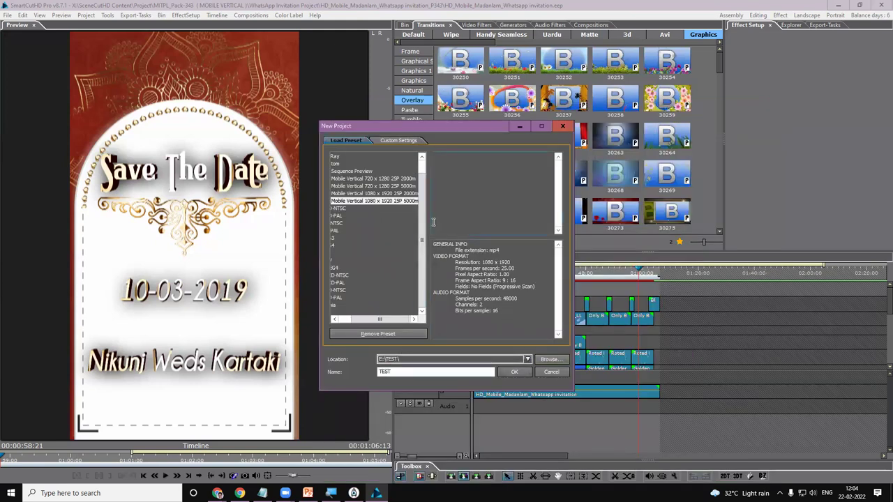
{"action": "left_click_drag", "start_coordinate": [397, 319], "coordinate": [383, 319]}
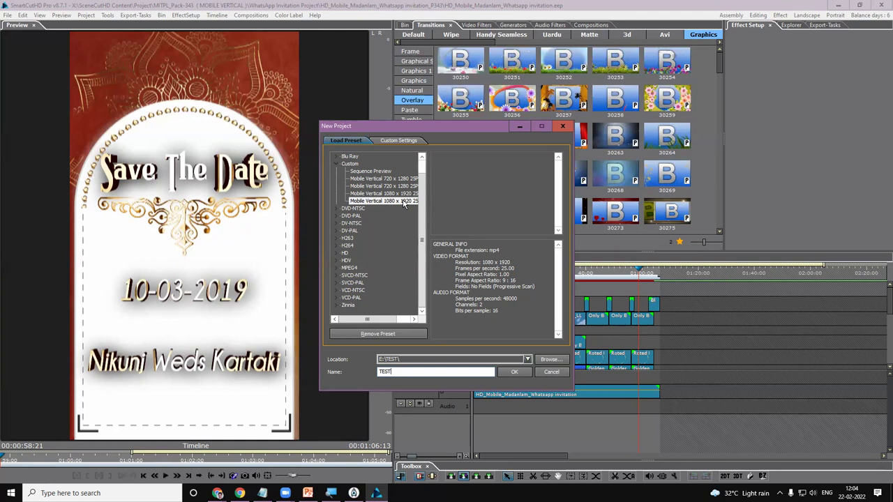
{"action": "left_click", "coordinate": [514, 372]}
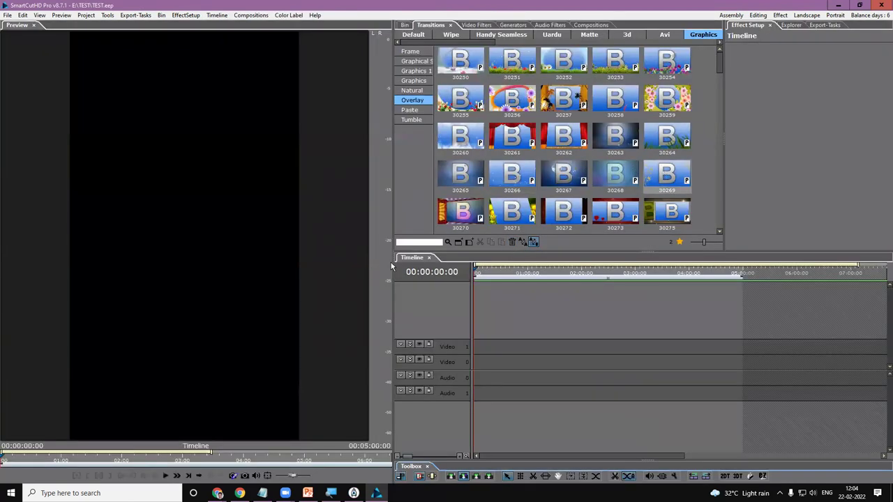
{"action": "left_click_drag", "start_coordinate": [393, 257], "coordinate": [458, 237]}
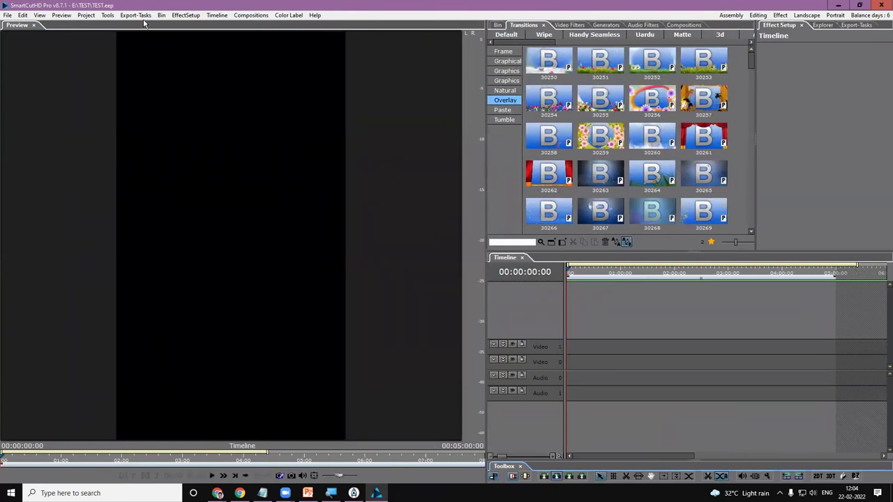
Step: Review the new project's Edit format, Preview and Timeline settings, then accept them
{"action": "left_click", "coordinate": [78, 16]}
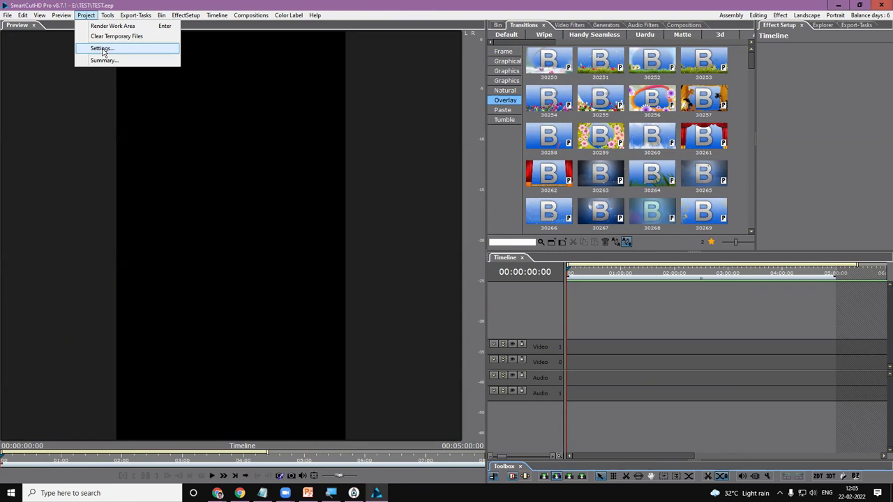
{"action": "left_click", "coordinate": [86, 16]}
{"action": "left_click", "coordinate": [86, 15]}
{"action": "left_click", "coordinate": [98, 49]}
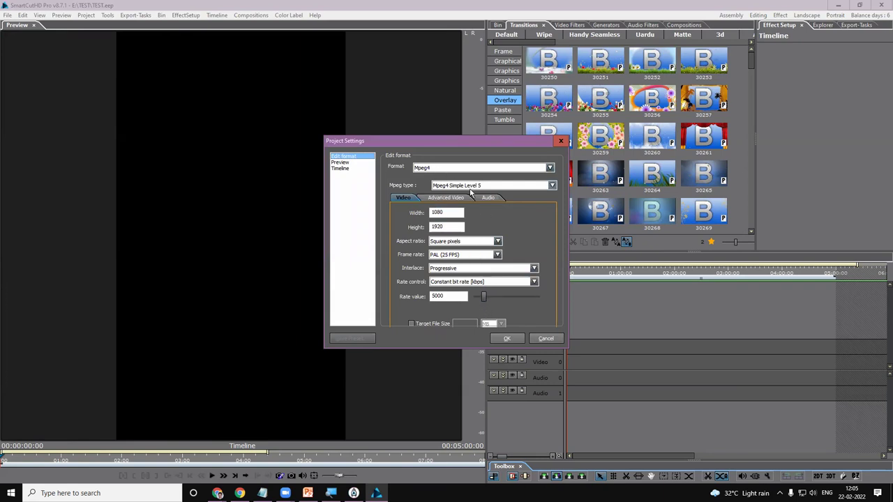
{"action": "left_click", "coordinate": [346, 163]}
{"action": "left_click", "coordinate": [342, 169]}
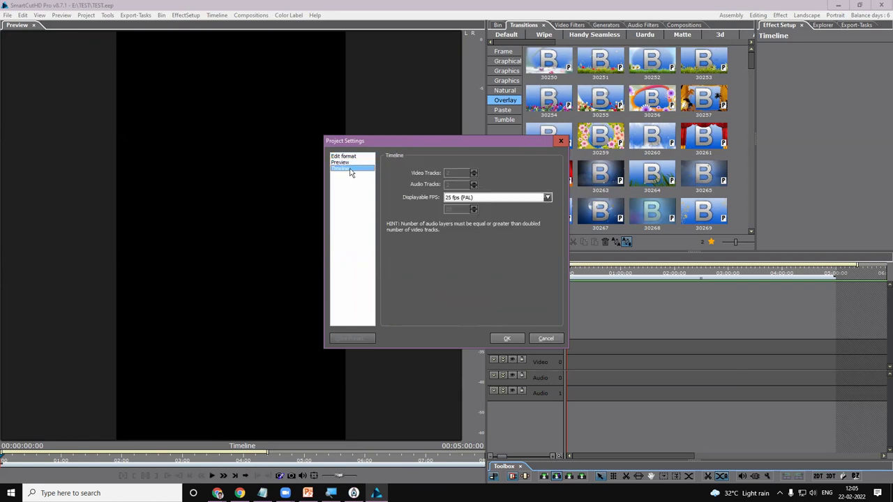
{"action": "left_click", "coordinate": [342, 156]}
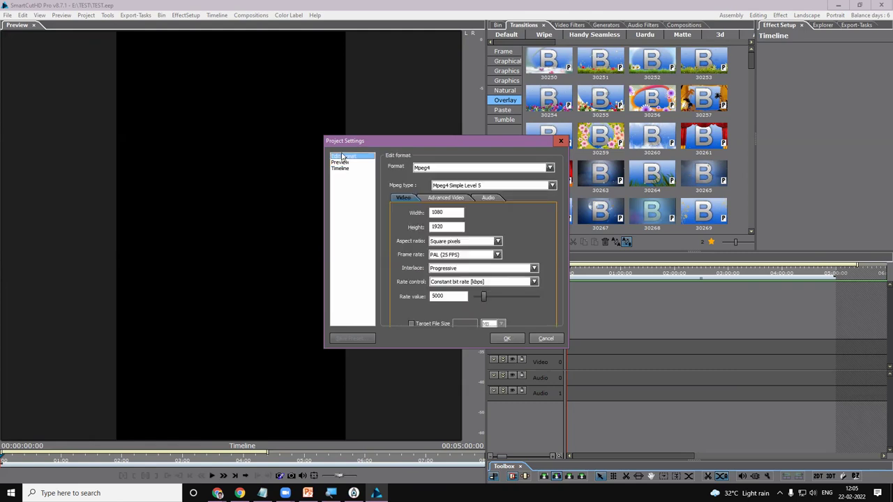
{"action": "left_click", "coordinate": [507, 339]}
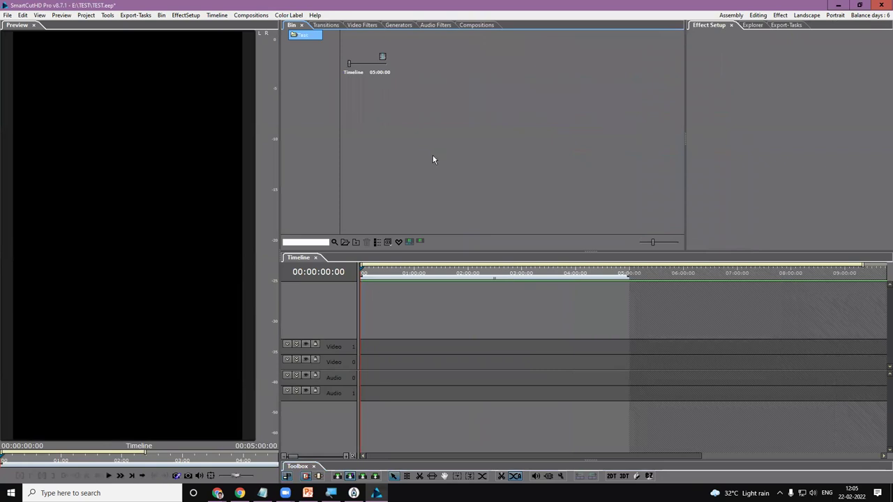
Step: Import Boy 05.mp4 from the Cinematic Footage folder into the bin
{"action": "right_click", "coordinate": [432, 160]}
{"action": "left_click", "coordinate": [453, 161]}
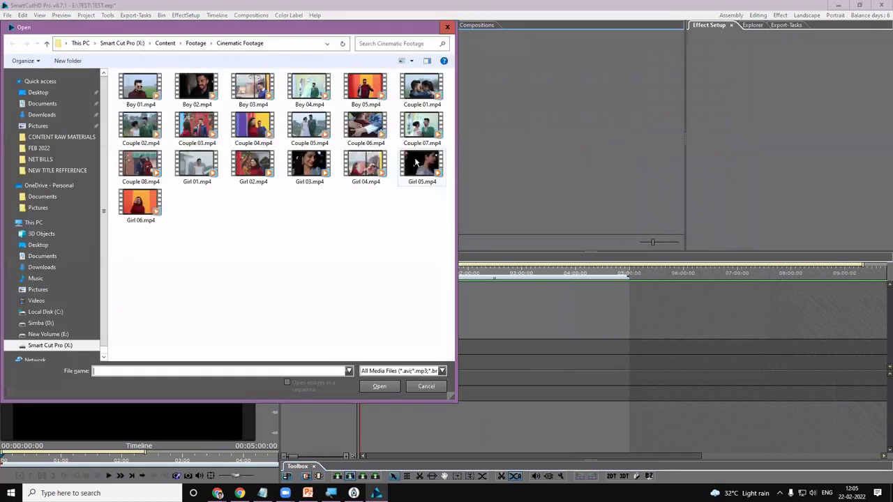
{"action": "left_click", "coordinate": [366, 90]}
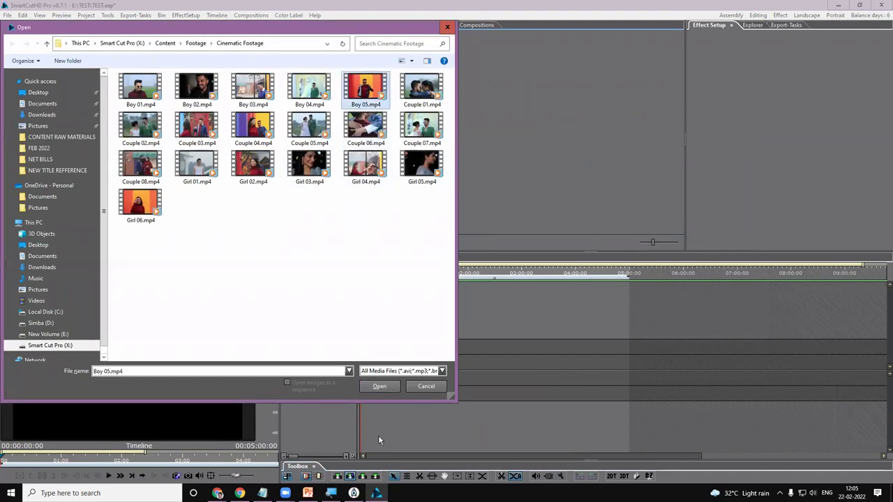
{"action": "left_click", "coordinate": [378, 387]}
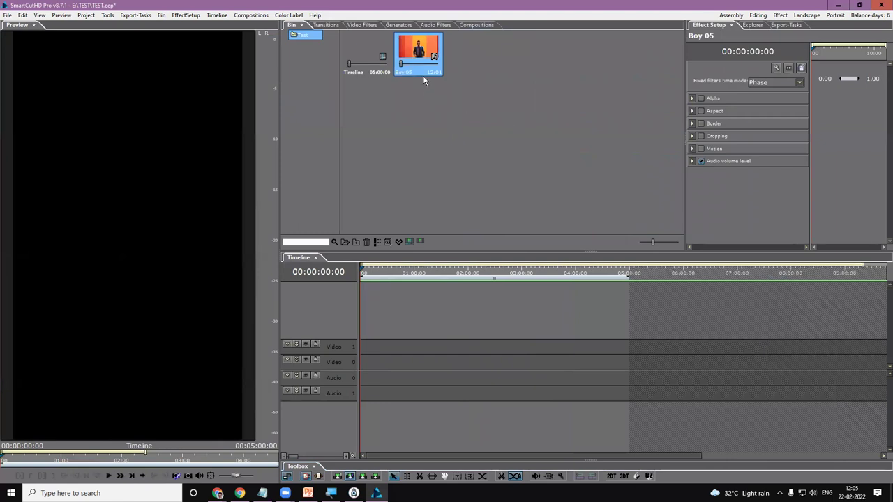
Step: Check the pixel and frame aspect ratio, width and height in the properties of the Boy 05 clip, and close them
{"action": "right_click", "coordinate": [420, 53]}
{"action": "left_click", "coordinate": [445, 230]}
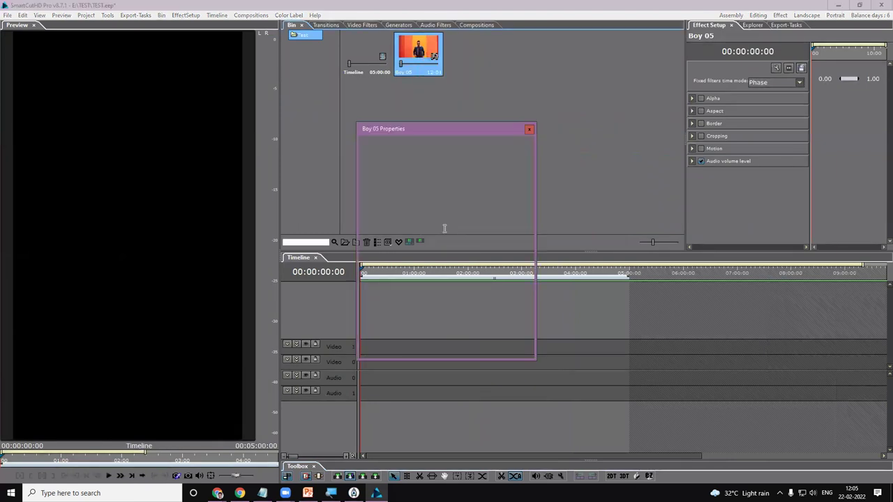
{"action": "left_click_drag", "start_coordinate": [452, 218], "coordinate": [335, 212]}
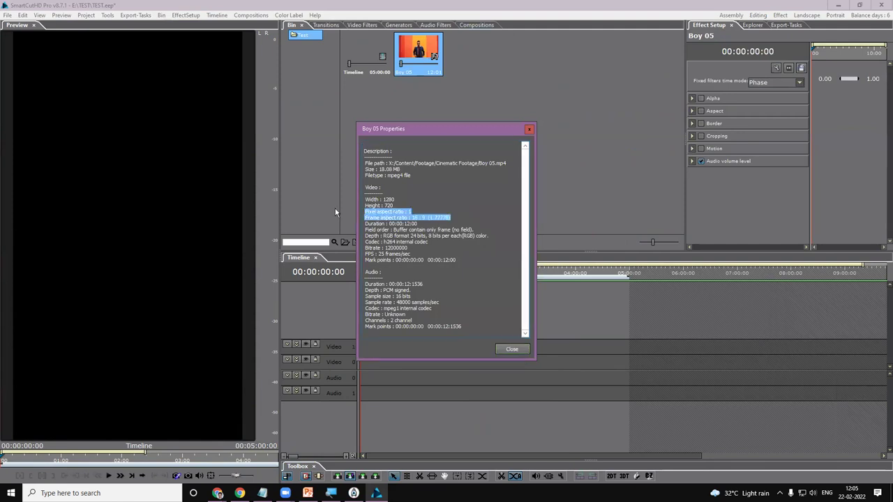
{"action": "left_click", "coordinate": [429, 214]}
{"action": "left_click_drag", "start_coordinate": [405, 202], "coordinate": [365, 201]}
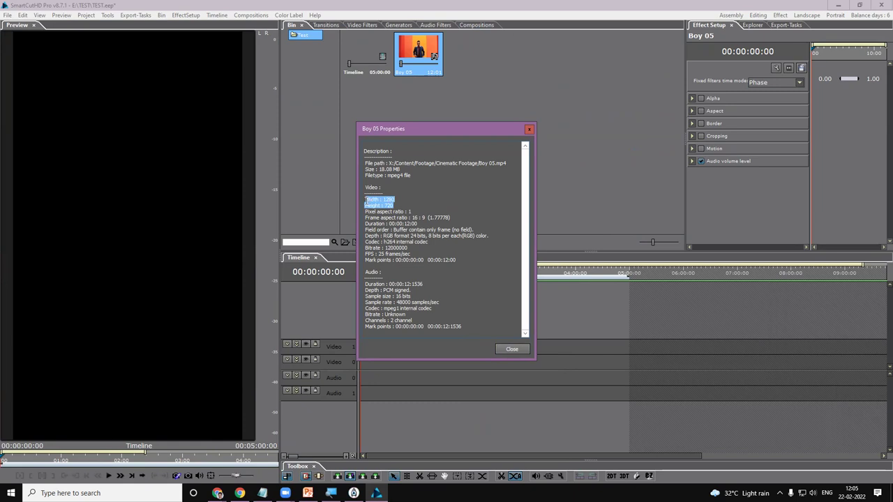
{"action": "left_click", "coordinate": [510, 351]}
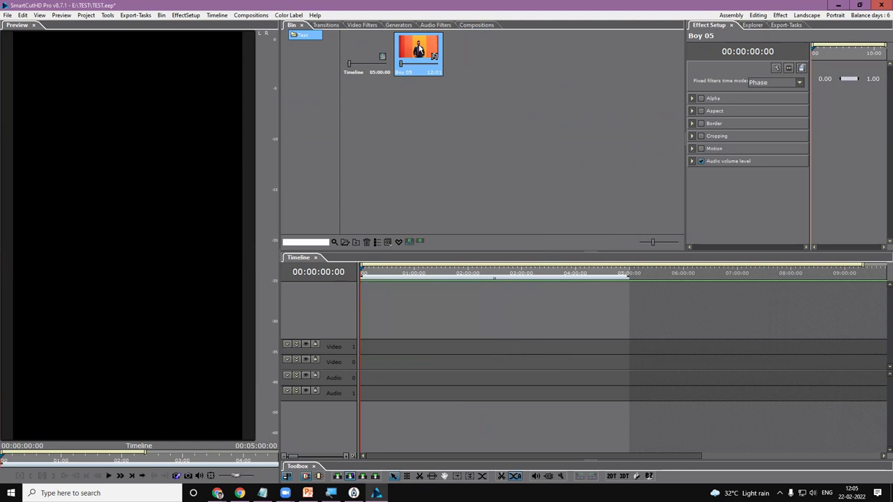
Step: Try placing Boy 05 at the start of the Video 0 track with the project settings changed to match the clip, and undo it
{"action": "left_click_drag", "start_coordinate": [419, 49], "coordinate": [365, 363]}
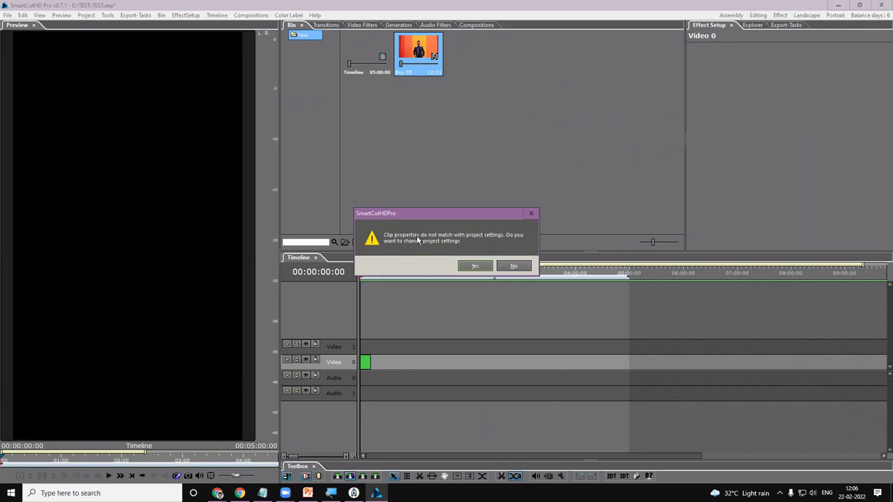
{"action": "left_click", "coordinate": [474, 267]}
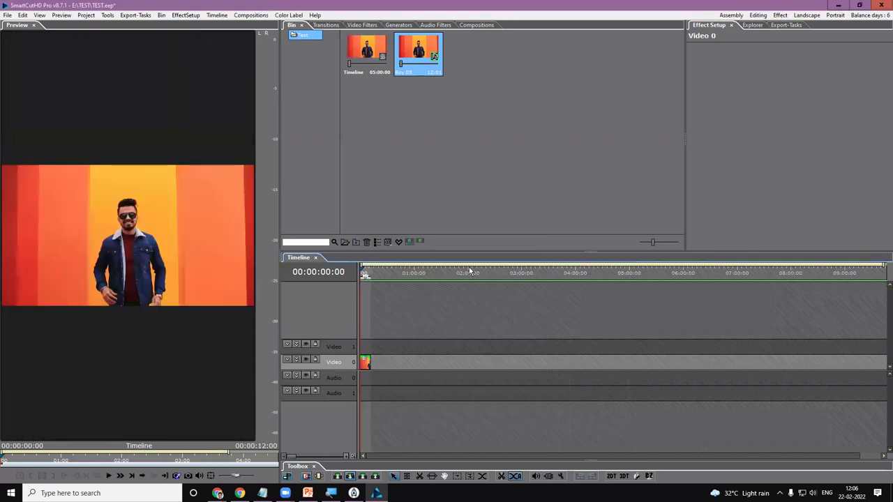
{"action": "key", "text": "ctrl+z"}
Step: Place Boy 05 at the start of the Video 0 track, keeping the current project settings, and widen the preview area
{"action": "left_click_drag", "start_coordinate": [418, 43], "coordinate": [363, 366]}
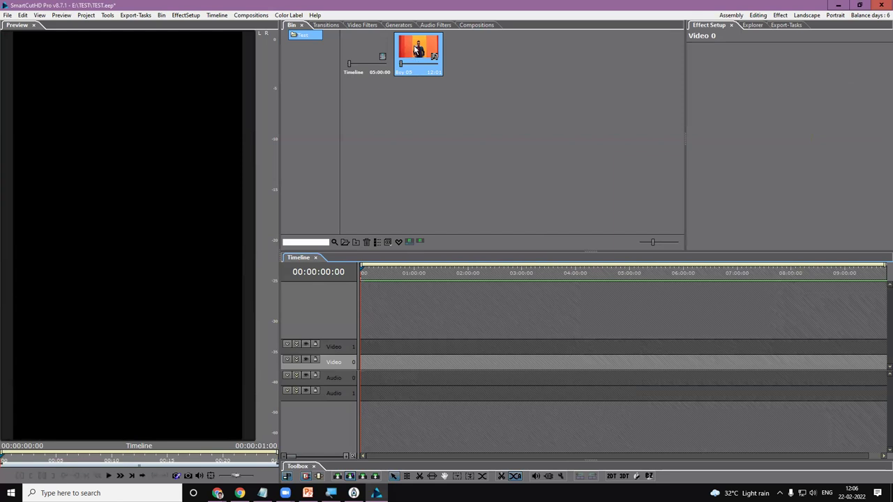
{"action": "left_click_drag", "start_coordinate": [406, 73], "coordinate": [364, 368]}
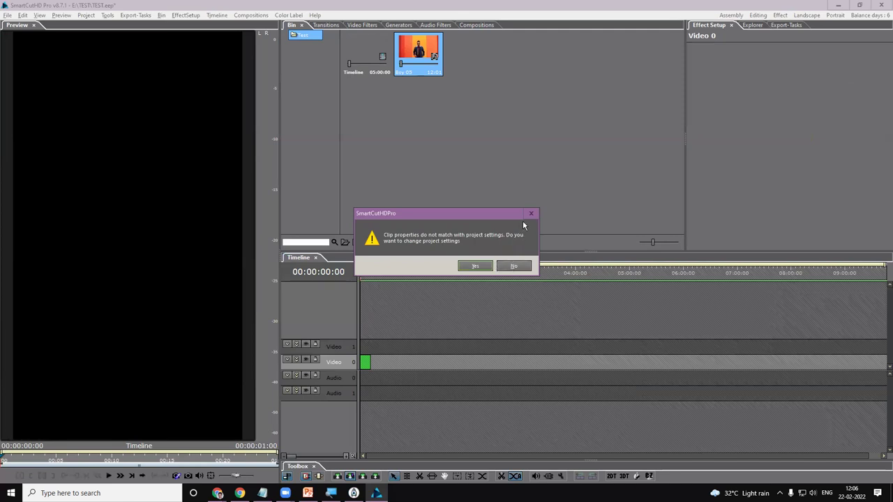
{"action": "left_click", "coordinate": [513, 268]}
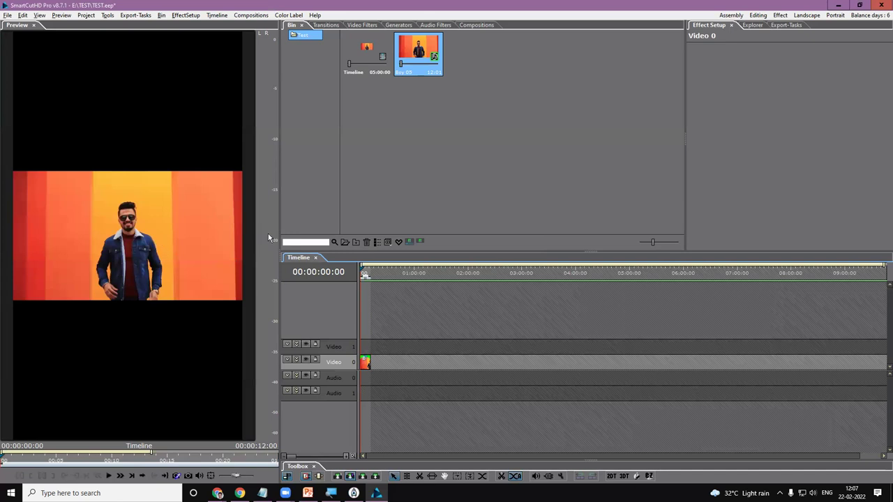
{"action": "left_click_drag", "start_coordinate": [281, 240], "coordinate": [398, 238]}
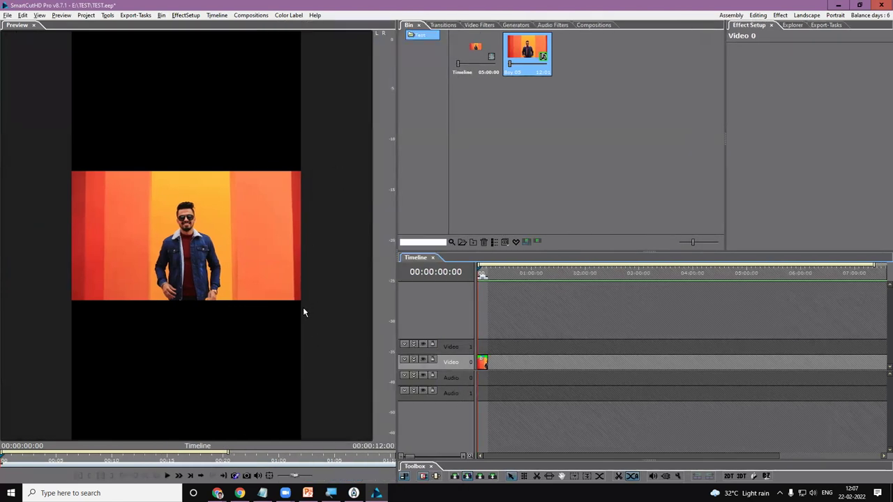
Step: Select the Boy 05 clip on the timeline and enlarge the area showing its effect settings
{"action": "left_click", "coordinate": [482, 365]}
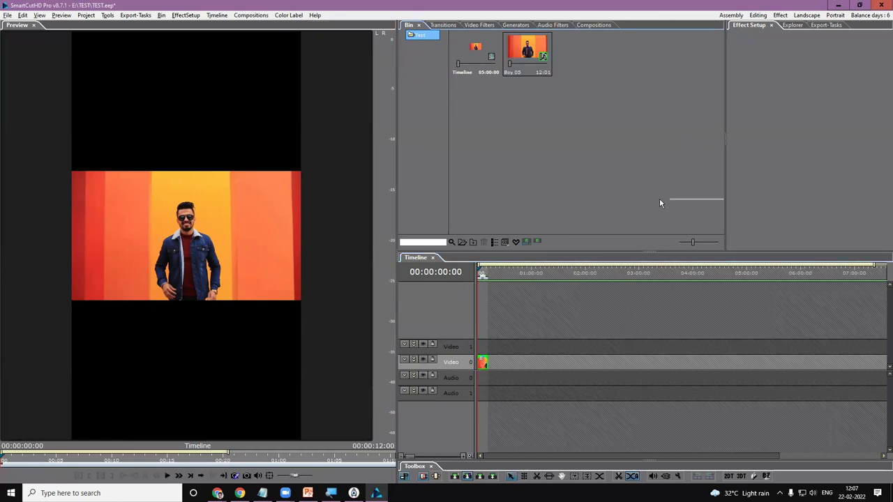
{"action": "left_click", "coordinate": [481, 369]}
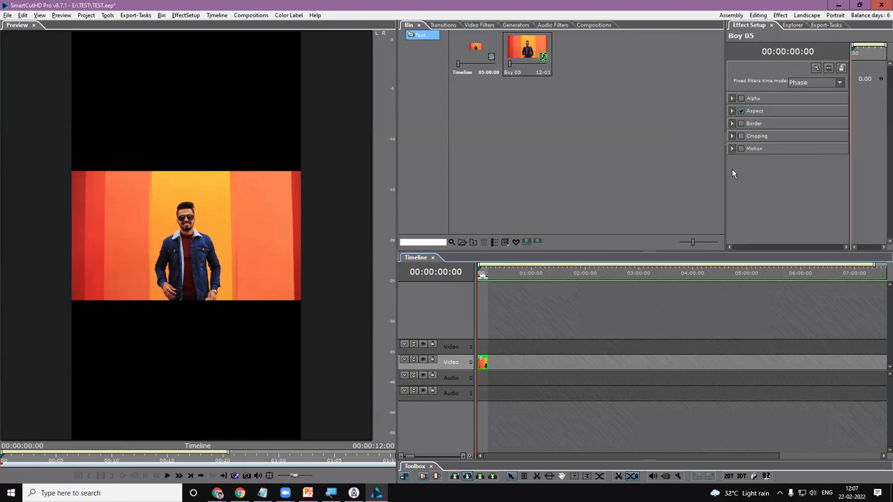
{"action": "left_click_drag", "start_coordinate": [726, 173], "coordinate": [592, 172]}
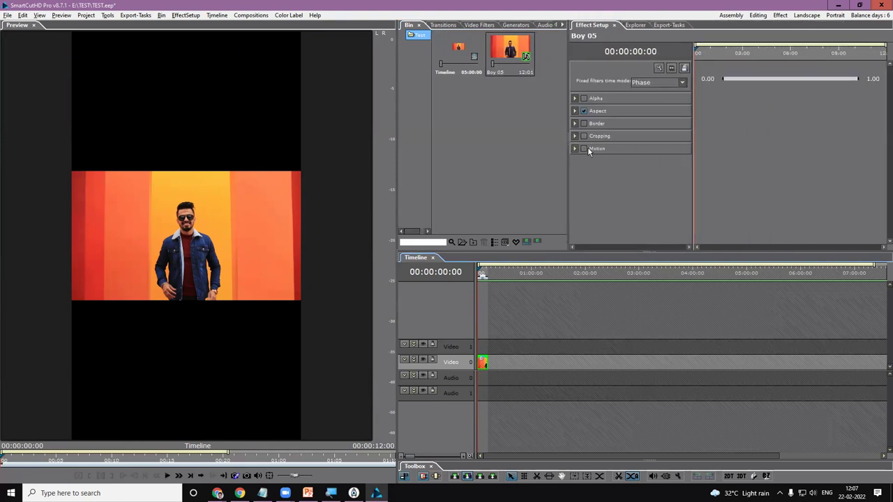
{"action": "left_click_drag", "start_coordinate": [693, 173], "coordinate": [749, 173]}
Step: Try the Motion effect on the Boy 05 clip and switch it off again
{"action": "left_click", "coordinate": [584, 148]}
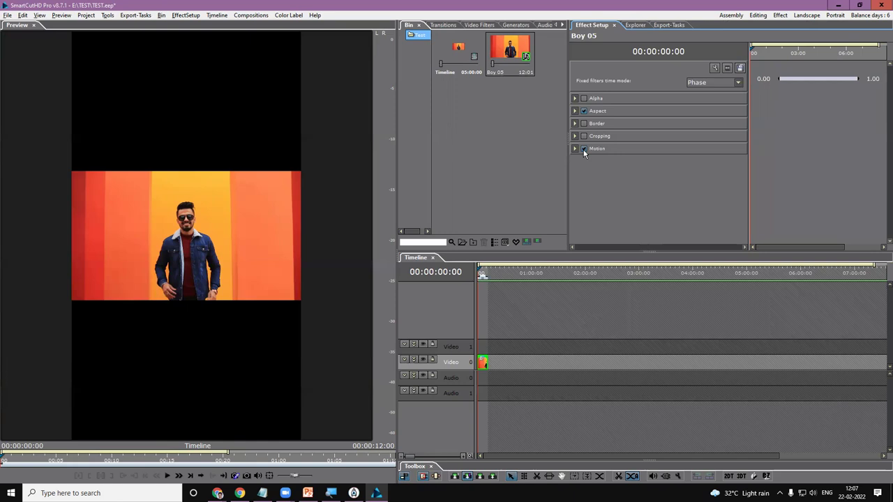
{"action": "left_click", "coordinate": [584, 149]}
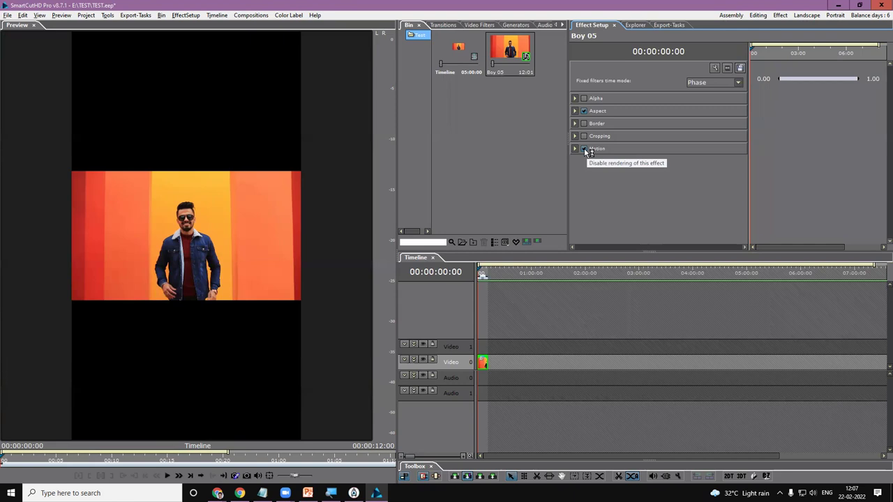
{"action": "left_click", "coordinate": [584, 149]}
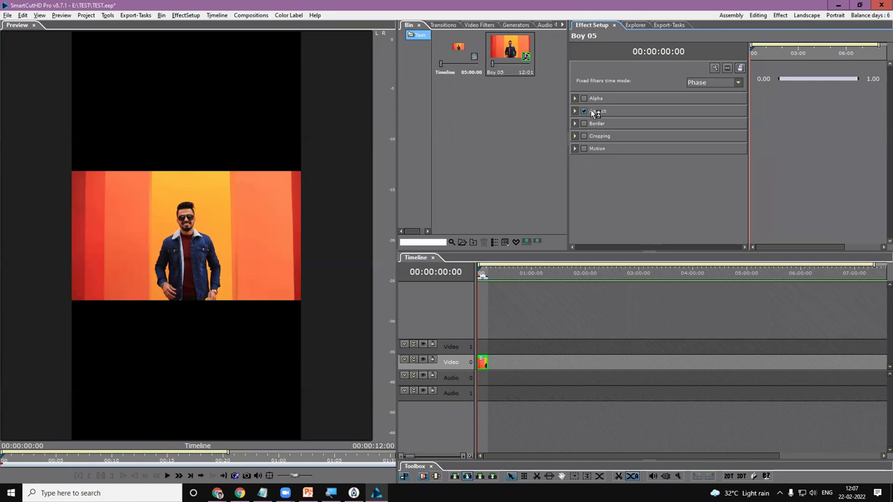
Step: Expand the Boy 05 clip's Aspect settings and give the effect settings more room
{"action": "left_click_drag", "start_coordinate": [567, 121], "coordinate": [533, 120]}
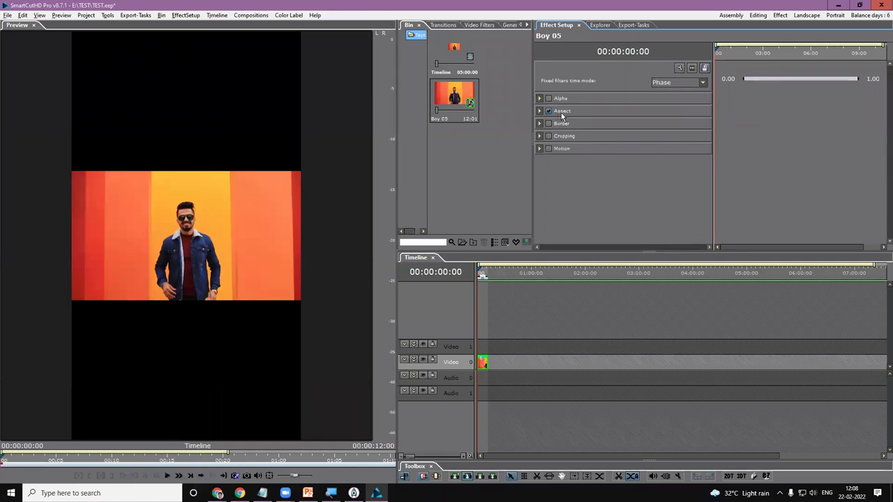
{"action": "left_click", "coordinate": [539, 111]}
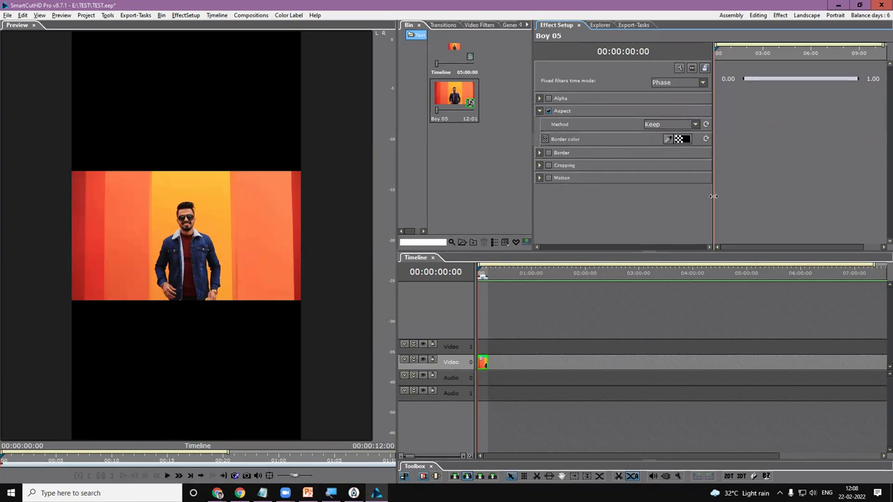
{"action": "left_click_drag", "start_coordinate": [713, 196], "coordinate": [773, 192]}
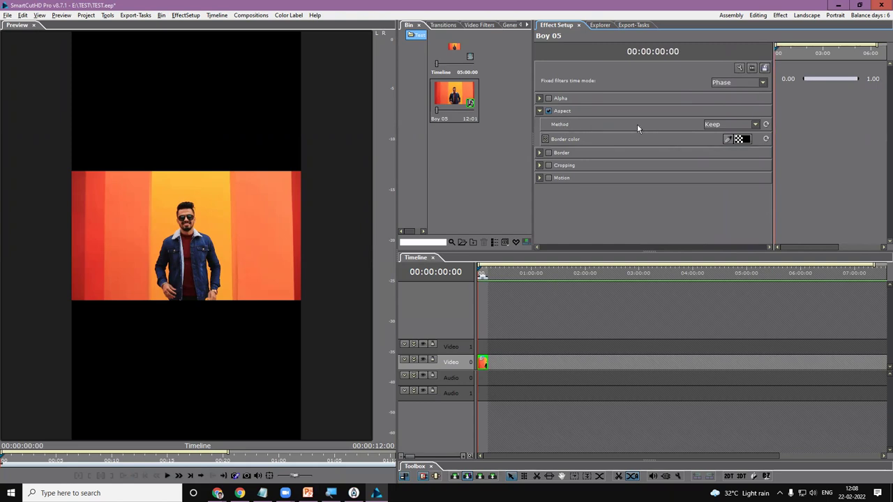
Step: Try the Stretch and Fit and enlarge aspect methods on the Boy 05 clip, and return the method to Keep
{"action": "left_click", "coordinate": [724, 125]}
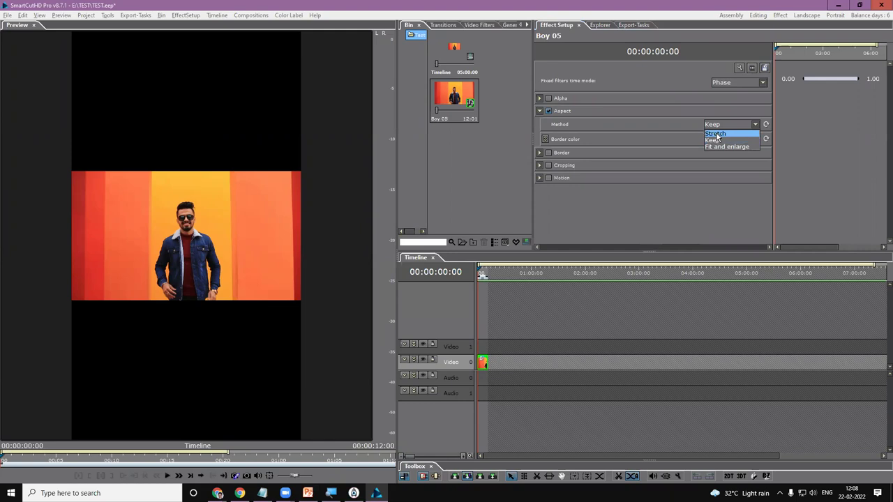
{"action": "left_click", "coordinate": [715, 133]}
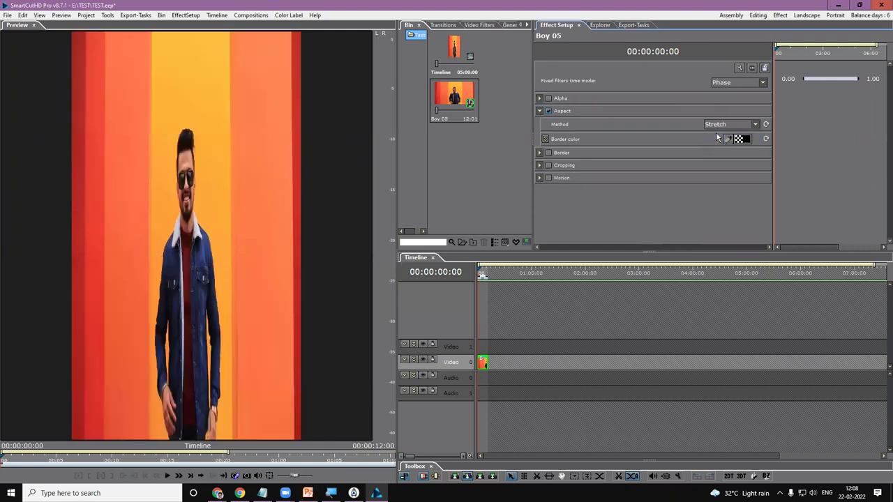
{"action": "left_click", "coordinate": [718, 126]}
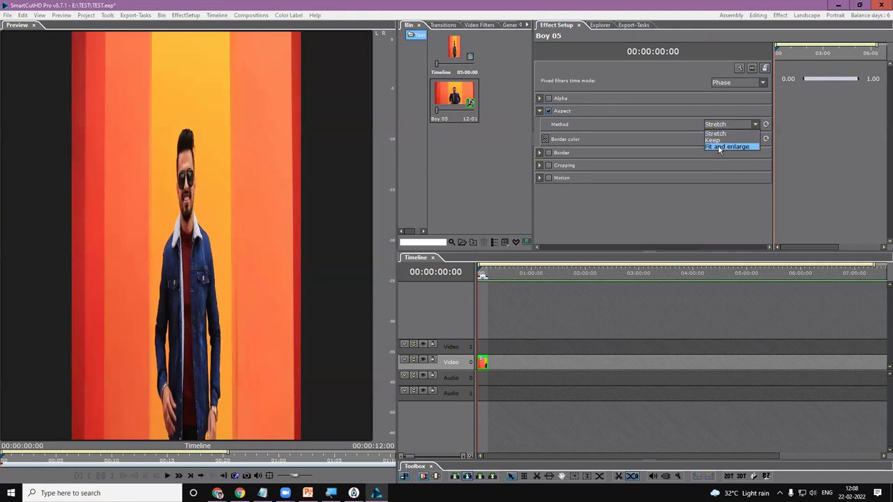
{"action": "left_click", "coordinate": [719, 147]}
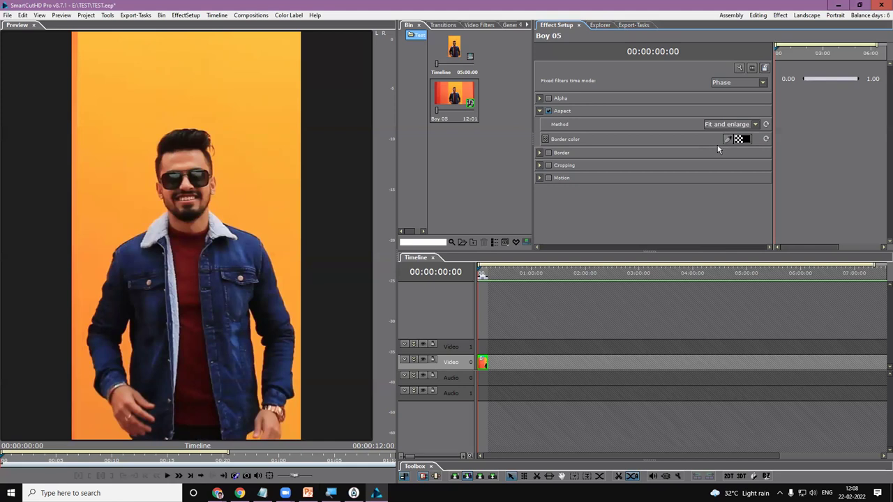
{"action": "scroll", "coordinate": [720, 130], "scroll_direction": "up", "scroll_amount": 2}
{"action": "scroll", "coordinate": [722, 139], "scroll_direction": "up", "scroll_amount": 1}
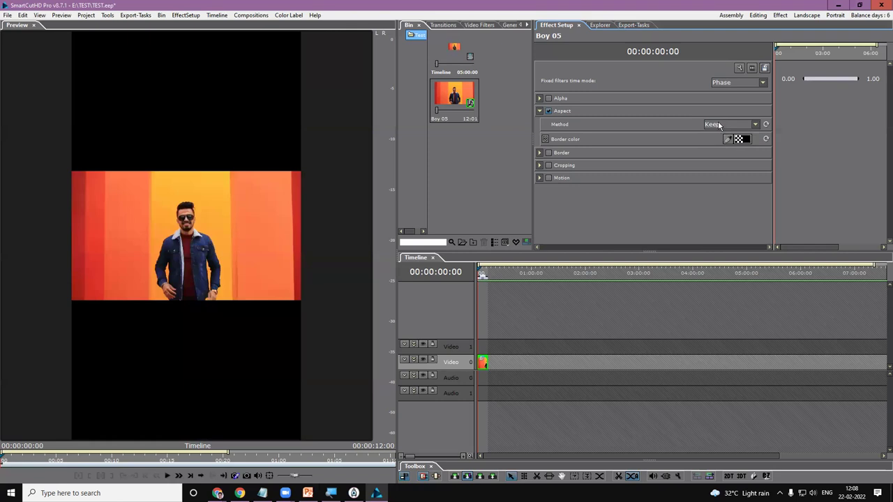
Step: Open the choices for the Boy 05 clip's Aspect method
{"action": "left_click", "coordinate": [719, 125]}
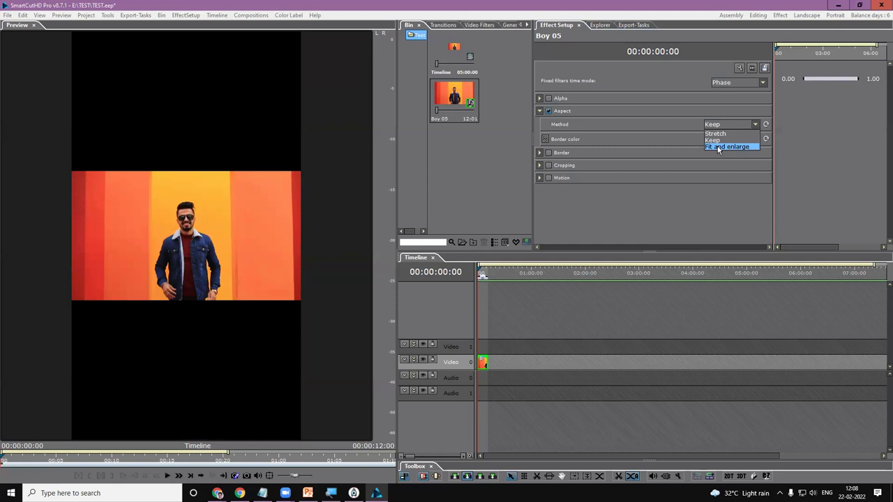
Step: Set the Boy 05 clip's aspect method to Fit and enlarge and play the timeline from the start to 00:00:03:07
{"action": "left_click", "coordinate": [718, 147]}
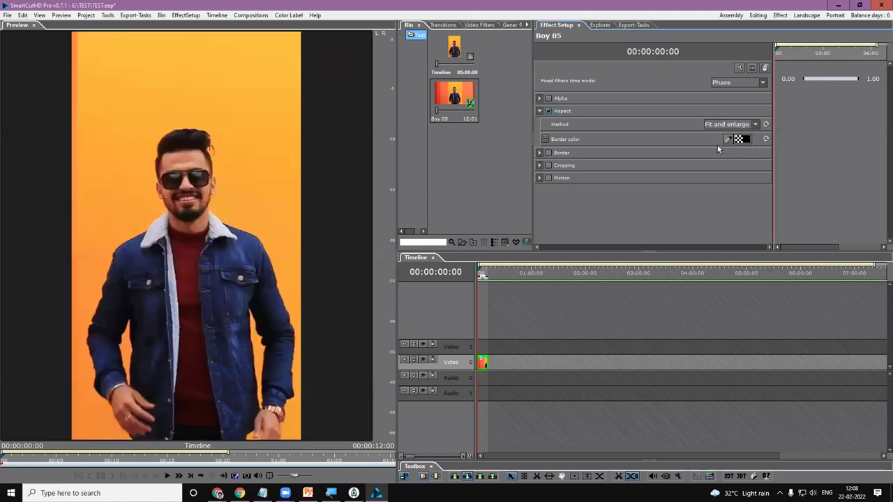
{"action": "left_click", "coordinate": [480, 273]}
{"action": "left_click", "coordinate": [480, 273]}
{"action": "key", "text": "space"}
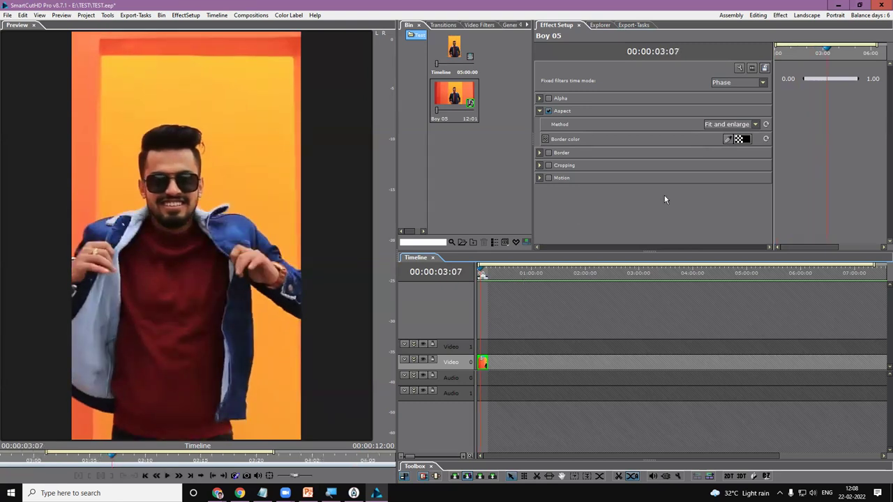
Step: Switch the clip's aspect method to Keep for comparison, and return it to Fit and enlarge
{"action": "left_click", "coordinate": [734, 125]}
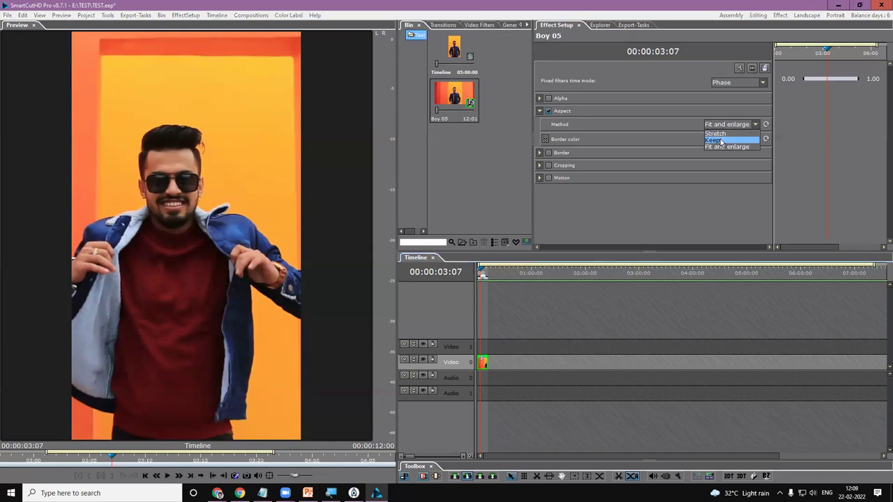
{"action": "left_click", "coordinate": [722, 143]}
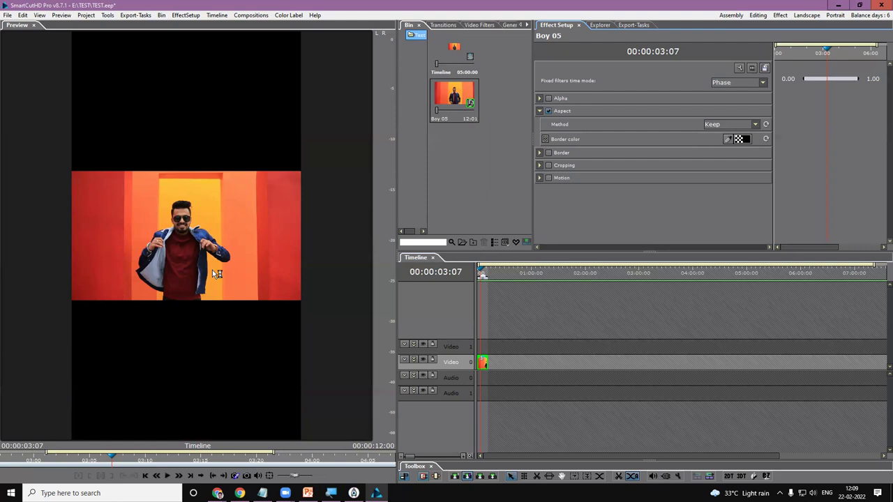
{"action": "left_click", "coordinate": [727, 129]}
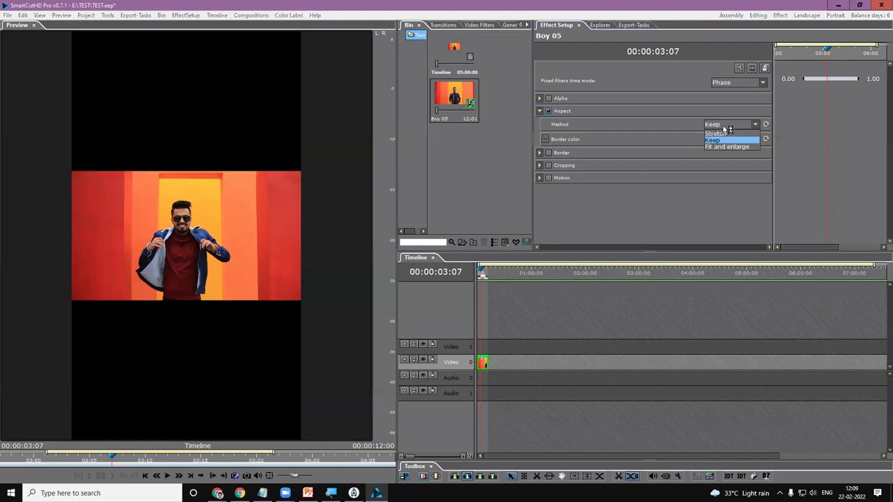
{"action": "left_click", "coordinate": [722, 148]}
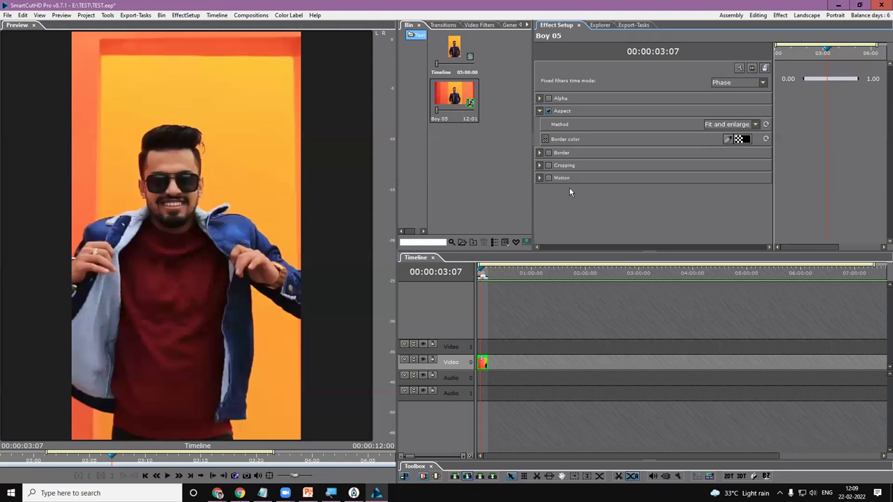
{"action": "left_click", "coordinate": [724, 124]}
{"action": "left_click", "coordinate": [721, 125]}
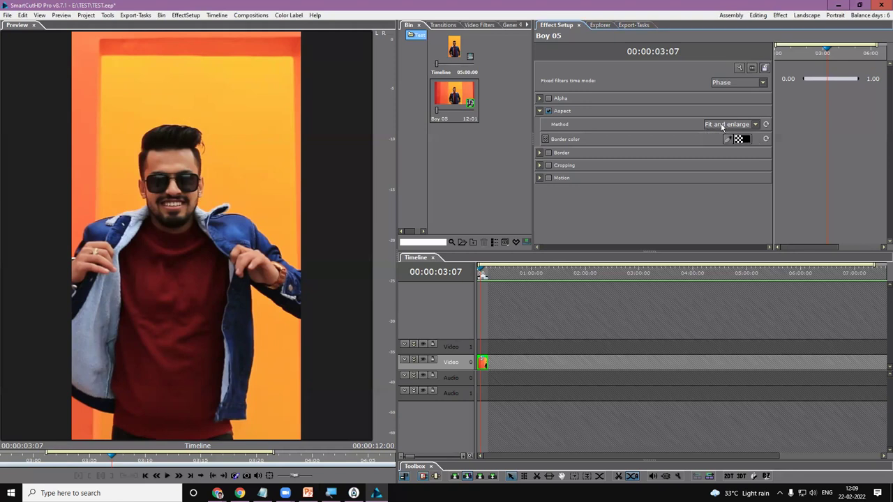
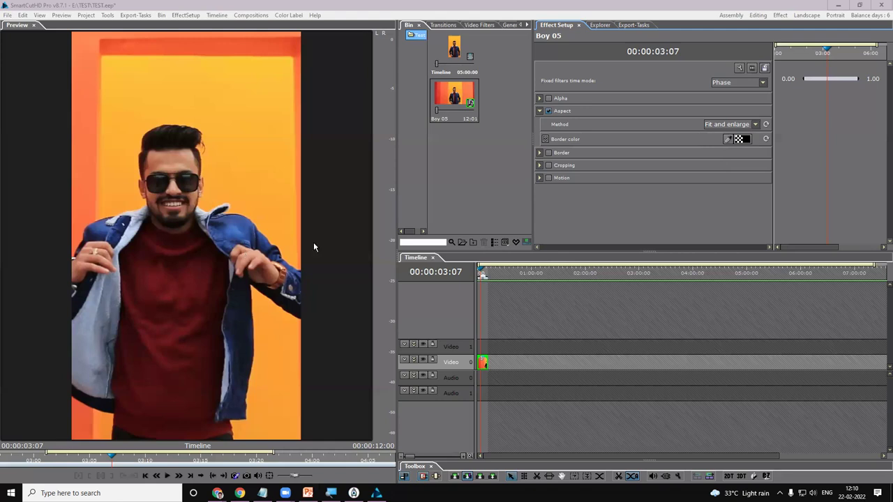
{"action": "left_click", "coordinate": [718, 129]}
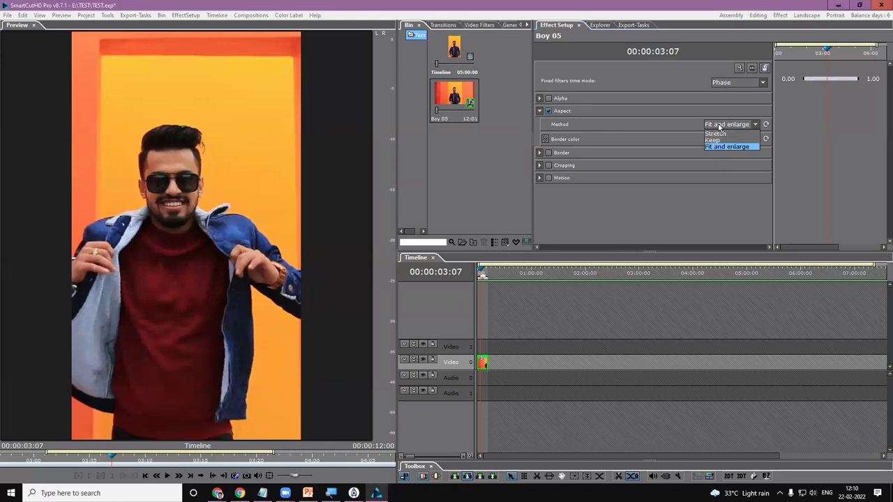
{"action": "left_click", "coordinate": [718, 145]}
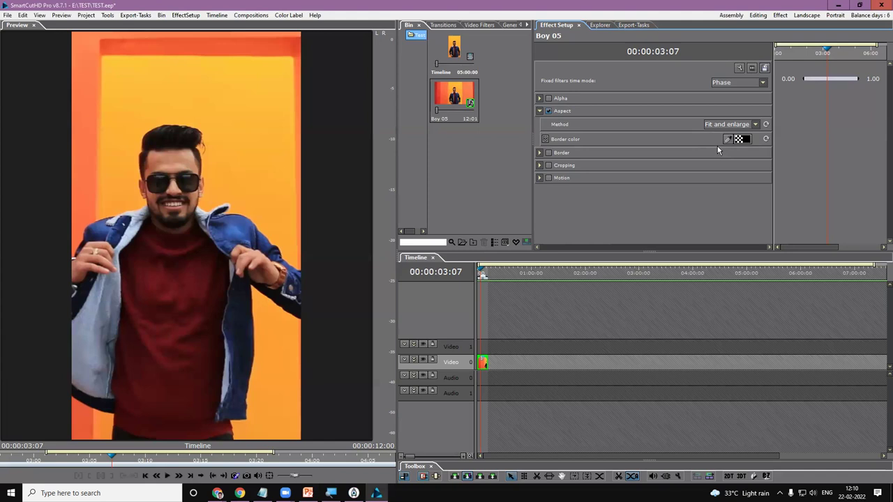
{"action": "left_click", "coordinate": [731, 125]}
{"action": "left_click", "coordinate": [728, 145]}
Step: Enable Motion on the Boy 05 clip and shift its Position X to -0.330
{"action": "left_click", "coordinate": [549, 178]}
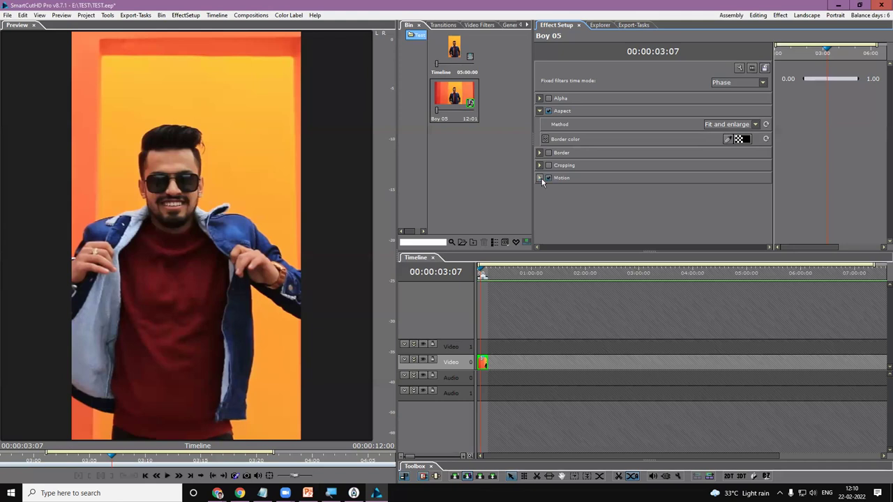
{"action": "left_click", "coordinate": [539, 178]}
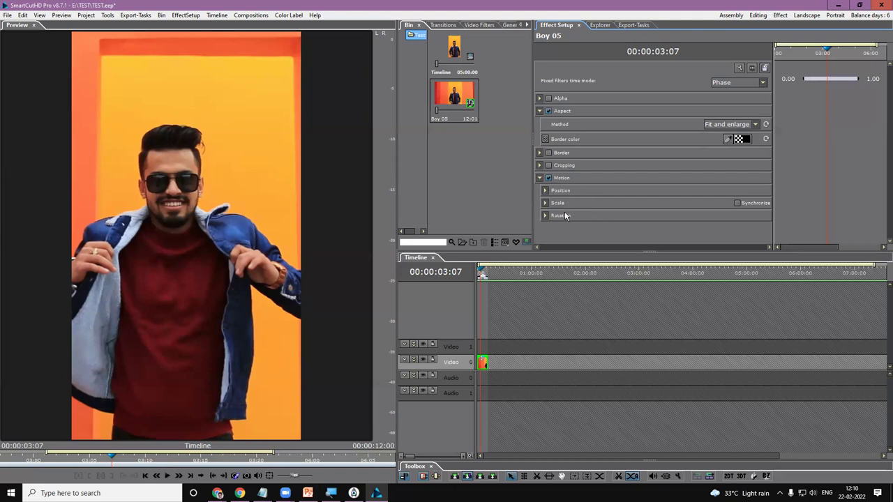
{"action": "left_click", "coordinate": [546, 191]}
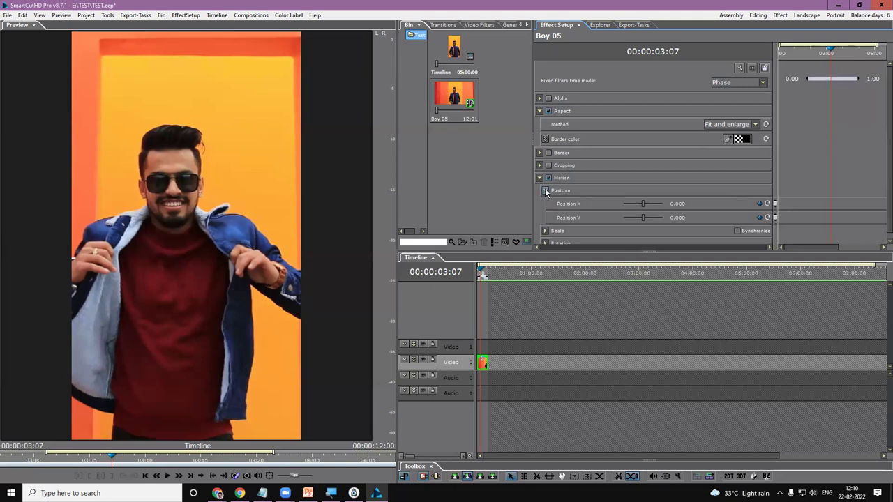
{"action": "left_click", "coordinate": [676, 204]}
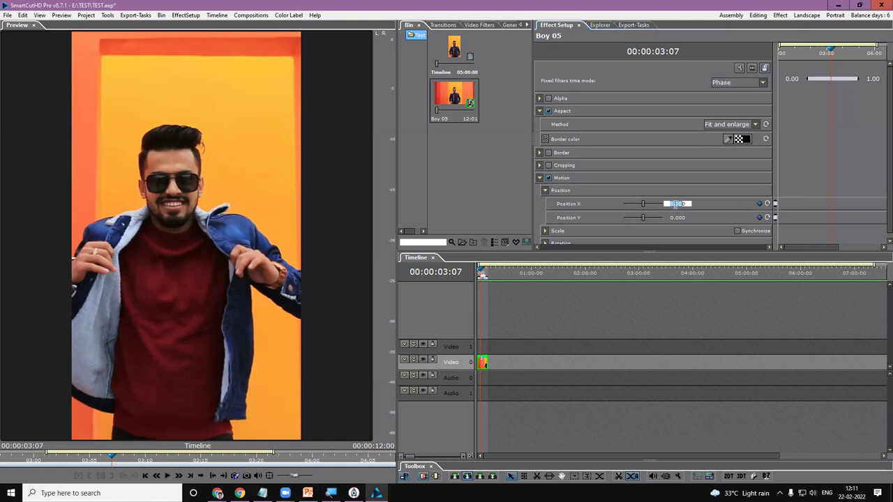
{"action": "type", "text": "-0.08"}
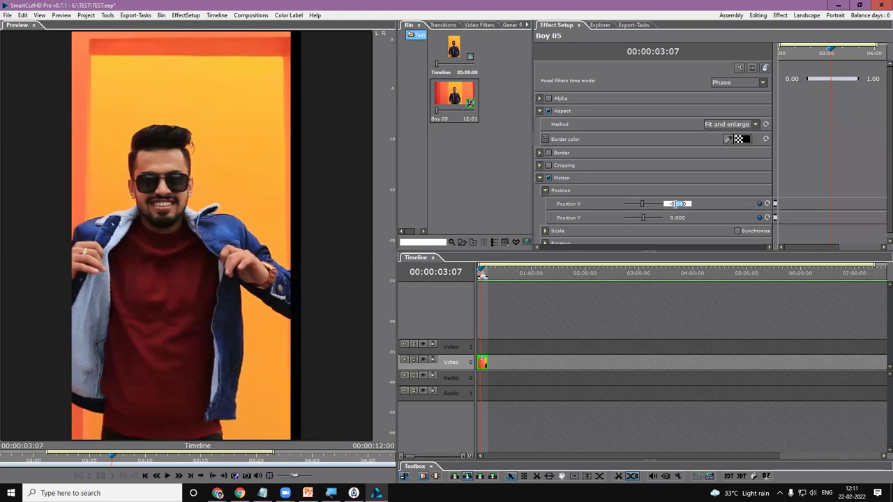
{"action": "scroll", "coordinate": [675, 204], "scroll_direction": "down", "scroll_amount": 5}
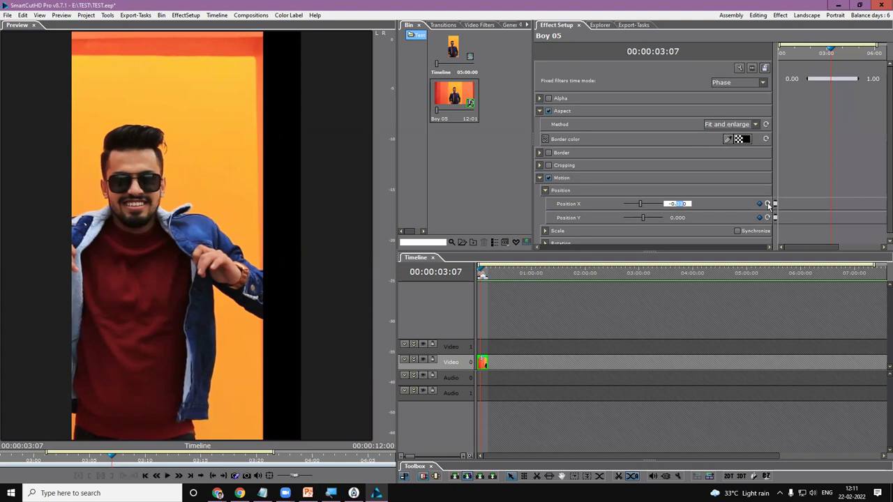
Step: Set the clip's aspect method to Keep and reset its Position X to the default
{"action": "left_click", "coordinate": [733, 124]}
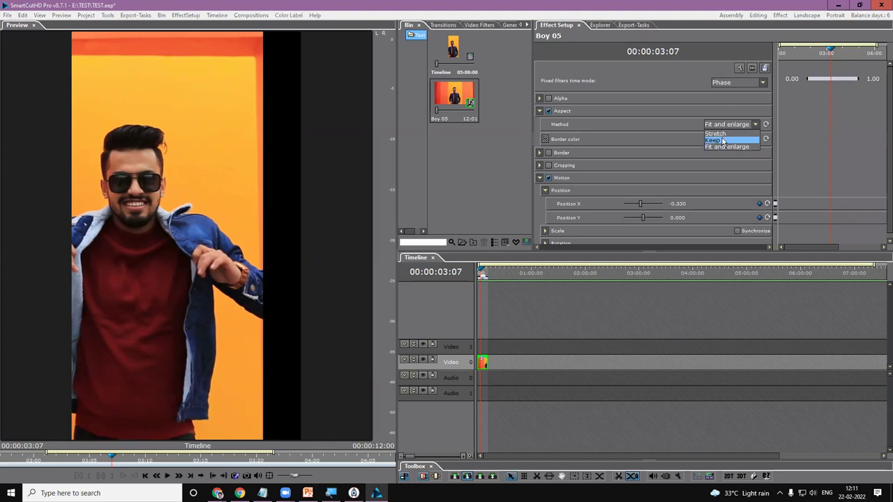
{"action": "left_click", "coordinate": [714, 140]}
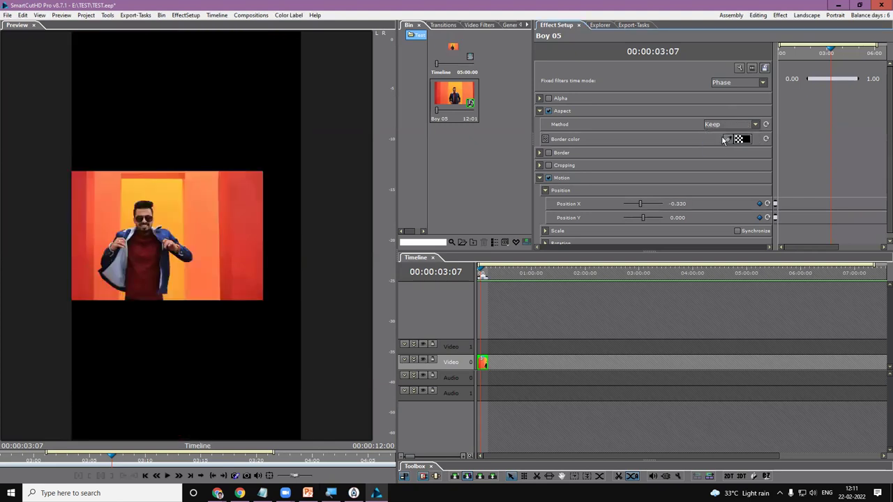
{"action": "left_click", "coordinate": [767, 203]}
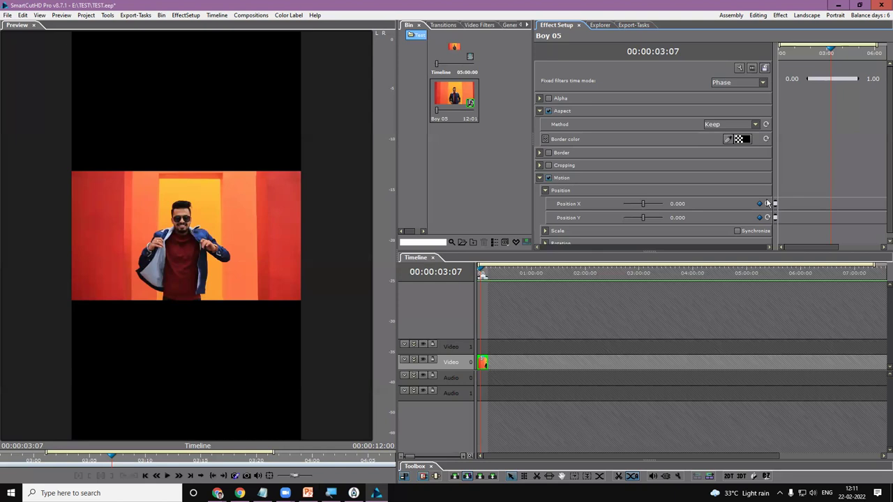
{"action": "left_click", "coordinate": [546, 190]}
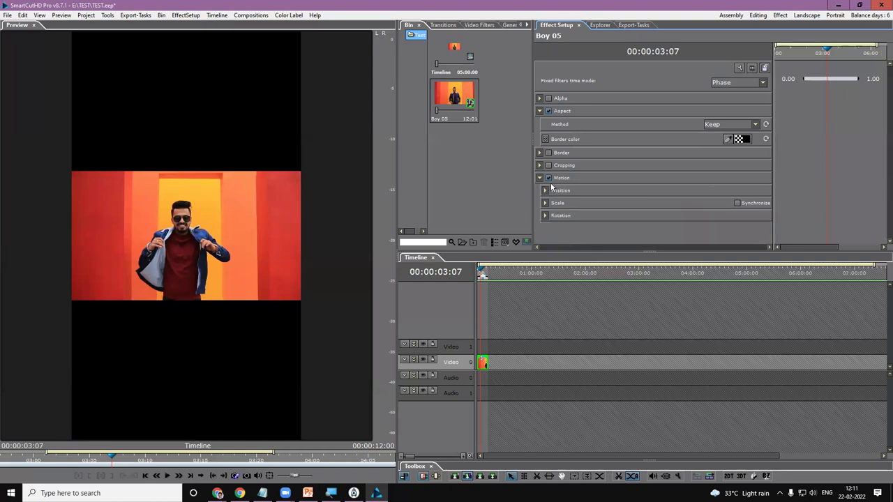
{"action": "left_click", "coordinate": [718, 125]}
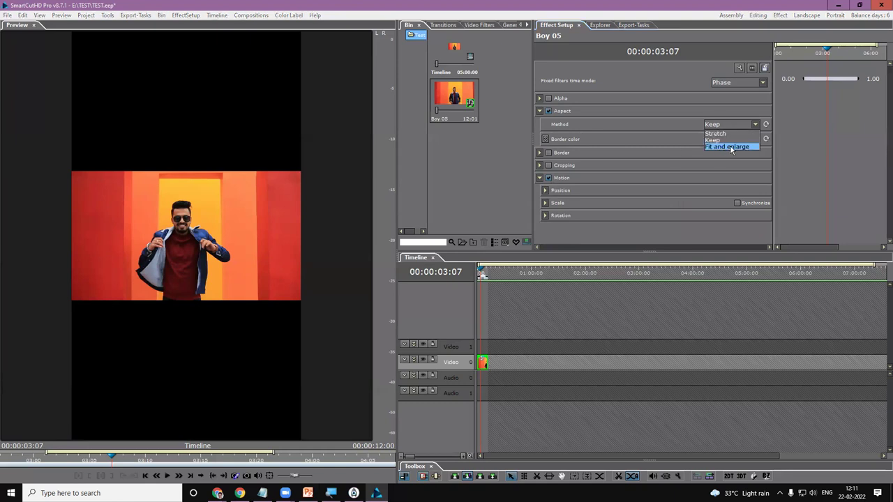
{"action": "left_click", "coordinate": [719, 130]}
{"action": "left_click", "coordinate": [719, 130]}
{"action": "left_click", "coordinate": [713, 139]}
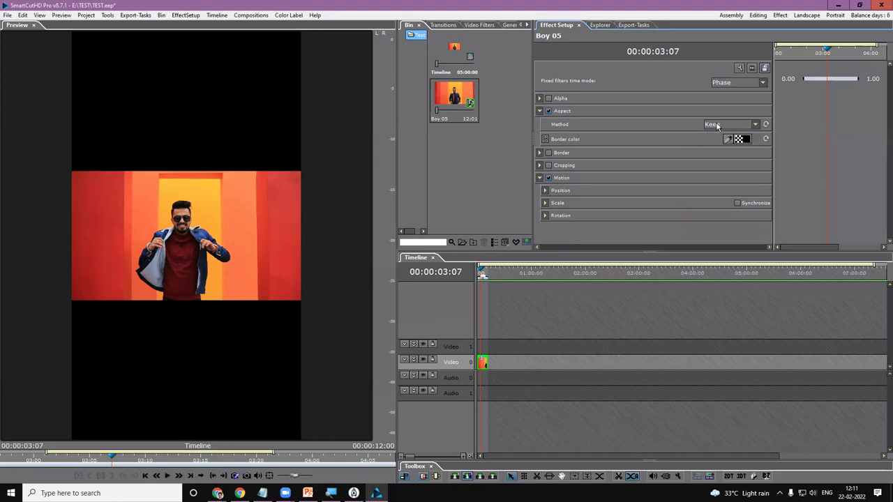
Step: Synchronize the clip's Motion scale axes and enlarge Scale X and Y to 319 so the picture fills the portrait frame
{"action": "left_click", "coordinate": [549, 178]}
{"action": "left_click", "coordinate": [545, 204]}
{"action": "left_click", "coordinate": [737, 204]}
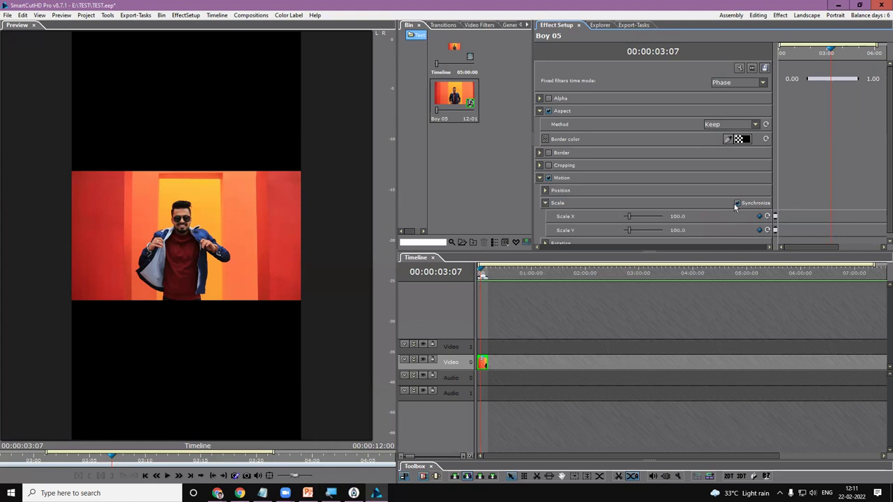
{"action": "double_click", "coordinate": [677, 216]}
{"action": "scroll", "coordinate": [676, 216], "scroll_direction": "up", "scroll_amount": 20}
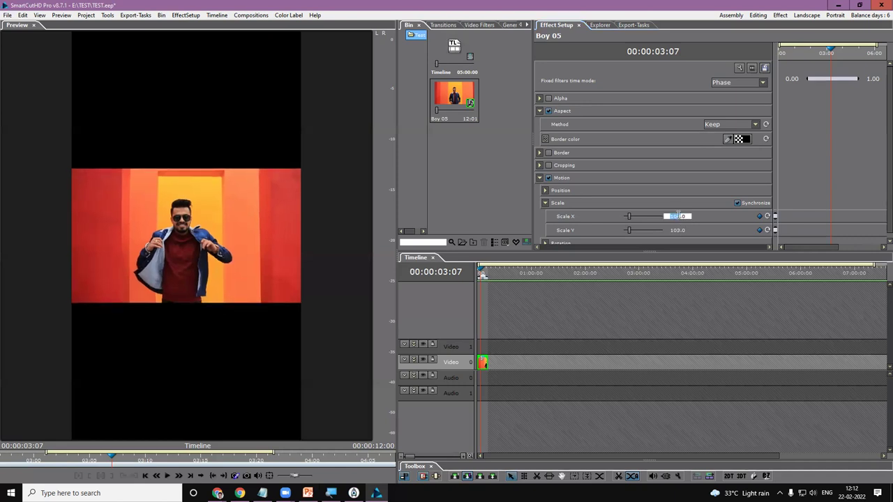
{"action": "scroll", "coordinate": [677, 217], "scroll_direction": "up", "scroll_amount": 20}
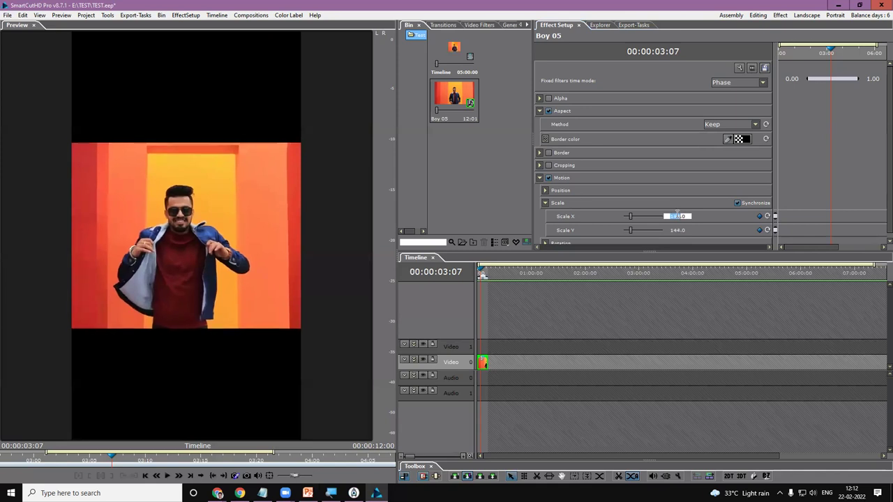
{"action": "scroll", "coordinate": [677, 215], "scroll_direction": "up", "scroll_amount": 20}
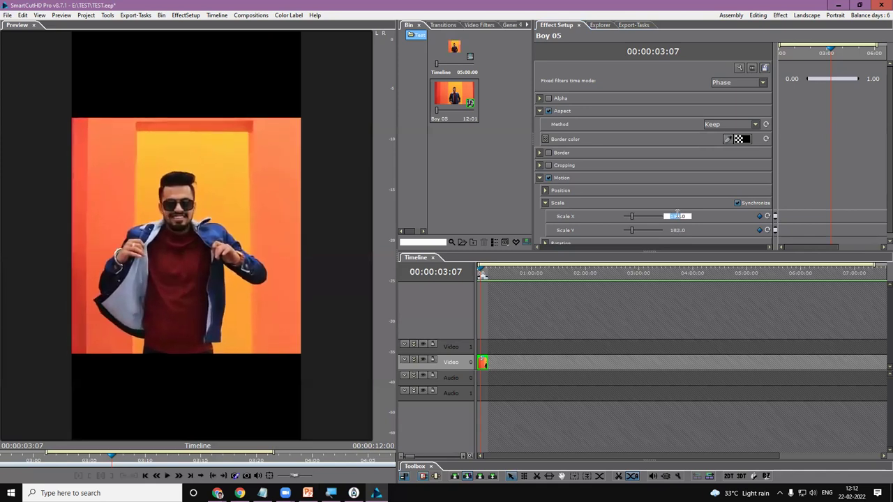
{"action": "scroll", "coordinate": [677, 215], "scroll_direction": "up", "scroll_amount": 20}
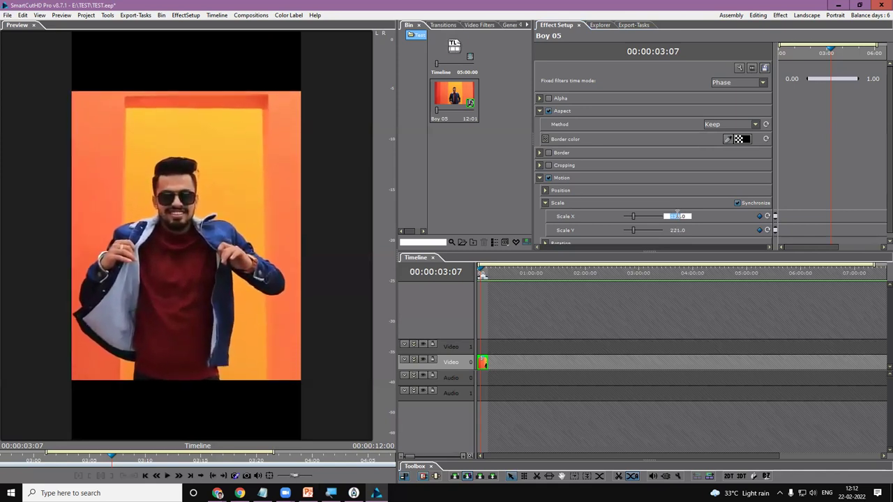
{"action": "scroll", "coordinate": [677, 215], "scroll_direction": "up", "scroll_amount": 20}
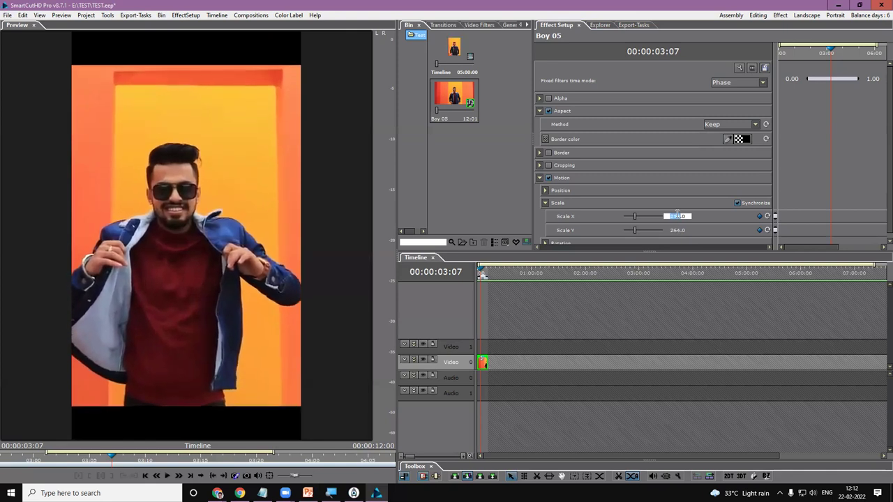
{"action": "scroll", "coordinate": [677, 215], "scroll_direction": "down", "scroll_amount": 20}
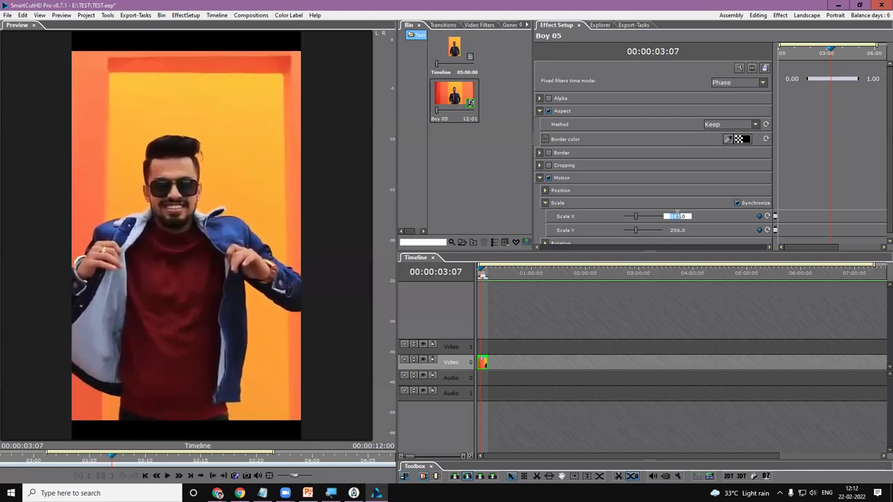
{"action": "scroll", "coordinate": [677, 215], "scroll_direction": "up", "scroll_amount": 20}
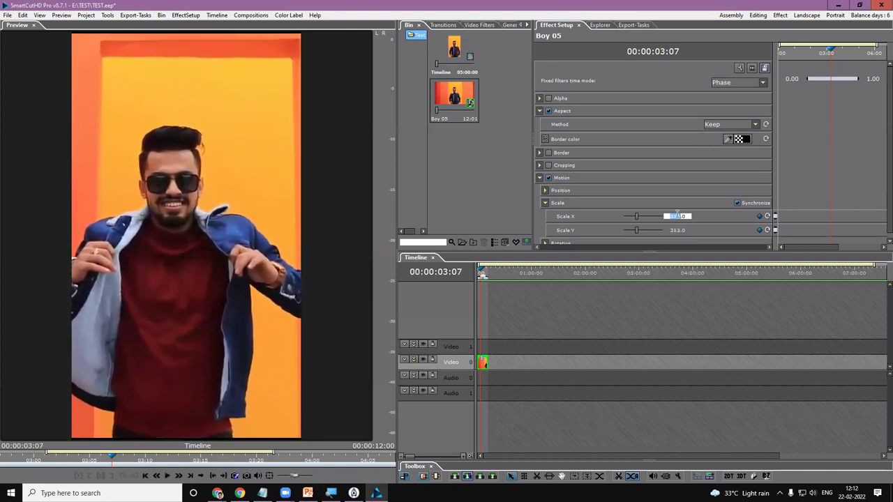
{"action": "scroll", "coordinate": [677, 215], "scroll_direction": "up", "scroll_amount": 3}
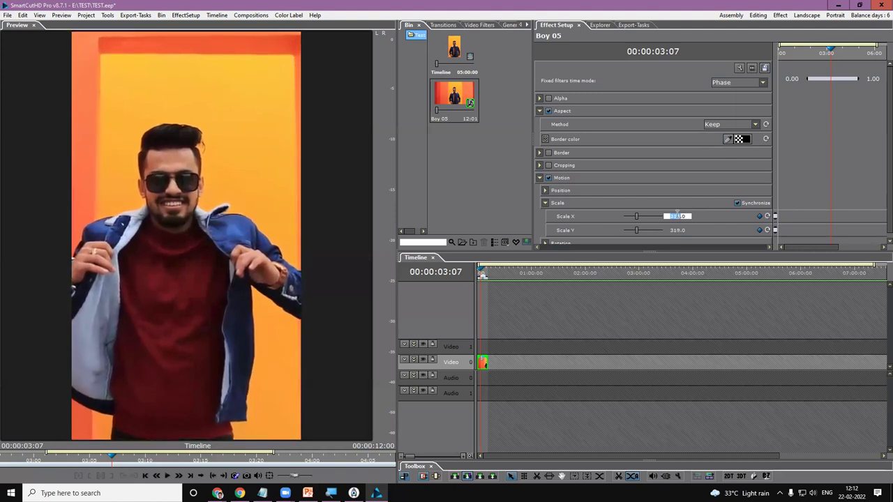
Step: Shift the enlarged clip horizontally by setting its Motion Position X to -0.450
{"action": "left_click", "coordinate": [544, 203]}
{"action": "left_click", "coordinate": [545, 190]}
{"action": "left_click", "coordinate": [679, 204]}
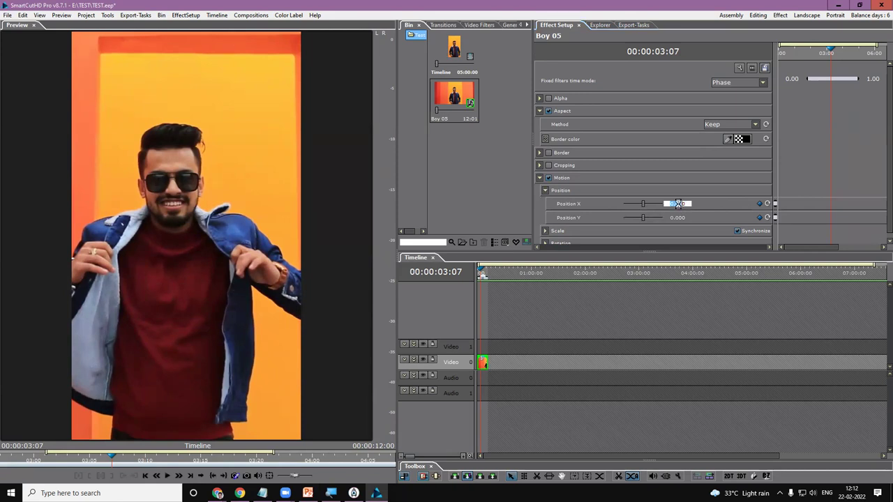
{"action": "scroll", "coordinate": [678, 204], "scroll_direction": "down", "scroll_amount": 10}
{"action": "scroll", "coordinate": [678, 204], "scroll_direction": "down", "scroll_amount": 5}
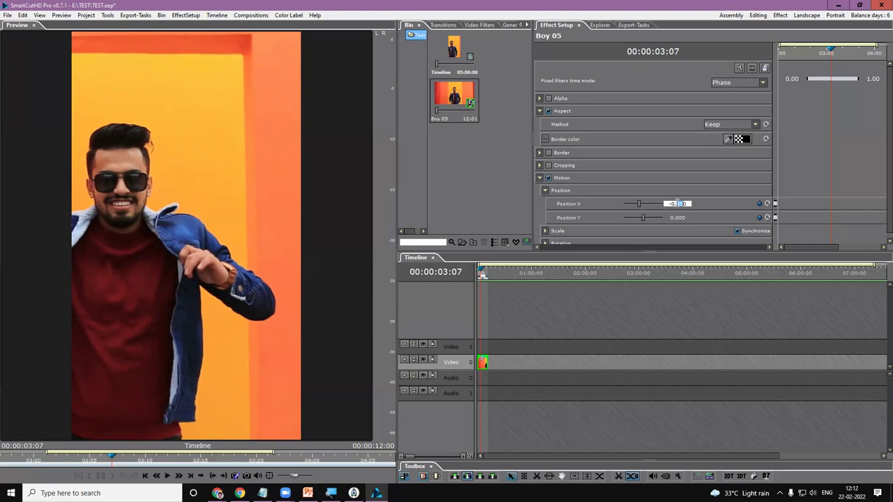
Step: Widen the Bin area at the expense of the effect settings, and minimize the editor to show the desktop
{"action": "left_click_drag", "start_coordinate": [533, 111], "coordinate": [667, 125]}
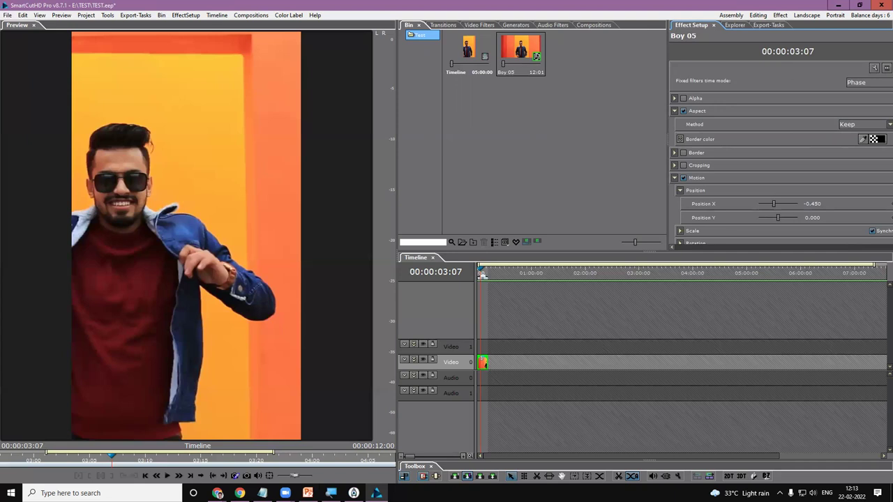
{"action": "left_click", "coordinate": [839, 4]}
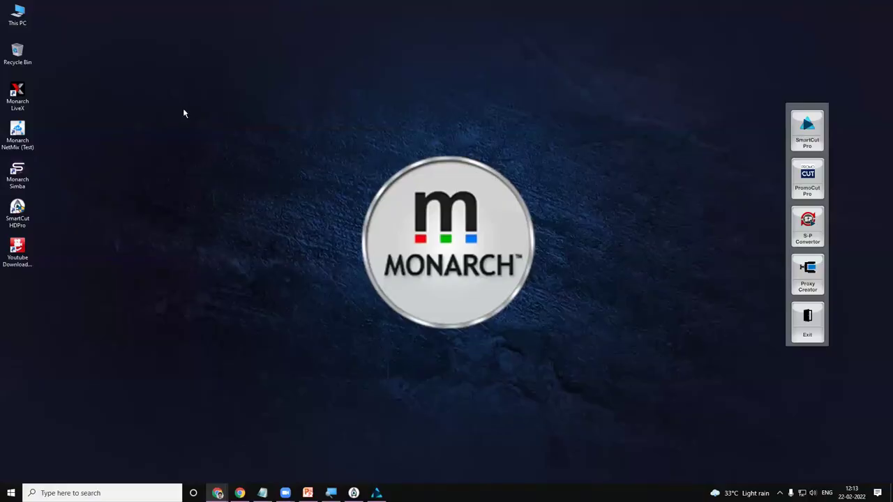
Step: Open the computer's system properties and highlight the processor model number in the device specifications
{"action": "right_click", "coordinate": [14, 16]}
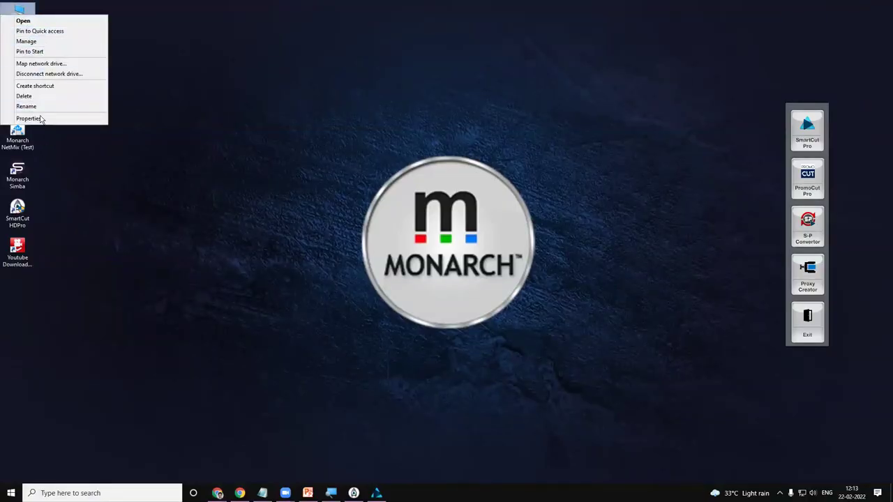
{"action": "left_click", "coordinate": [29, 118]}
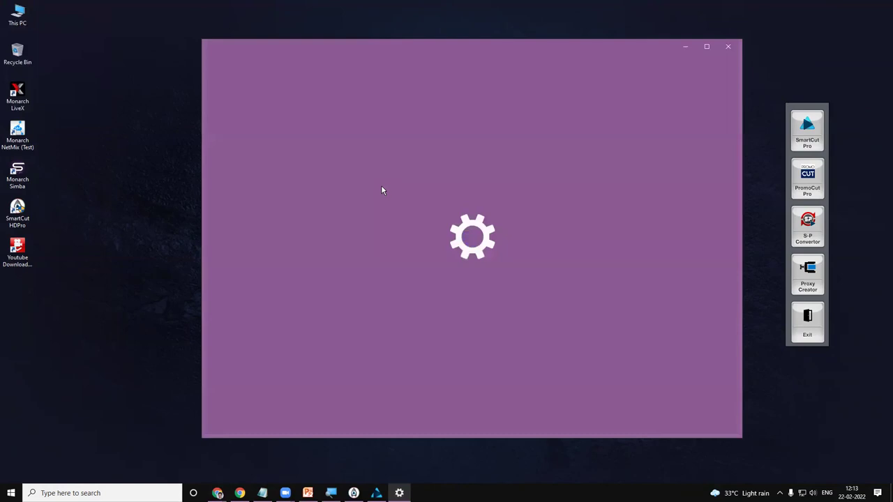
{"action": "left_click_drag", "start_coordinate": [477, 171], "coordinate": [506, 174]}
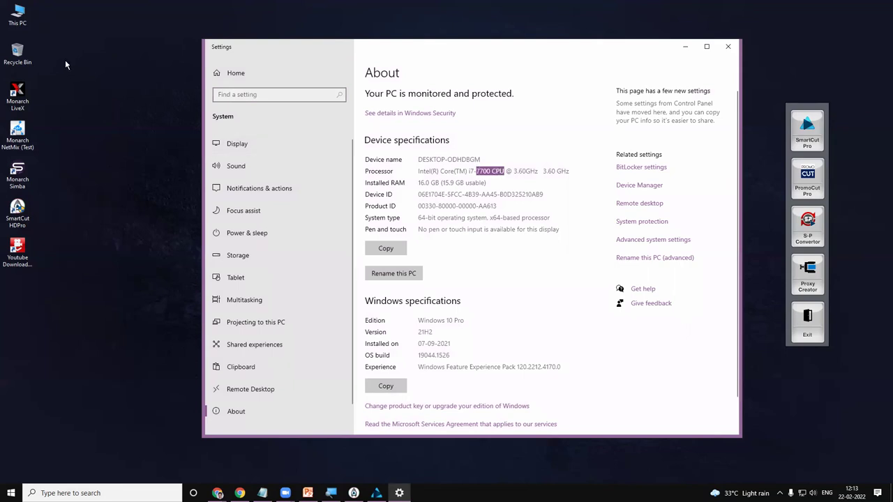
Step: Browse drive E: through INSTALLATION MATERIAL & SETUPS and 8.1 SETUPS to the inner For-6th-to-9th-Gen folder
{"action": "double_click", "coordinate": [18, 16]}
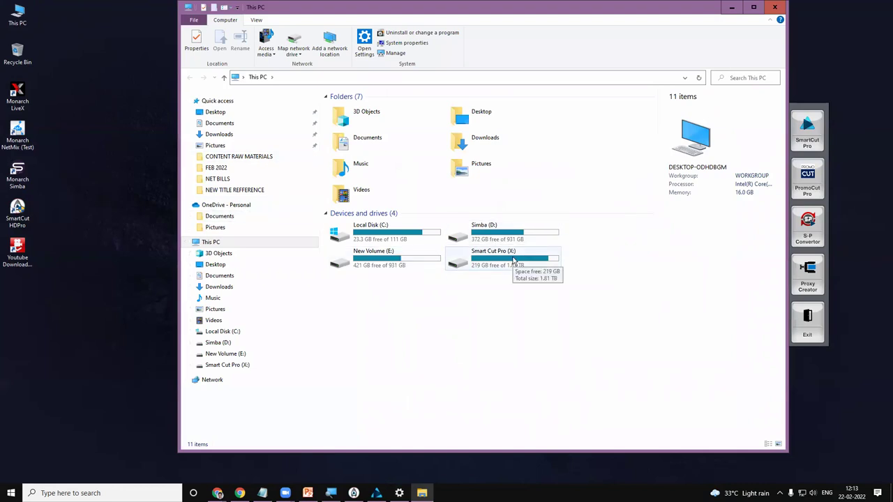
{"action": "double_click", "coordinate": [373, 256]}
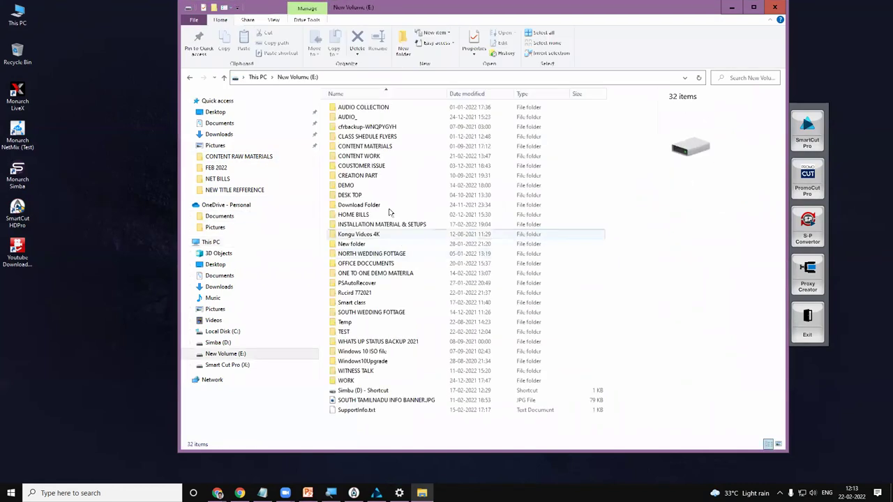
{"action": "double_click", "coordinate": [387, 225]}
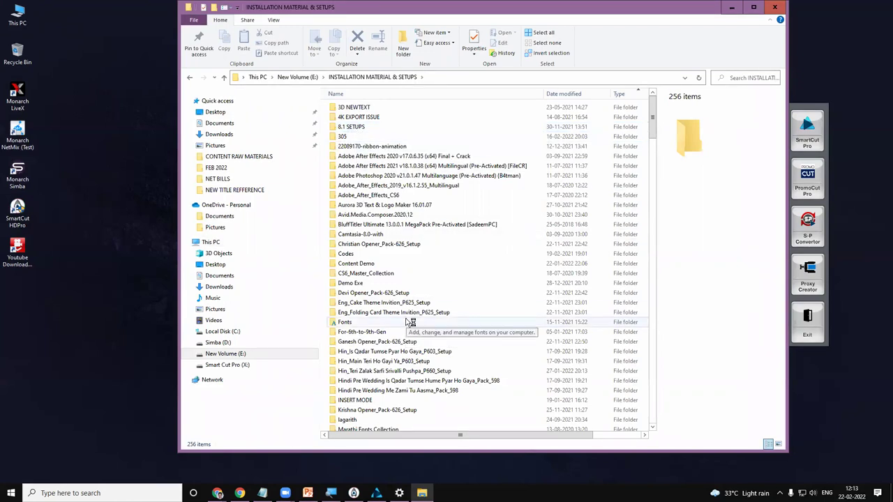
{"action": "scroll", "coordinate": [411, 312], "scroll_direction": "down", "scroll_amount": 5}
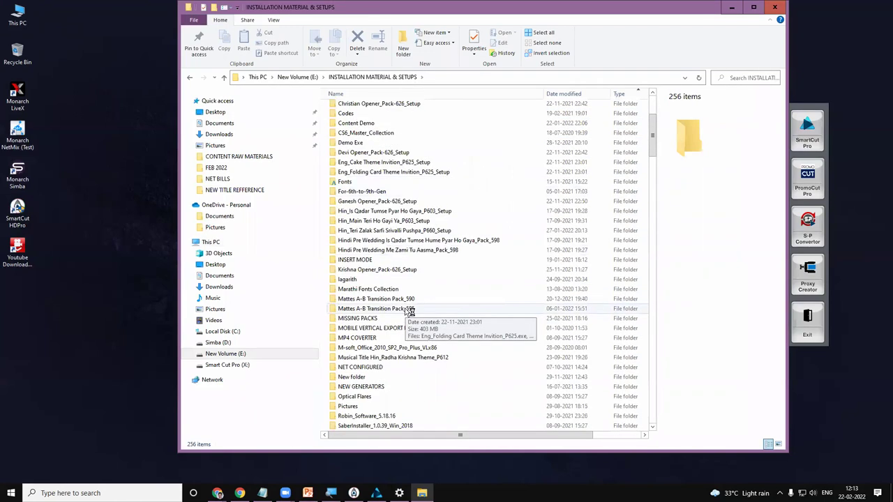
{"action": "scroll", "coordinate": [410, 312], "scroll_direction": "up", "scroll_amount": 5}
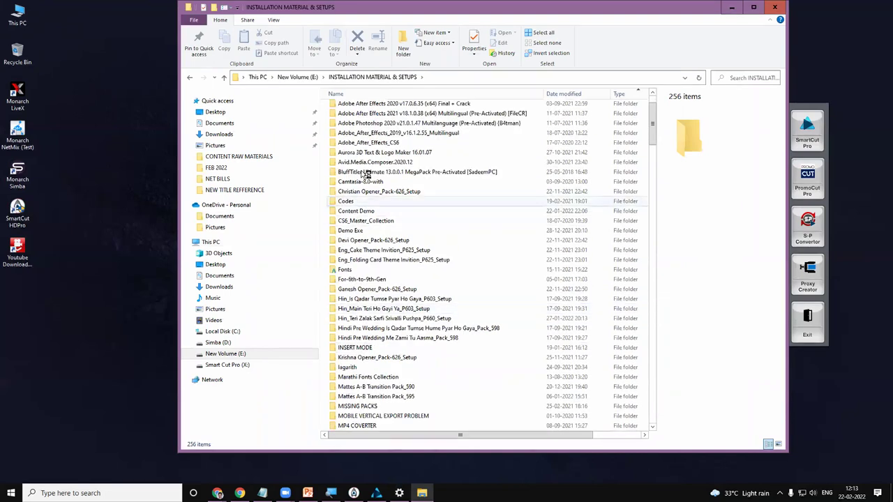
{"action": "double_click", "coordinate": [350, 127]}
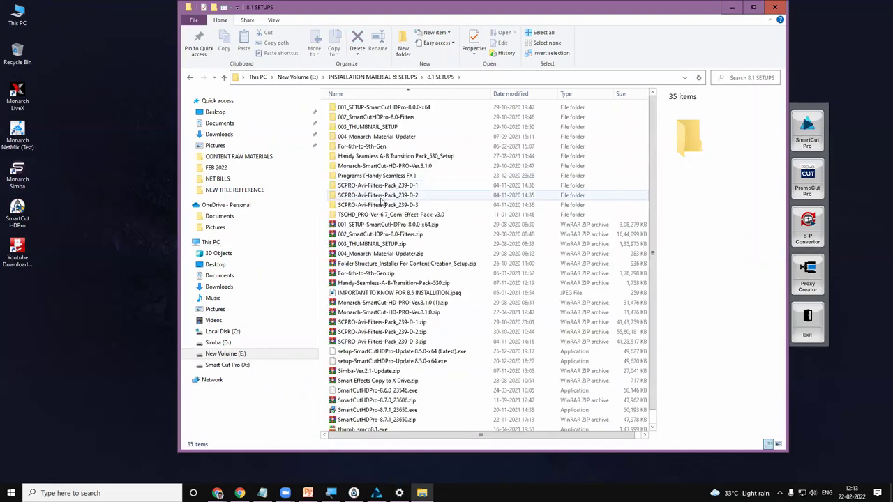
{"action": "double_click", "coordinate": [363, 148]}
{"action": "double_click", "coordinate": [351, 109]}
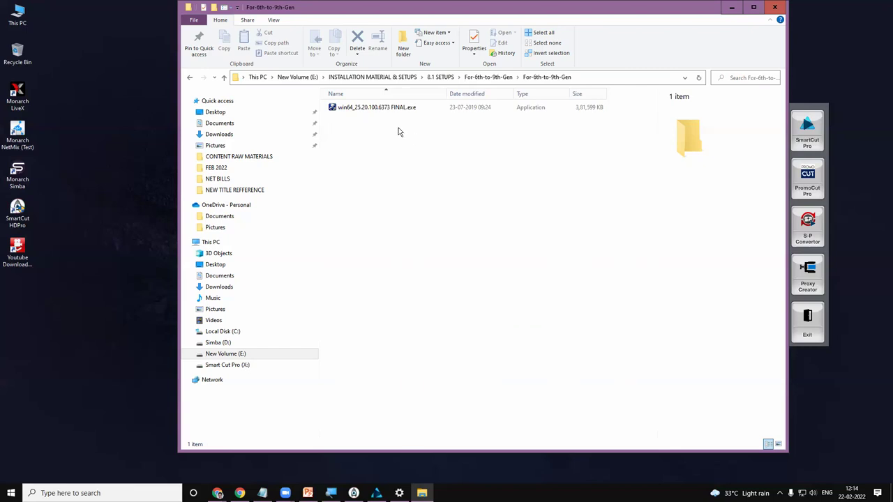
Step: Reopen the computer's system properties and check which processor generation is listed by highlighting its model number
{"action": "left_click", "coordinate": [20, 25]}
{"action": "right_click", "coordinate": [14, 24]}
{"action": "left_click", "coordinate": [60, 126]}
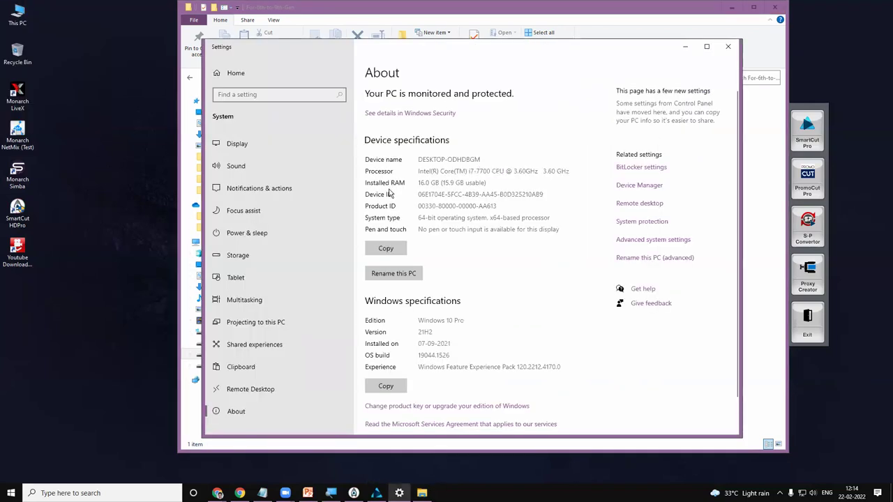
{"action": "left_click_drag", "start_coordinate": [418, 171], "coordinate": [508, 173]}
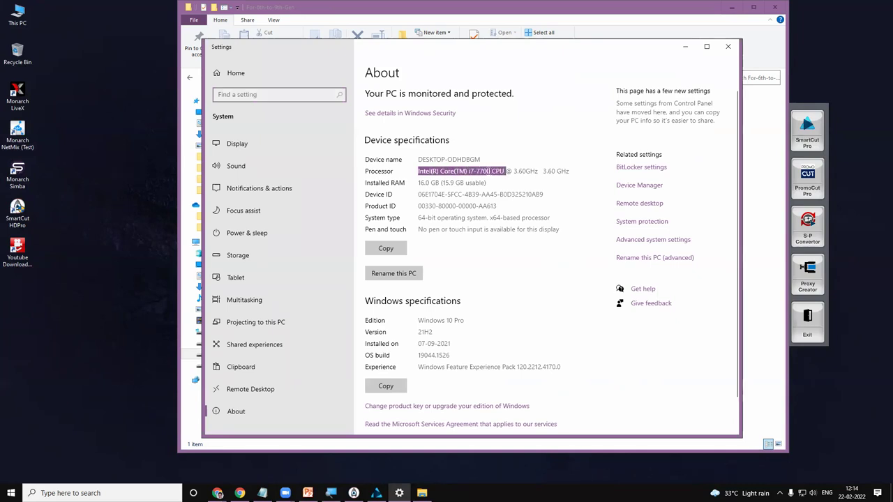
{"action": "left_click", "coordinate": [479, 171]}
{"action": "left_click_drag", "start_coordinate": [477, 171], "coordinate": [506, 172]}
Step: Return to the For-6th-to-9th-Gen folder, examine the win64_25.20.100.6373 FINAL.exe installer, and close the folder window
{"action": "left_click", "coordinate": [648, 33]}
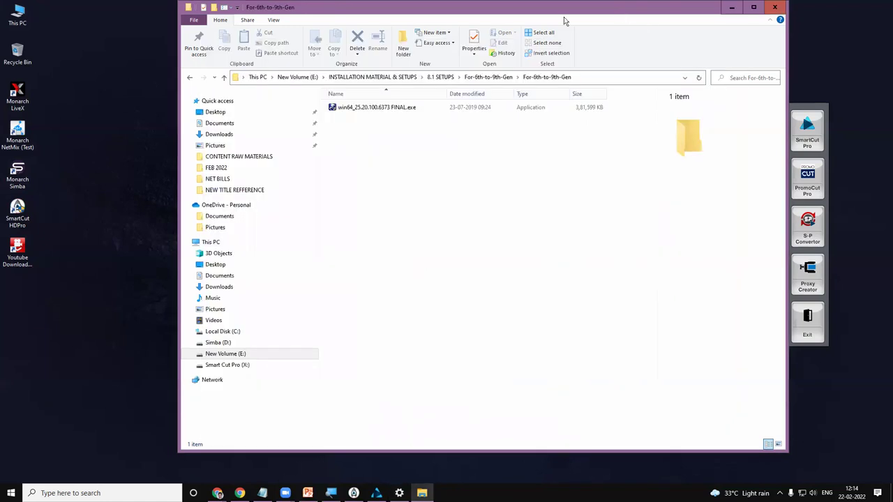
{"action": "left_click", "coordinate": [382, 112]}
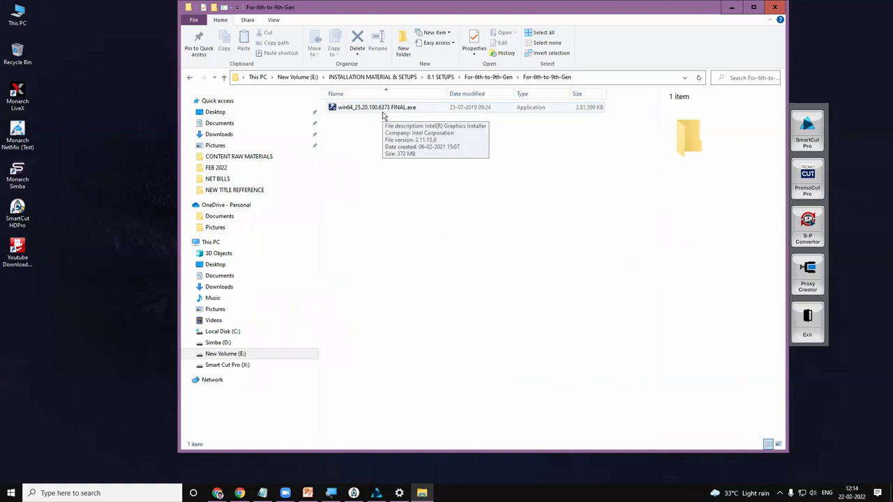
{"action": "left_click", "coordinate": [775, 7]}
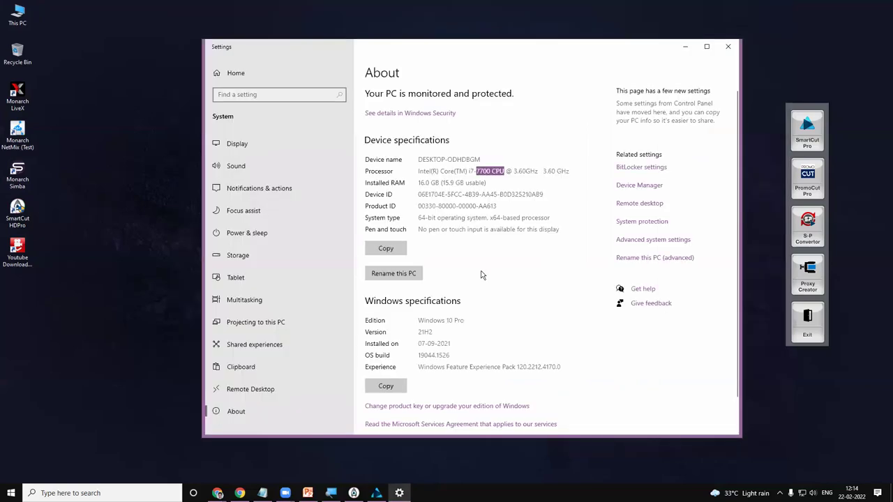
Step: Switch back to SmartCutHD Pro, examine the Intel Quicksync option in the Performance preferences, and leave without changing anything
{"action": "left_click", "coordinate": [376, 494]}
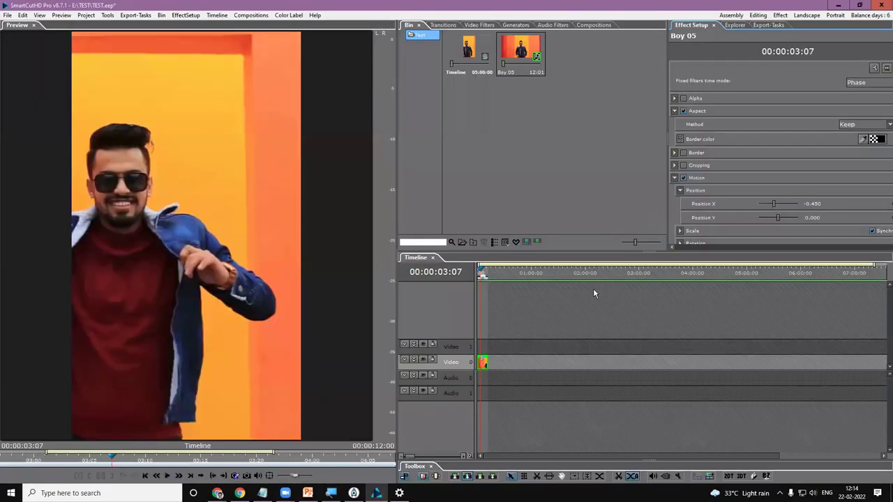
{"action": "left_click", "coordinate": [23, 15]}
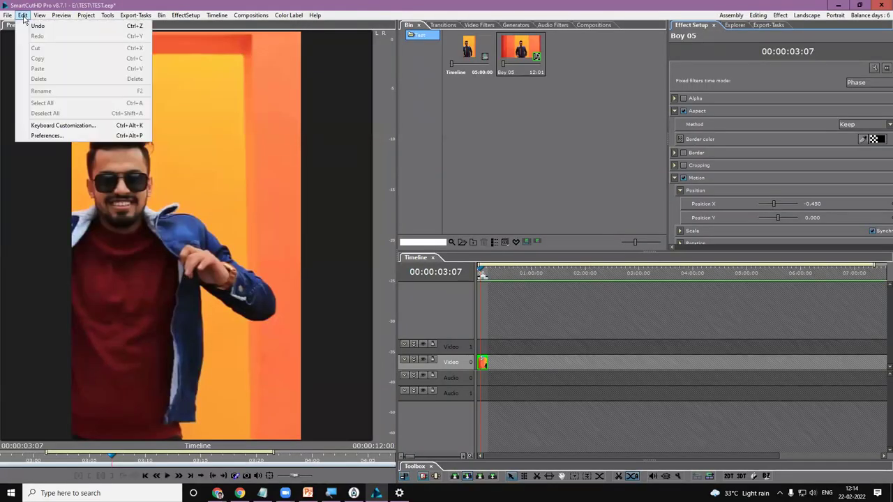
{"action": "left_click", "coordinate": [42, 135]}
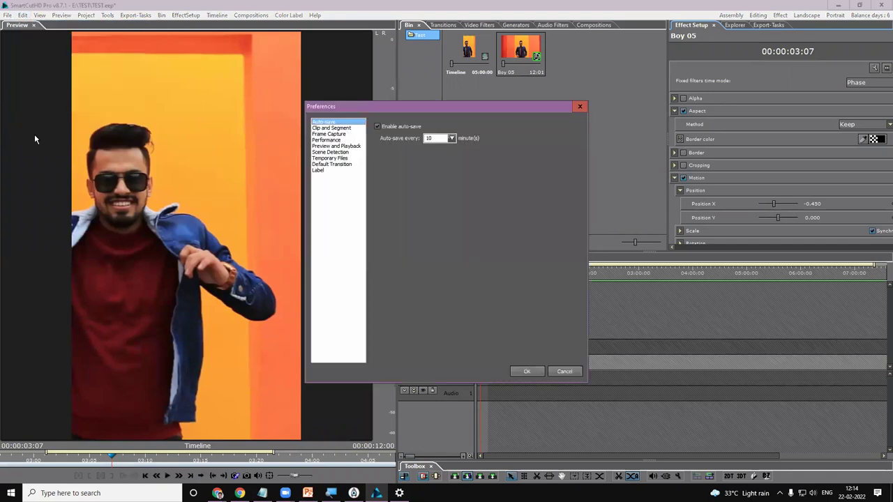
{"action": "left_click_drag", "start_coordinate": [364, 106], "coordinate": [385, 95]}
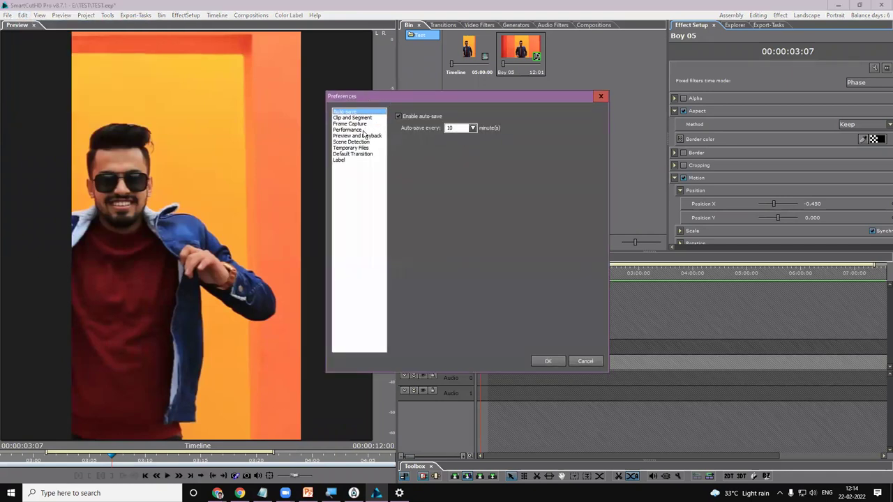
{"action": "left_click", "coordinate": [347, 130]}
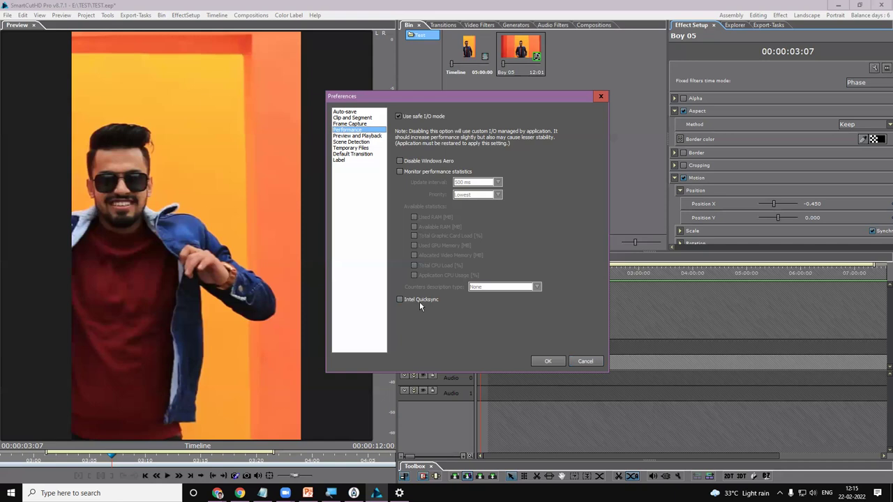
{"action": "left_click", "coordinate": [579, 361]}
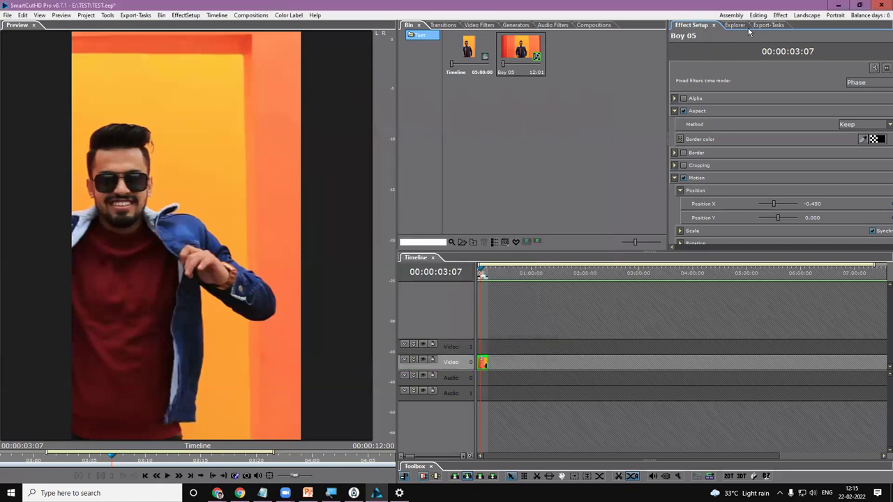
Step: Load the default single-preview workspace
{"action": "left_click", "coordinate": [39, 14]}
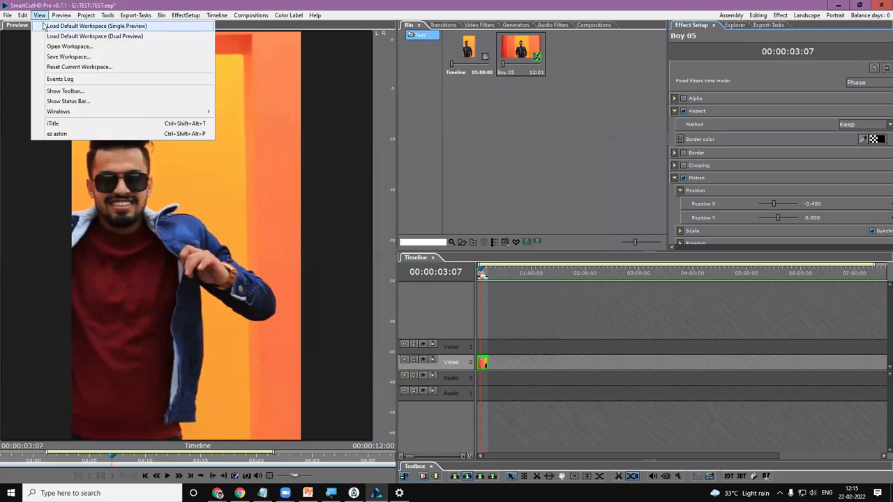
{"action": "left_click", "coordinate": [84, 26]}
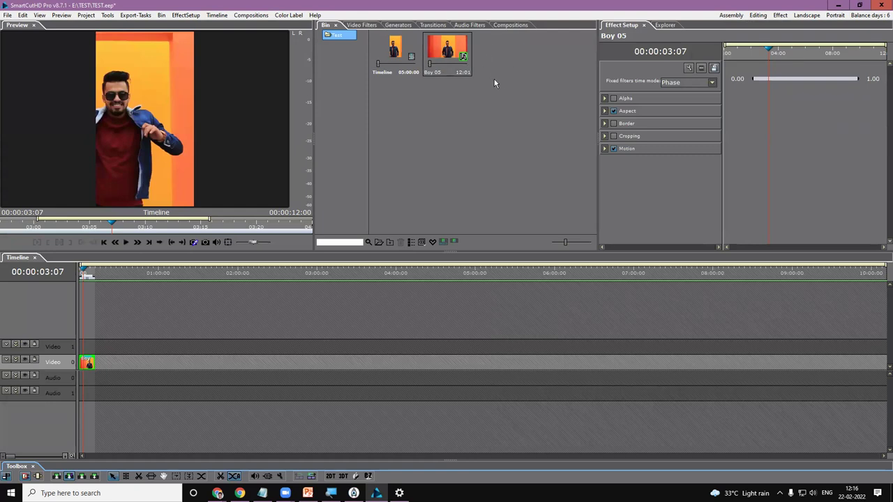
{"action": "left_click", "coordinate": [136, 15]}
{"action": "left_click", "coordinate": [137, 16]}
{"action": "left_click", "coordinate": [161, 15]}
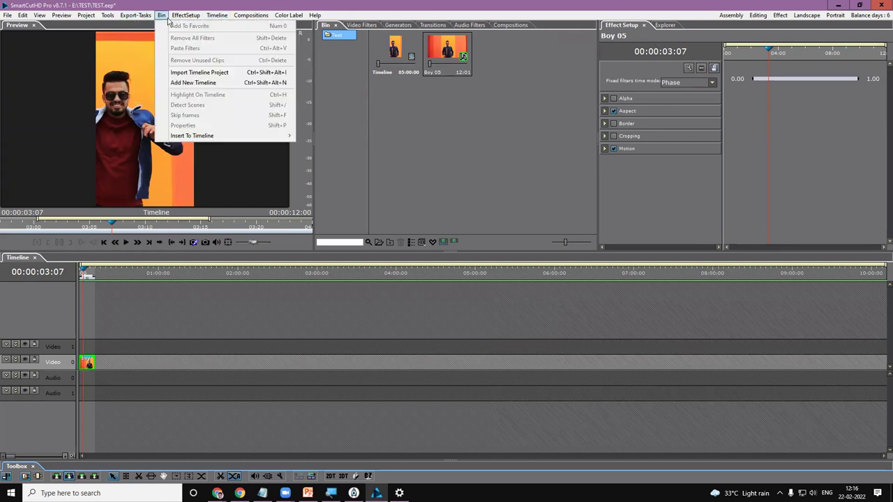
{"action": "left_click", "coordinate": [46, 17]}
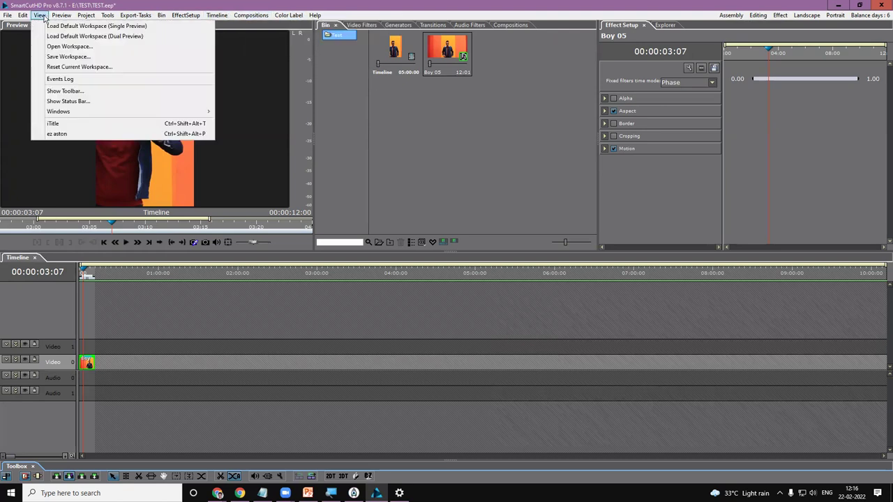
{"action": "left_click", "coordinate": [143, 15]}
{"action": "left_click", "coordinate": [143, 16]}
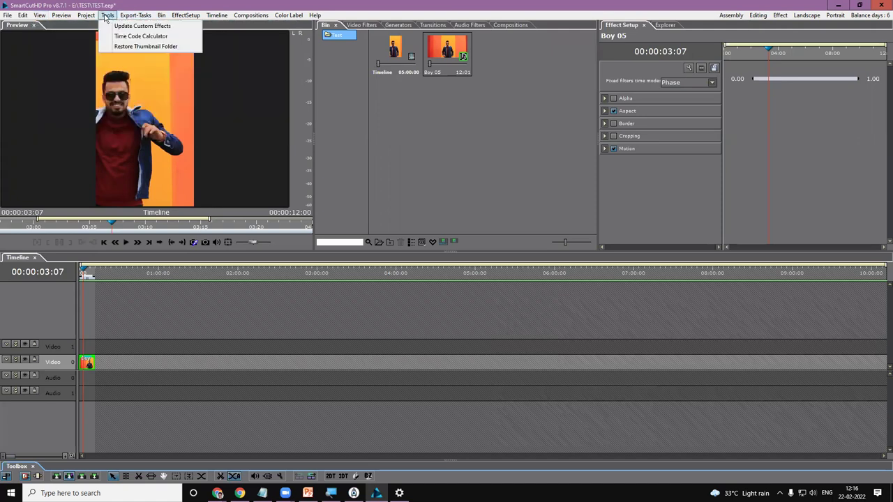
{"action": "mouse_move", "coordinate": [66, 19]}
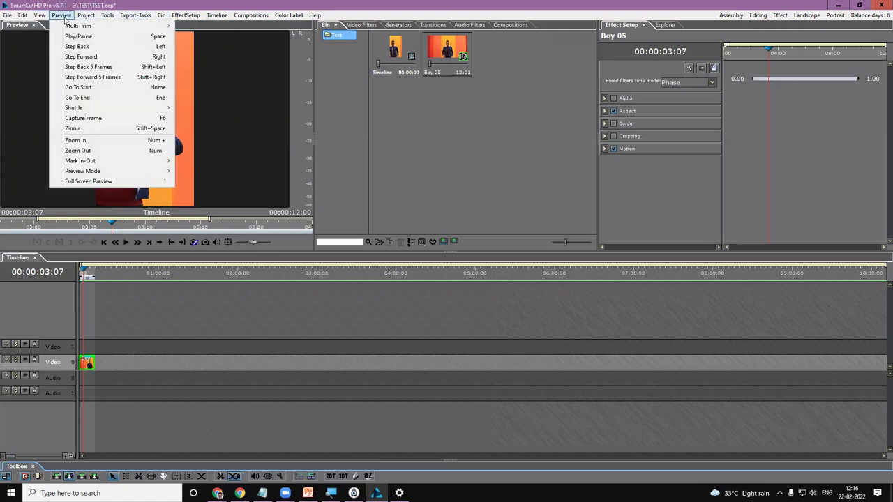
{"action": "left_click", "coordinate": [217, 15]}
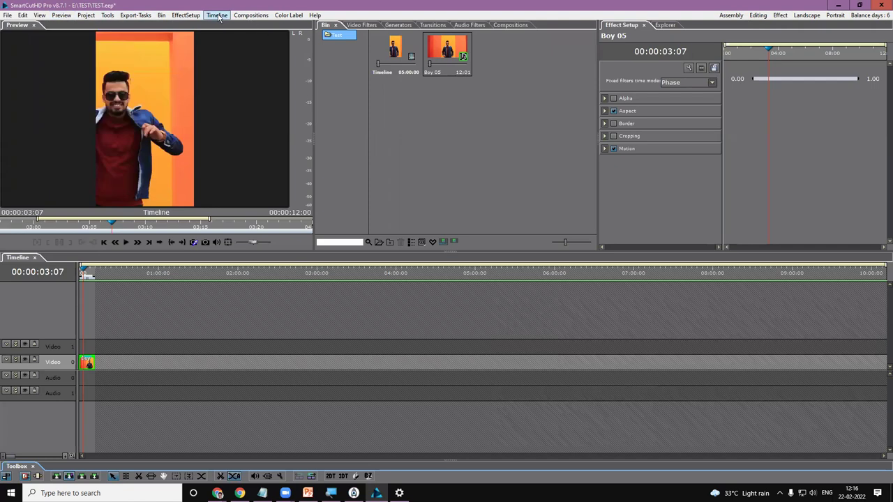
{"action": "left_click", "coordinate": [250, 15]}
{"action": "left_click", "coordinate": [162, 15]}
{"action": "mouse_move", "coordinate": [140, 17]}
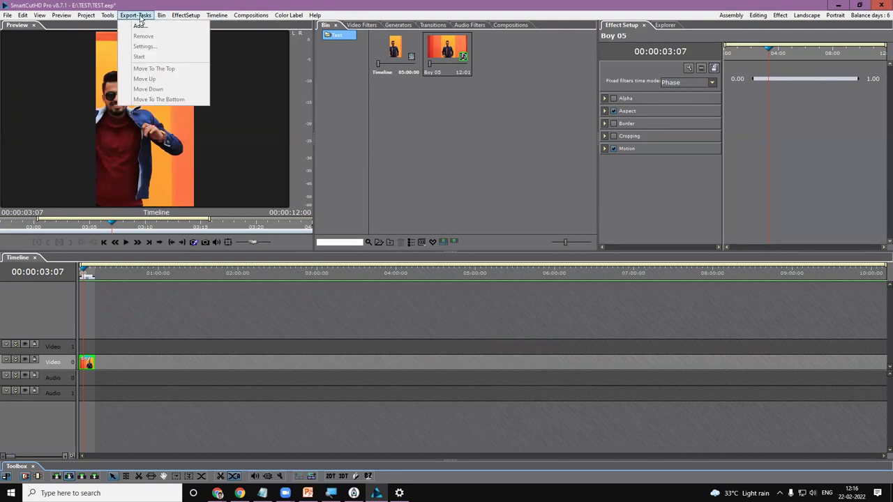
{"action": "mouse_move", "coordinate": [93, 17]}
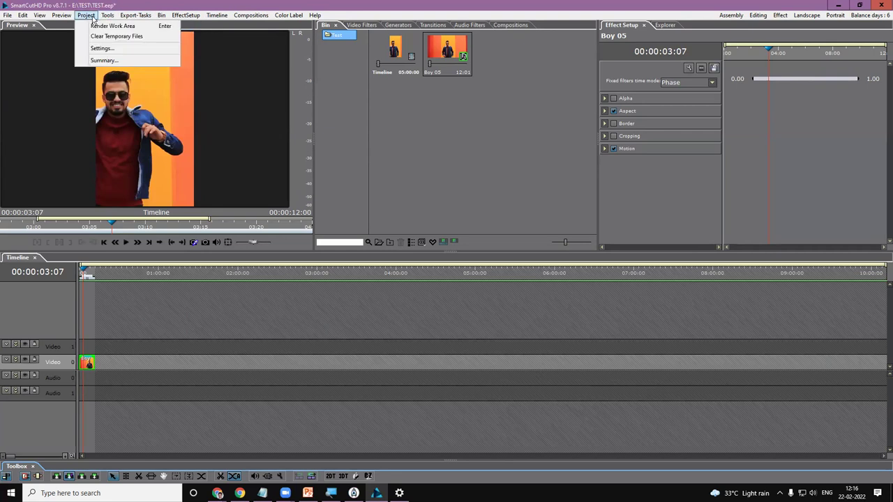
Step: Show the Export-Tasks window, dock it beside the timeline, and narrow it to give the timeline more width
{"action": "mouse_move", "coordinate": [46, 18]}
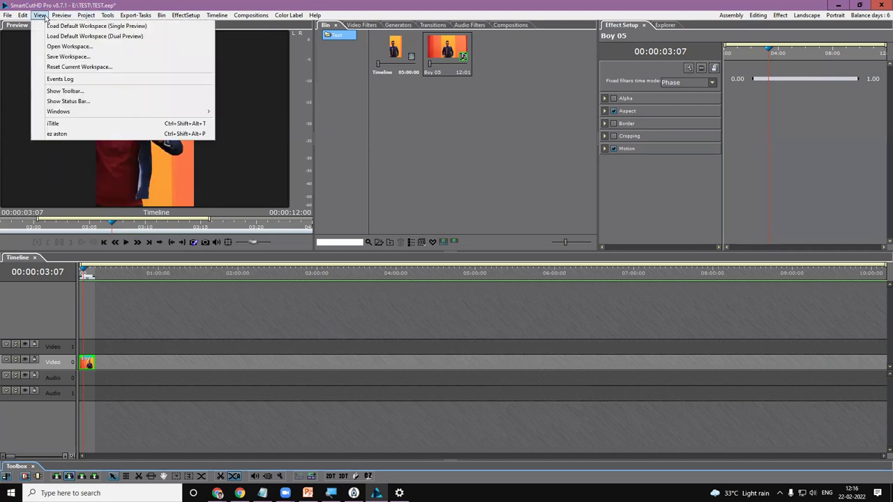
{"action": "mouse_move", "coordinate": [70, 114]}
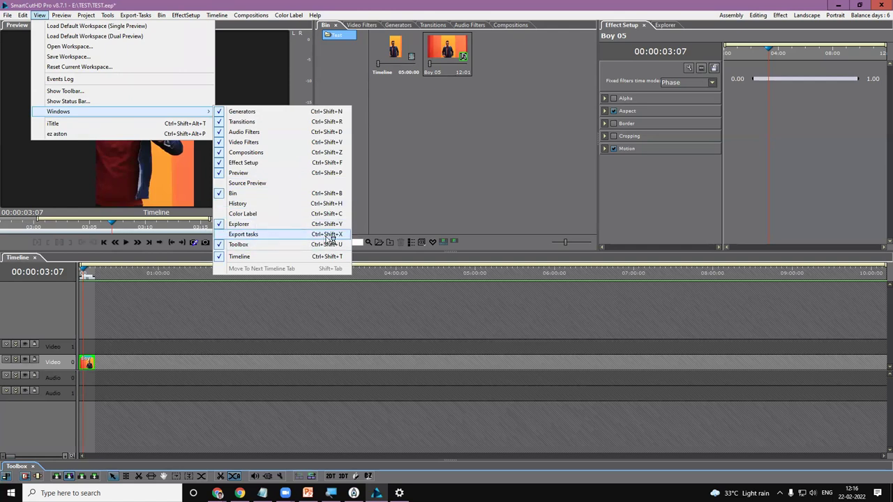
{"action": "left_click", "coordinate": [226, 237]}
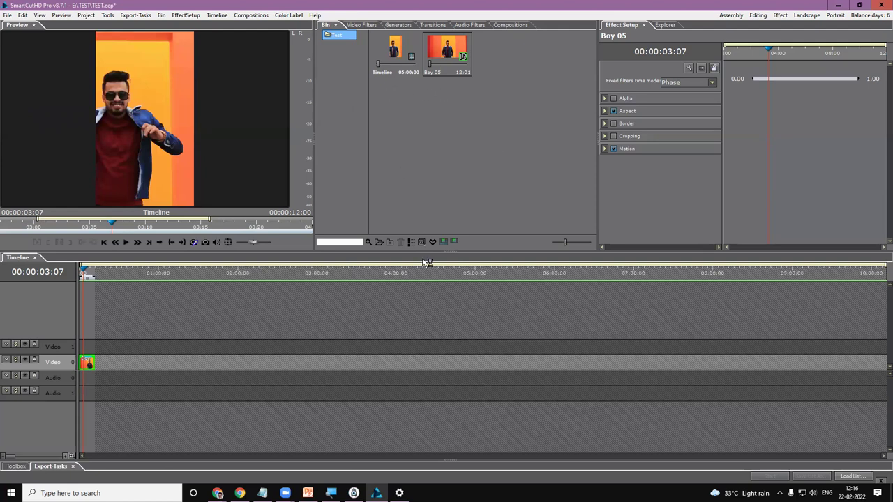
{"action": "left_click", "coordinate": [46, 469]}
{"action": "left_click_drag", "start_coordinate": [46, 469], "coordinate": [463, 359]}
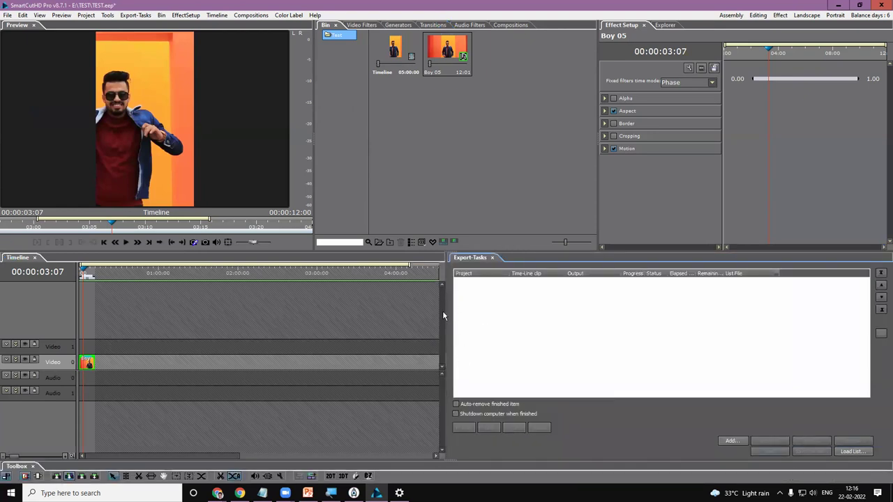
{"action": "left_click_drag", "start_coordinate": [446, 324], "coordinate": [589, 318]}
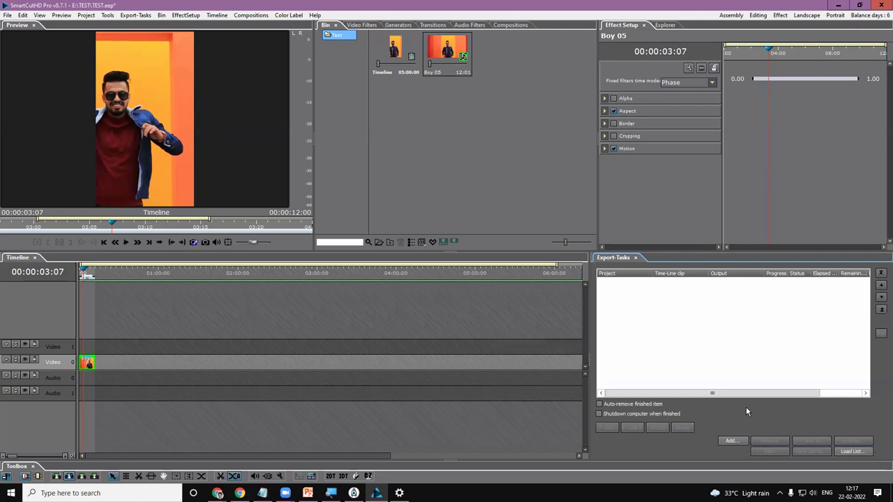
Step: Start an export task for the Old Film Style Teaser_P584.eep project with its timeline clip included
{"action": "left_click", "coordinate": [730, 441]}
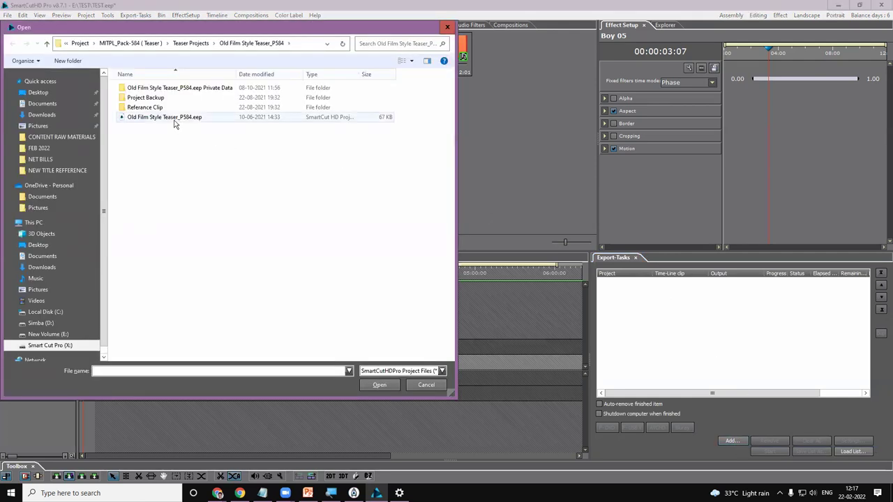
{"action": "left_click", "coordinate": [165, 118]}
{"action": "left_click", "coordinate": [379, 386]}
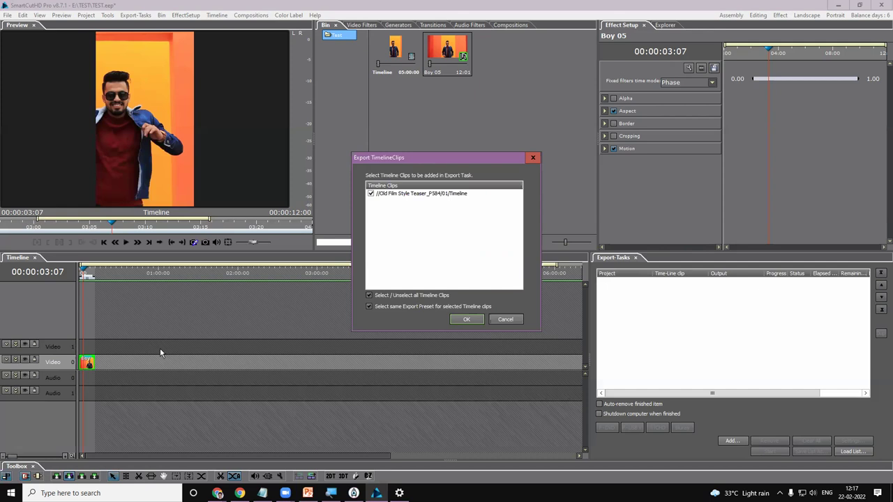
{"action": "left_click", "coordinate": [467, 319]}
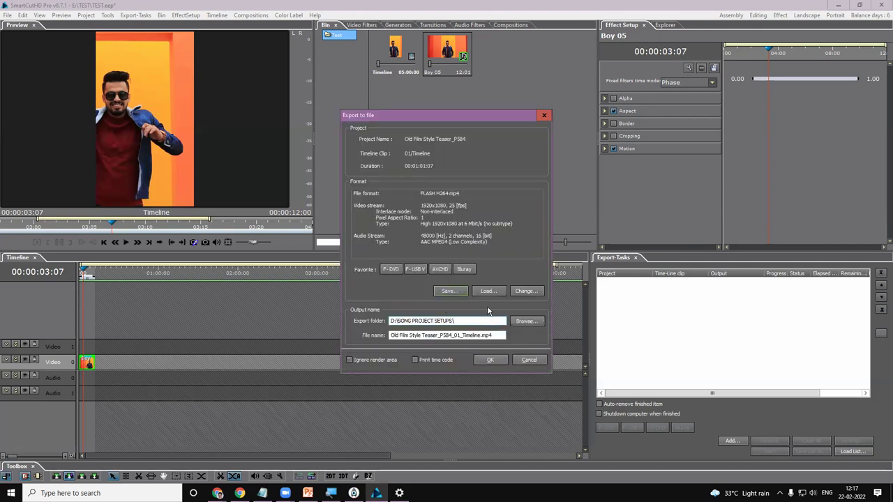
Step: Open the export format settings, switch the format to Mpeg4, and look through its available Mpeg types
{"action": "left_click", "coordinate": [526, 291]}
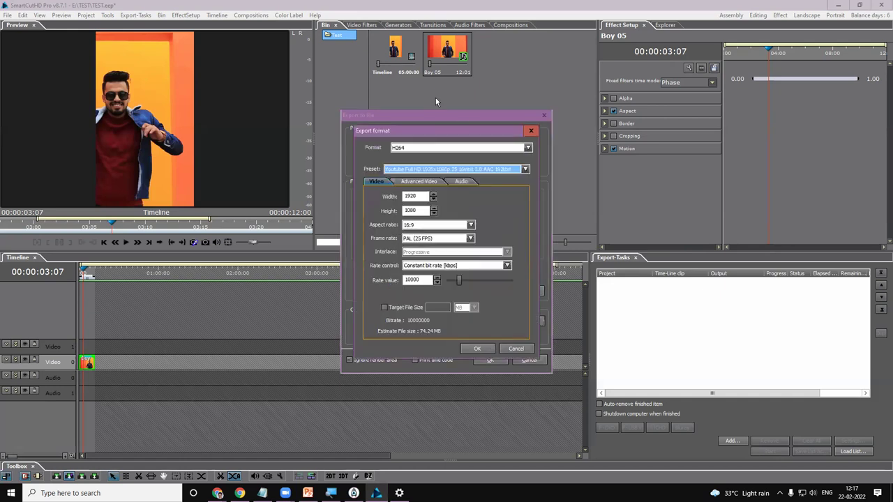
{"action": "left_click", "coordinate": [431, 148]}
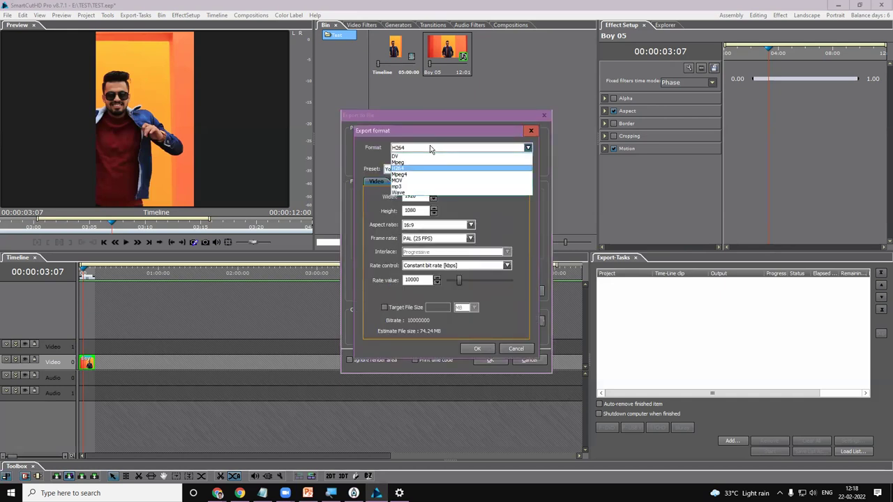
{"action": "left_click", "coordinate": [407, 176]}
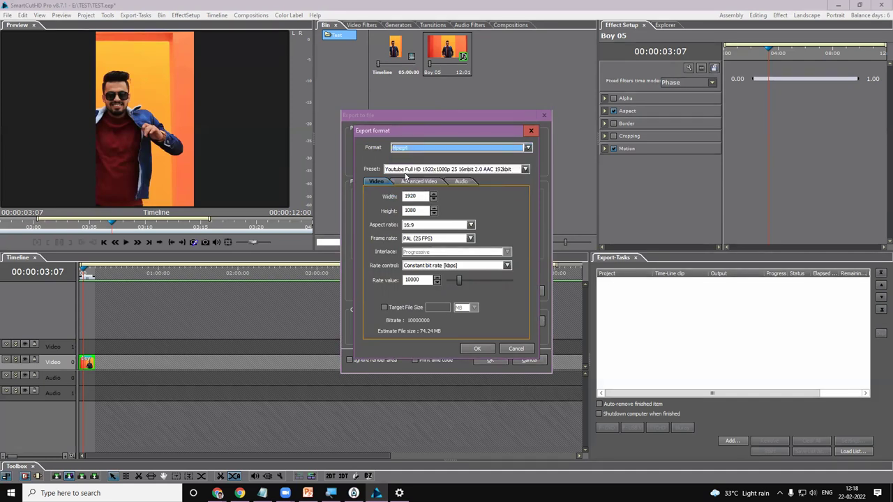
{"action": "left_click", "coordinate": [502, 170]}
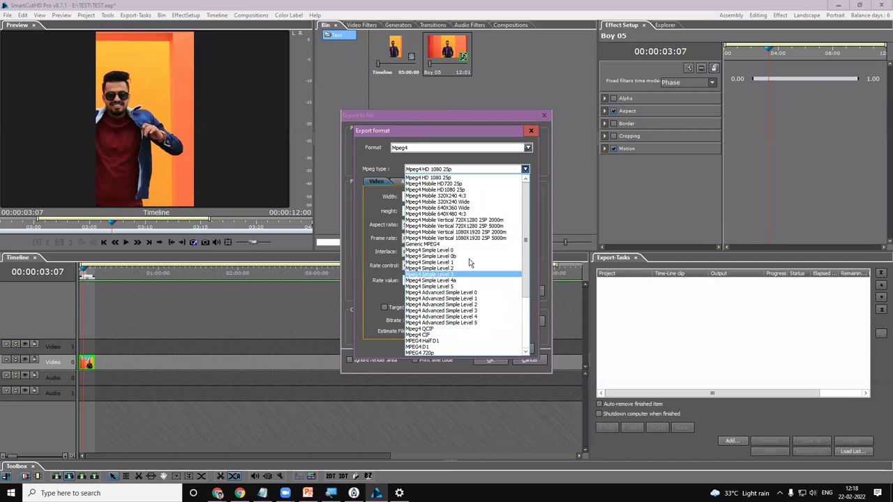
{"action": "scroll", "coordinate": [468, 259], "scroll_direction": "down", "scroll_amount": 4}
{"action": "left_click", "coordinate": [488, 169]}
Step: Switch the export format back to H264 and look through its presets and the other format choices
{"action": "left_click", "coordinate": [528, 148]}
{"action": "left_click", "coordinate": [501, 169]}
{"action": "left_click", "coordinate": [501, 169]}
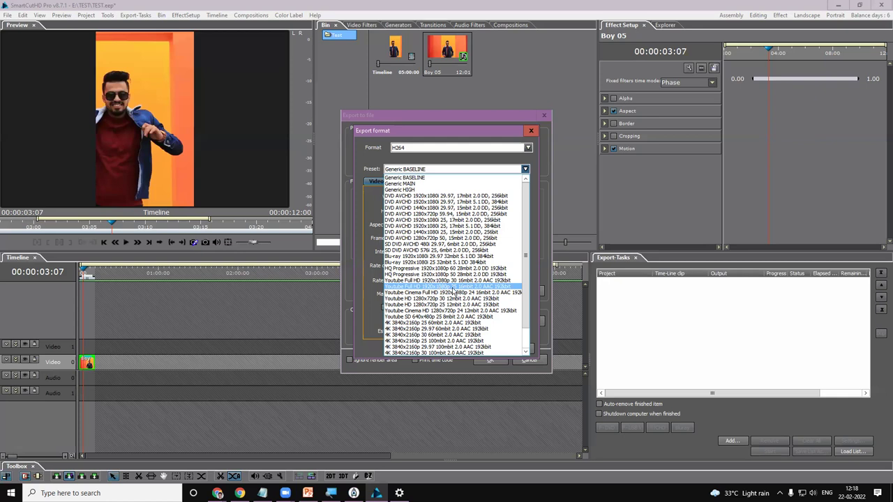
{"action": "left_click", "coordinate": [419, 153]}
{"action": "left_click", "coordinate": [419, 148]}
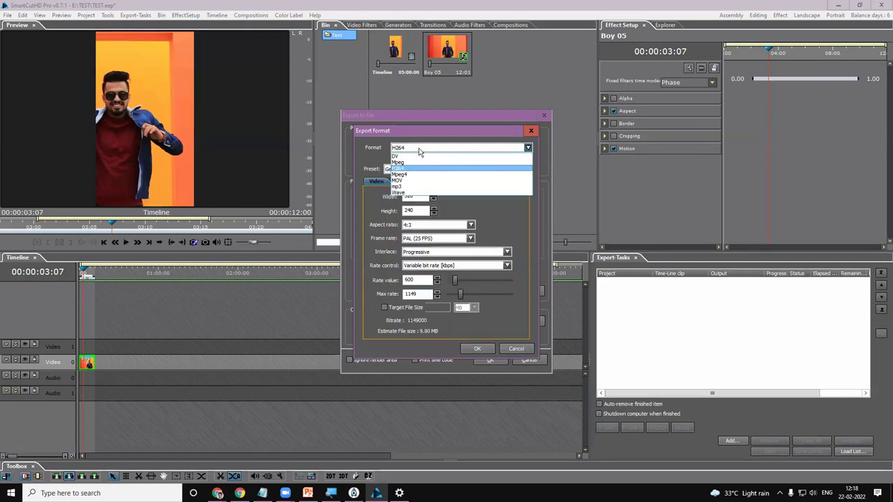
Step: Set the export format to Mpeg with the VCD-PAL type and check its frame width and height
{"action": "left_click", "coordinate": [405, 165]}
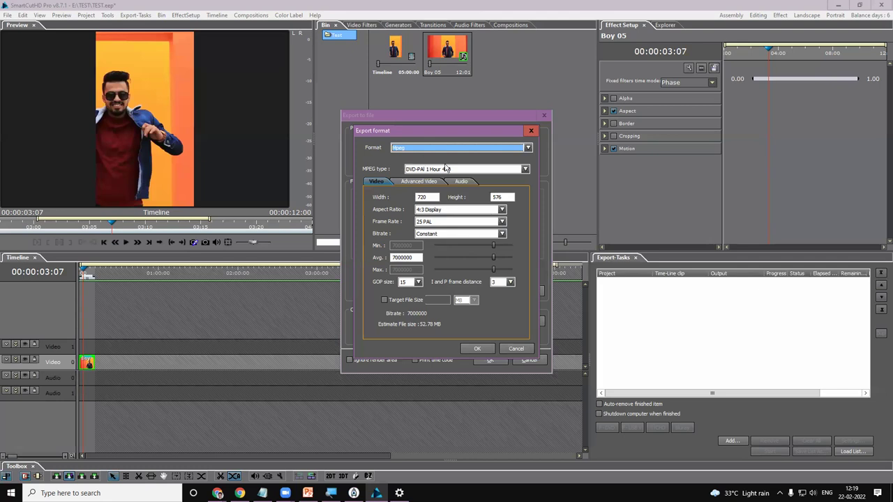
{"action": "left_click", "coordinate": [470, 168]}
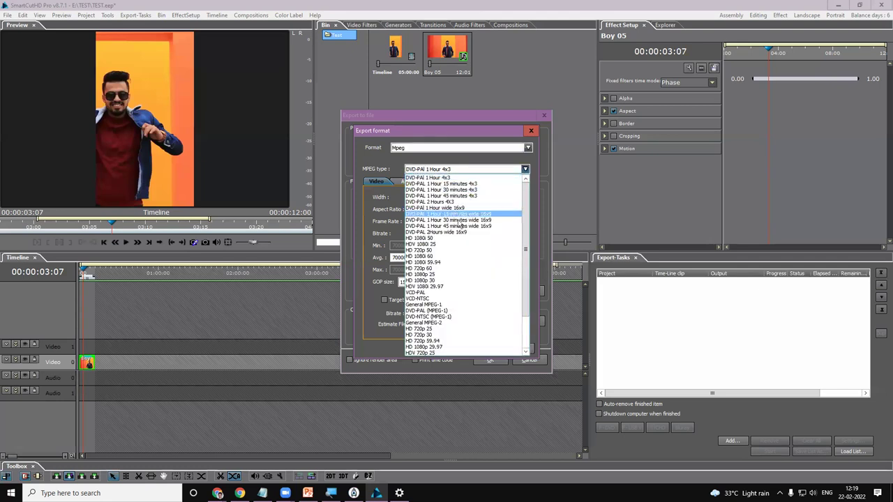
{"action": "left_click", "coordinate": [423, 293]}
{"action": "double_click", "coordinate": [423, 197]}
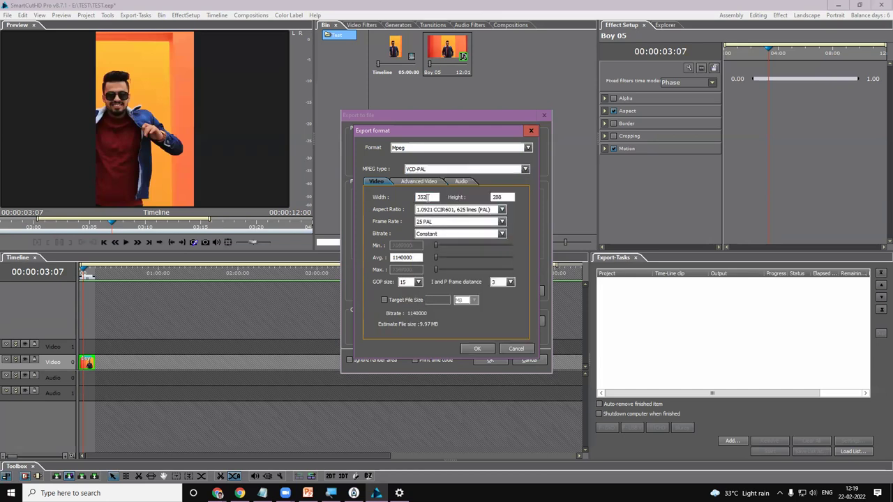
{"action": "double_click", "coordinate": [501, 197]}
Step: Look through the remaining MPEG types and choose HD 1080p 25 for the export
{"action": "left_click", "coordinate": [525, 169]}
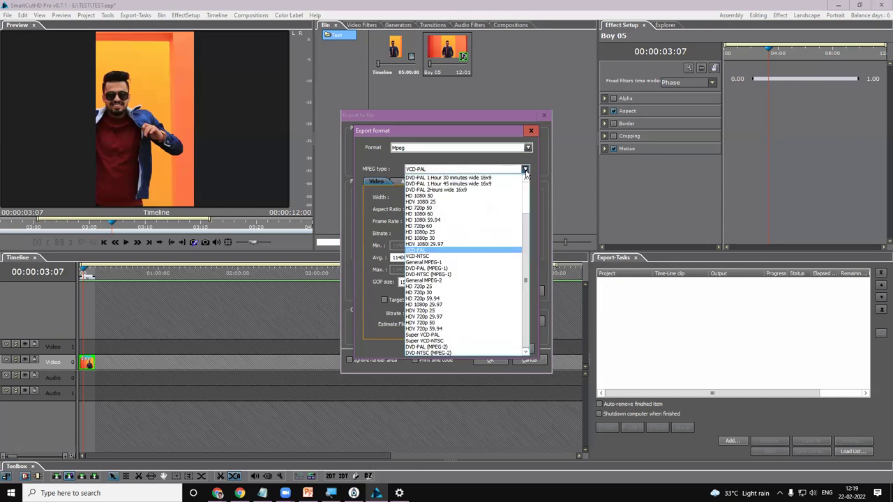
{"action": "scroll", "coordinate": [528, 192], "scroll_direction": "up", "scroll_amount": 2}
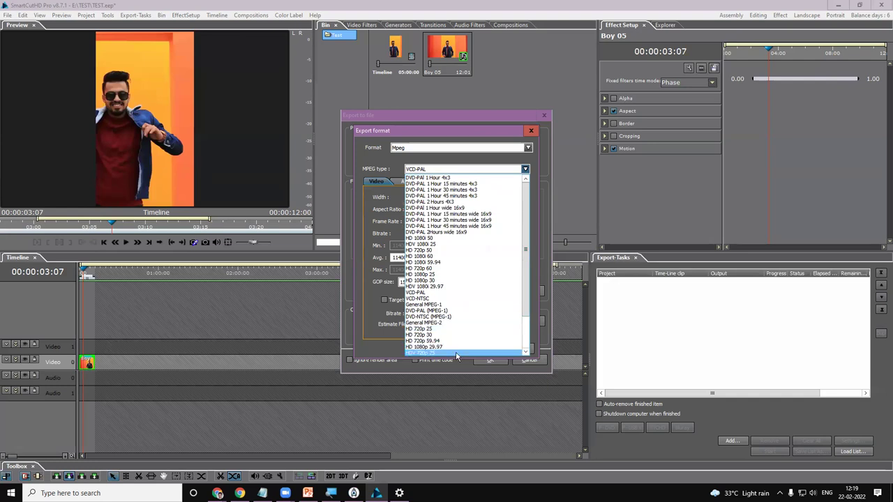
{"action": "scroll", "coordinate": [455, 352], "scroll_direction": "down", "scroll_amount": 2}
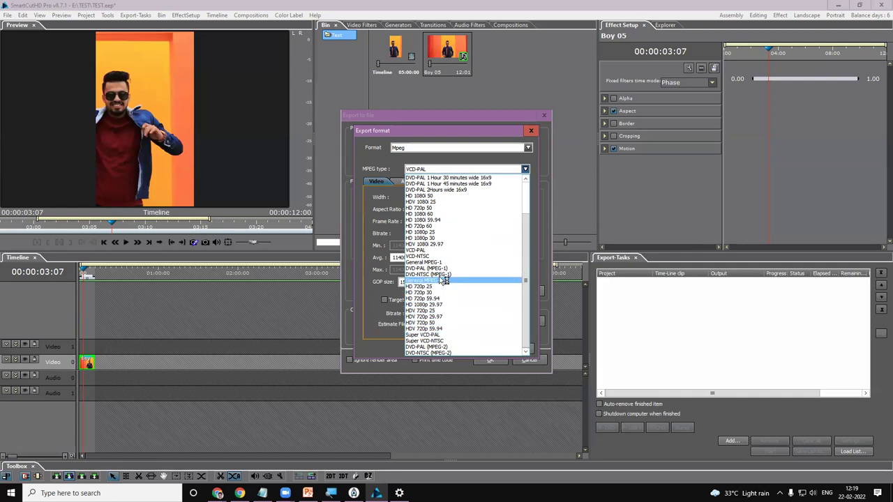
{"action": "left_click", "coordinate": [446, 236]}
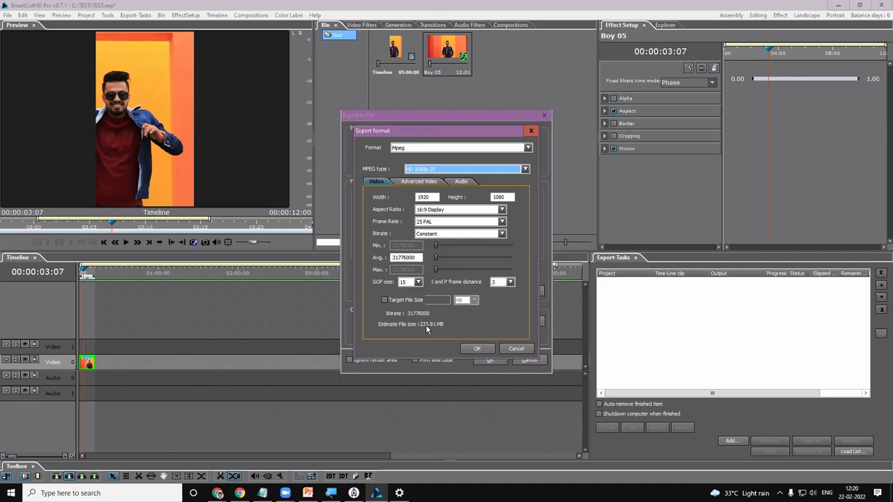
Step: Enable the target file size for the Mpeg export and try setting it to 64 MB
{"action": "left_click", "coordinate": [384, 300]}
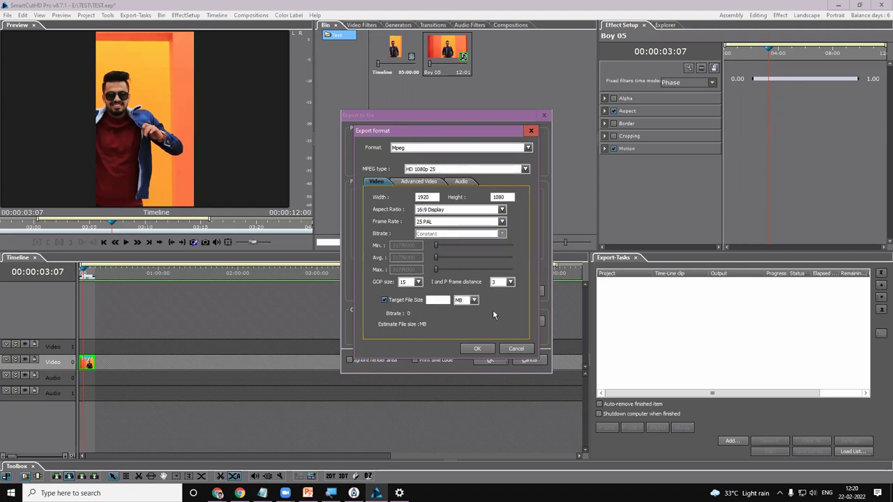
{"action": "left_click", "coordinate": [442, 300]}
{"action": "type", "text": "64"}
{"action": "left_click_drag", "start_coordinate": [442, 299], "coordinate": [391, 298]}
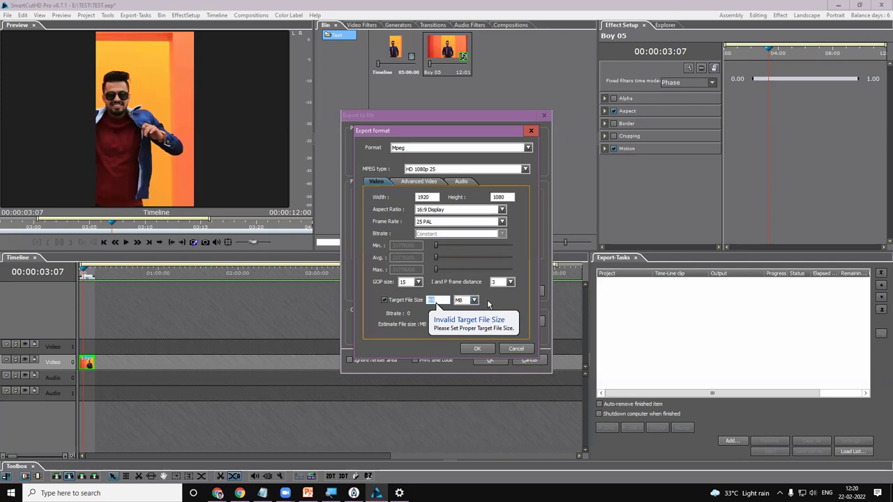
{"action": "type", "text": "64"}
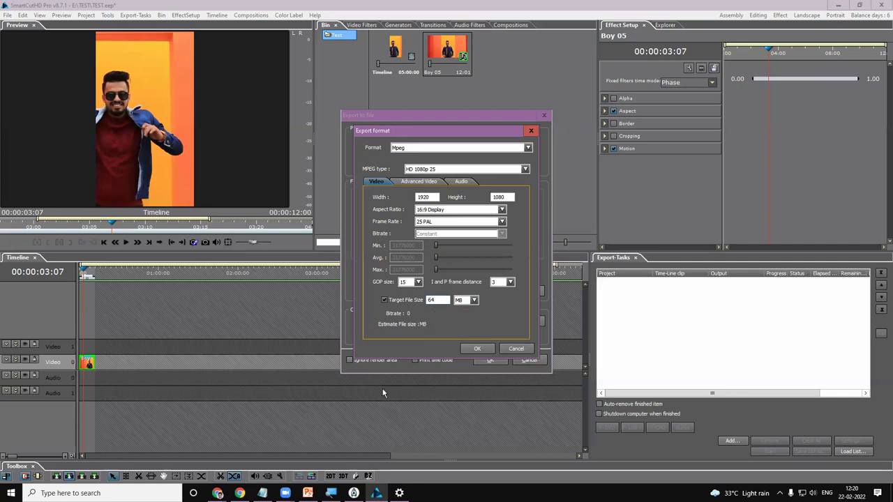
Step: Switch to HandBrake and load Tam Adi Penne.mp4 from the Simba (D:) drive as the source video
{"action": "left_click", "coordinate": [105, 494]}
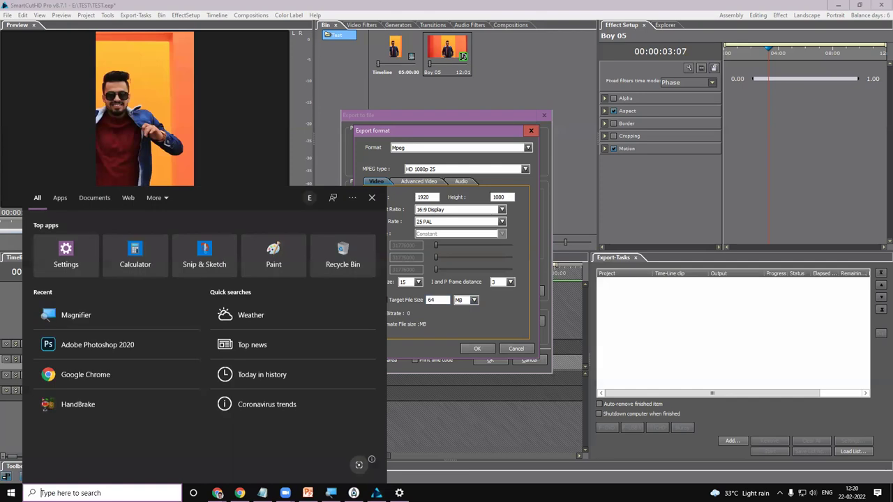
{"action": "key", "text": "Escape"}
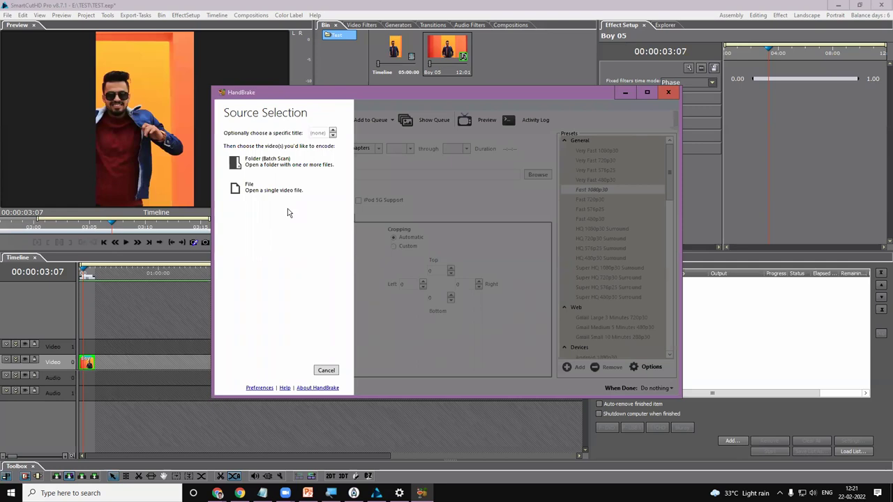
{"action": "left_click_drag", "start_coordinate": [318, 93], "coordinate": [303, 143]}
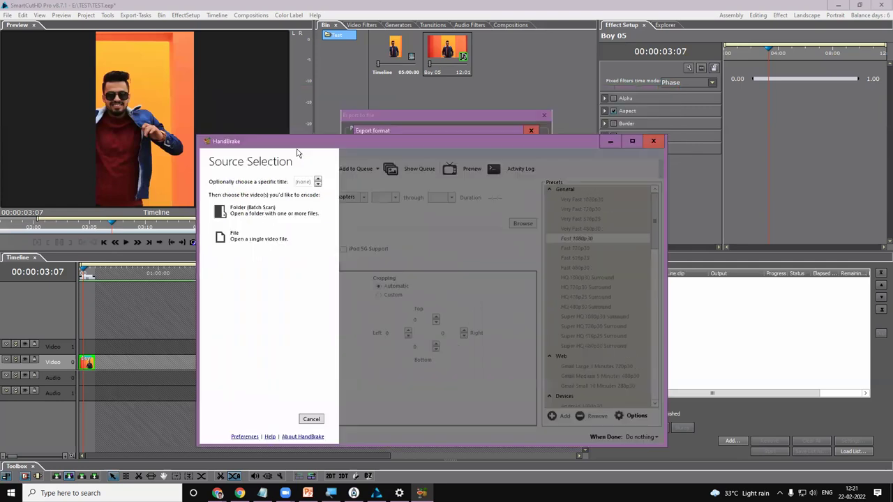
{"action": "left_click", "coordinate": [230, 238]}
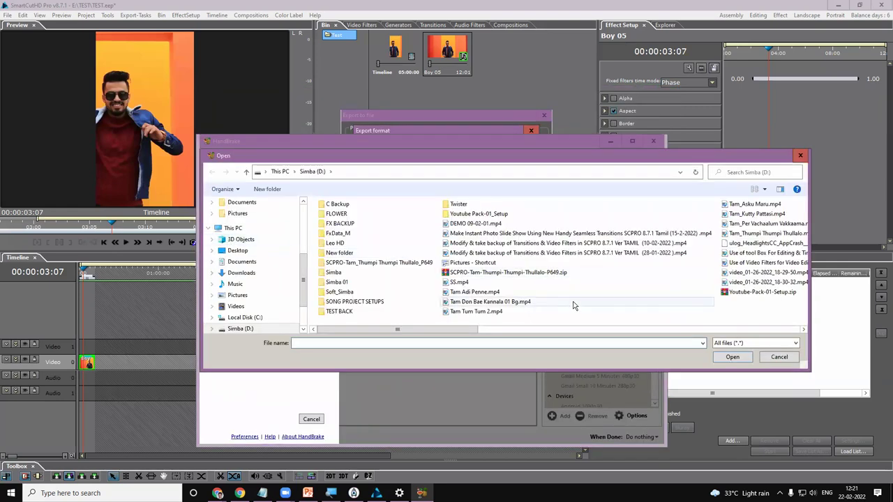
{"action": "left_click", "coordinate": [775, 360]}
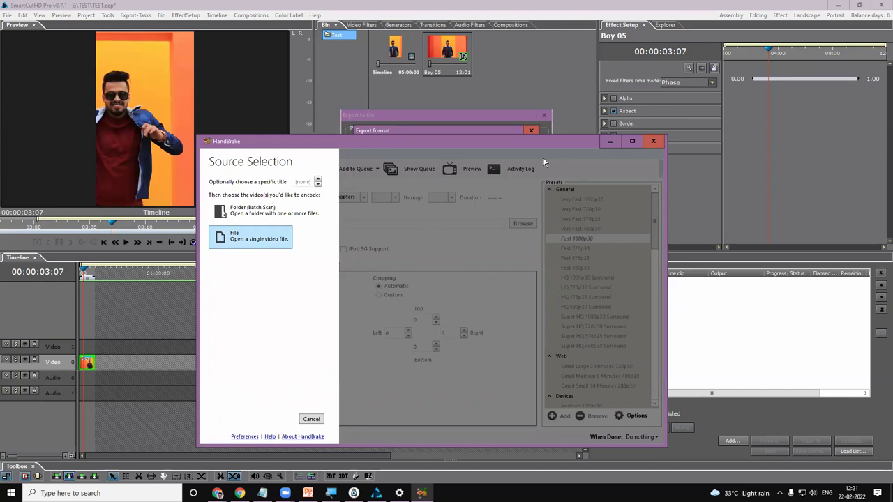
{"action": "left_click", "coordinate": [231, 236]}
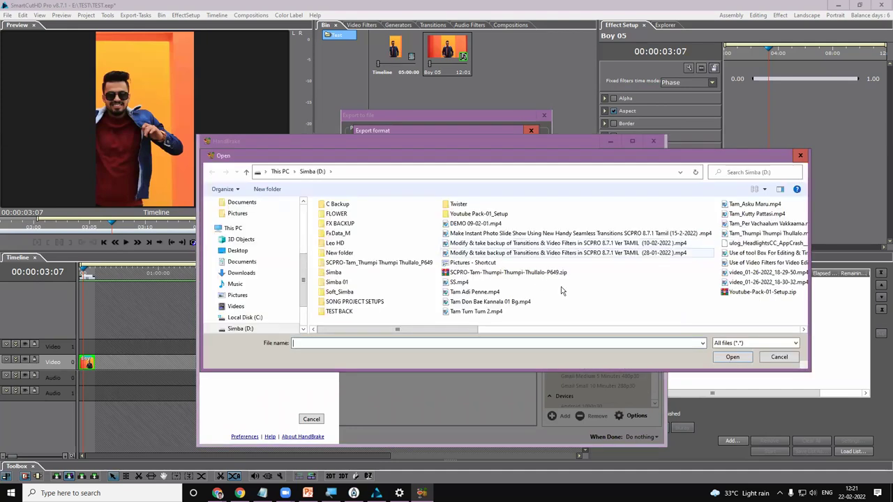
{"action": "left_click", "coordinate": [488, 292]}
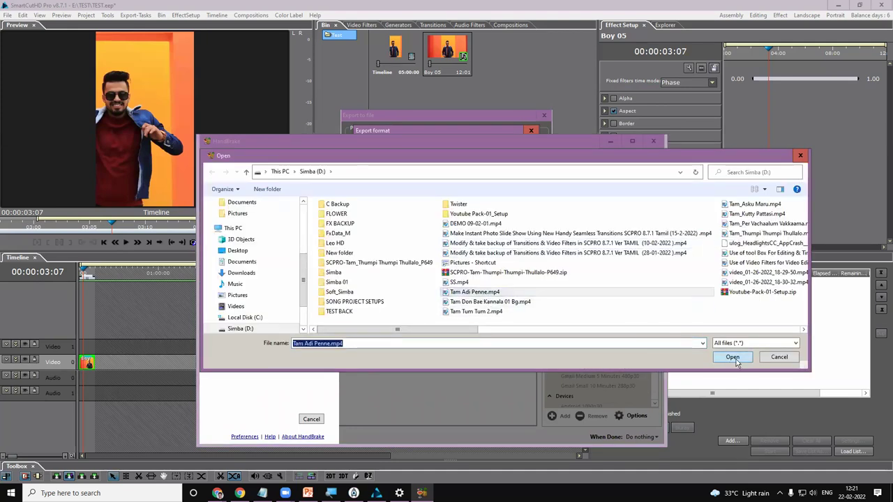
{"action": "left_click", "coordinate": [733, 357]}
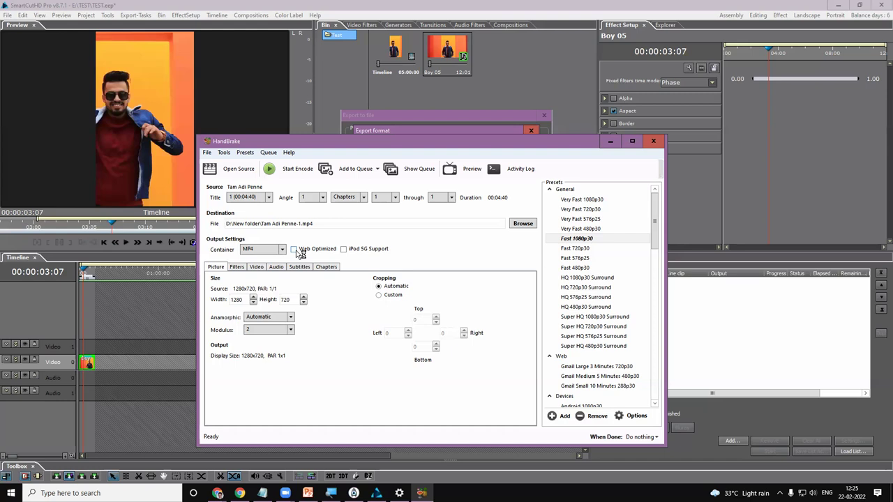
Step: Close HandBrake, then discard the export format changes and the pending export in SmartCutHD Pro
{"action": "left_click", "coordinate": [653, 141]}
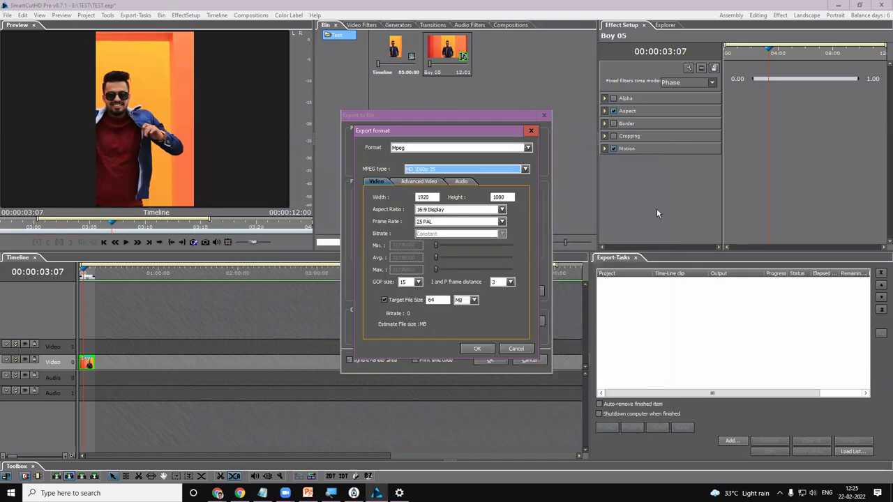
{"action": "left_click", "coordinate": [509, 350]}
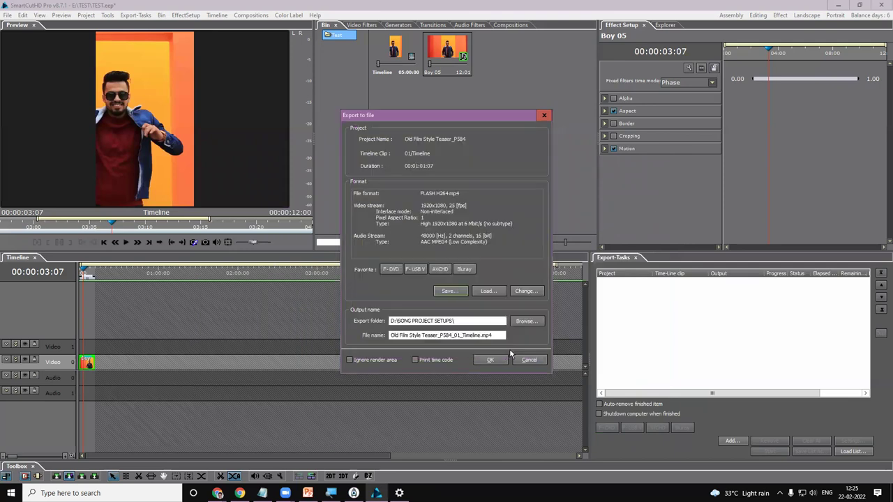
{"action": "left_click", "coordinate": [529, 360]}
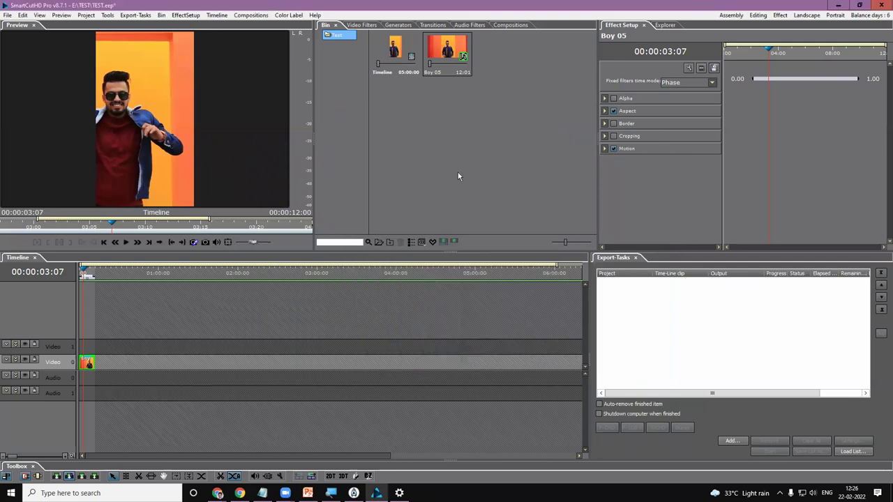
Step: Browse the video filter library, examining the Motion Fx, Matte, and Motion categories
{"action": "left_click", "coordinate": [361, 26]}
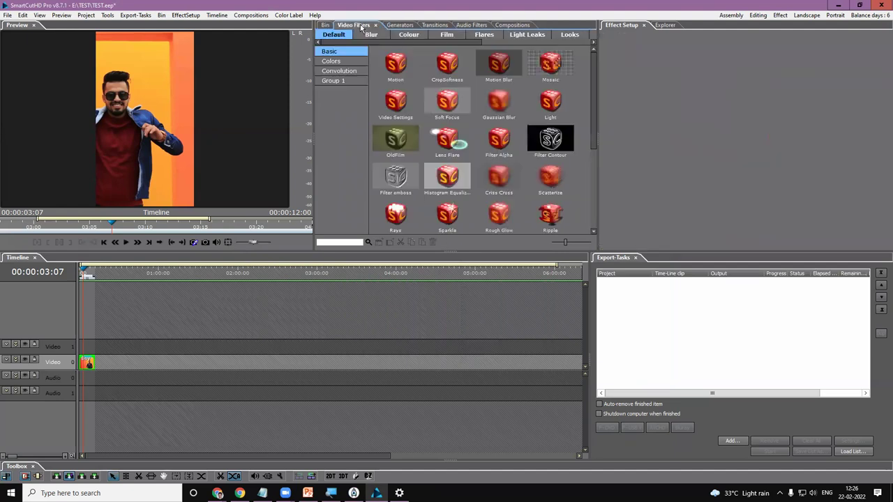
{"action": "left_click_drag", "start_coordinate": [434, 42], "coordinate": [525, 40]}
{"action": "left_click", "coordinate": [484, 35]}
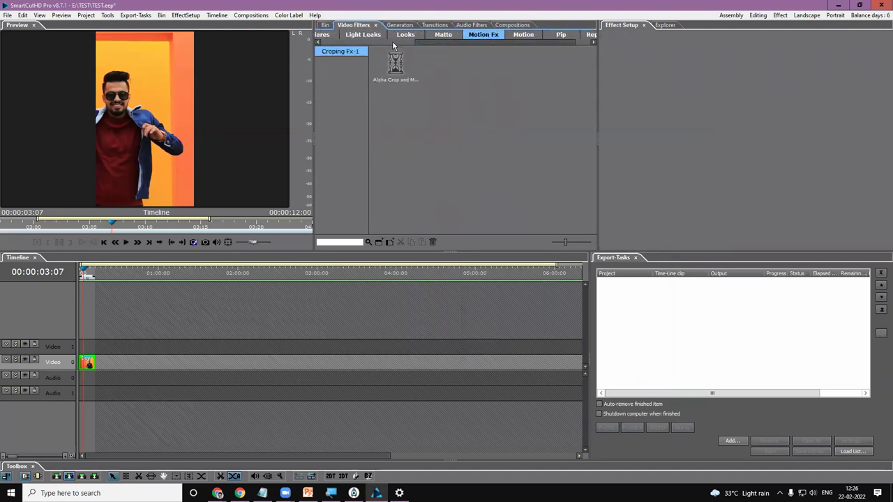
{"action": "left_click", "coordinate": [444, 35]}
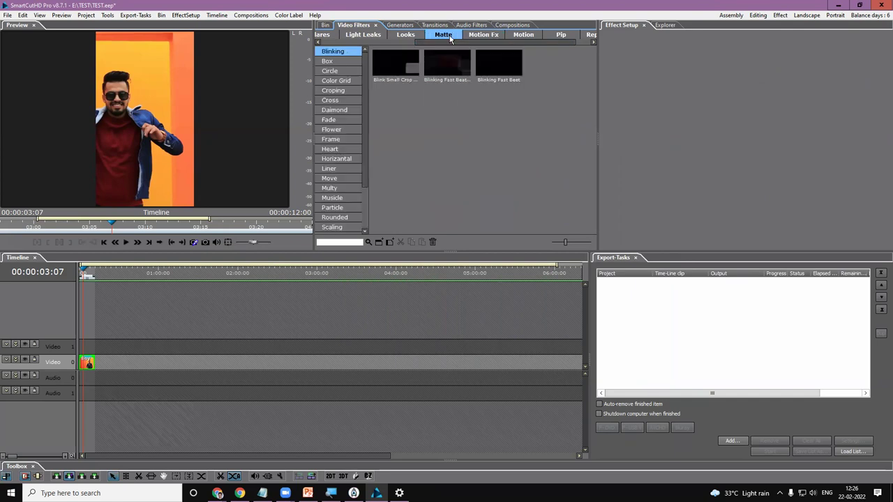
{"action": "left_click", "coordinate": [334, 62]}
{"action": "left_click", "coordinate": [527, 36]}
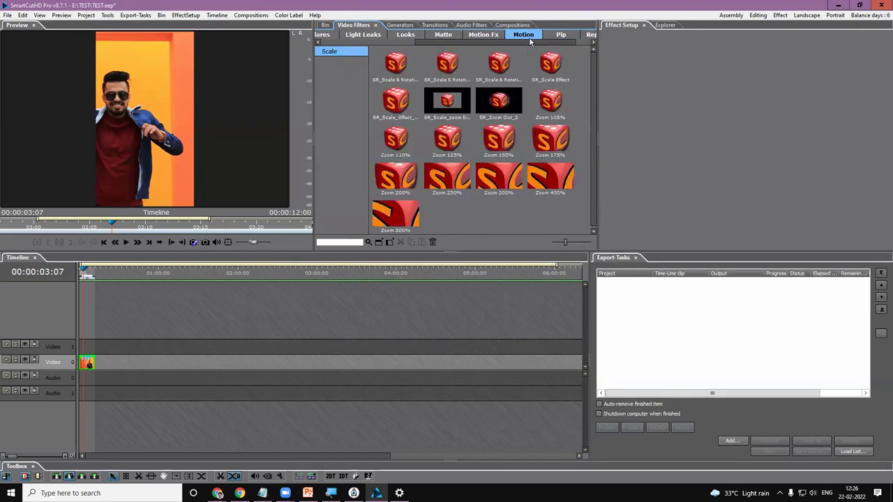
{"action": "left_click_drag", "start_coordinate": [475, 42], "coordinate": [328, 45]}
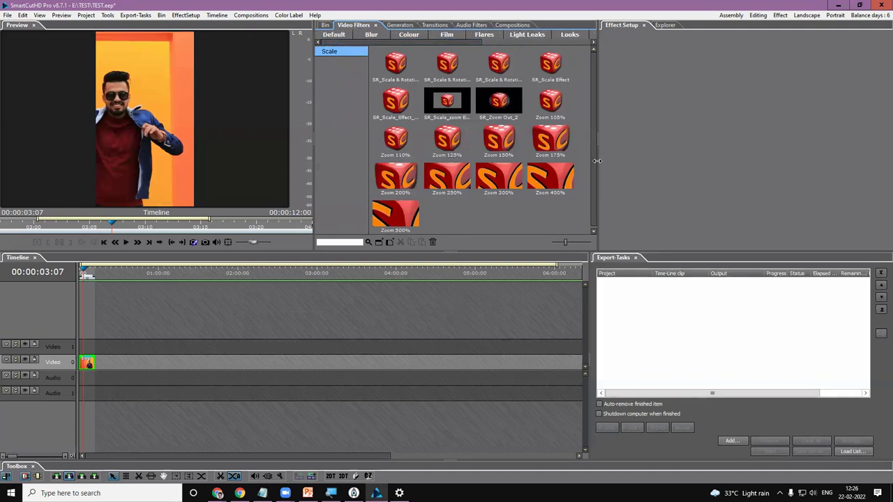
Step: Widen the video filter library and the timeline, and select the Boy 05 clip to show its effect settings
{"action": "left_click_drag", "start_coordinate": [599, 160], "coordinate": [696, 161]}
{"action": "left_click_drag", "start_coordinate": [590, 324], "coordinate": [694, 319]}
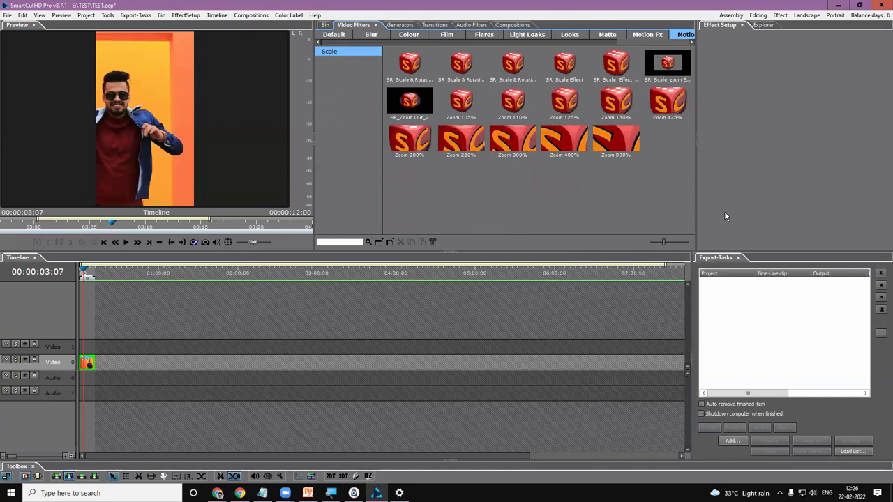
{"action": "left_click", "coordinate": [90, 362]}
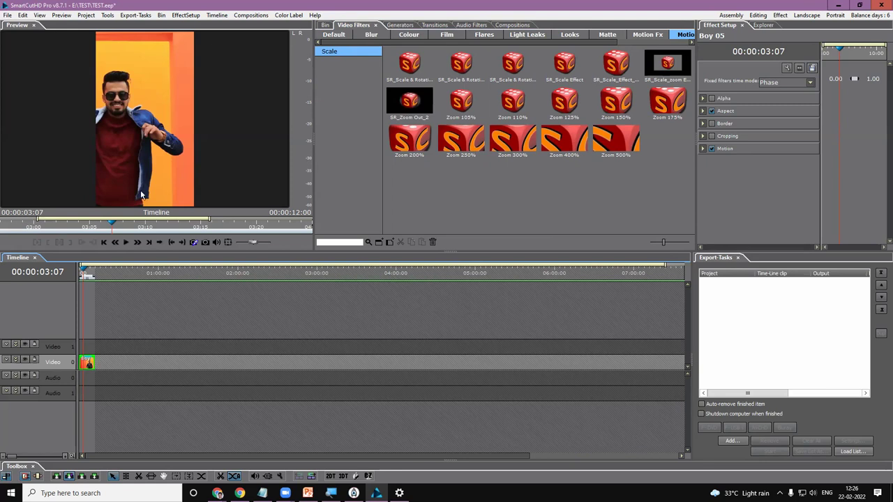
Step: Start opening another project without saving TEST.eep, and browse to the SceneCutHD Content\Project folder on Smart Cut Pro (X:)
{"action": "left_click", "coordinate": [8, 15]}
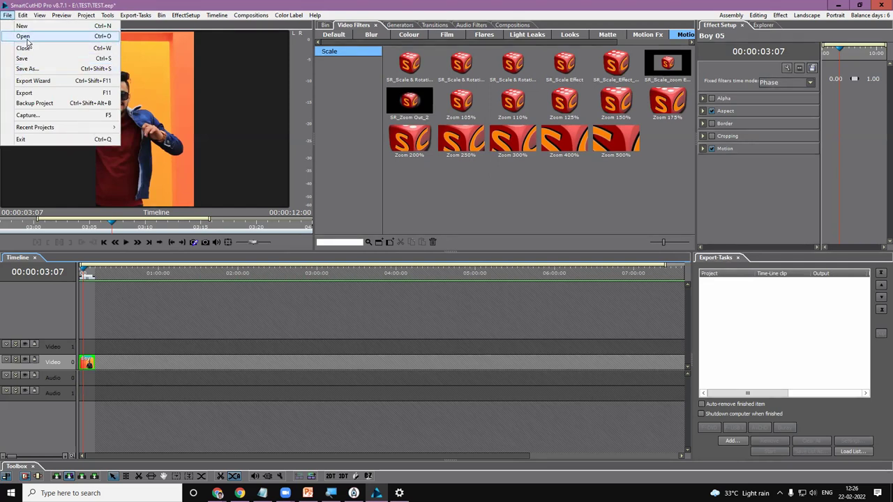
{"action": "left_click", "coordinate": [25, 39]}
{"action": "left_click", "coordinate": [443, 268]}
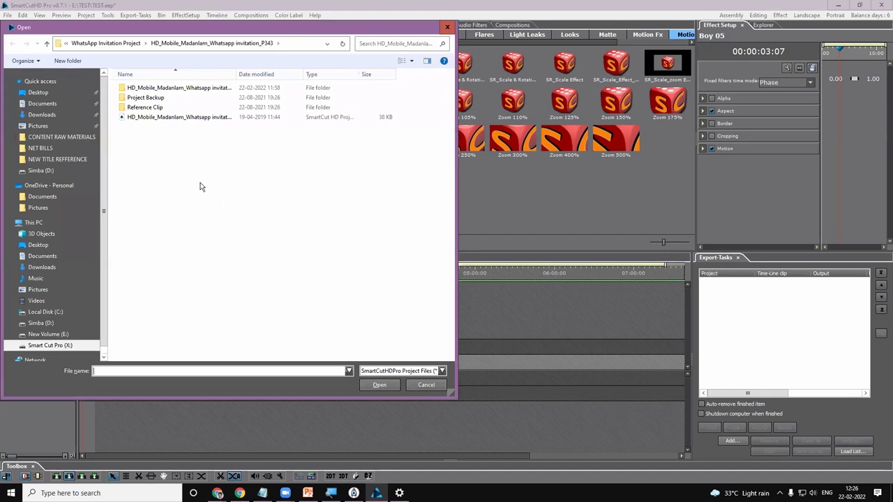
{"action": "left_click", "coordinate": [115, 44]}
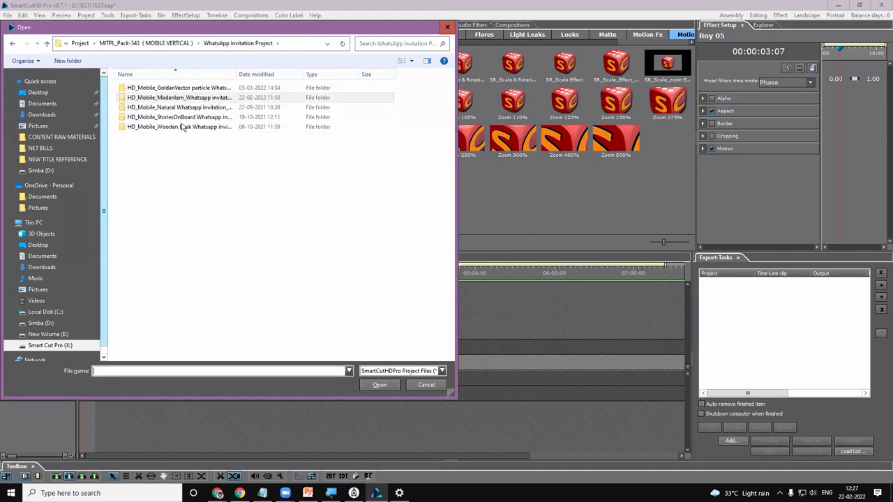
{"action": "left_click", "coordinate": [69, 347]}
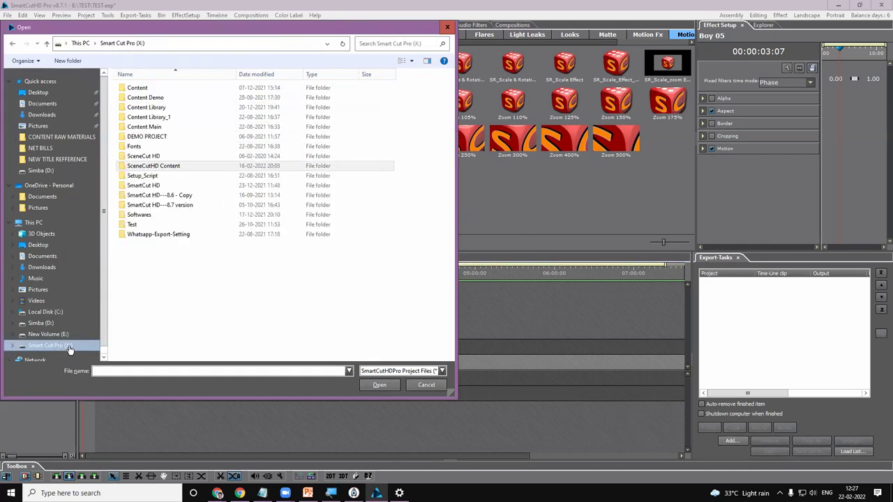
{"action": "double_click", "coordinate": [160, 166]}
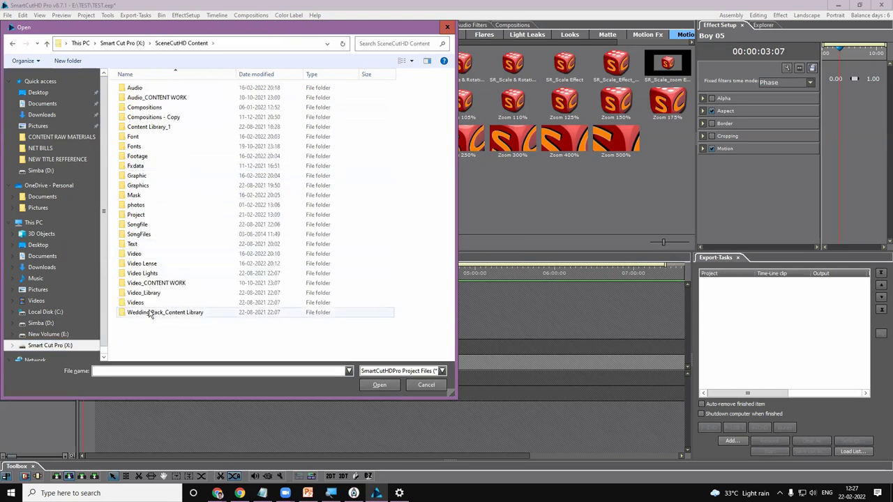
{"action": "left_click", "coordinate": [171, 215]}
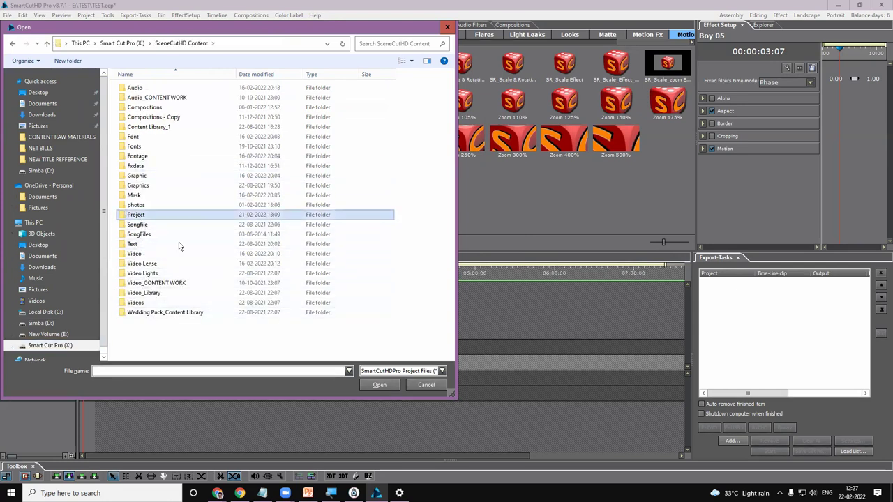
{"action": "key", "text": "Return"}
Step: Open the project Dharala Prabhu_P594.eep from the Wedding Status folder inside Tam_Whatsapp Status
{"action": "scroll", "coordinate": [210, 258], "scroll_direction": "down", "scroll_amount": 5}
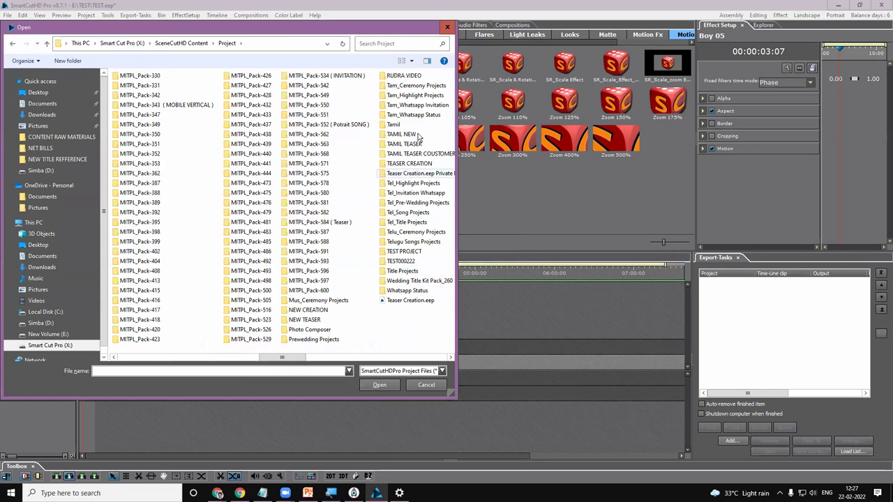
{"action": "scroll", "coordinate": [175, 127], "scroll_direction": "down", "scroll_amount": 1}
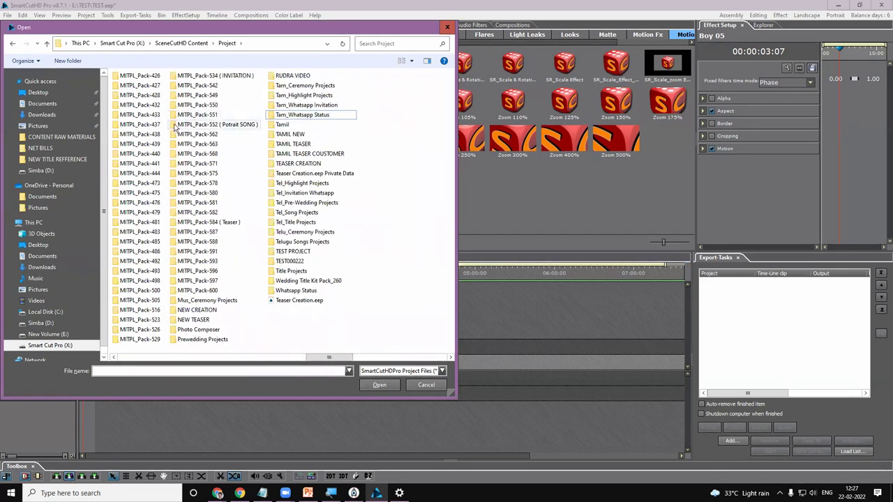
{"action": "double_click", "coordinate": [302, 114]}
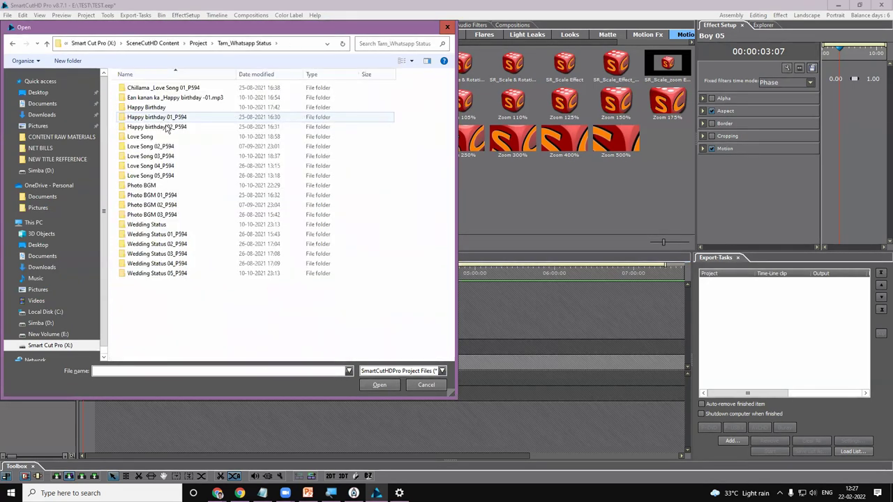
{"action": "double_click", "coordinate": [157, 225]}
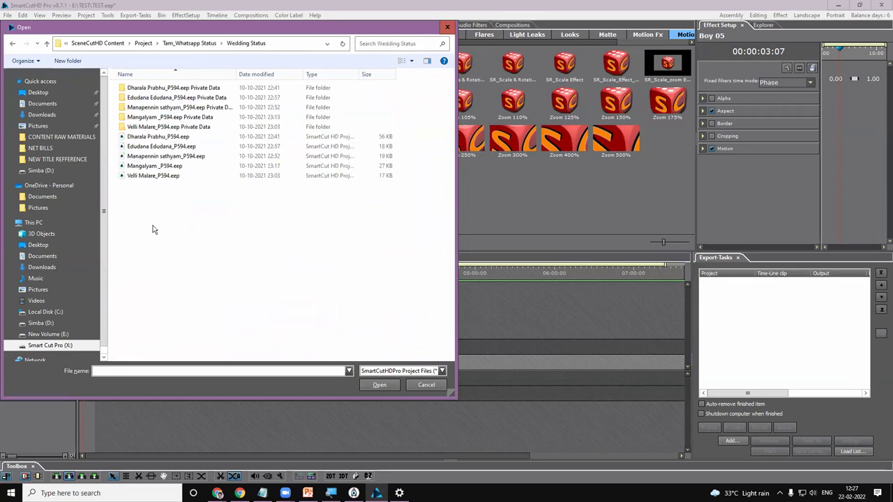
{"action": "left_click", "coordinate": [165, 137]}
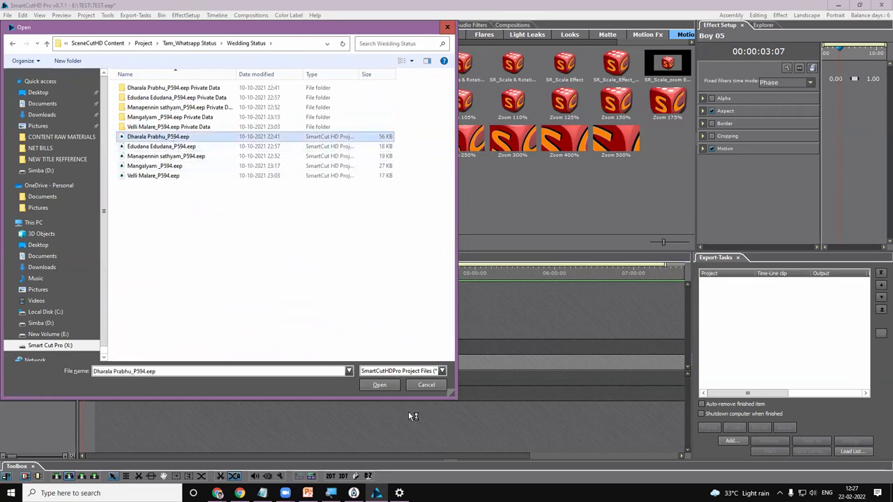
{"action": "left_click", "coordinate": [379, 386]}
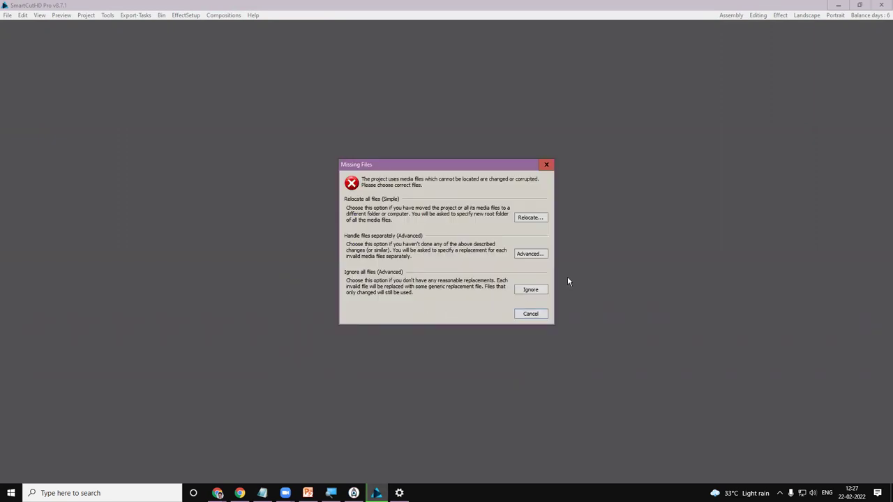
{"action": "left_click", "coordinate": [543, 253]}
{"action": "left_click_drag", "start_coordinate": [350, 196], "coordinate": [481, 149]}
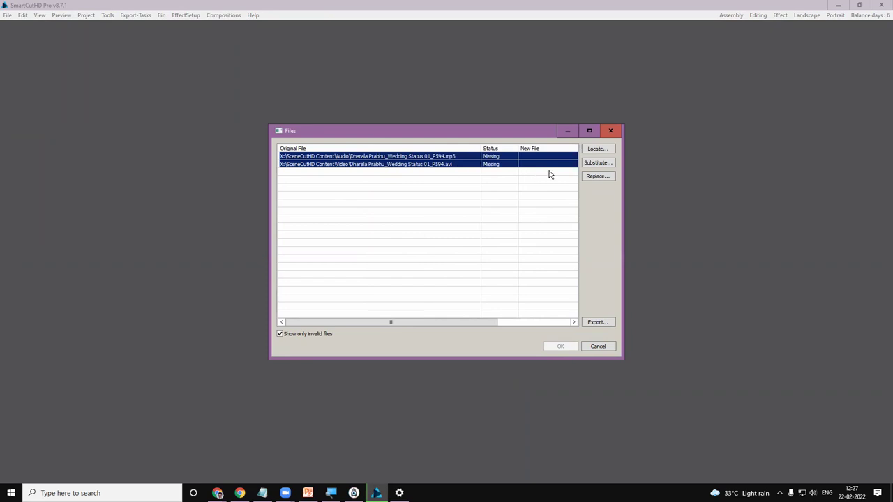
{"action": "left_click", "coordinate": [587, 177]}
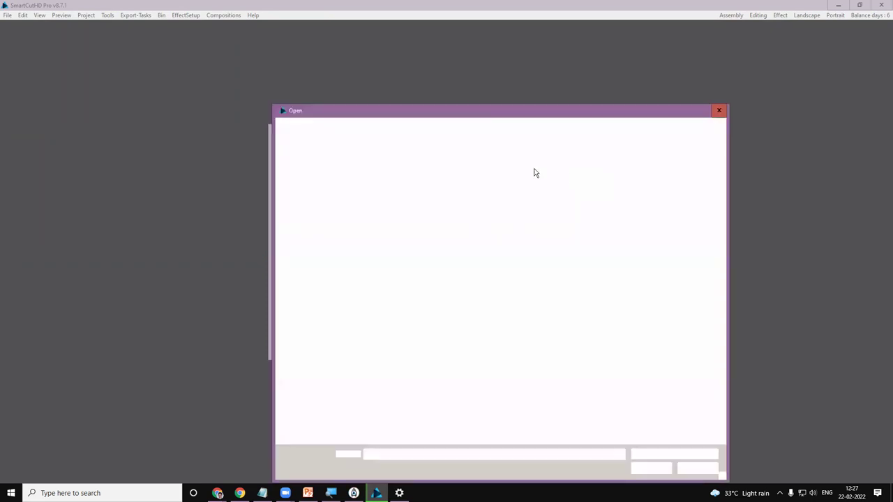
{"action": "left_click", "coordinate": [321, 428]}
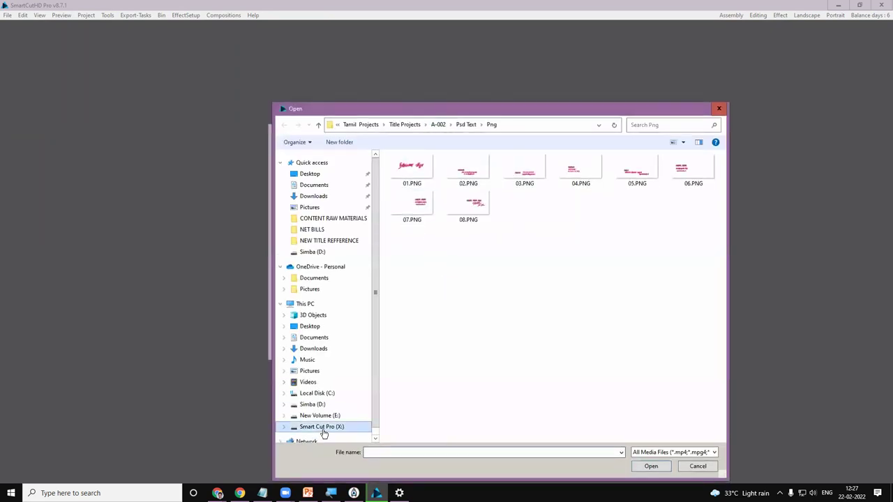
{"action": "left_click", "coordinate": [430, 248]}
{"action": "double_click", "coordinate": [432, 247]}
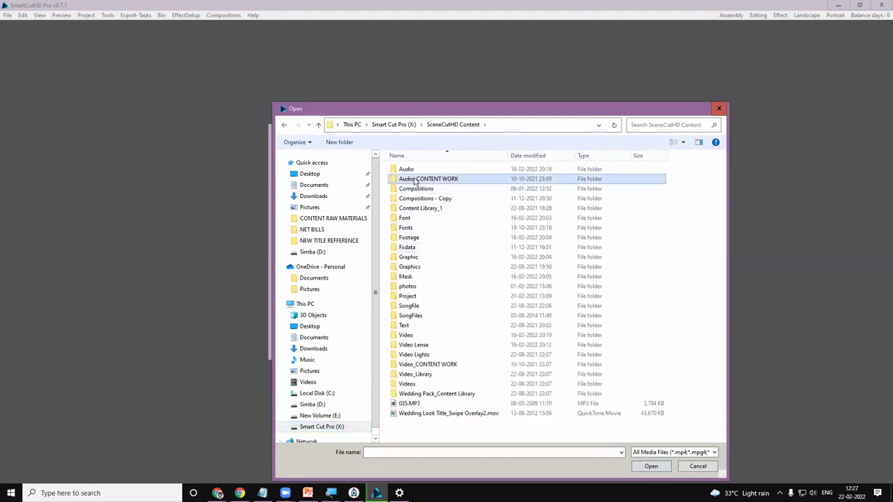
{"action": "double_click", "coordinate": [420, 178]}
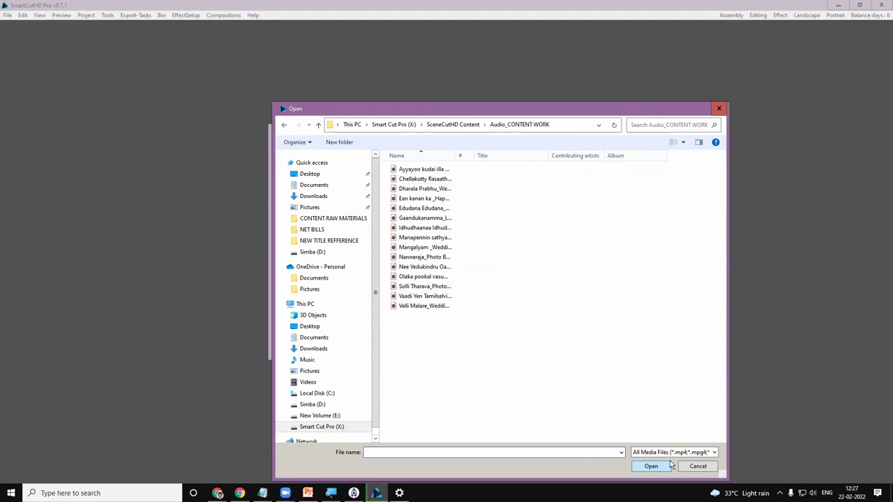
{"action": "left_click", "coordinate": [689, 471]}
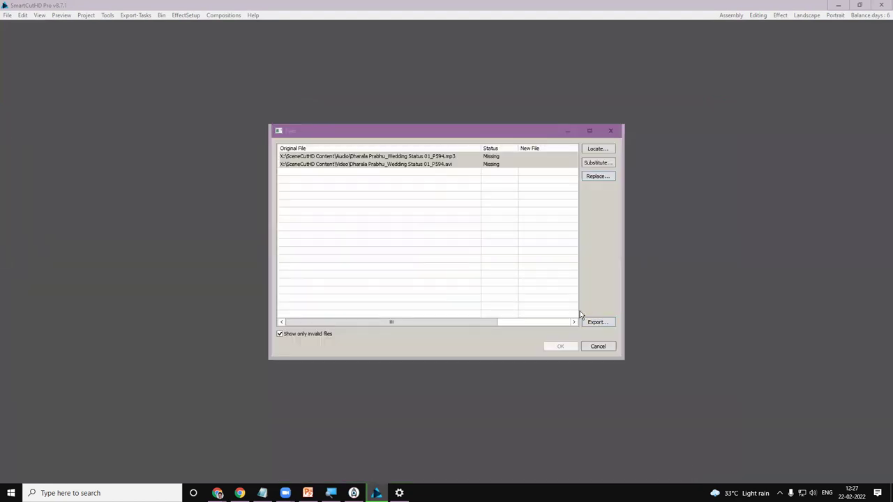
{"action": "left_click", "coordinate": [598, 149]}
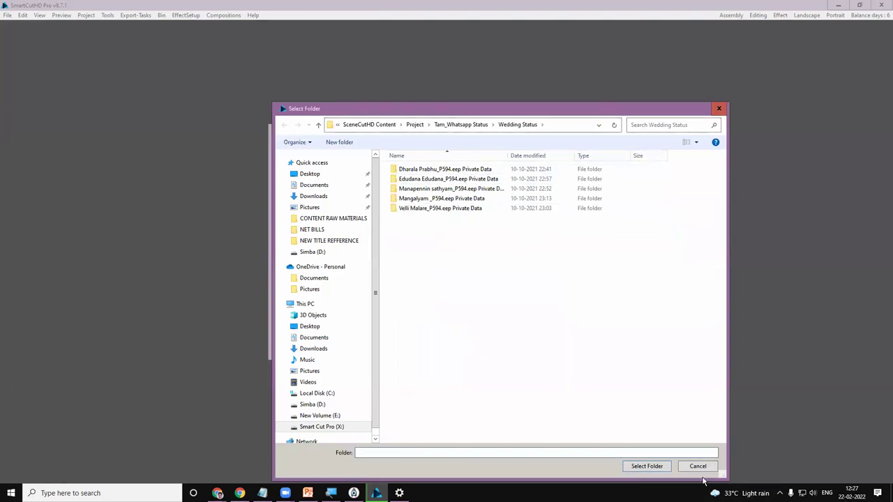
{"action": "left_click", "coordinate": [698, 470]}
{"action": "left_click", "coordinate": [599, 347]}
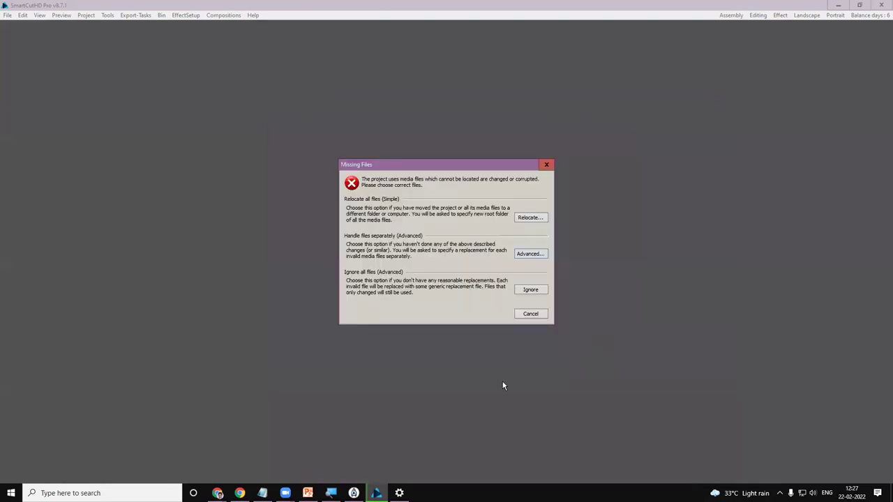
Step: Load the project ignoring all missing media files, and look through the clips in its Footage bin
{"action": "left_click", "coordinate": [530, 293]}
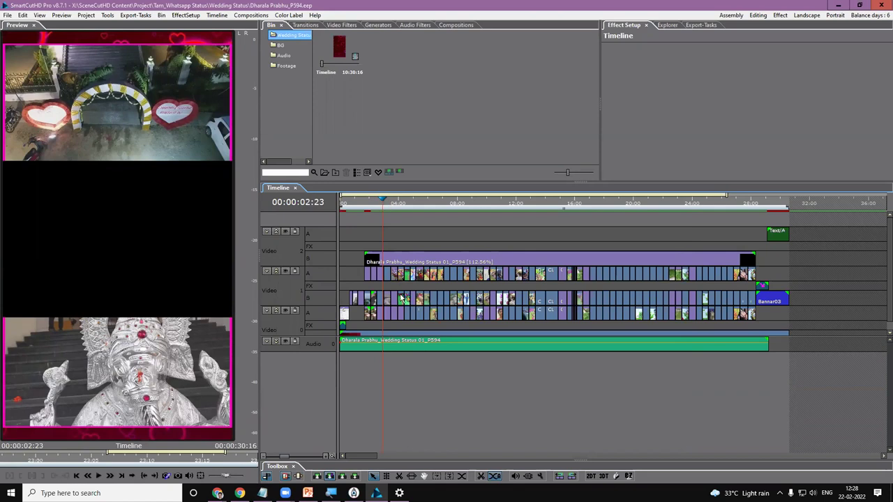
{"action": "scroll", "coordinate": [428, 288], "scroll_direction": "up", "scroll_amount": 2}
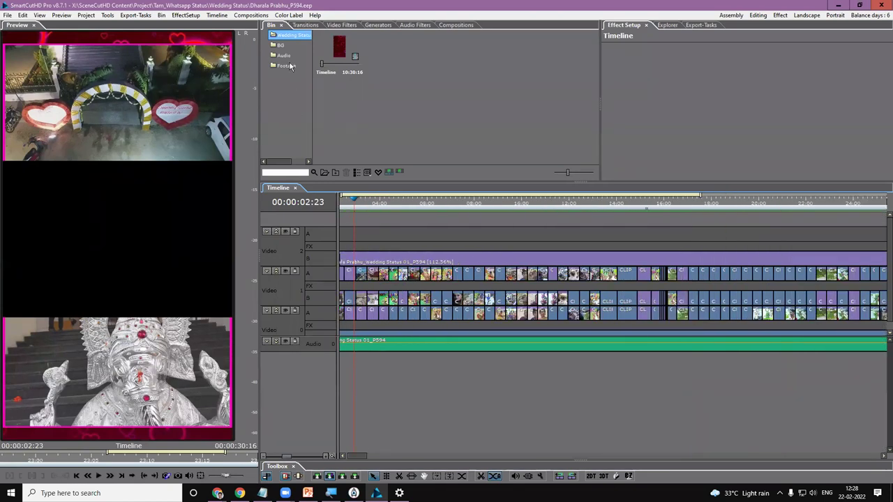
{"action": "left_click", "coordinate": [289, 67]}
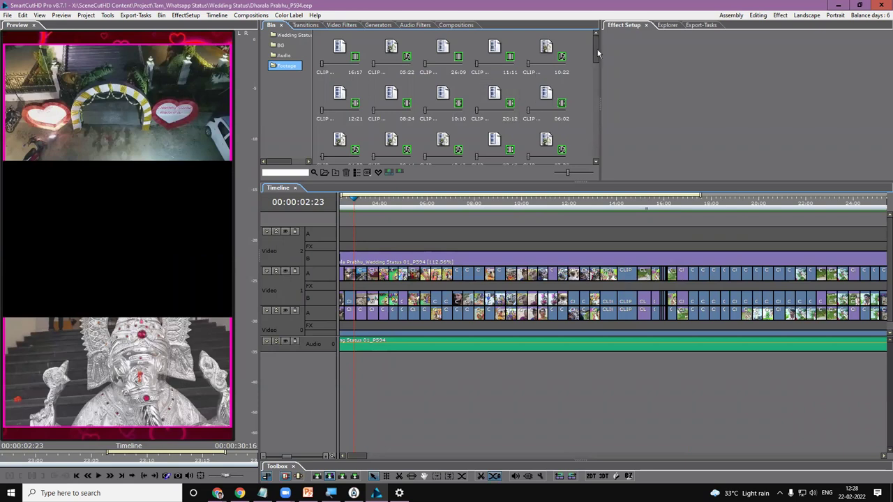
{"action": "left_click_drag", "start_coordinate": [600, 53], "coordinate": [599, 87]}
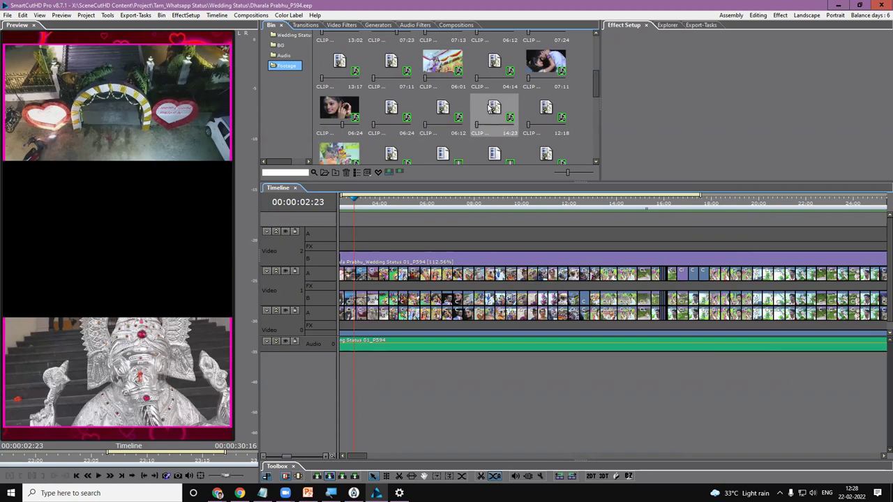
Step: Select all clips in the Footage bin, and preview CLIP 012 from the timeline at 00:00:00:14
{"action": "left_click", "coordinate": [409, 126]}
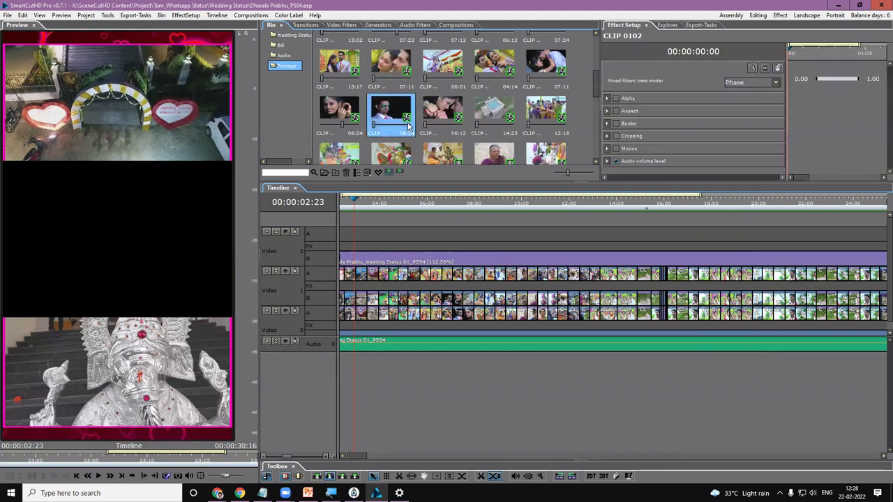
{"action": "key", "text": "ctrl+a"}
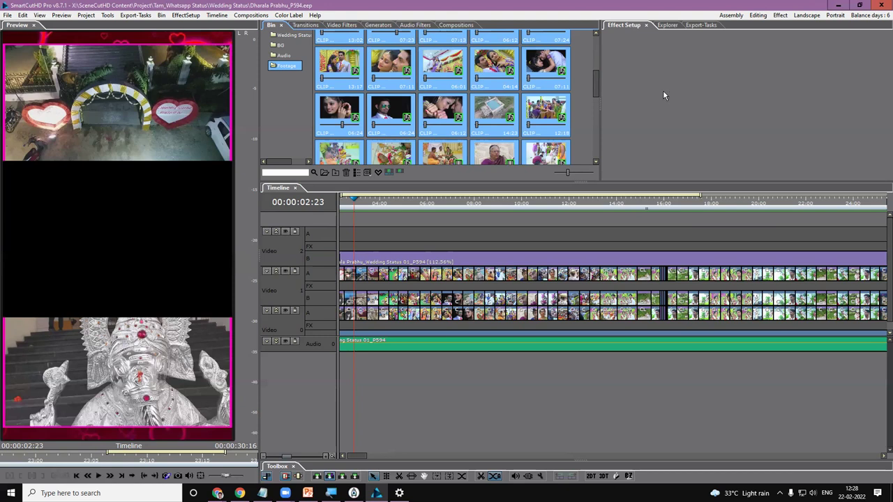
{"action": "left_click", "coordinate": [353, 276]}
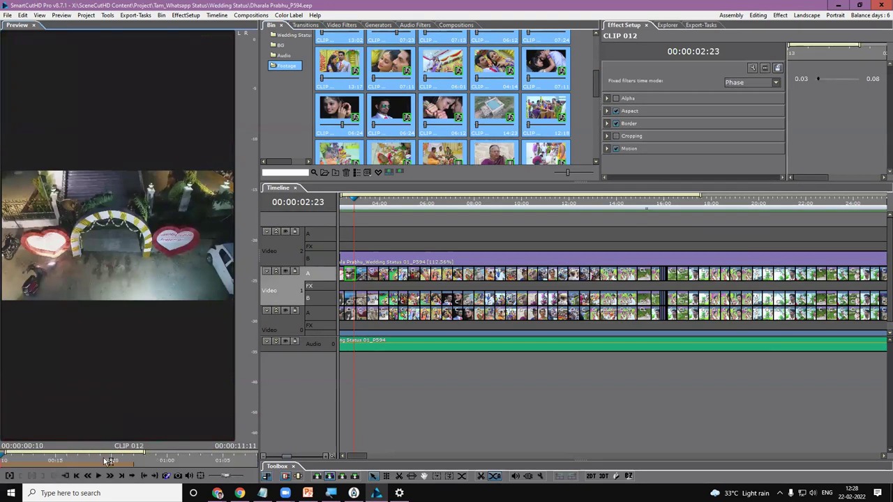
{"action": "left_click", "coordinate": [42, 461]}
Step: Start opening another project without saving the Dharala Prabhu project's changes, and return to the SceneCutHD Content\Project folder
{"action": "left_click", "coordinate": [9, 15]}
{"action": "left_click", "coordinate": [23, 48]}
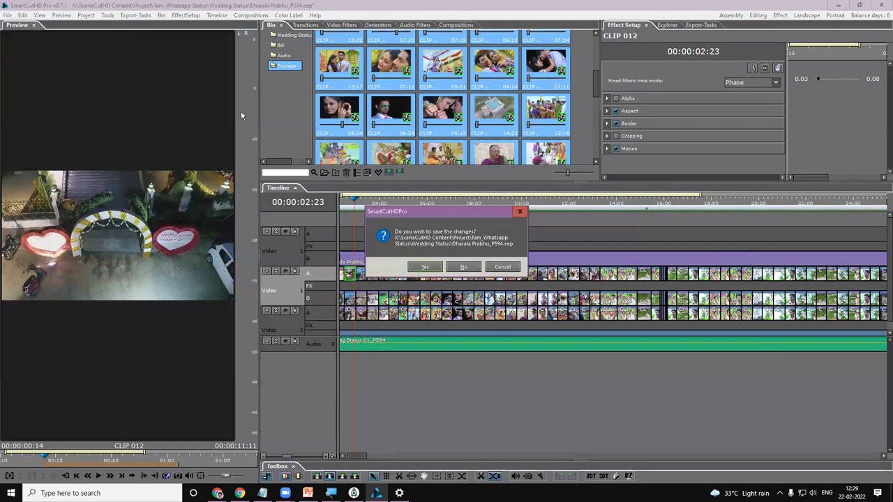
{"action": "left_click", "coordinate": [462, 269]}
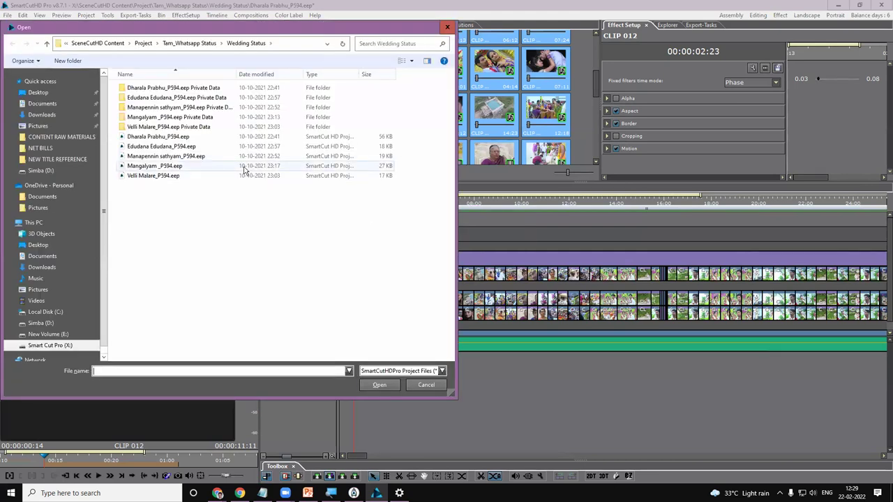
{"action": "left_click", "coordinate": [145, 44]}
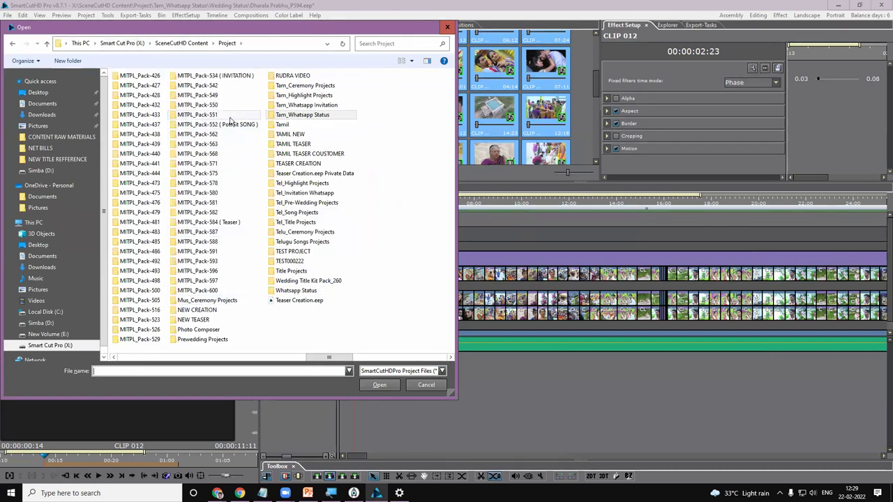
Step: Open Triangles Animation HD Title_P534.eep from the MITPL_Pack-534 ( INVITATION ) folder's WhatsApp Invitation Project, and preview its timeline at 00:00:03:09
{"action": "double_click", "coordinate": [217, 75]}
{"action": "double_click", "coordinate": [163, 88]}
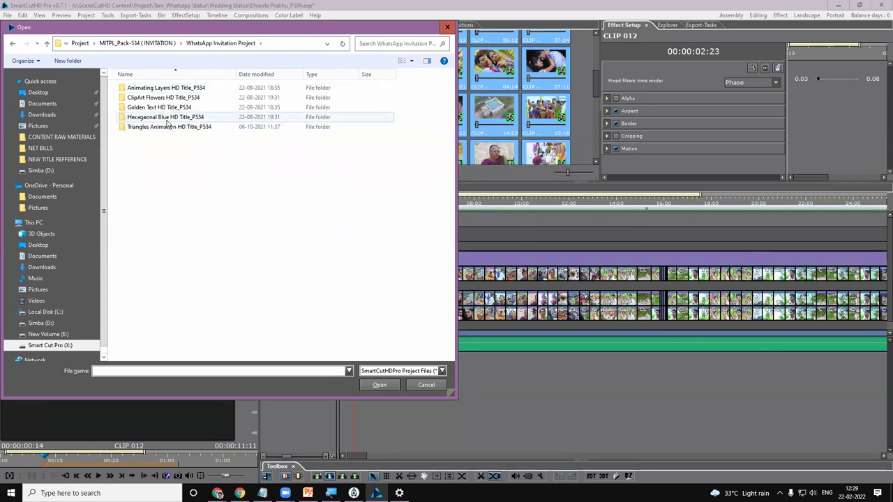
{"action": "double_click", "coordinate": [169, 127]}
{"action": "double_click", "coordinate": [163, 117]}
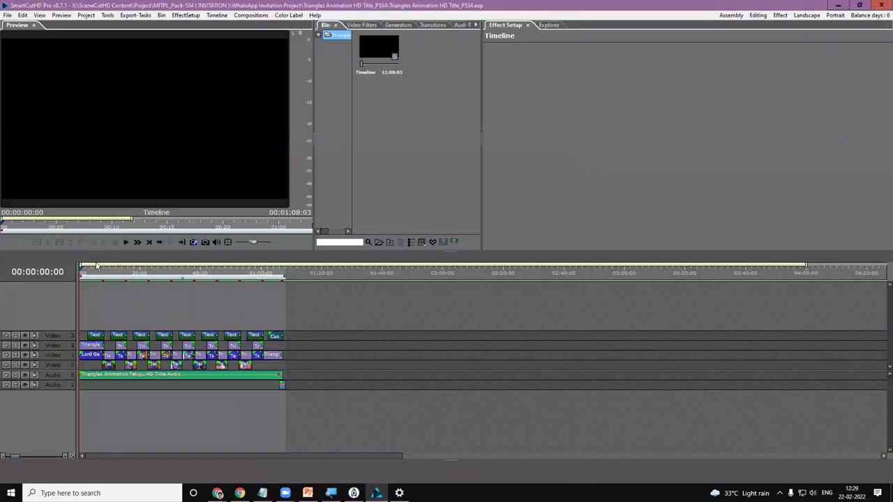
{"action": "left_click", "coordinate": [89, 270]}
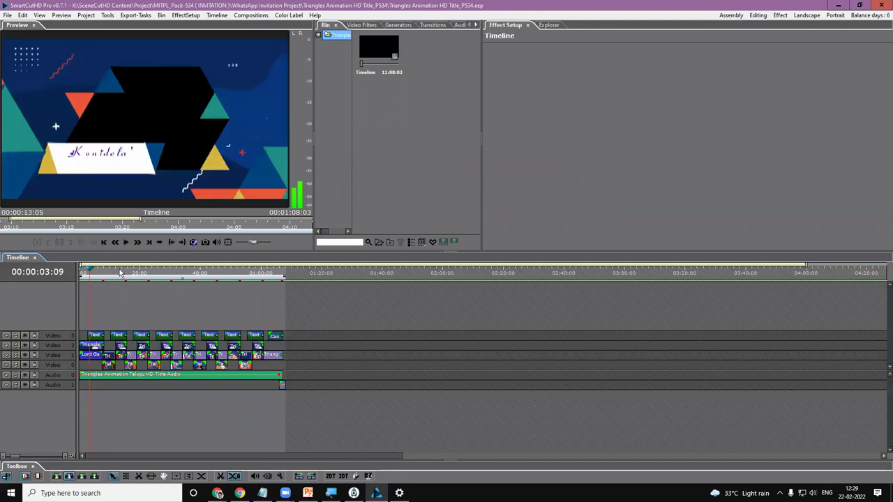
Step: Preview the invitation timeline at several points up to 00:00:40:17, and widen the bin area
{"action": "left_click", "coordinate": [120, 272]}
{"action": "left_click", "coordinate": [129, 272]}
{"action": "left_click", "coordinate": [152, 272]}
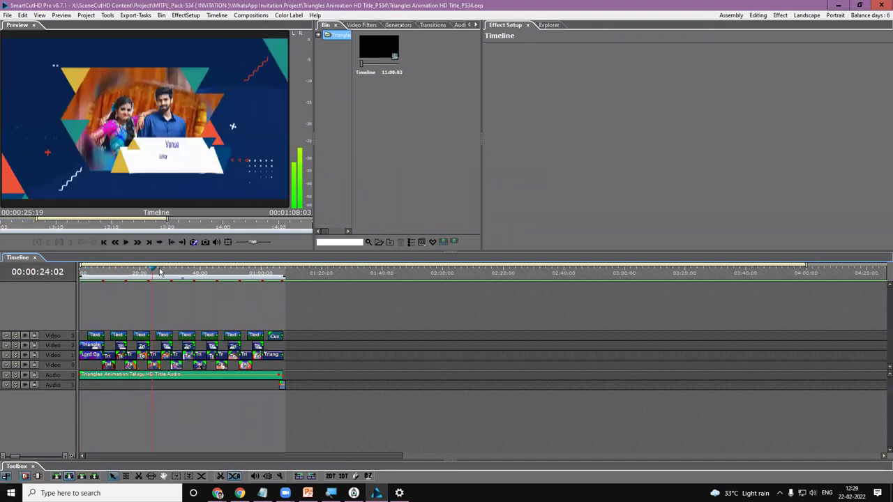
{"action": "left_click", "coordinate": [160, 271]}
{"action": "left_click_drag", "start_coordinate": [185, 272], "coordinate": [200, 269]}
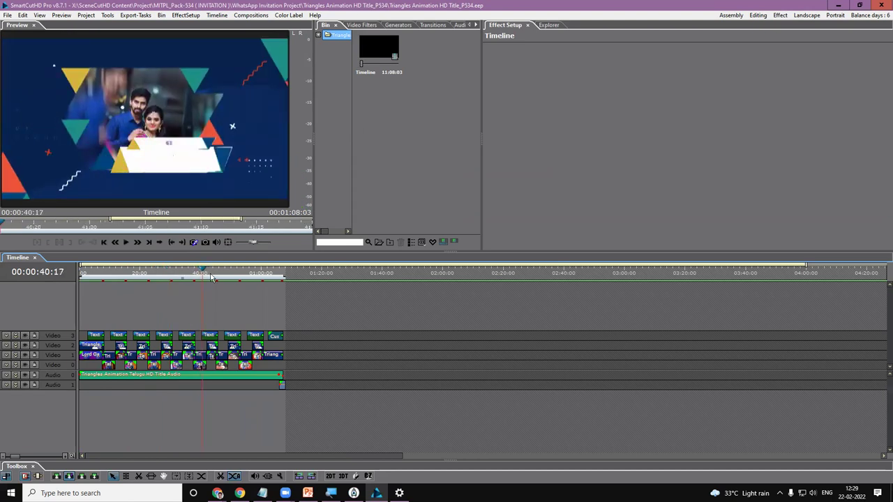
{"action": "left_click_drag", "start_coordinate": [482, 128], "coordinate": [538, 132]}
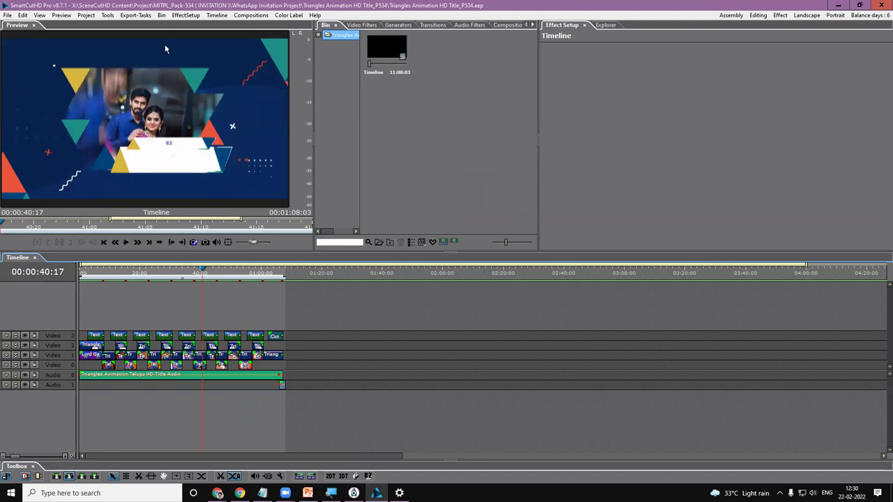
{"action": "left_click", "coordinate": [7, 15]}
{"action": "mouse_move", "coordinate": [21, 15]}
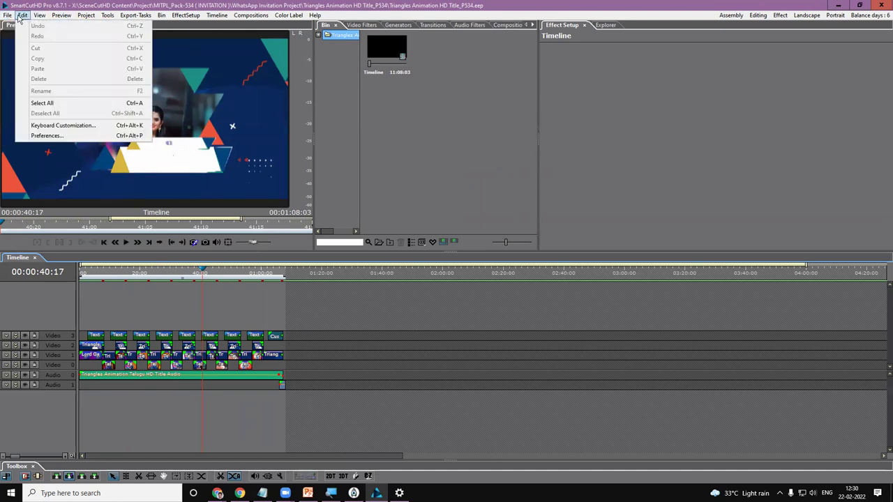
{"action": "left_click", "coordinate": [28, 24]}
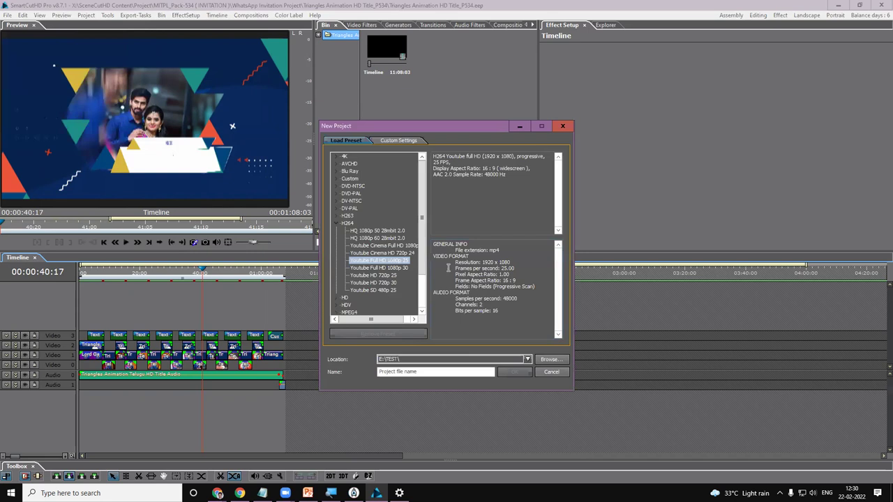
{"action": "left_click", "coordinate": [559, 372]}
Step: Reopen the recent project E:\TEST\TEST.eep
{"action": "left_click", "coordinate": [7, 14]}
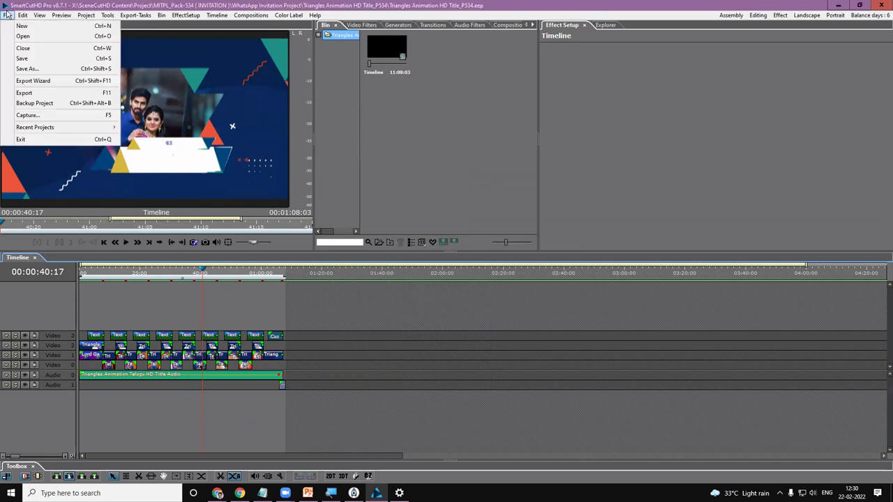
{"action": "mouse_move", "coordinate": [31, 127]}
{"action": "left_click", "coordinate": [190, 150]}
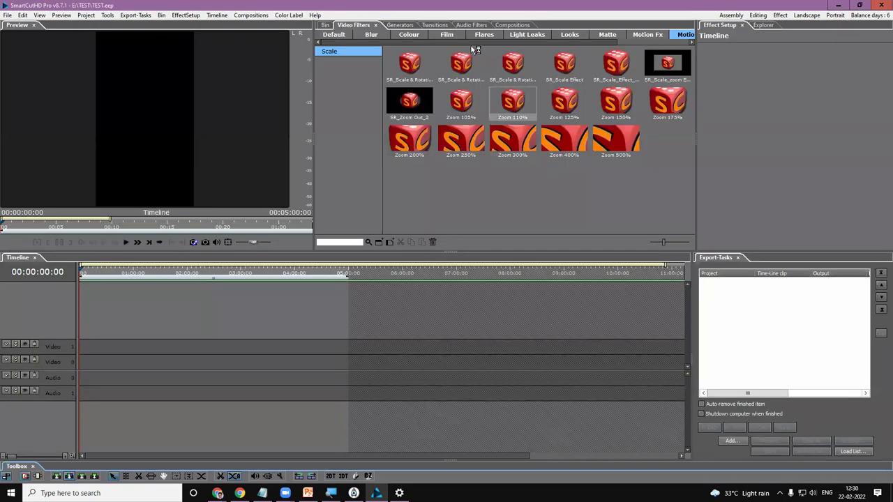
Step: Browse the compositions library to the Black & White group of the Photo Composer category
{"action": "left_click", "coordinate": [512, 25]}
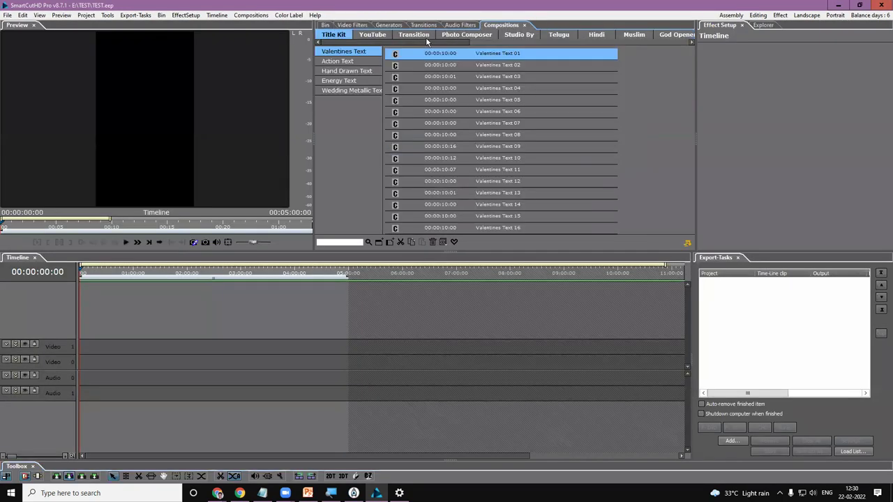
{"action": "left_click_drag", "start_coordinate": [428, 43], "coordinate": [476, 42]}
{"action": "left_click", "coordinate": [474, 37]}
{"action": "left_click", "coordinate": [363, 63]}
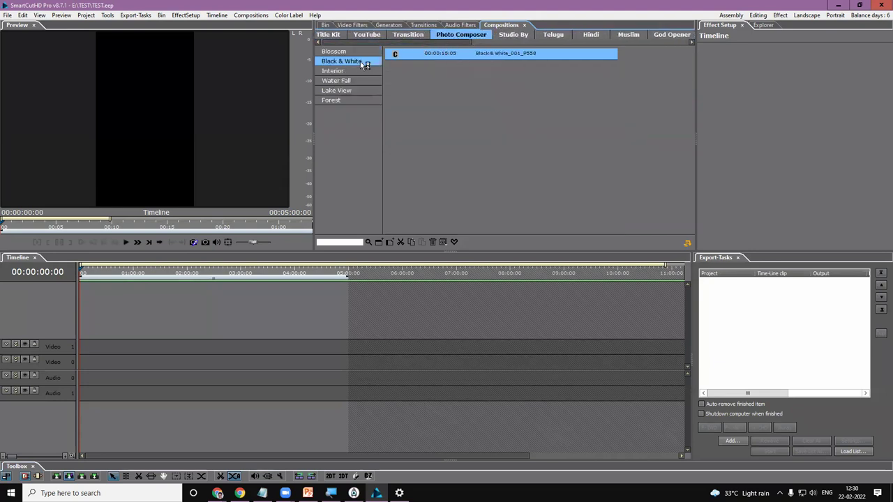
Step: Switch to the Assembly workspace and create project TEST in E:\TEST\ with the H264 Youtube Full HD 1080p 25 preset, replacing the existing project
{"action": "left_click", "coordinate": [738, 14]}
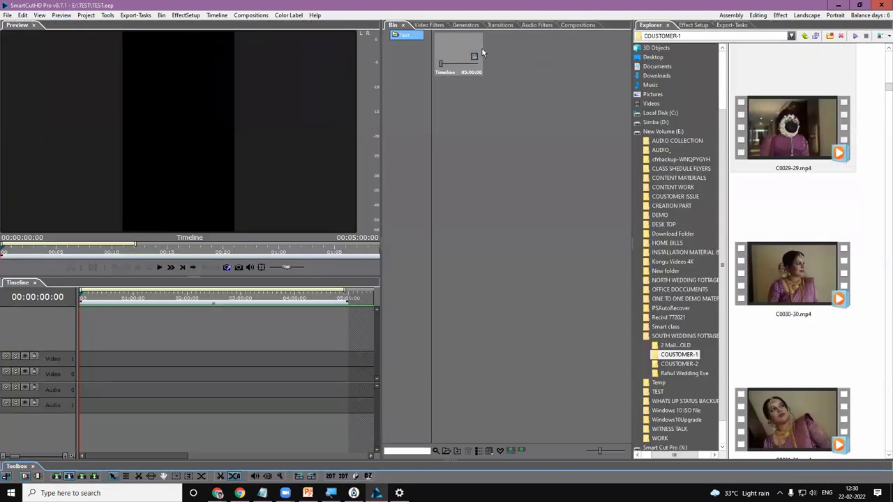
{"action": "left_click", "coordinate": [450, 49]}
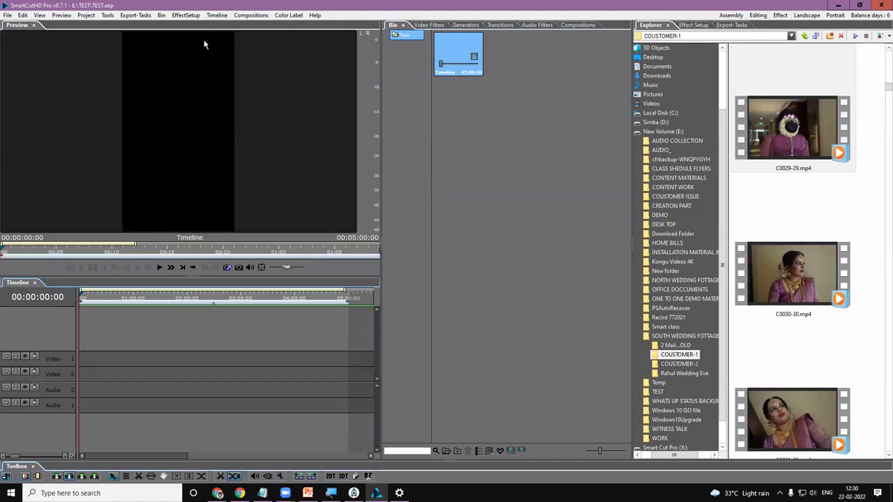
{"action": "left_click", "coordinate": [61, 15]}
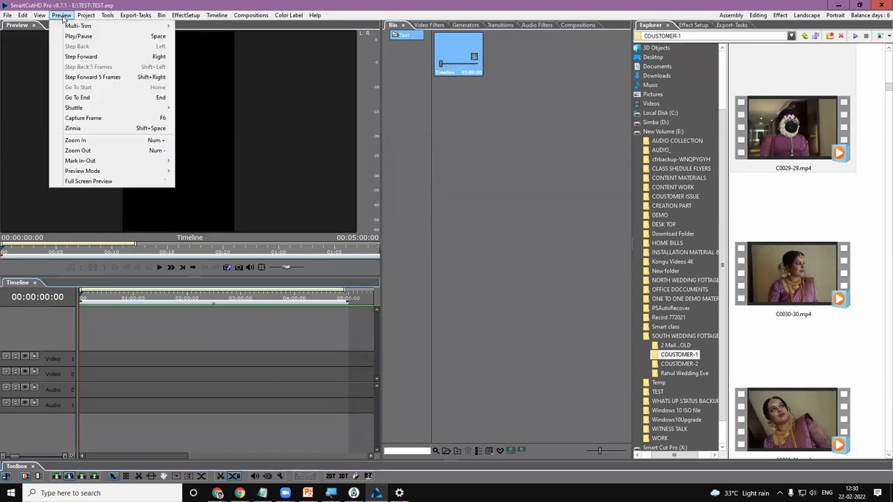
{"action": "left_click", "coordinate": [15, 25]}
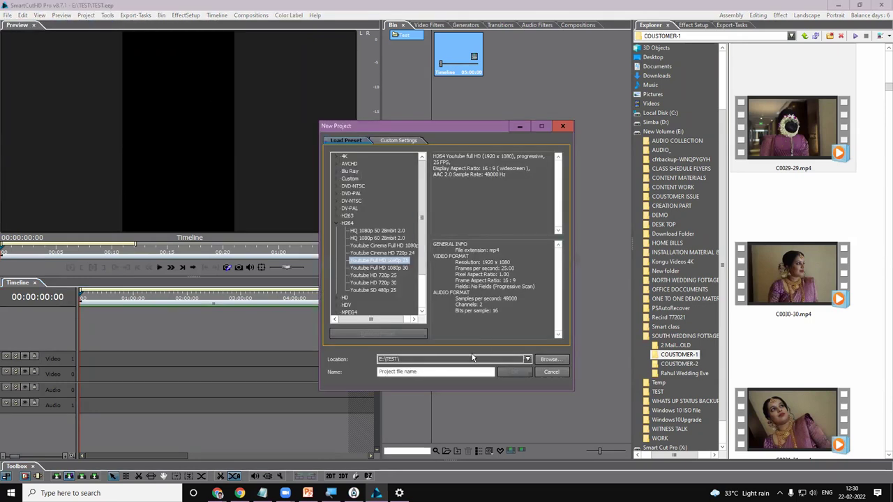
{"action": "left_click", "coordinate": [417, 371]}
{"action": "type", "text": "TEST"}
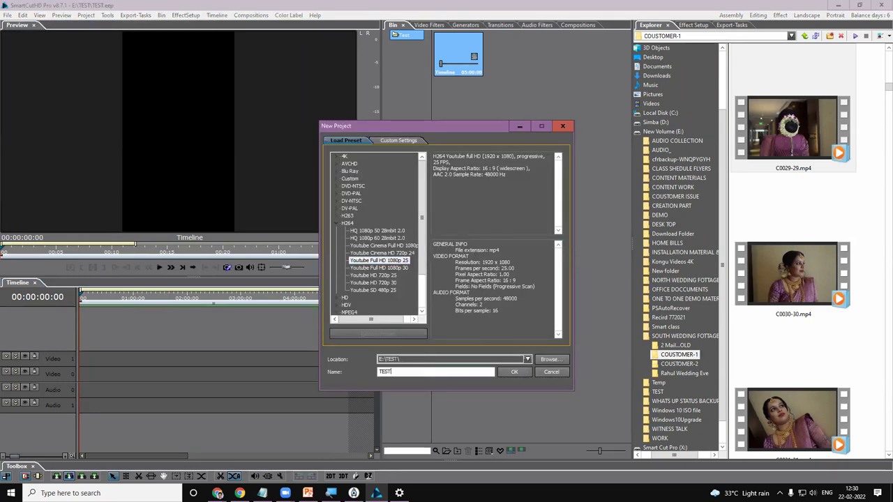
{"action": "left_click", "coordinate": [517, 372]}
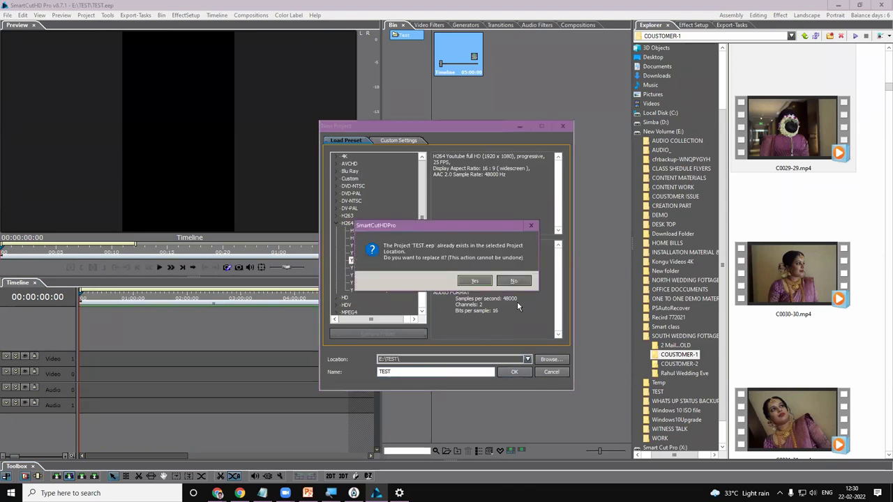
{"action": "left_click", "coordinate": [476, 282]}
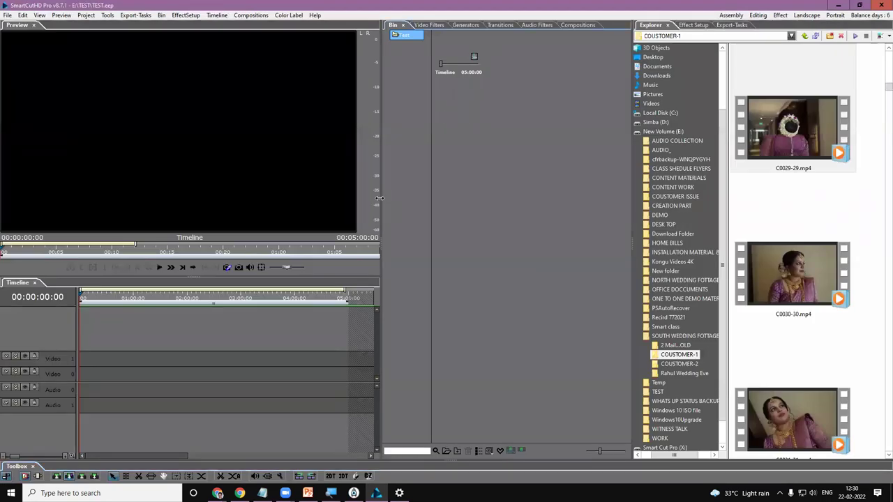
Step: Preview the Valentines Text 01 title composition from the Title Kit in full screen, and return to the normal view
{"action": "left_click", "coordinate": [492, 25]}
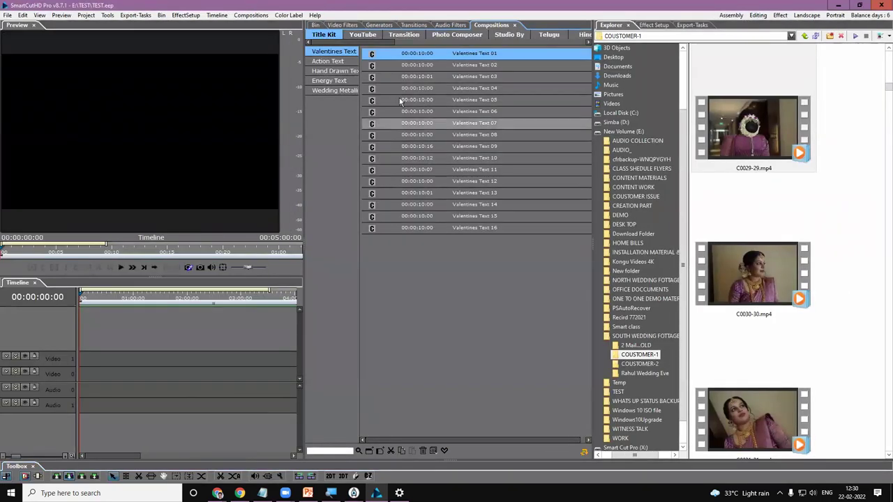
{"action": "left_click", "coordinate": [459, 56]}
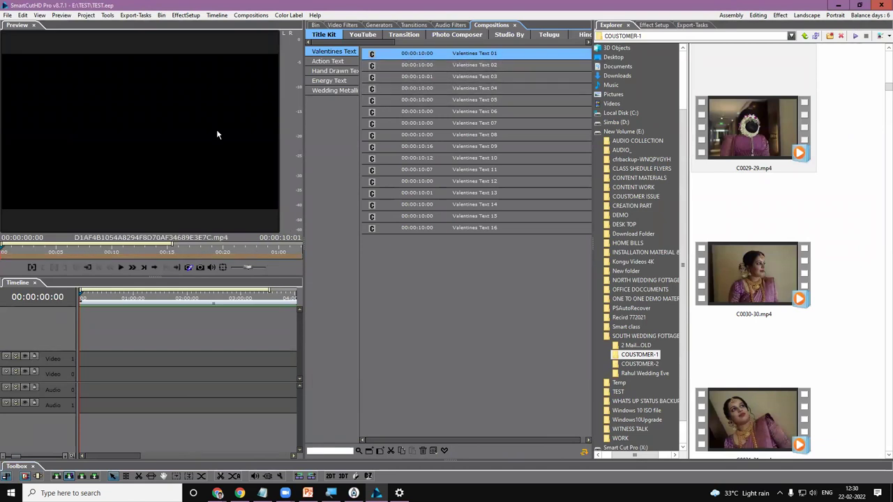
{"action": "double_click", "coordinate": [104, 167]}
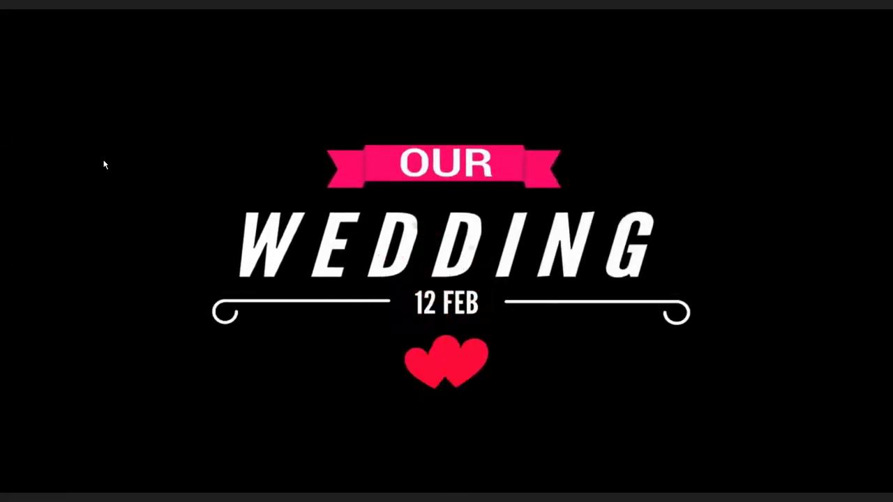
{"action": "double_click", "coordinate": [105, 165]}
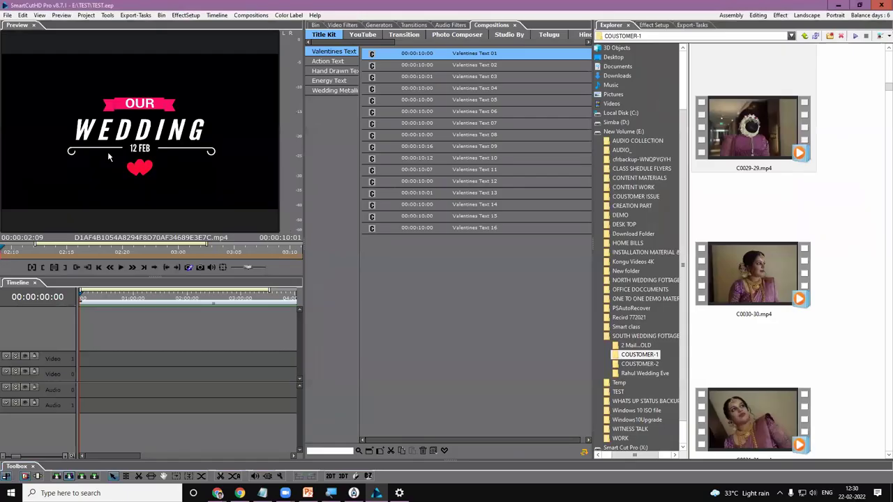
Step: Add Valentines Text 01 at the start of the Video 0 track, and open the composition to show its layers
{"action": "left_click_drag", "start_coordinate": [443, 55], "coordinate": [82, 368]}
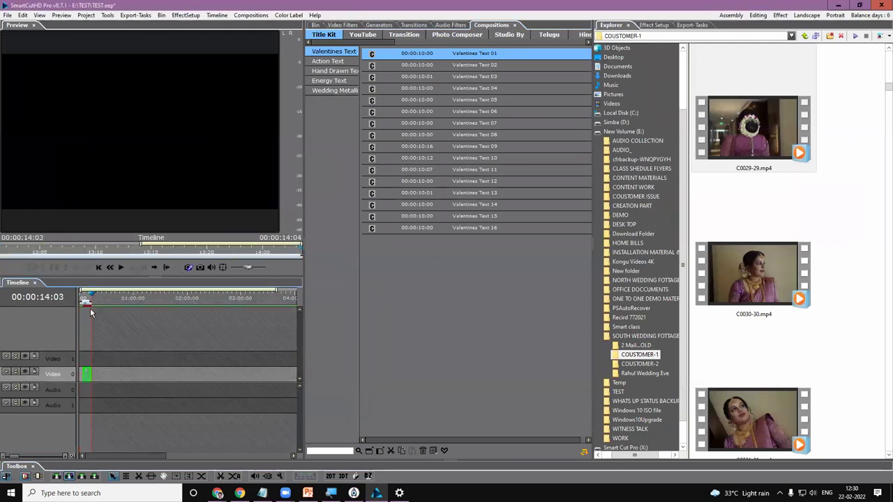
{"action": "double_click", "coordinate": [86, 377]}
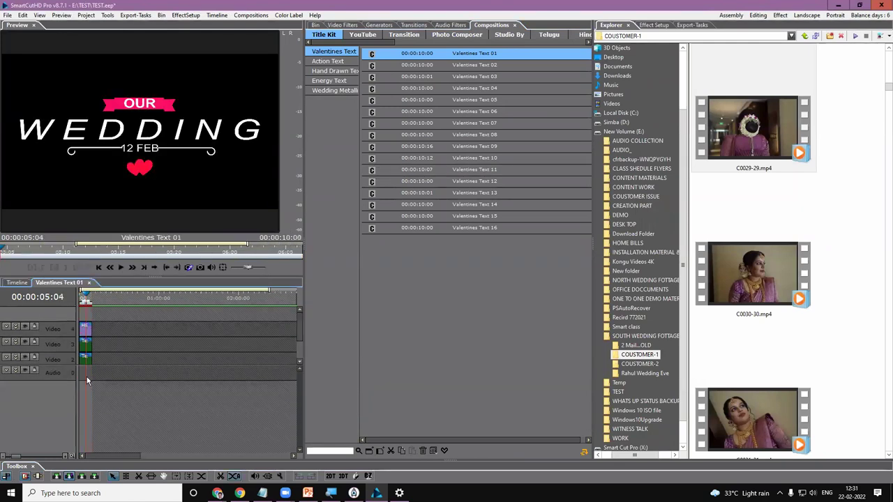
{"action": "scroll", "coordinate": [84, 450], "scroll_direction": "up", "scroll_amount": 3}
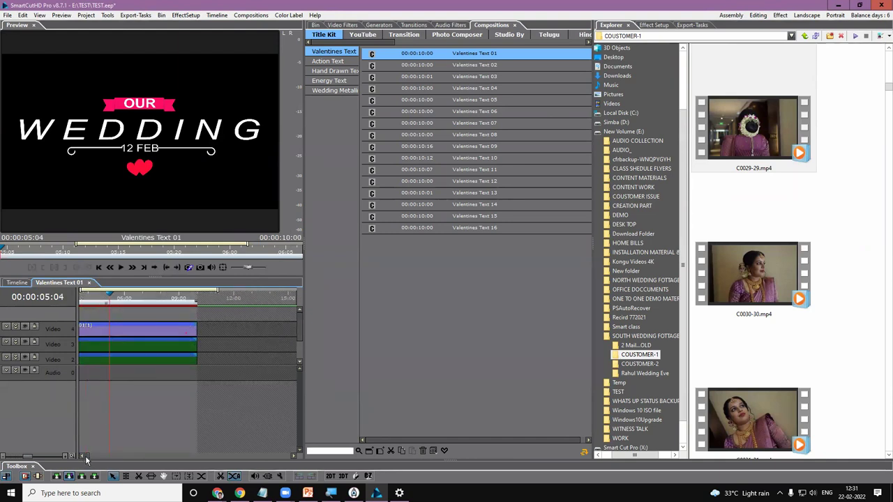
{"action": "scroll", "coordinate": [85, 456], "scroll_direction": "up", "scroll_amount": 2}
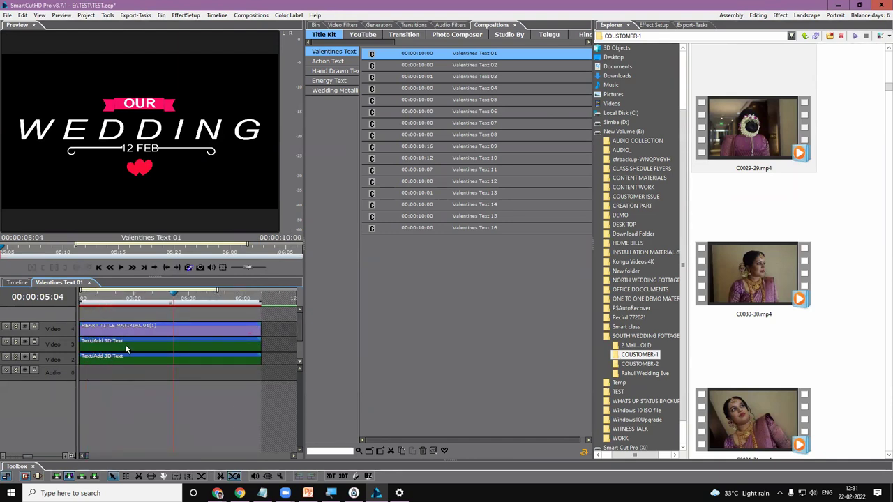
Step: Examine the text settings of the 3D text layer on Video 3, and close them without edits
{"action": "left_click", "coordinate": [147, 348]}
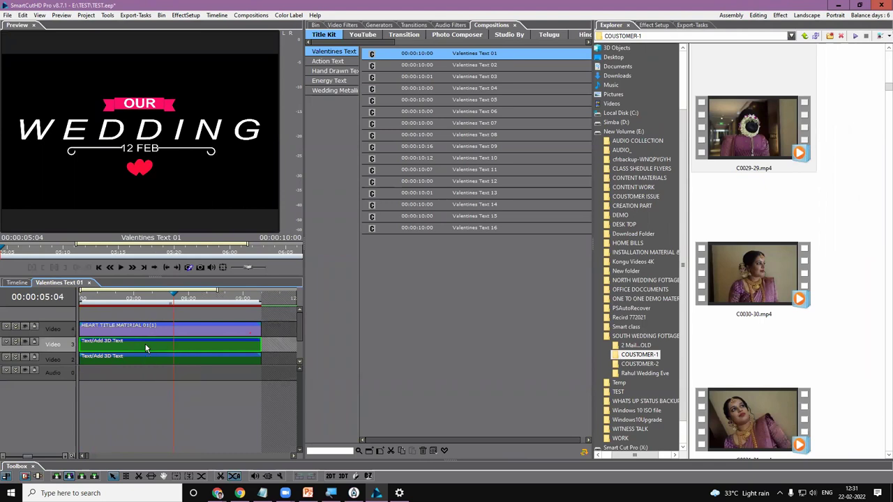
{"action": "double_click", "coordinate": [147, 348]}
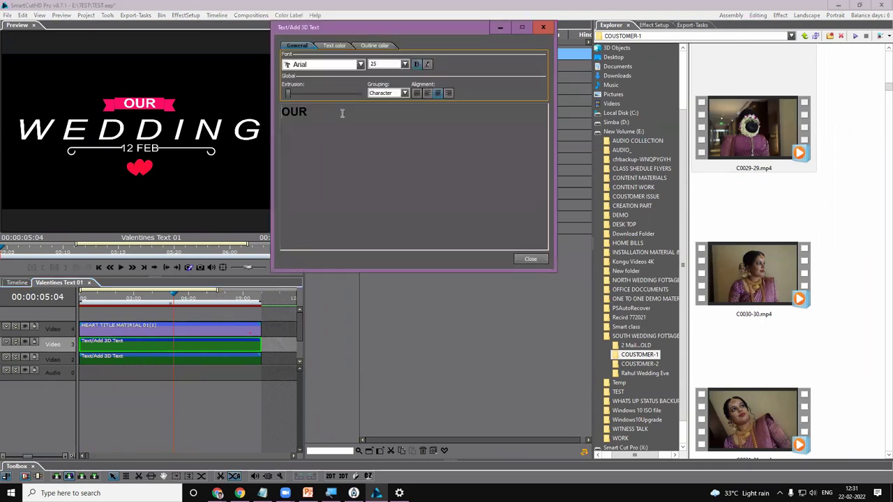
{"action": "left_click_drag", "start_coordinate": [342, 113], "coordinate": [276, 115]}
{"action": "left_click", "coordinate": [526, 259]}
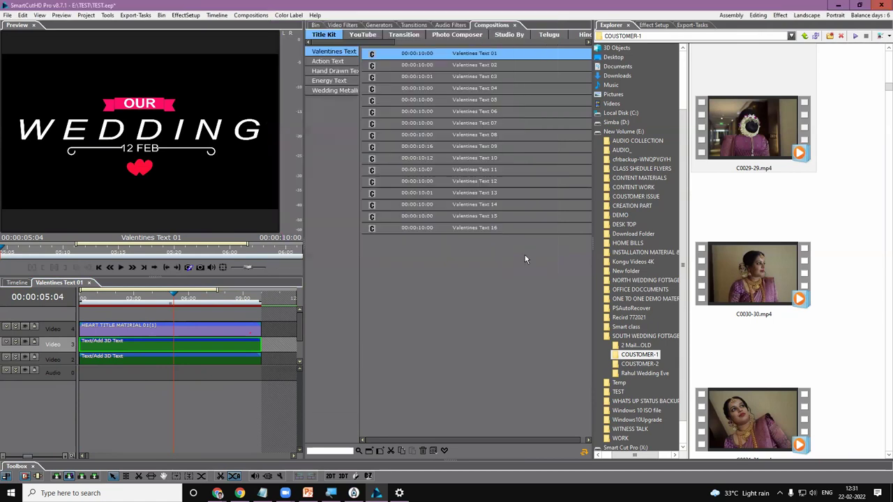
Step: Replace the WEDDING text on Video 2 with INVITATION, and preview the title at 00:00:03:20
{"action": "left_click", "coordinate": [140, 358]}
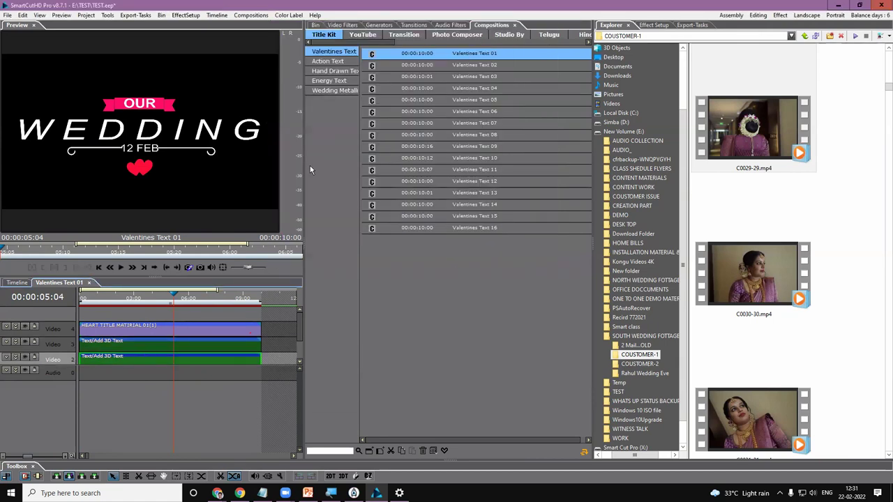
{"action": "left_click_drag", "start_coordinate": [470, 126], "coordinate": [255, 136]}
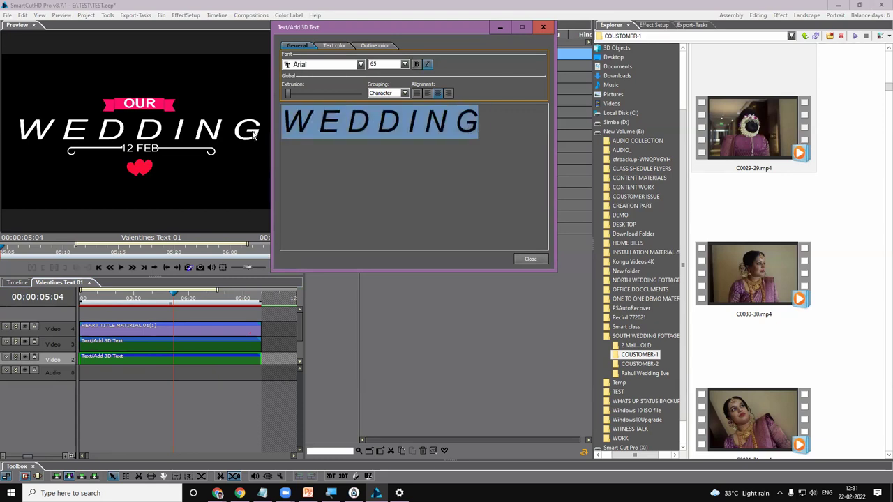
{"action": "type", "text": "INVITAT"}
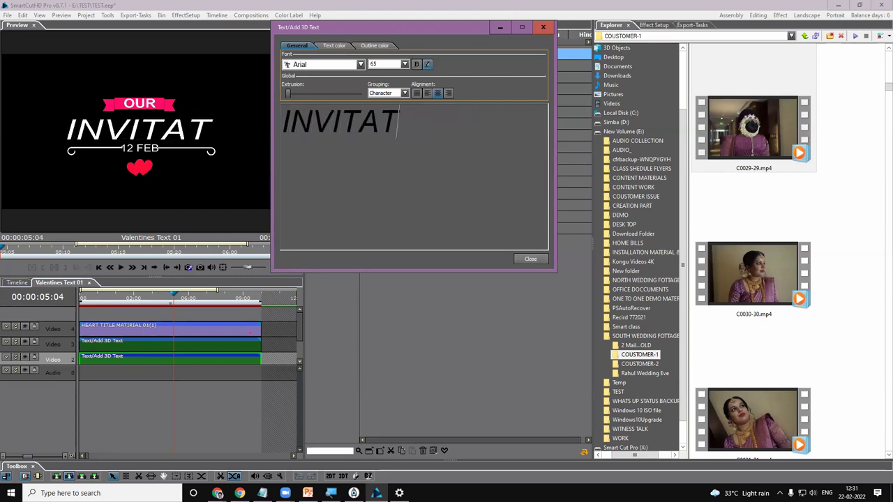
{"action": "type", "text": "ION"}
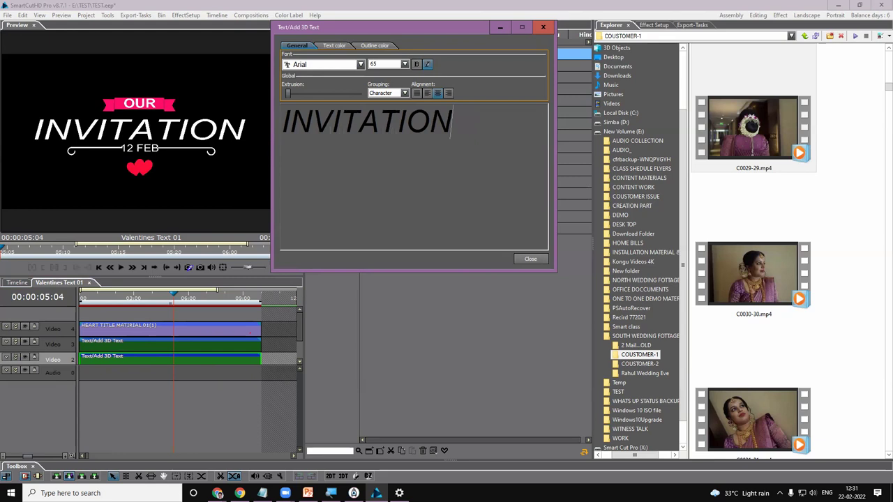
{"action": "left_click", "coordinate": [531, 259]}
{"action": "left_click", "coordinate": [149, 297]}
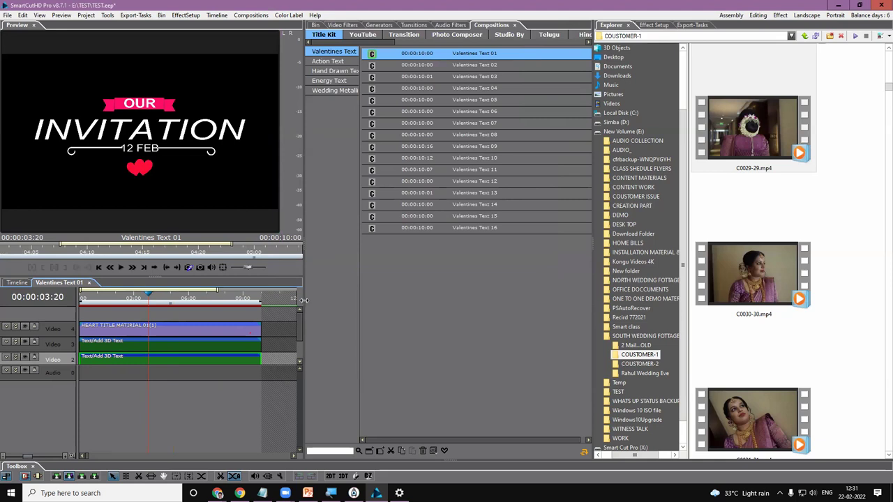
Step: Change the workspace to the layout with a full-width timeline and Effect Setup, and show the Blossom compositions under Photo Composer
{"action": "left_click_drag", "start_coordinate": [303, 299], "coordinate": [509, 299]}
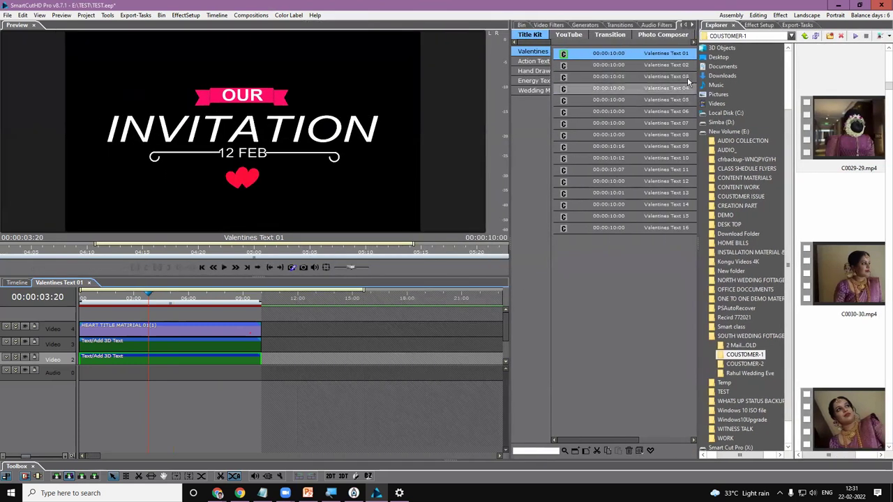
{"action": "left_click", "coordinate": [40, 16]}
{"action": "left_click", "coordinate": [416, 54]}
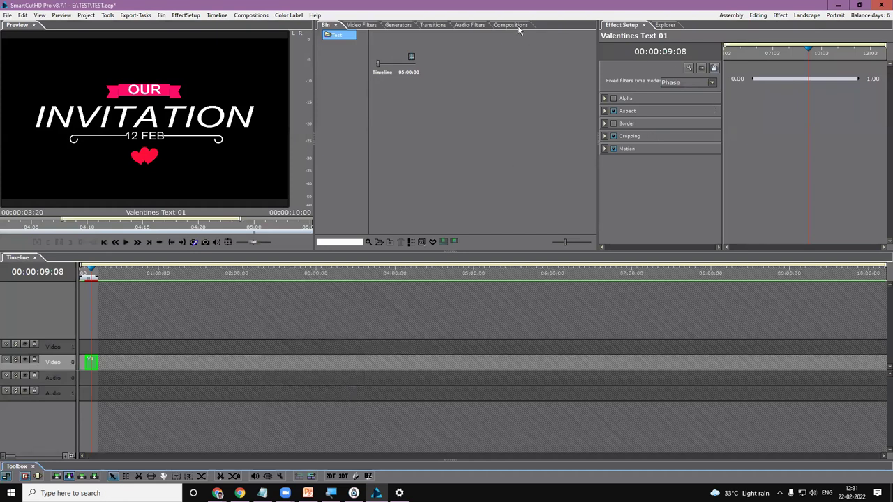
{"action": "left_click", "coordinate": [519, 25]}
{"action": "left_click", "coordinate": [481, 36]}
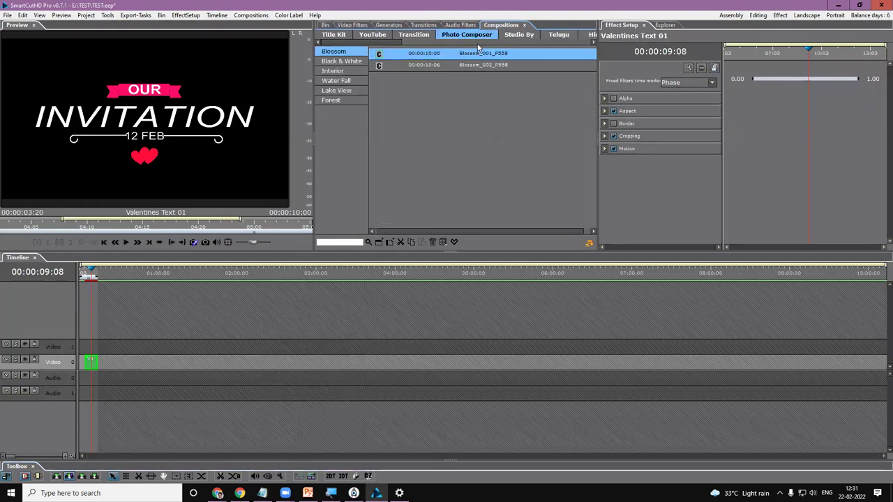
Step: Preview the Blossom_001_P558 composition sample in full screen, and return to the editing view
{"action": "double_click", "coordinate": [439, 59]}
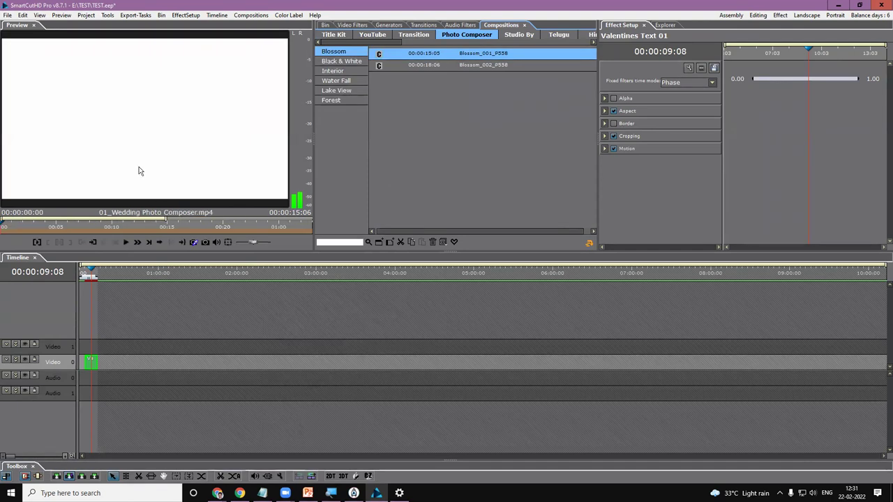
{"action": "double_click", "coordinate": [125, 147]}
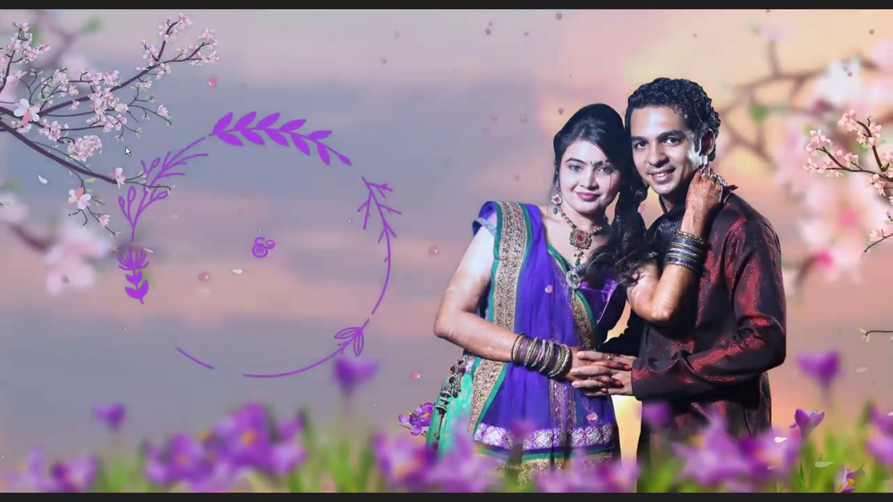
{"action": "key", "text": "Escape"}
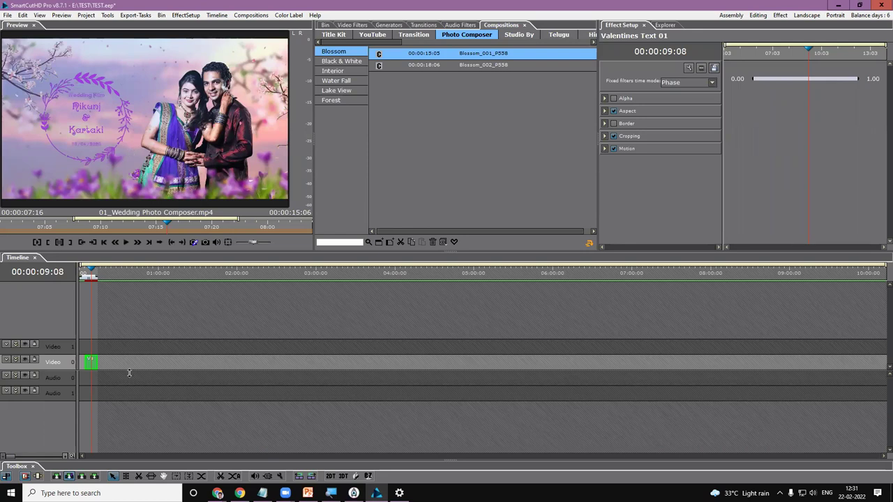
Step: Delete the Valentines Text 01 clip from Video 0, and add the Blossom_001_P558 composition at the start of the timeline
{"action": "left_click", "coordinate": [94, 362]}
{"action": "key", "text": "Delete"}
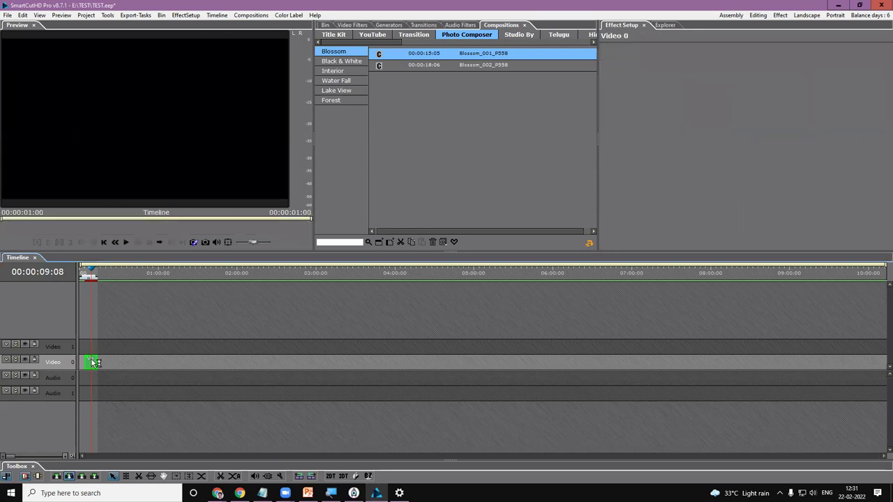
{"action": "left_click", "coordinate": [425, 57]}
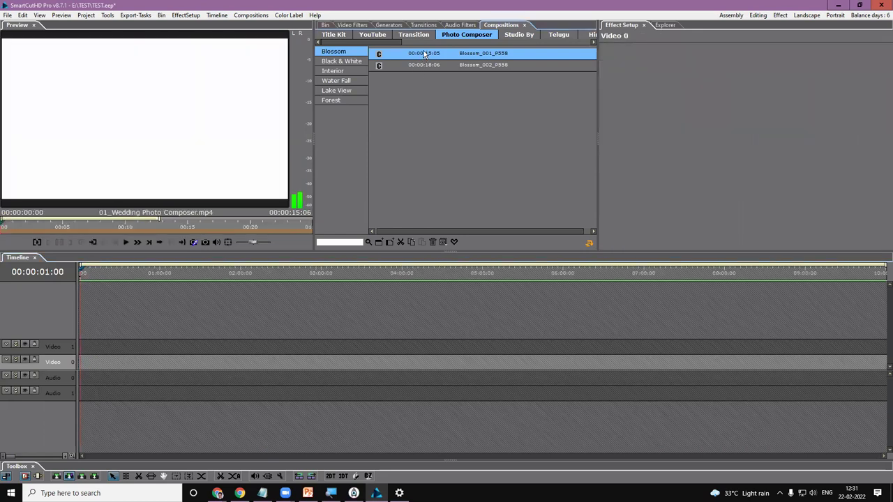
{"action": "left_click_drag", "start_coordinate": [425, 57], "coordinate": [82, 364]}
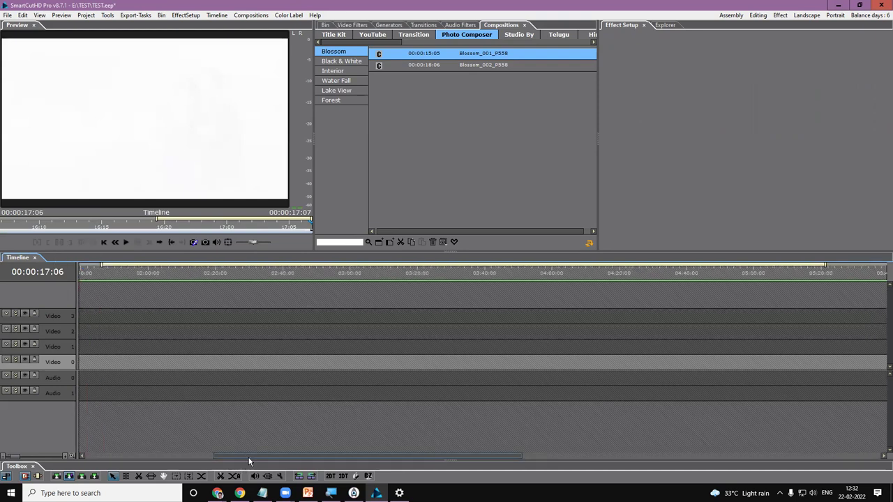
{"action": "left_click_drag", "start_coordinate": [248, 458], "coordinate": [93, 454]}
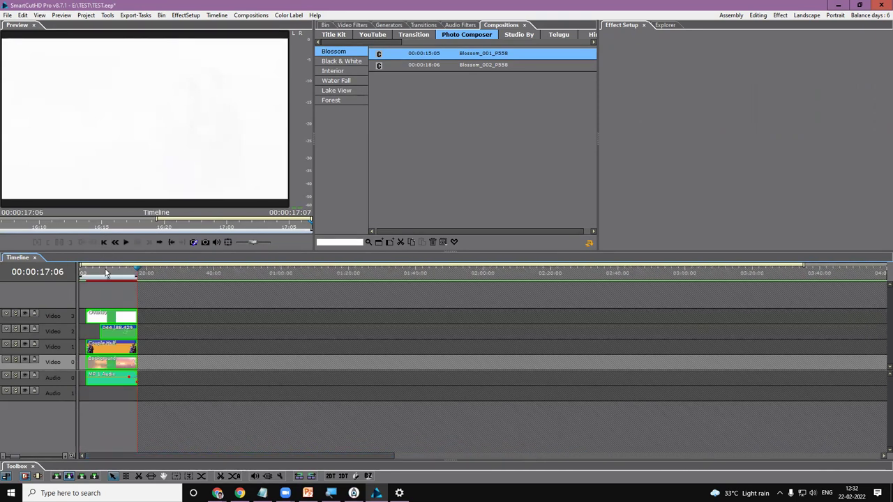
Step: Preview the Blossom composition on the timeline in full screen at 00:00:07:18, and return to the editing view
{"action": "left_click", "coordinate": [106, 270]}
{"action": "double_click", "coordinate": [197, 136]}
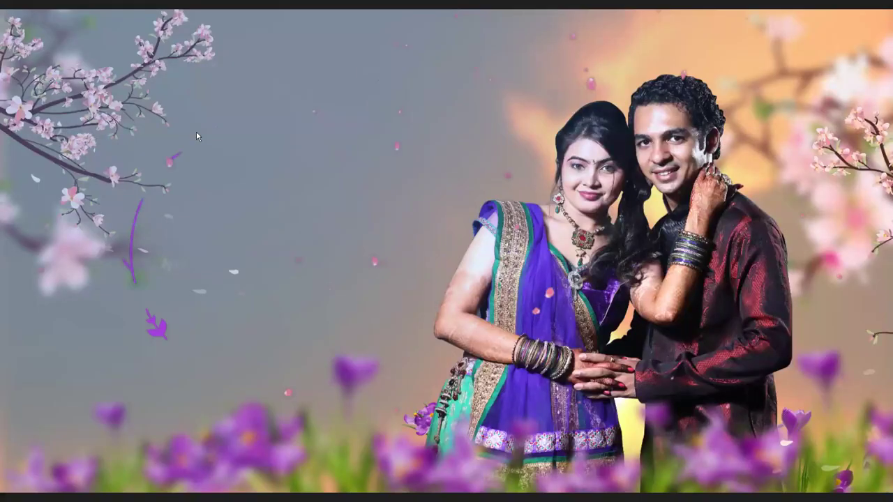
{"action": "double_click", "coordinate": [196, 131]}
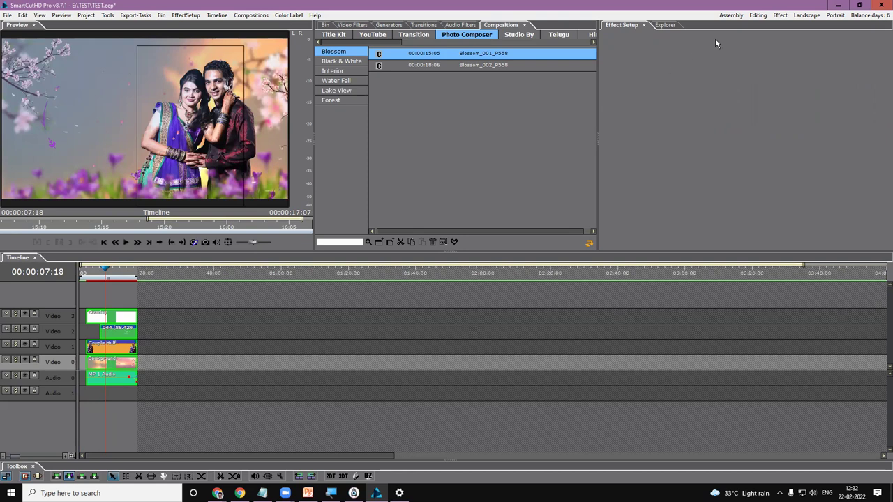
Step: Change to the Assembly workspace, and open the photos folder under SceneCutHD Content on the Smart Cut Pro (X:) drive in a widened file browser
{"action": "left_click", "coordinate": [732, 16]}
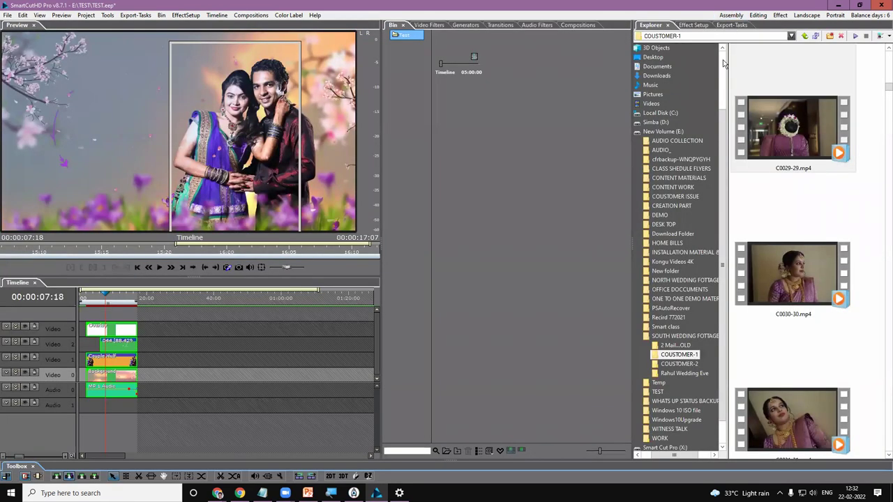
{"action": "left_click", "coordinate": [637, 337]}
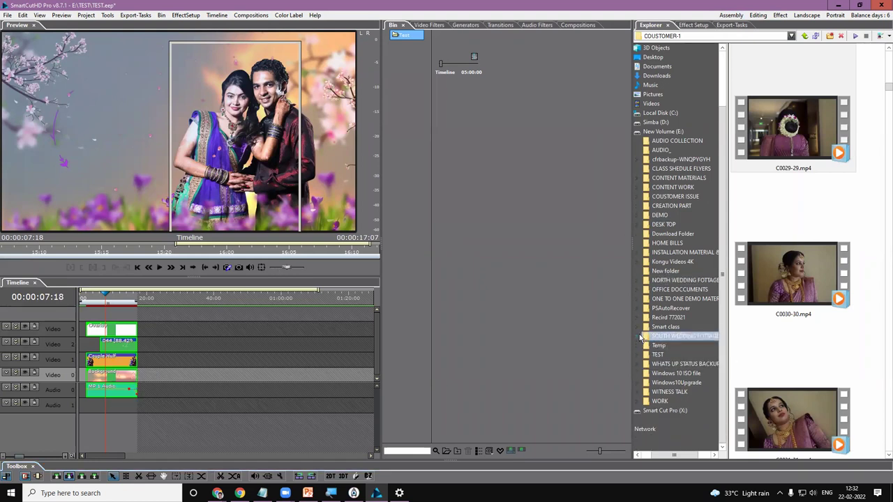
{"action": "left_click", "coordinate": [637, 141]}
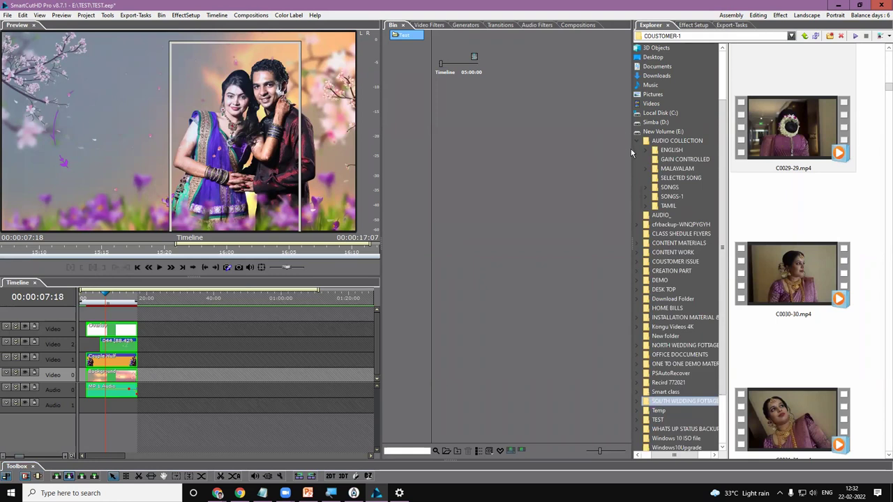
{"action": "left_click_drag", "start_coordinate": [631, 152], "coordinate": [553, 137]}
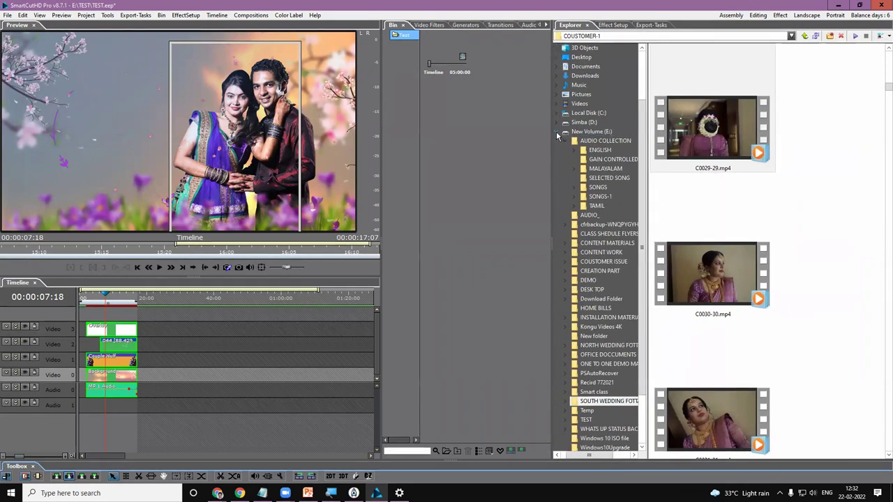
{"action": "left_click", "coordinate": [558, 137]}
{"action": "left_click", "coordinate": [598, 217]}
{"action": "left_click", "coordinate": [606, 262]}
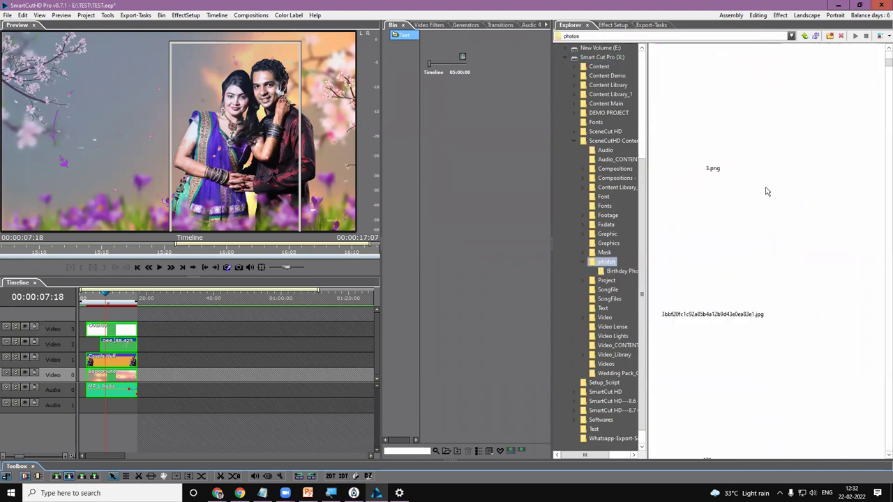
Step: Replace the couple photo clip on Video 1 with Couple_0001.png from the photos folder, using the Shrink option
{"action": "scroll", "coordinate": [766, 192], "scroll_direction": "down", "scroll_amount": 15}
{"action": "scroll", "coordinate": [766, 193], "scroll_direction": "down", "scroll_amount": 8}
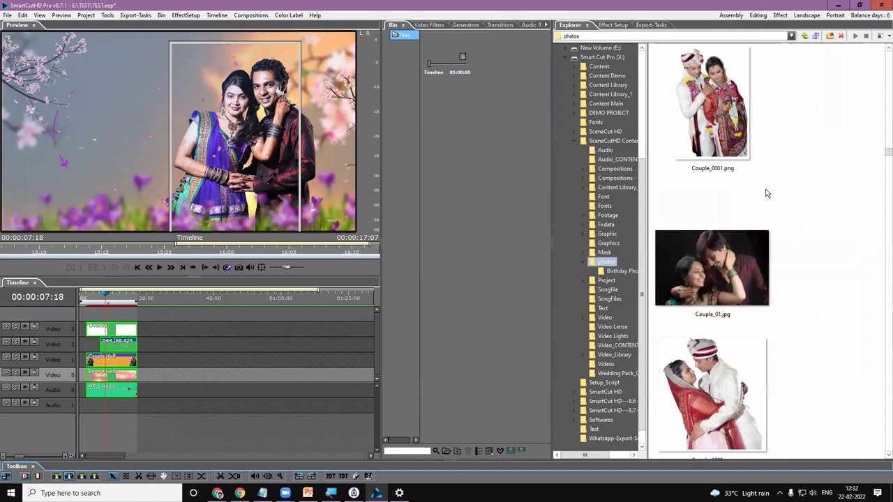
{"action": "left_click", "coordinate": [710, 140]}
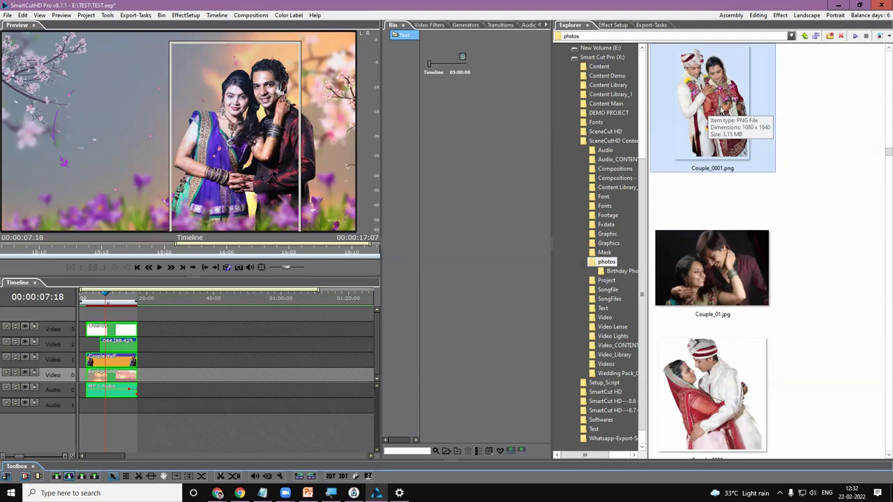
{"action": "scroll", "coordinate": [722, 108], "scroll_direction": "up", "scroll_amount": 3}
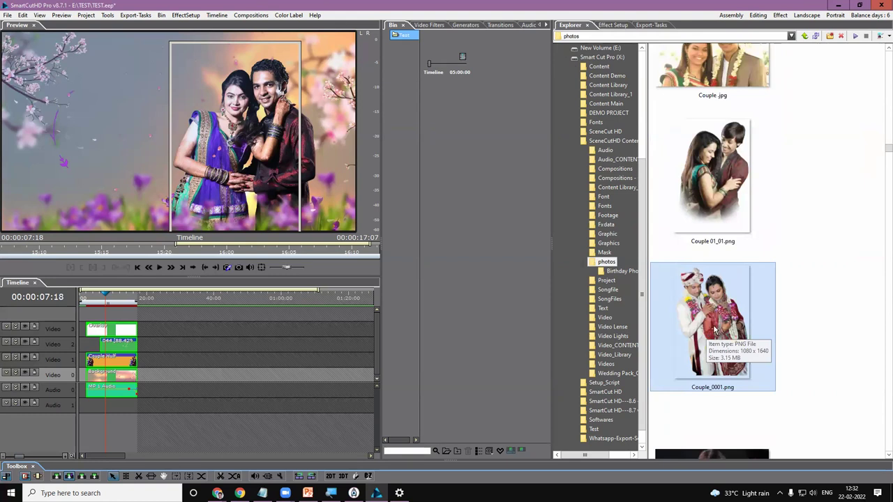
{"action": "left_click_drag", "start_coordinate": [727, 305], "coordinate": [106, 367]}
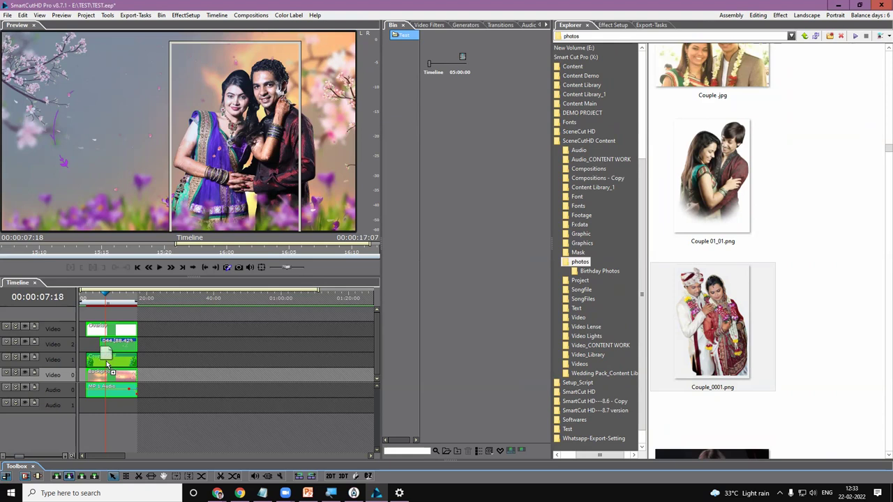
{"action": "left_click_drag", "start_coordinate": [107, 365], "coordinate": [107, 364]}
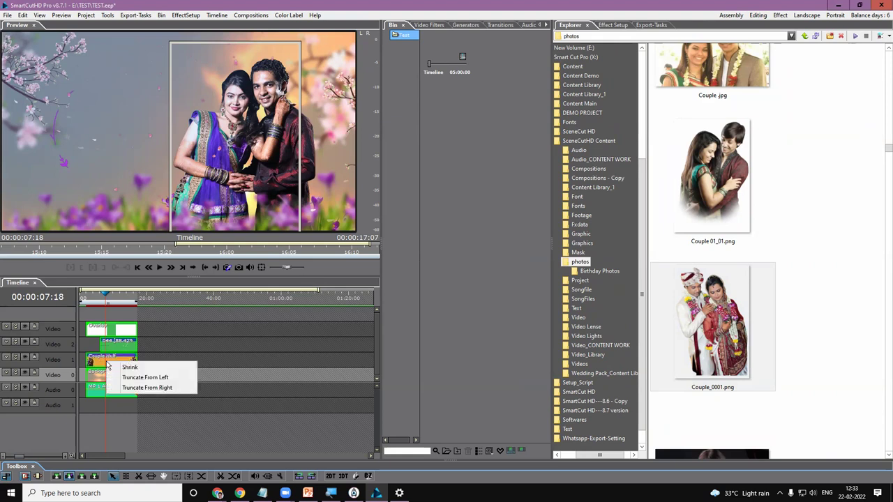
{"action": "left_click", "coordinate": [117, 368]}
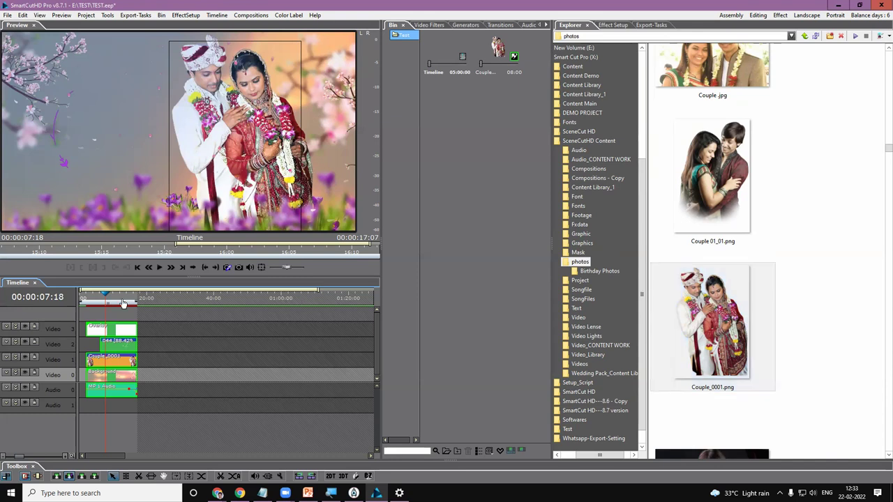
Step: Preview the composition with the replaced photo in full screen at 00:00:13:03, and return to the editing view
{"action": "left_click_drag", "start_coordinate": [116, 299], "coordinate": [125, 298]}
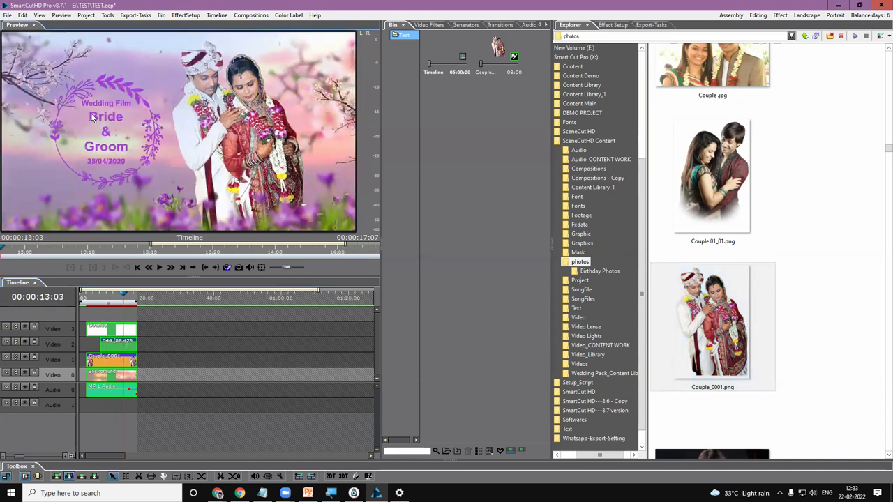
{"action": "double_click", "coordinate": [92, 118]}
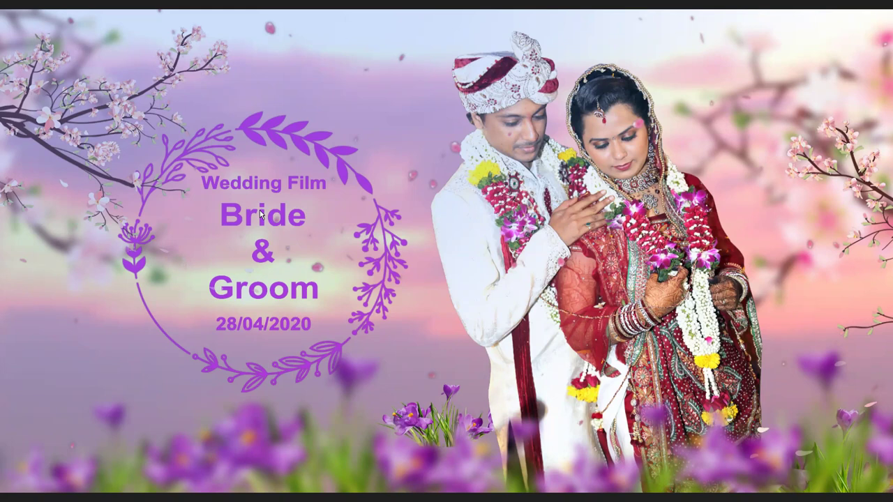
{"action": "key", "text": "Escape"}
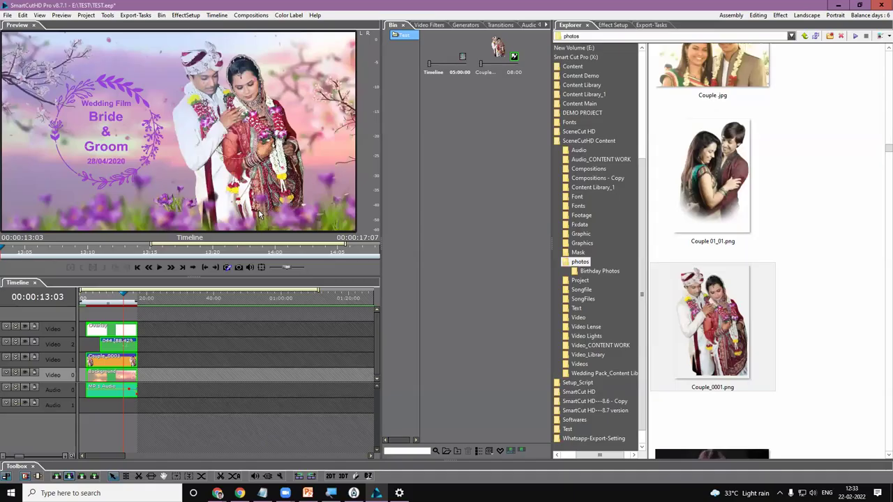
Step: Ungroup the Blossom composition's clips, and open the 044 title clip on Video 2 to show its layers
{"action": "right_click", "coordinate": [123, 343]}
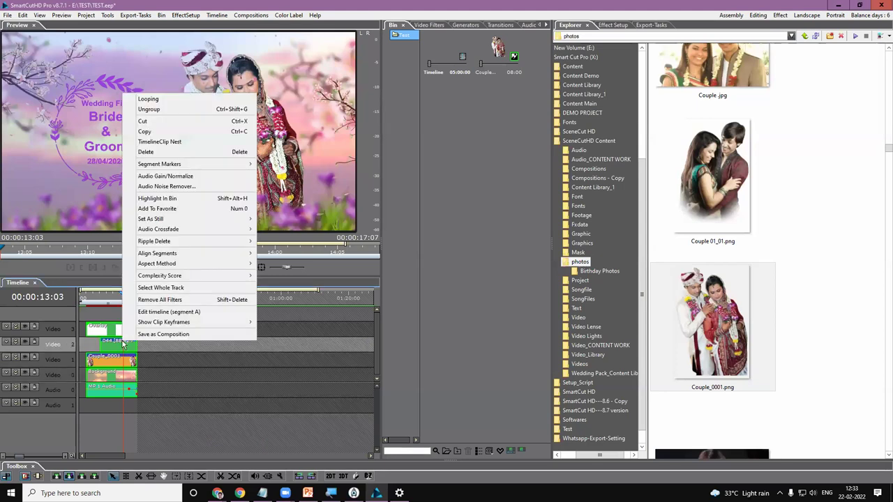
{"action": "left_click", "coordinate": [149, 110]}
{"action": "left_click", "coordinate": [197, 363]}
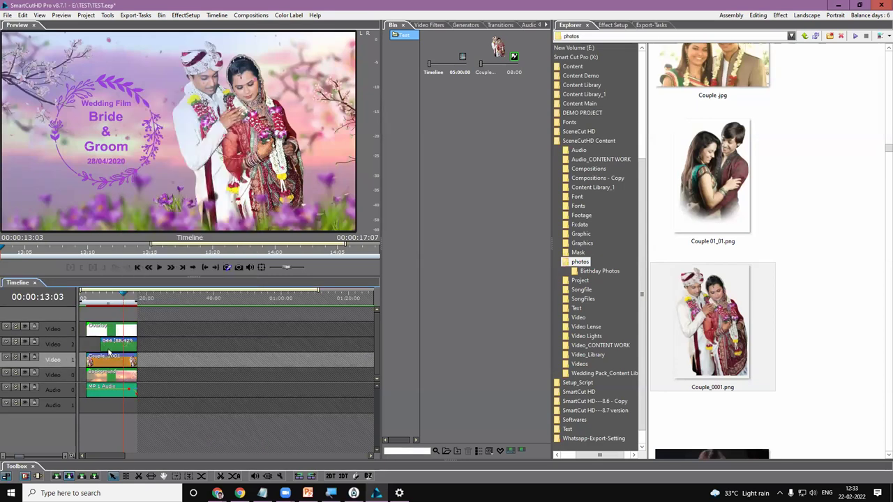
{"action": "left_click", "coordinate": [121, 345]}
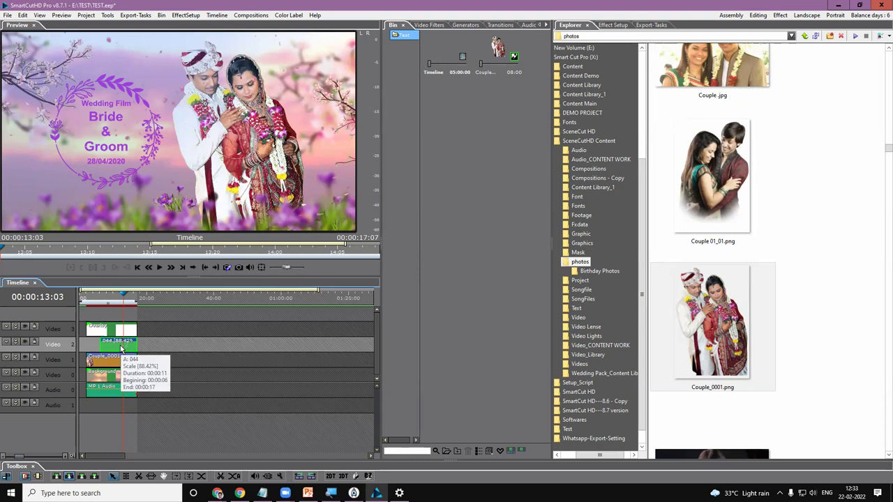
{"action": "double_click", "coordinate": [121, 346]}
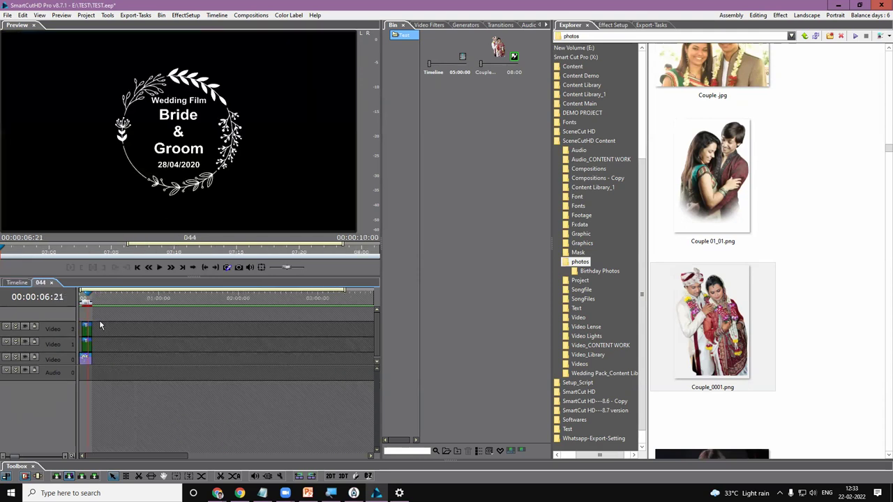
{"action": "scroll", "coordinate": [100, 326], "scroll_direction": "up", "scroll_amount": 3}
{"action": "scroll", "coordinate": [98, 447], "scroll_direction": "up", "scroll_amount": 3}
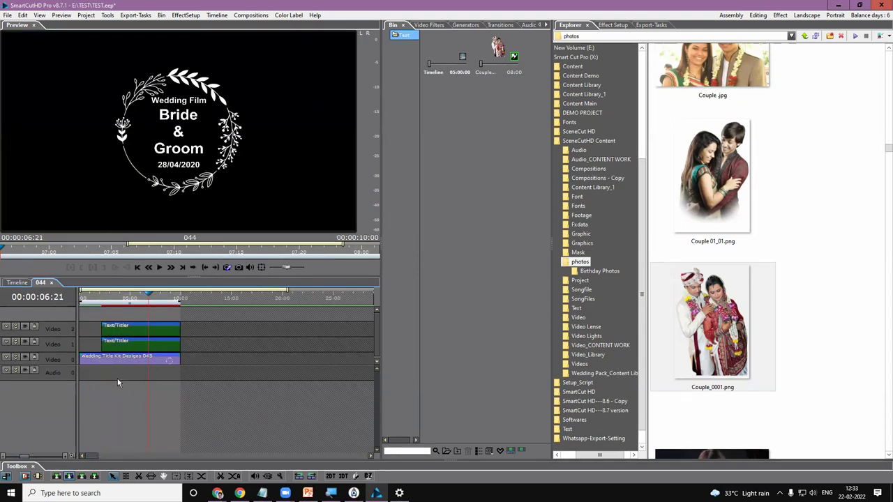
Step: Open the Text/Titler clip on Video 1 and replace the word "Bride" with the bride's name in capitals
{"action": "left_click", "coordinate": [124, 349]}
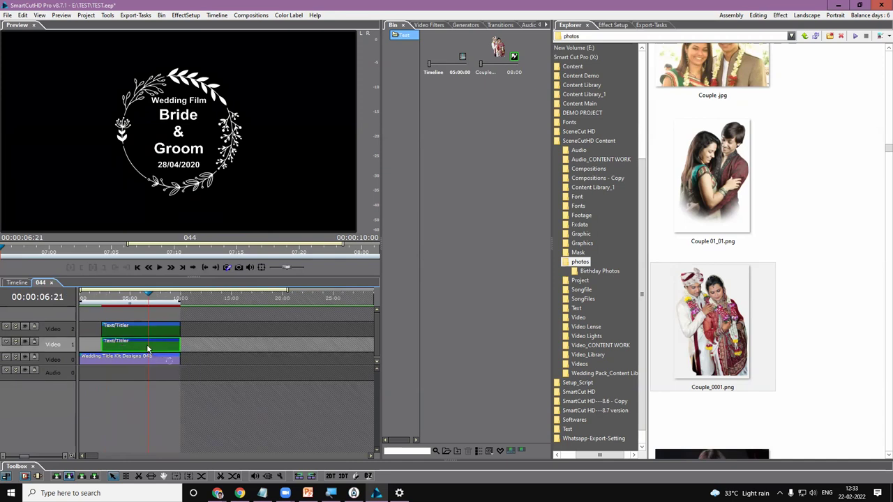
{"action": "double_click", "coordinate": [147, 348]}
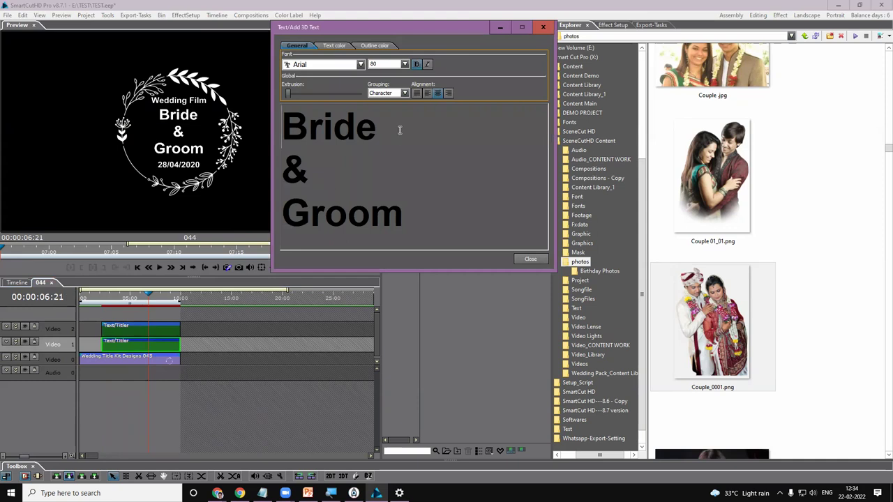
{"action": "left_click_drag", "start_coordinate": [398, 132], "coordinate": [265, 133]}
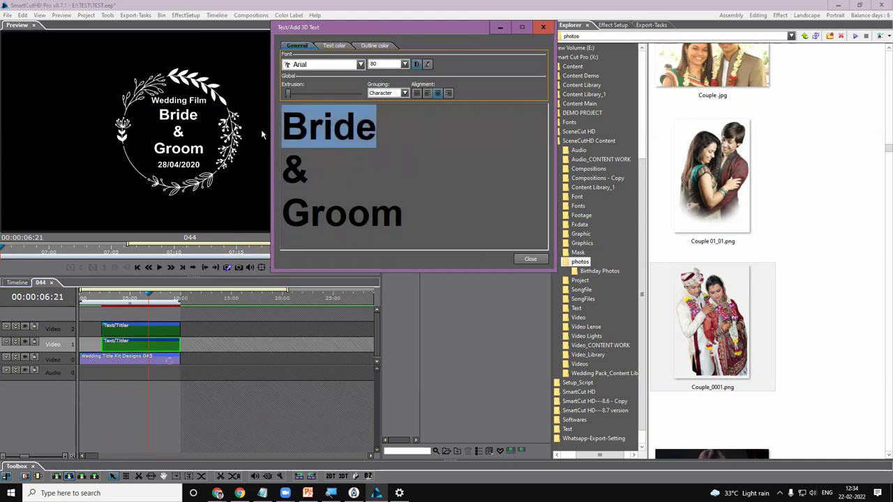
{"action": "left_click", "coordinate": [375, 130]}
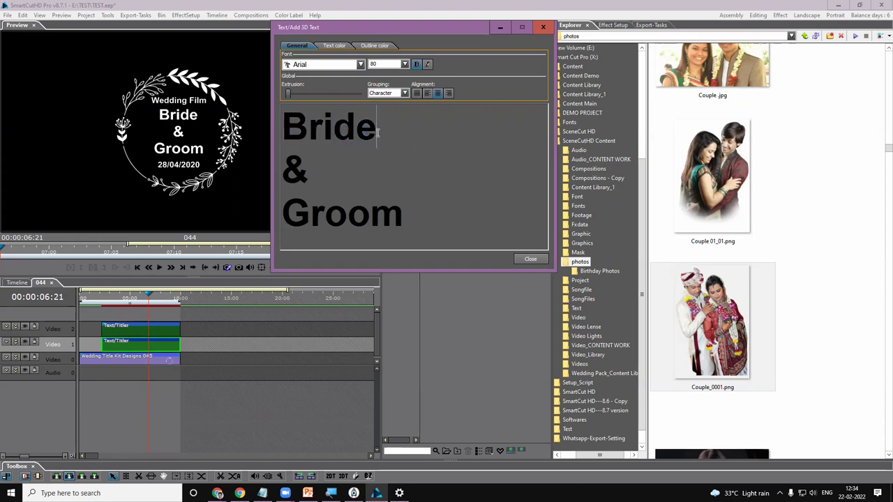
{"action": "key", "text": "BackSpace"}
{"action": "key", "text": "BackSpace"}
{"action": "key", "text": "BackSpace"}
{"action": "key", "text": "BackSpace"}
{"action": "key", "text": "BackSpace"}
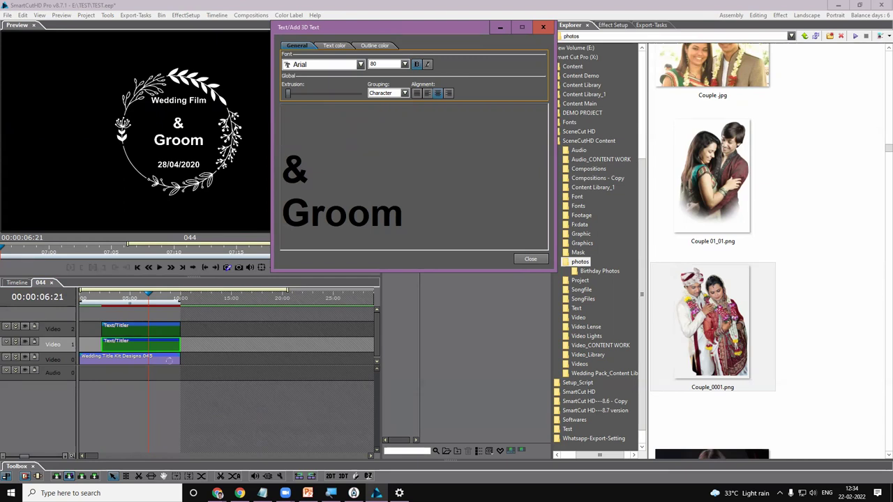
{"action": "type", "text": "SHR"}
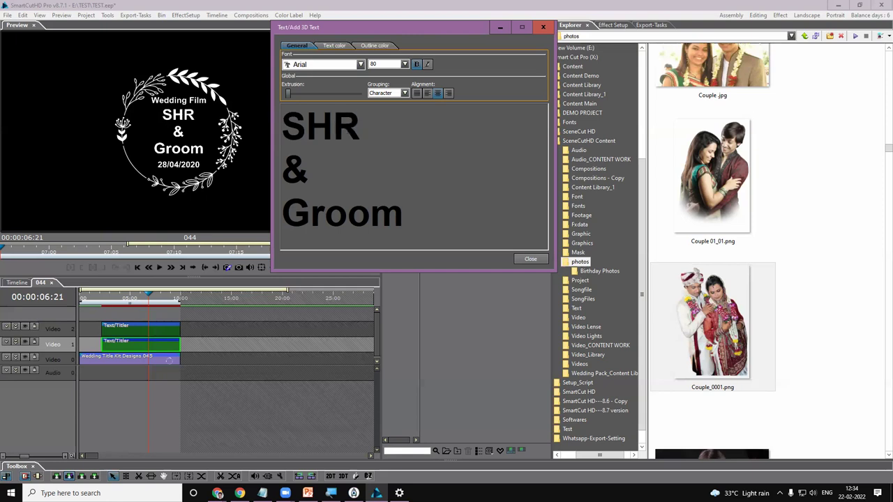
{"action": "type", "text": "UTH"}
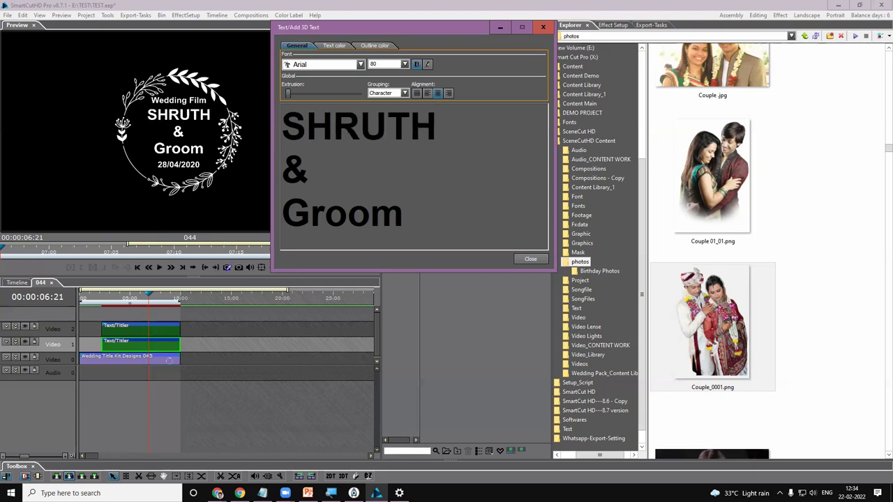
{"action": "type", "text": "I"}
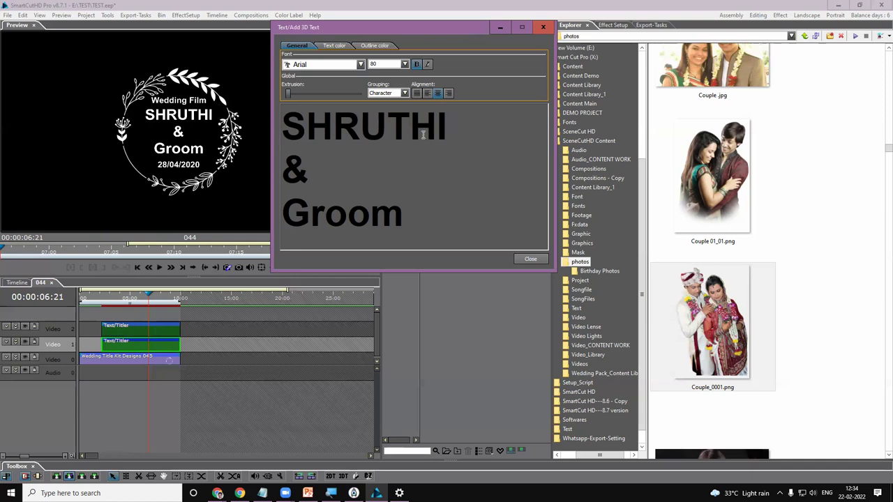
Step: Switch the input language to Tamil Phonetic and replace the English bride's name with its Tamil spelling
{"action": "left_click", "coordinate": [827, 492]}
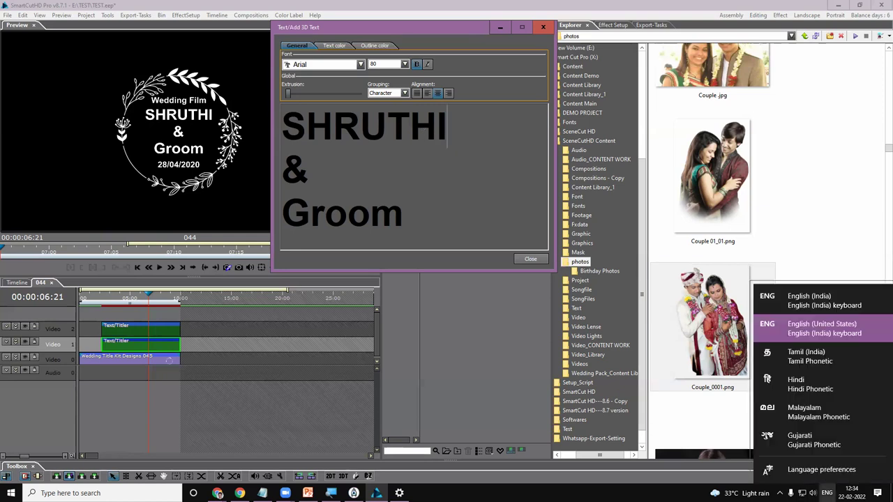
{"action": "left_click", "coordinate": [818, 360]}
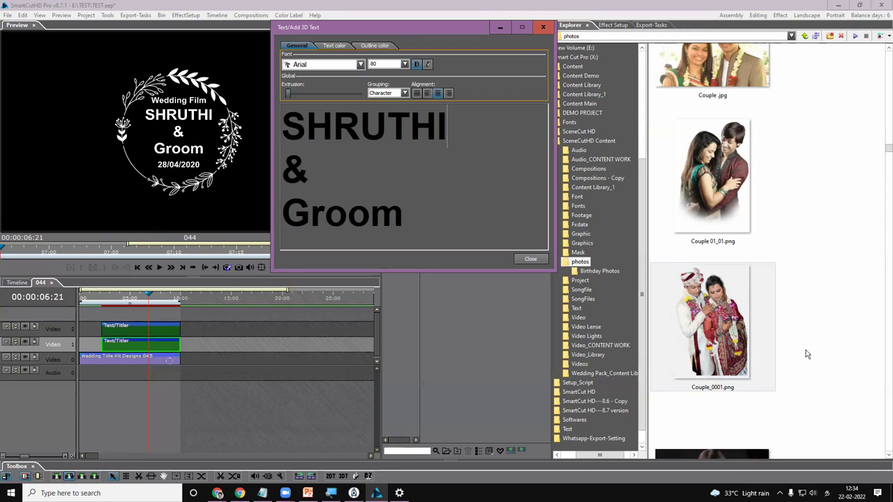
{"action": "left_click", "coordinate": [448, 125]}
{"action": "key", "text": "Return"}
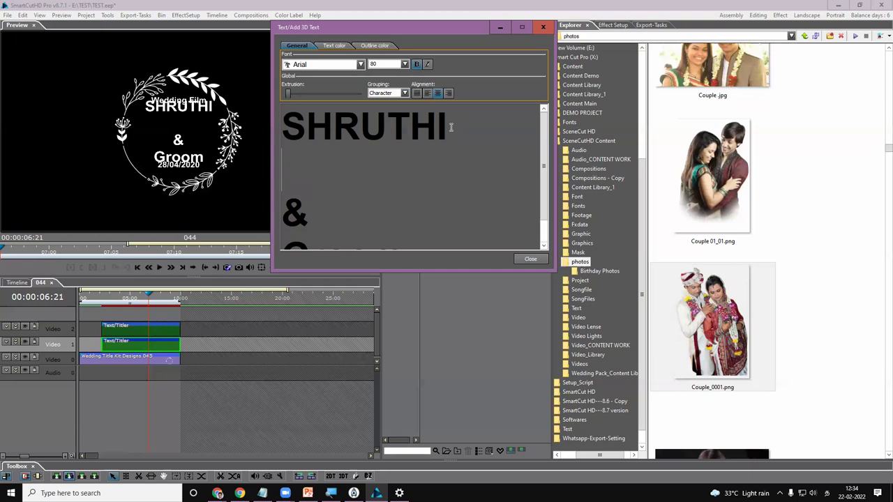
{"action": "type", "text": "shruthi"}
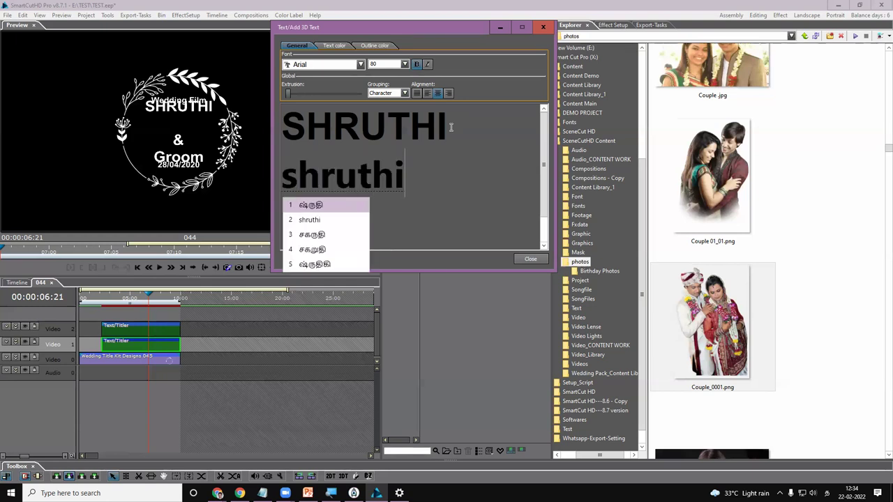
{"action": "left_click", "coordinate": [312, 208]}
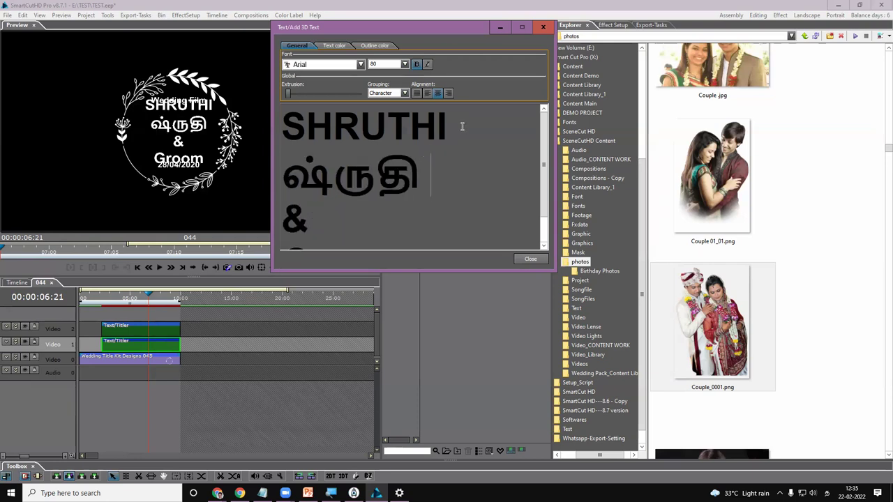
{"action": "left_click_drag", "start_coordinate": [445, 133], "coordinate": [270, 127]}
{"action": "key", "text": "Delete"}
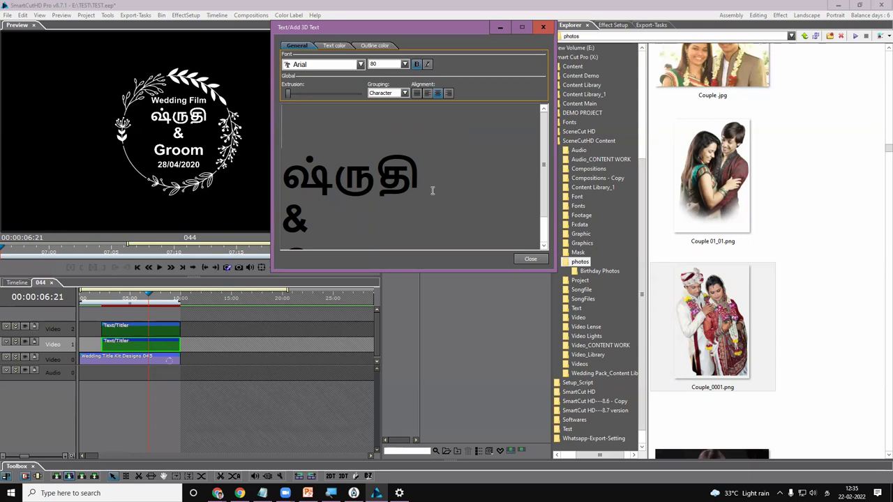
{"action": "left_click_drag", "start_coordinate": [433, 189], "coordinate": [276, 185]}
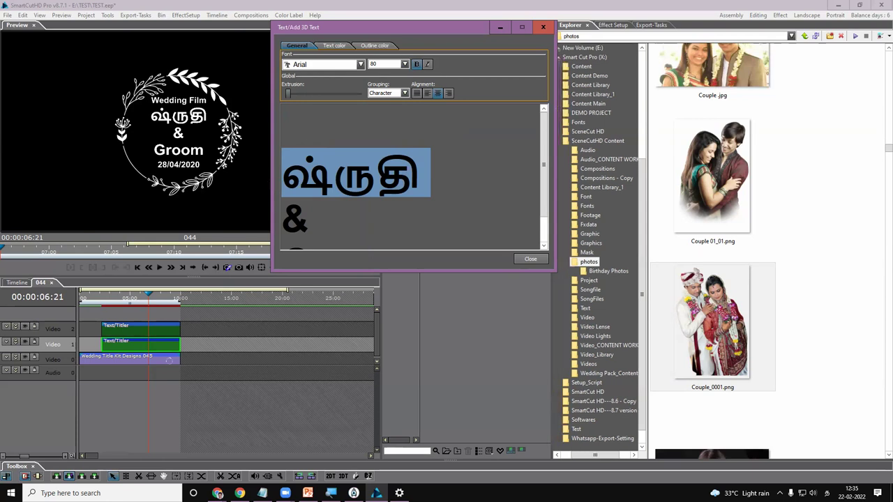
Step: Switch to Chrome, open SpeechTexter in a new tab, and dictate a Tamil word by voice
{"action": "left_click", "coordinate": [218, 493]}
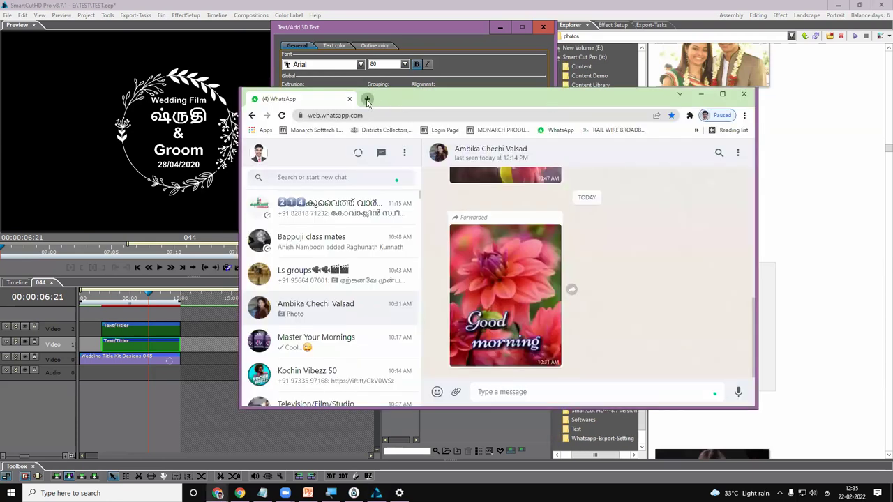
{"action": "left_click", "coordinate": [368, 101]}
{"action": "left_click", "coordinate": [418, 286]}
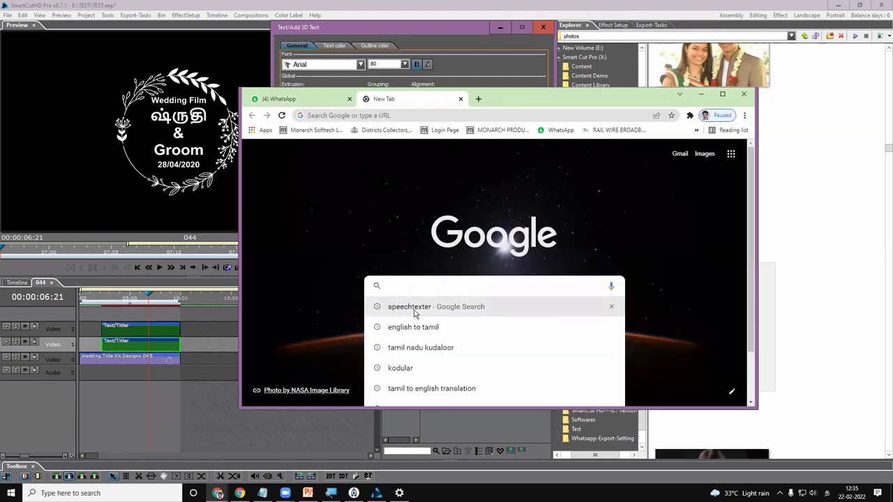
{"action": "left_click", "coordinate": [415, 313]}
{"action": "left_click", "coordinate": [300, 241]}
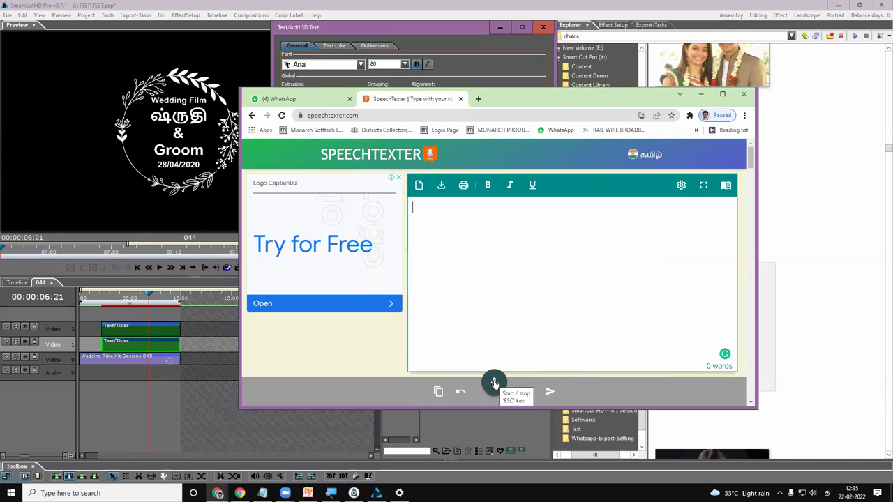
{"action": "left_click", "coordinate": [494, 382]}
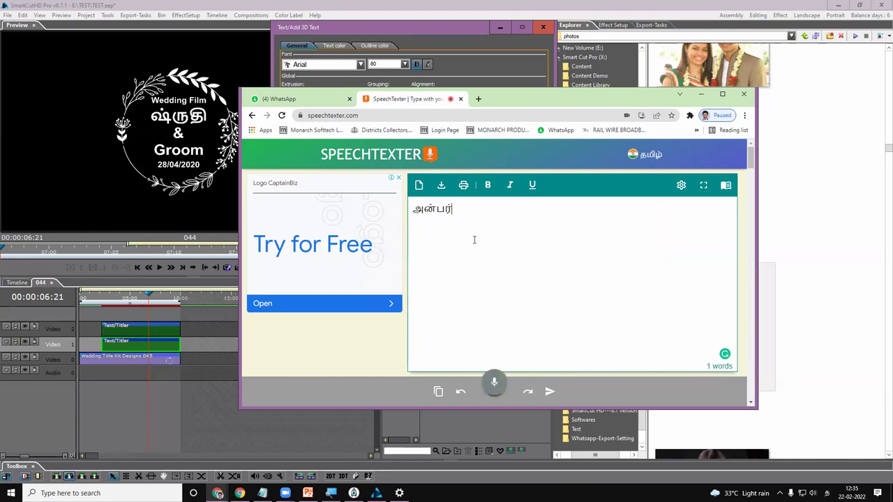
Step: Copy the dictated Tamil word from the SpeechTexter text area
{"action": "left_click_drag", "start_coordinate": [458, 210], "coordinate": [381, 220]}
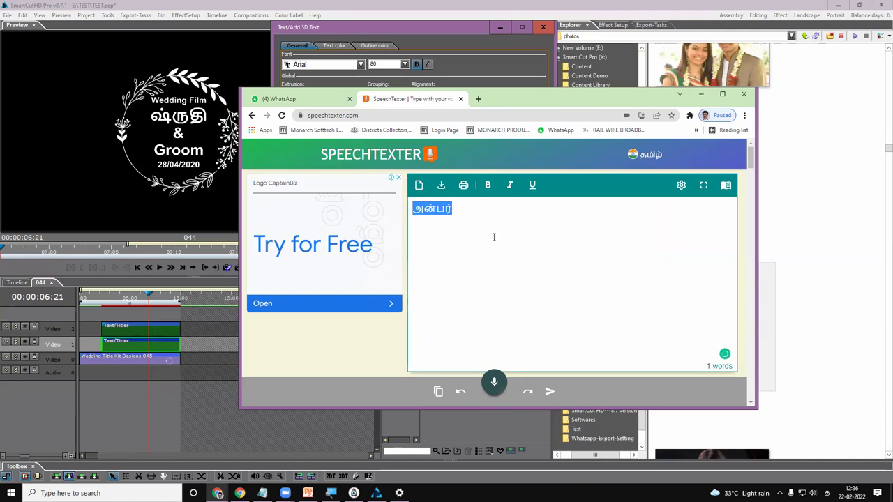
{"action": "left_click", "coordinate": [459, 215]}
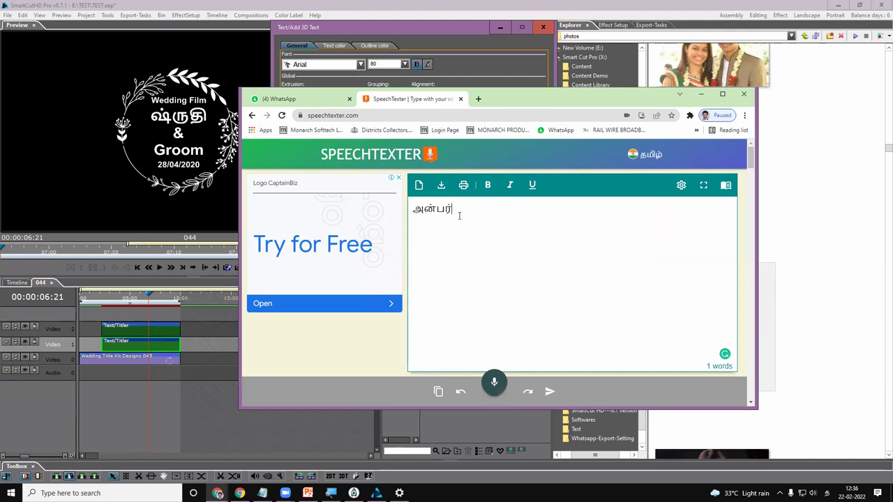
{"action": "left_click_drag", "start_coordinate": [454, 211], "coordinate": [403, 213]}
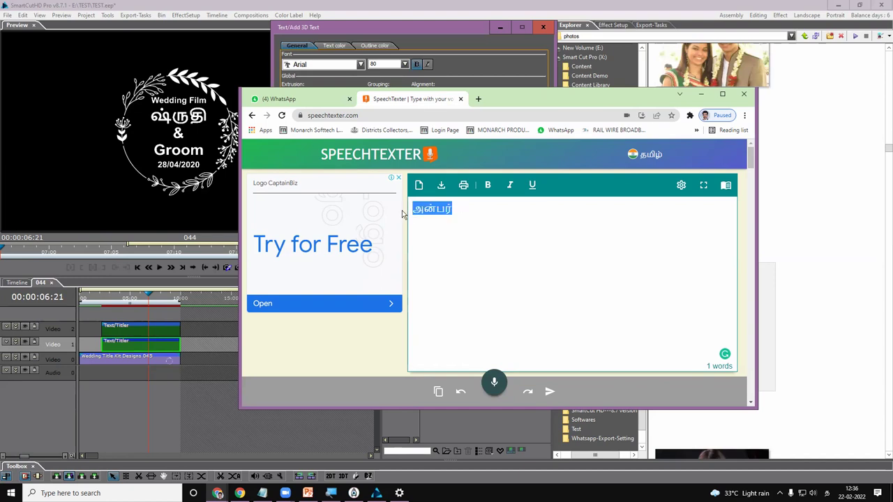
{"action": "right_click", "coordinate": [445, 212]}
{"action": "left_click", "coordinate": [462, 245]}
Step: Return to the SmartCutHD title text and replace the Tamil name with the copied word on its own line above "&"
{"action": "left_click", "coordinate": [425, 34]}
{"action": "left_click", "coordinate": [426, 177]}
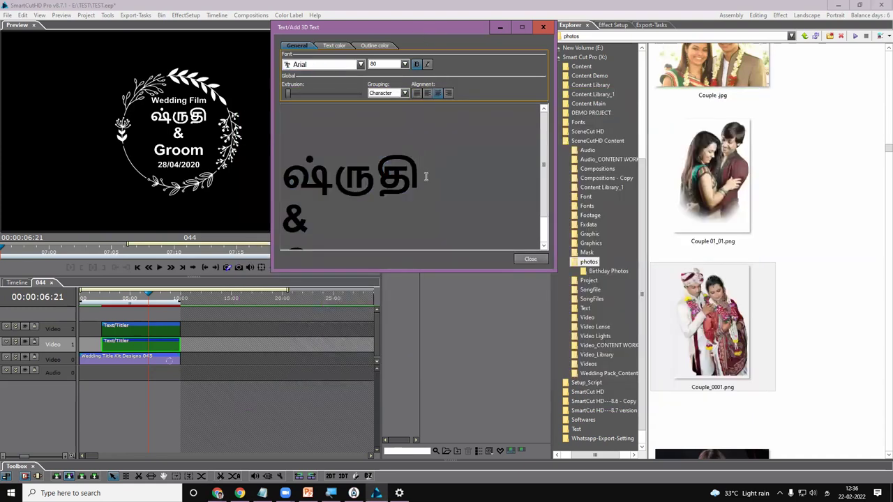
{"action": "key", "text": "Return"}
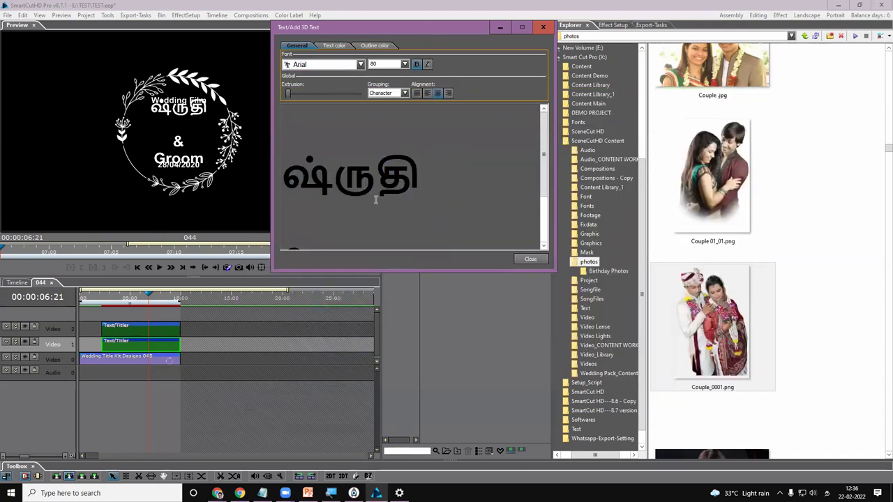
{"action": "key", "text": "ctrl+v"}
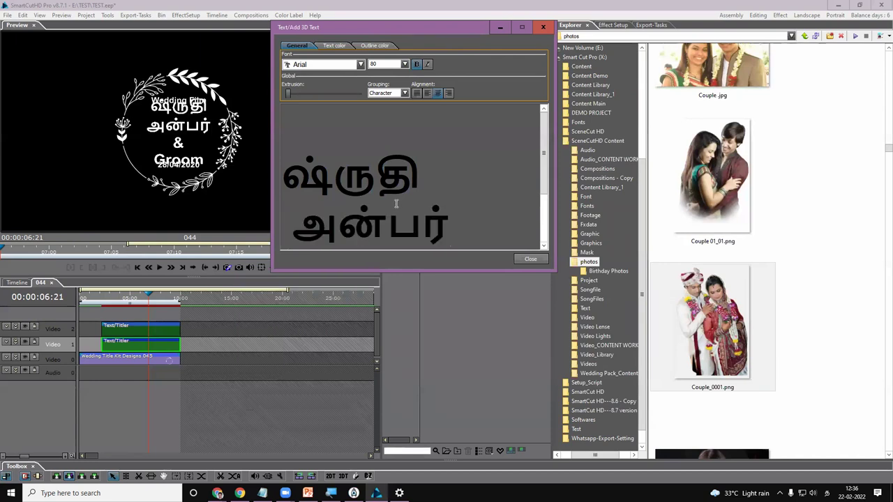
{"action": "left_click_drag", "start_coordinate": [420, 178], "coordinate": [287, 180]}
{"action": "key", "text": "BackSpace"}
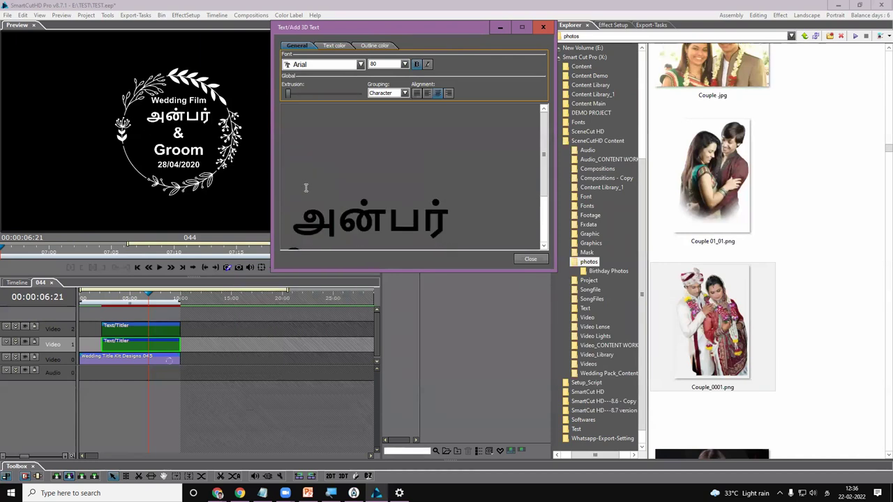
{"action": "left_click_drag", "start_coordinate": [544, 164], "coordinate": [545, 209]}
{"action": "left_click", "coordinate": [465, 170]}
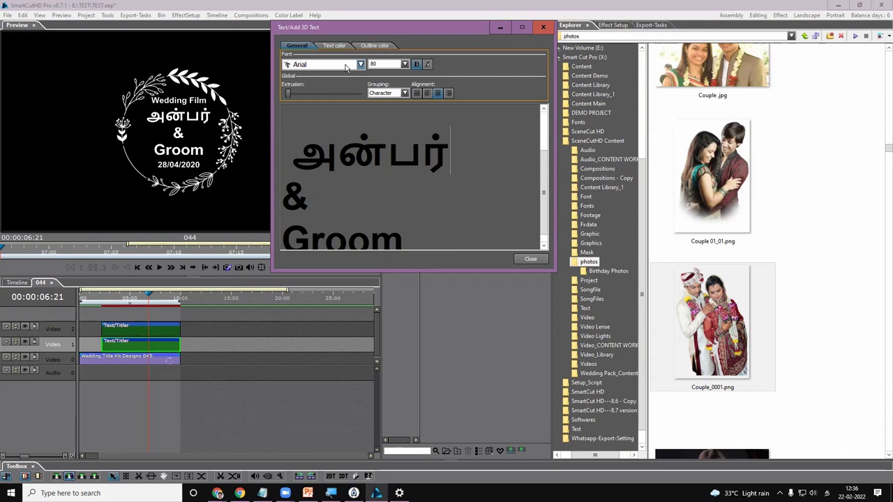
Step: Search Windows for Character Map, change the input language to English (India), and open Character Map
{"action": "left_click", "coordinate": [104, 493]}
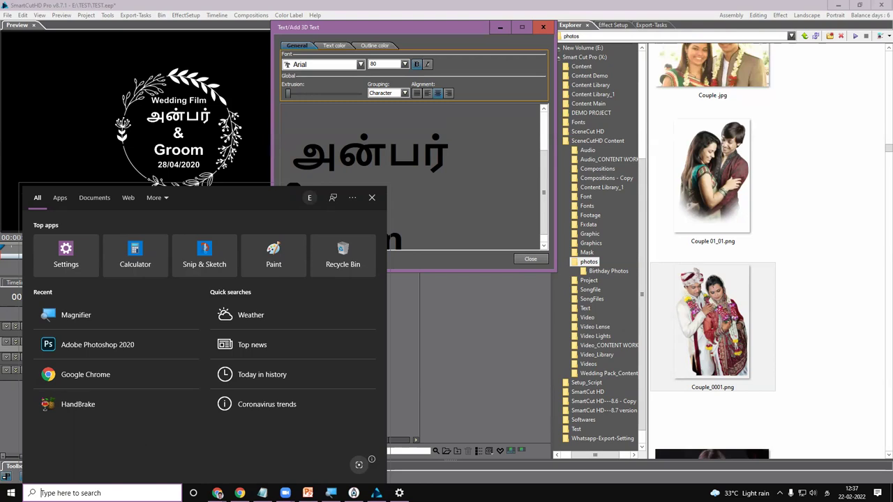
{"action": "type", "text": "Chr"}
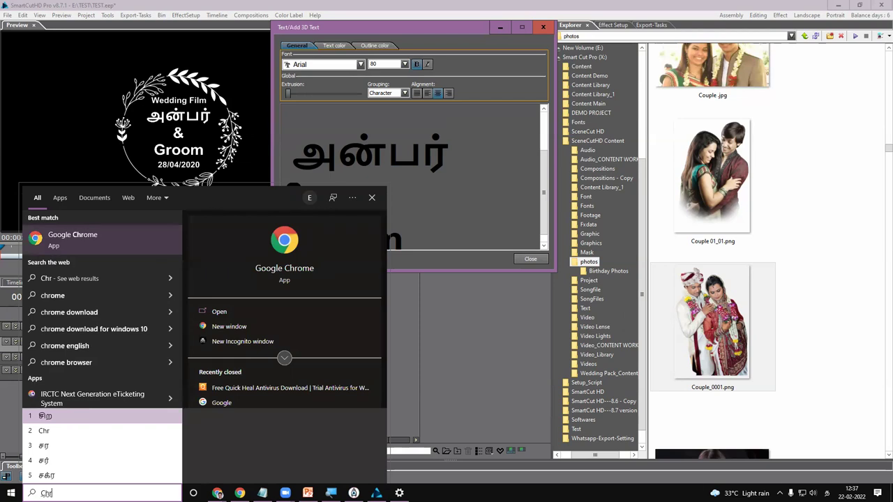
{"action": "left_click", "coordinate": [827, 493]}
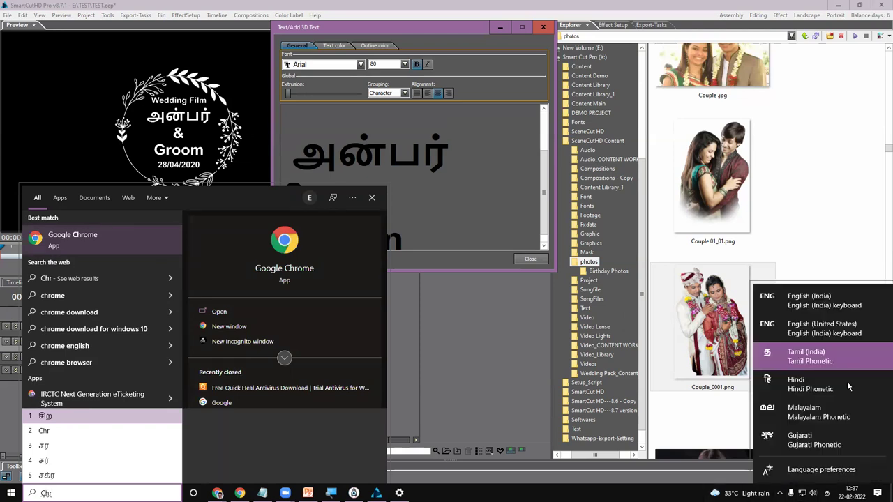
{"action": "left_click", "coordinate": [837, 305]}
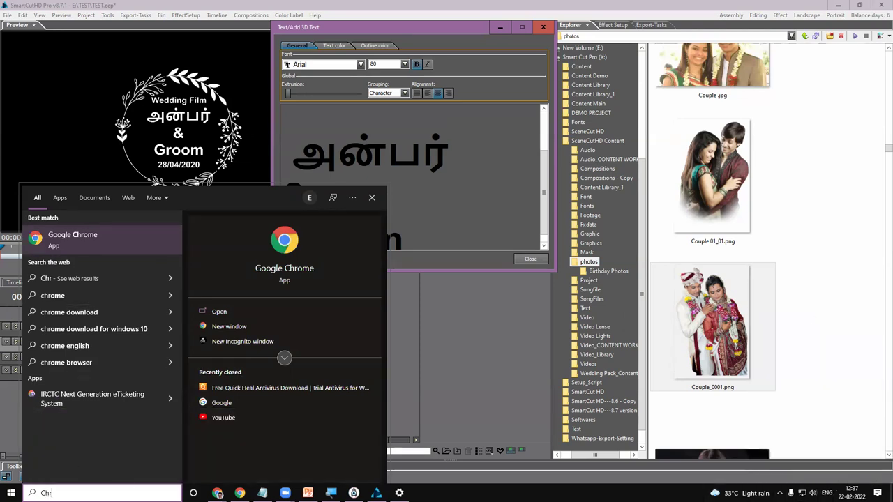
{"action": "key", "text": "BackSpace"}
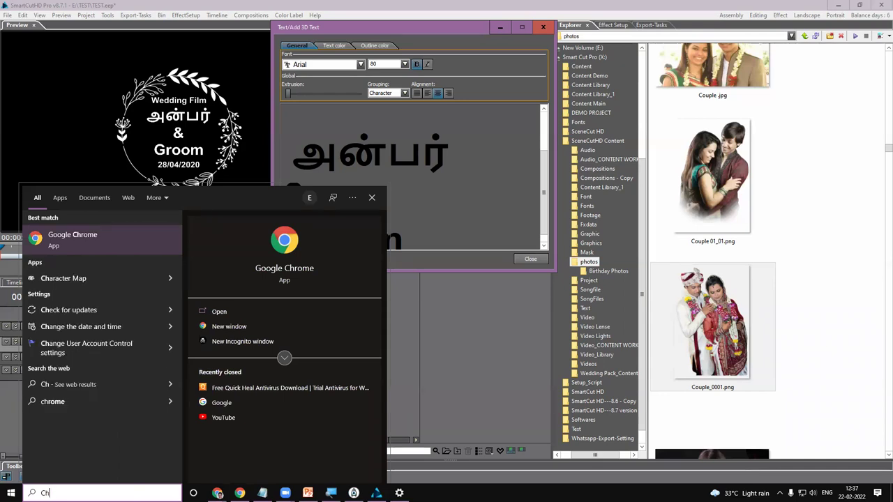
{"action": "left_click", "coordinate": [70, 280]}
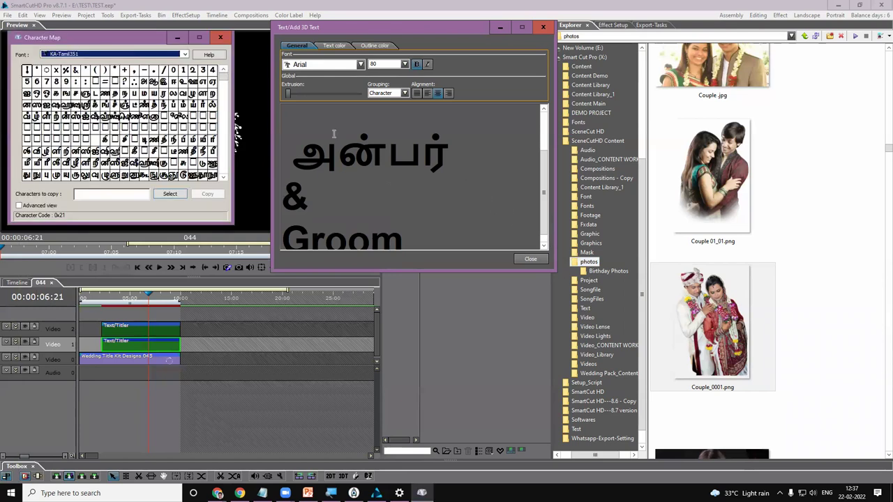
Step: Move Character Map beside the title text and add the Tamil word's first three letters from KA-Tamil351 to the characters to copy
{"action": "left_click_drag", "start_coordinate": [120, 53], "coordinate": [640, 156]}
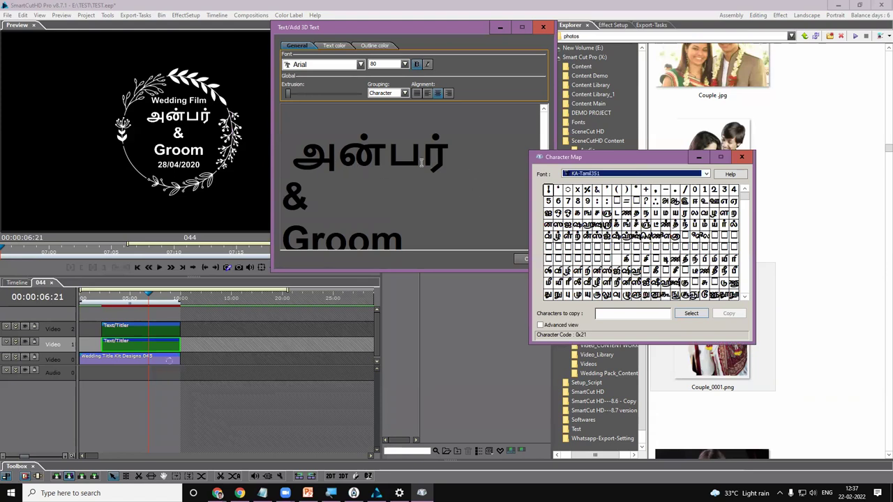
{"action": "left_click", "coordinate": [577, 215]}
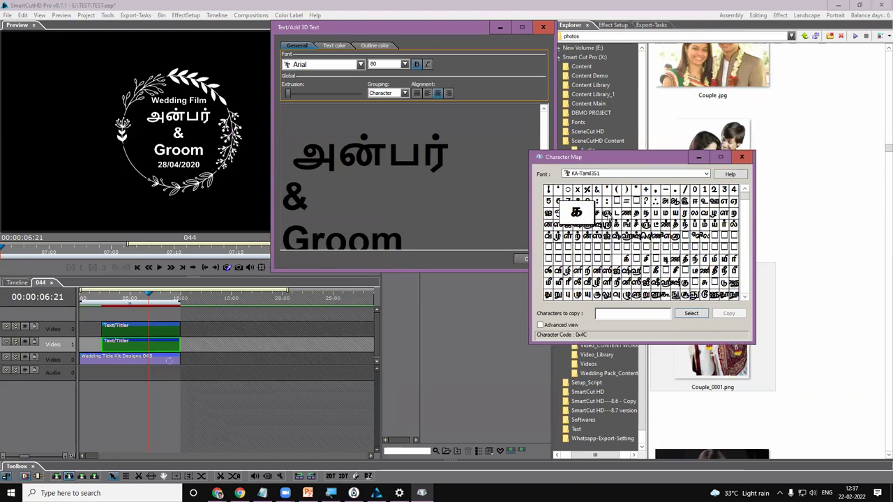
{"action": "left_click", "coordinate": [665, 201]}
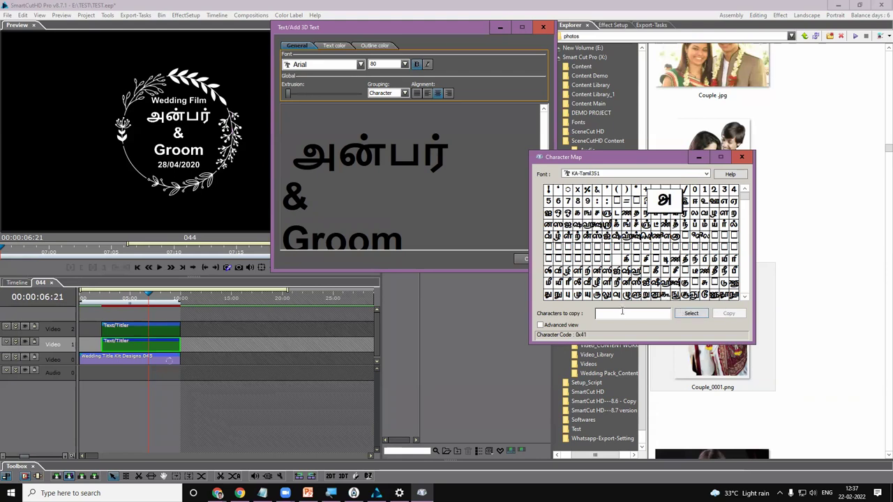
{"action": "left_click", "coordinate": [688, 314]}
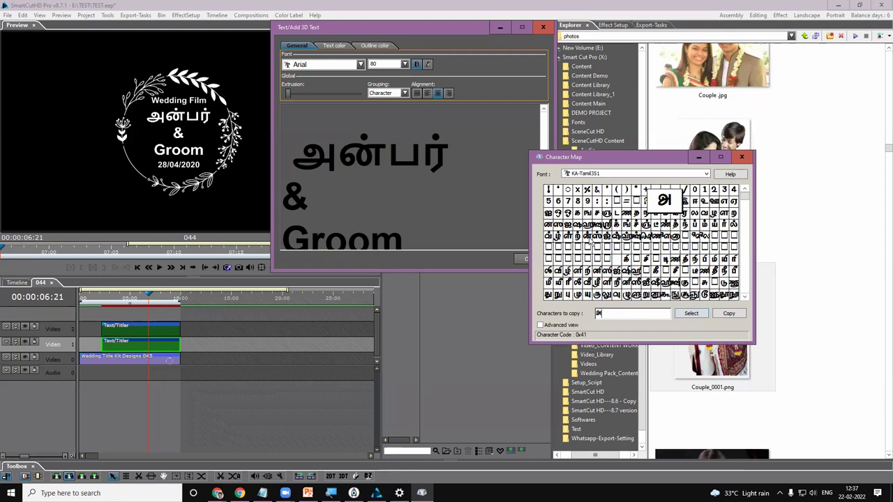
{"action": "left_click", "coordinate": [587, 238]}
{"action": "left_click", "coordinate": [692, 315]}
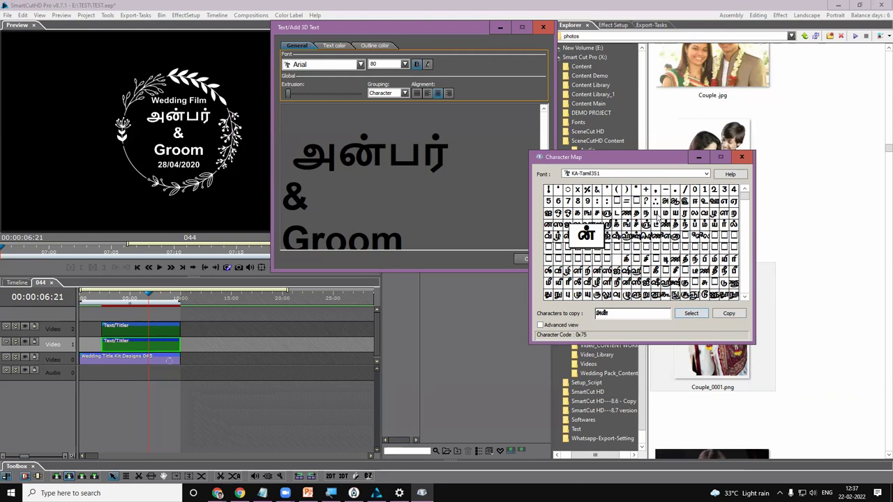
{"action": "left_click", "coordinate": [655, 212]}
{"action": "left_click", "coordinate": [694, 313]}
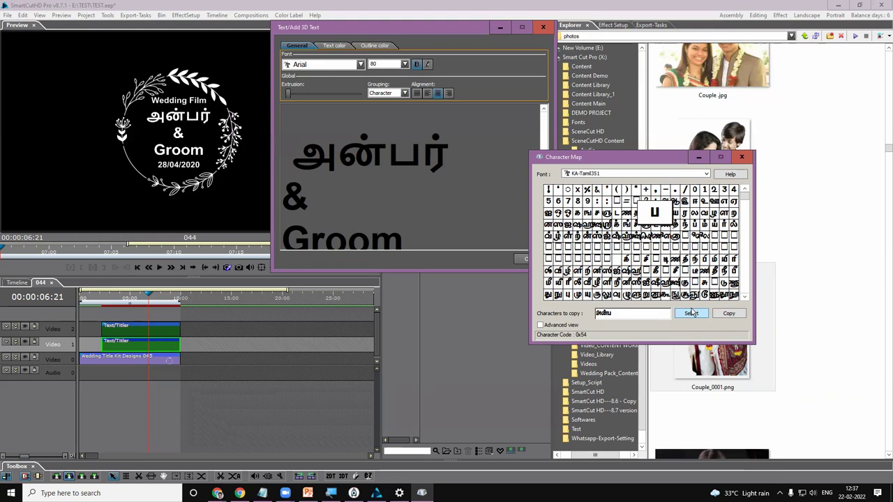
Step: Find the Tamil word's last letter in the KA-Tamil351 character grid, add it, and copy the assembled word
{"action": "left_click", "coordinate": [728, 231]}
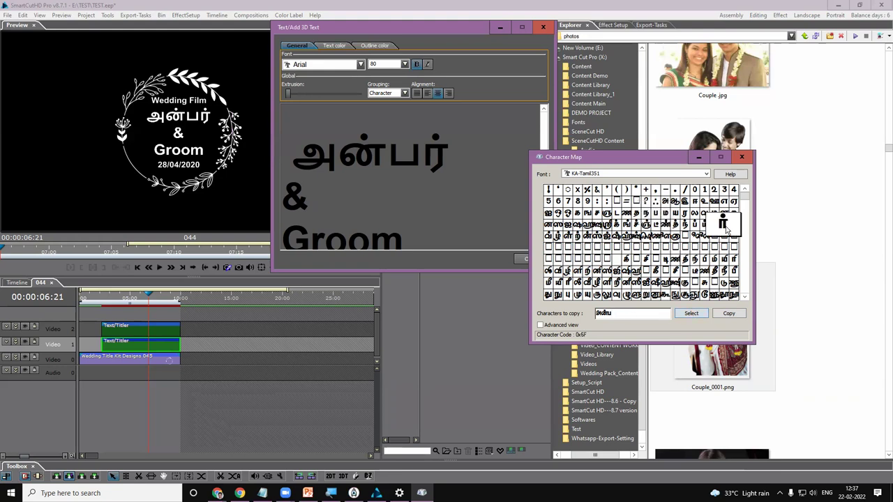
{"action": "left_click", "coordinate": [694, 233]}
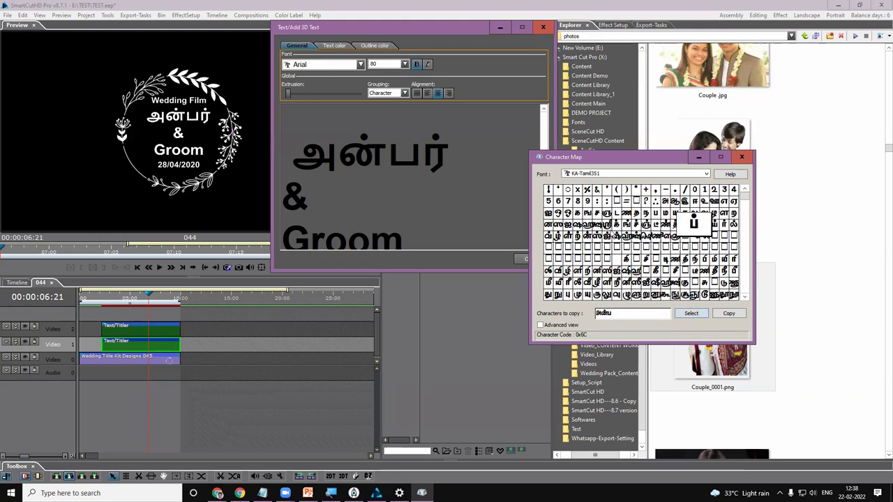
{"action": "left_click", "coordinate": [615, 217]}
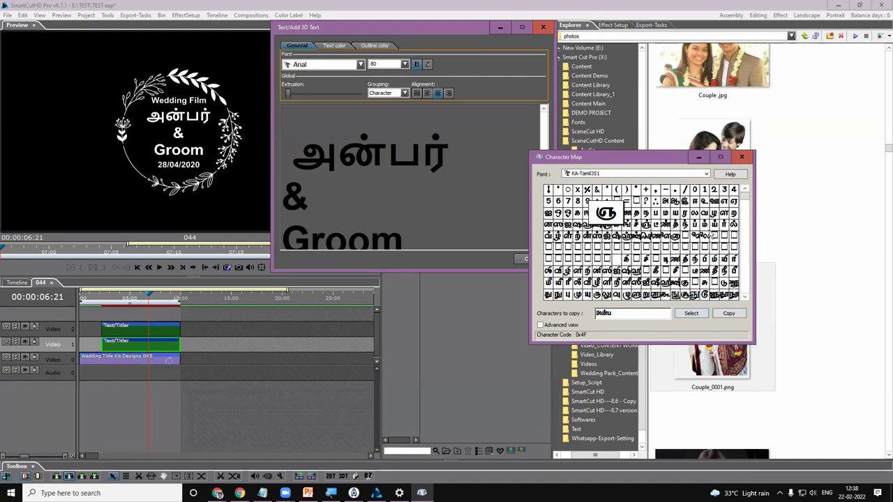
{"action": "left_click", "coordinate": [656, 227]}
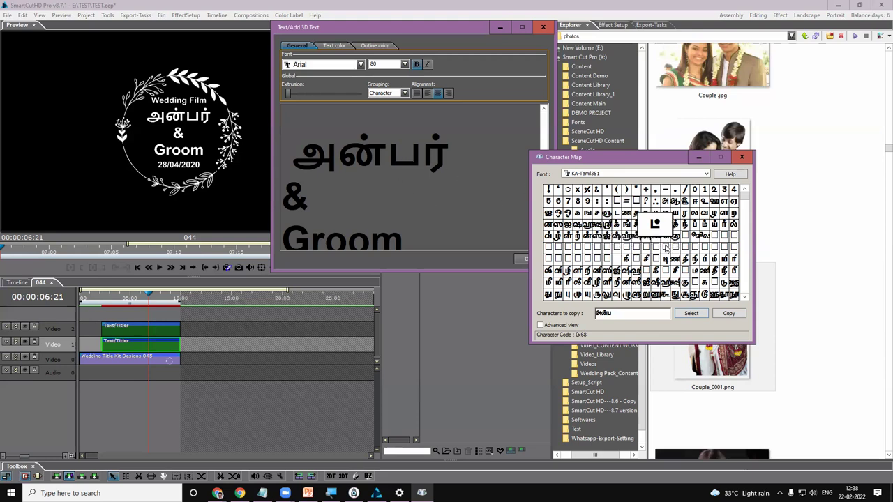
{"action": "left_click", "coordinate": [723, 231]}
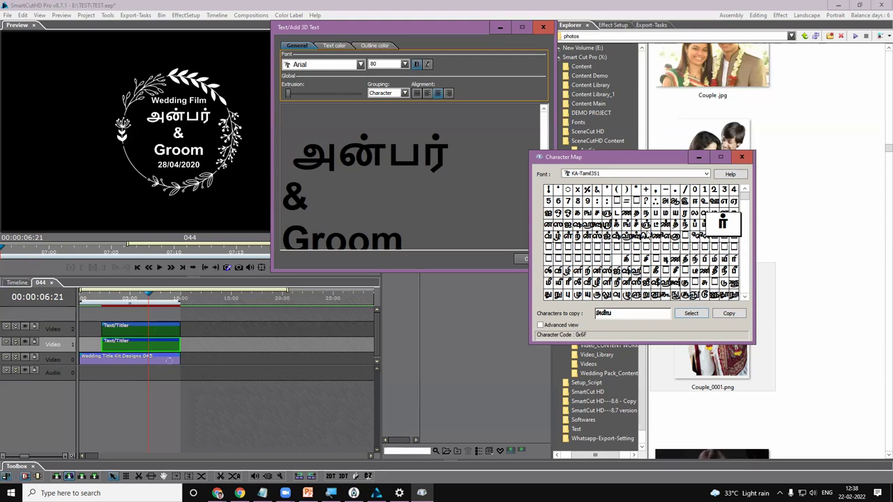
{"action": "left_click", "coordinate": [664, 236]}
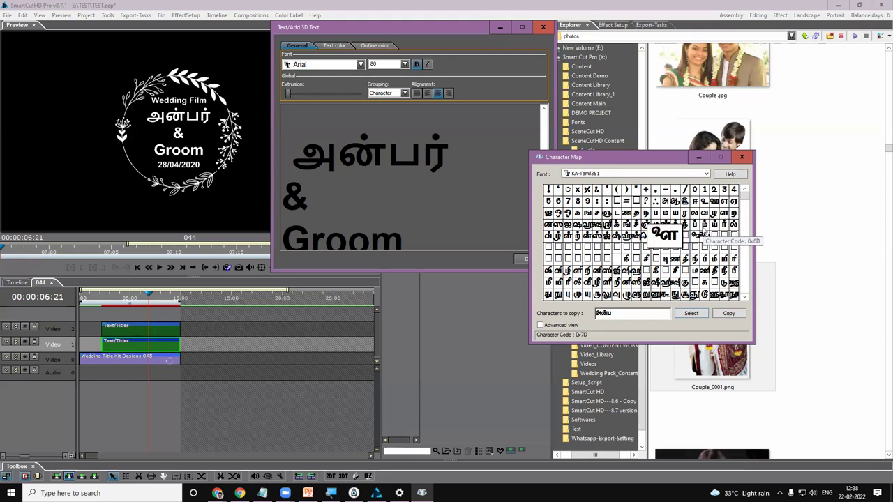
{"action": "left_click", "coordinate": [645, 214]}
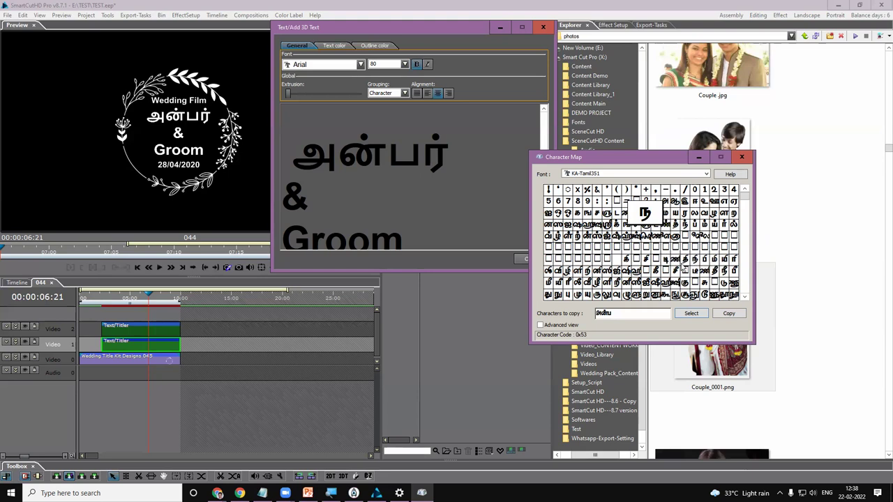
{"action": "left_click", "coordinate": [688, 228]}
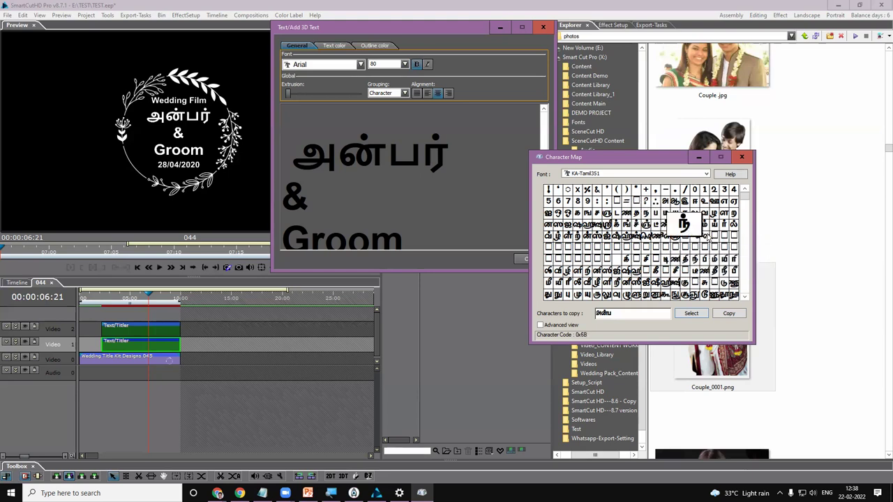
{"action": "left_click", "coordinate": [701, 229]}
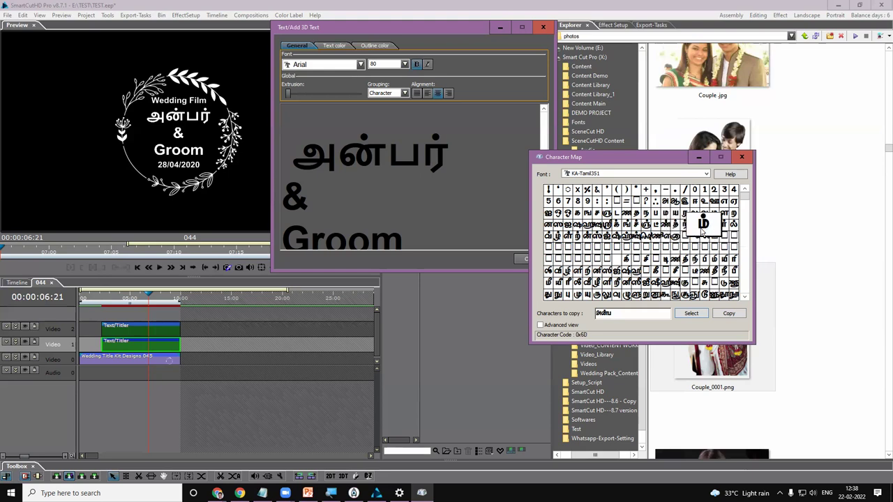
{"action": "left_click", "coordinate": [685, 231]}
{"action": "key", "text": "Left"}
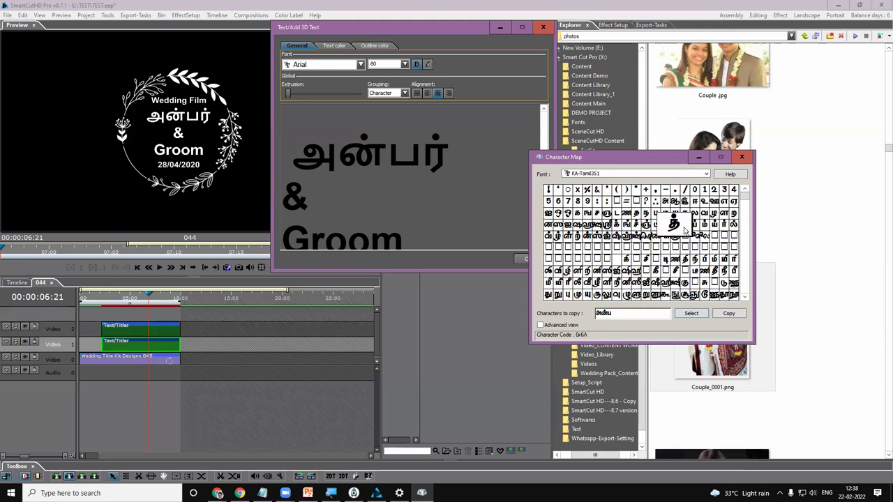
{"action": "key", "text": "Right"}
{"action": "key", "text": "Right"}
{"action": "key", "text": "Right"}
{"action": "key", "text": "Right"}
{"action": "key", "text": "Right"}
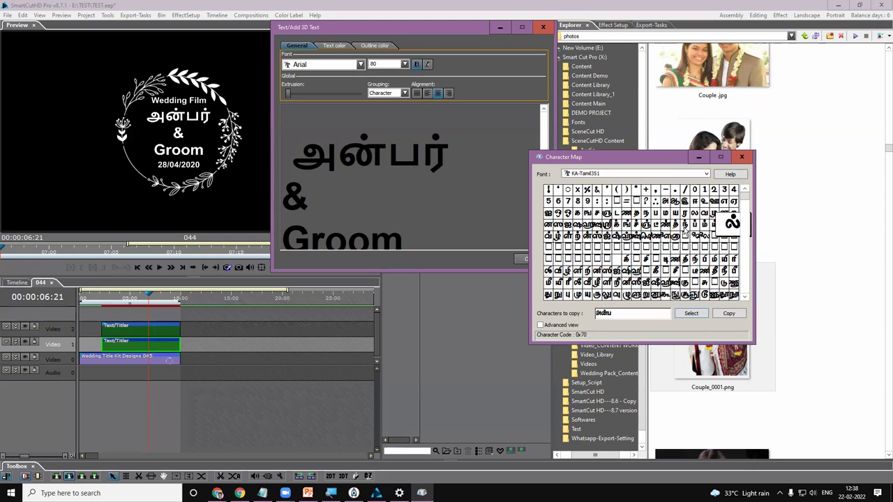
{"action": "left_click", "coordinate": [701, 316]}
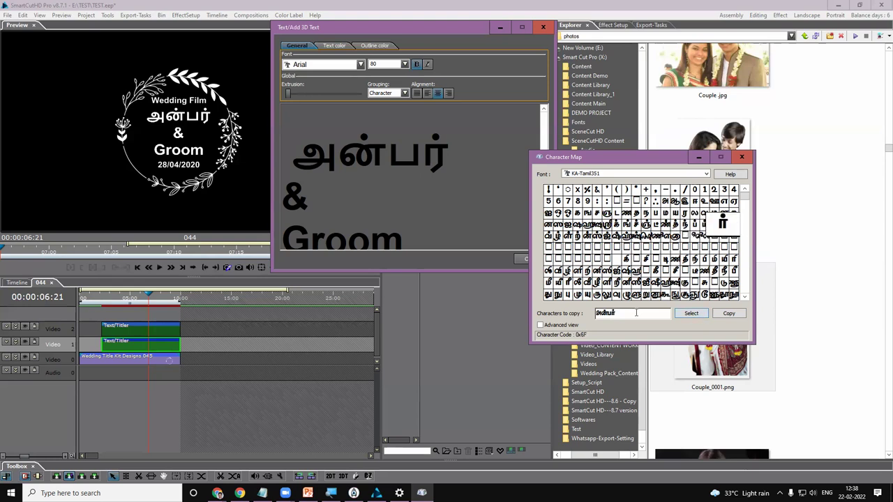
{"action": "left_click", "coordinate": [725, 312]}
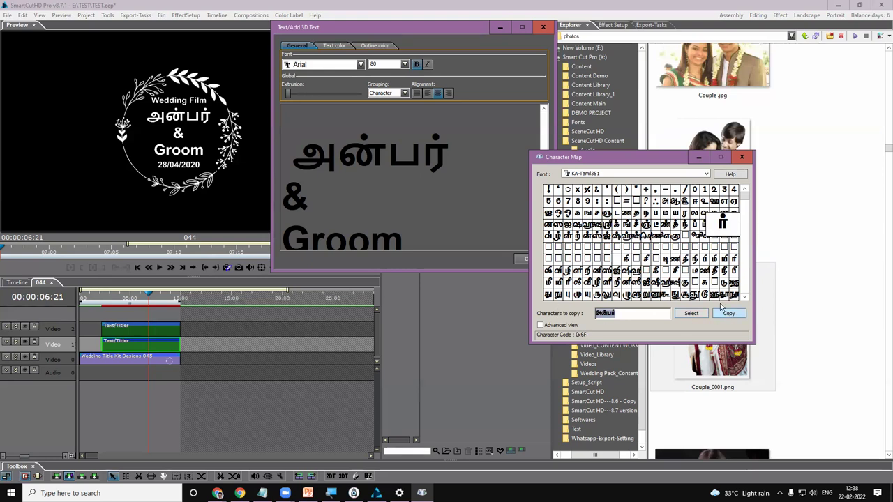
Step: Replace the Tamil word above "&" in the title text with the characters copied from Character Map, trying the KA-Tamil009 font
{"action": "left_click", "coordinate": [456, 150]}
{"action": "left_click_drag", "start_coordinate": [457, 151], "coordinate": [294, 157]}
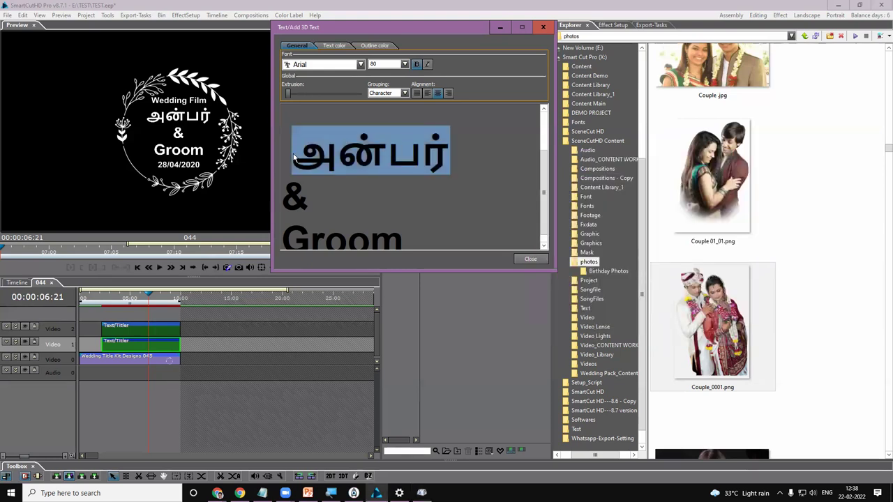
{"action": "key", "text": "BackSpace"}
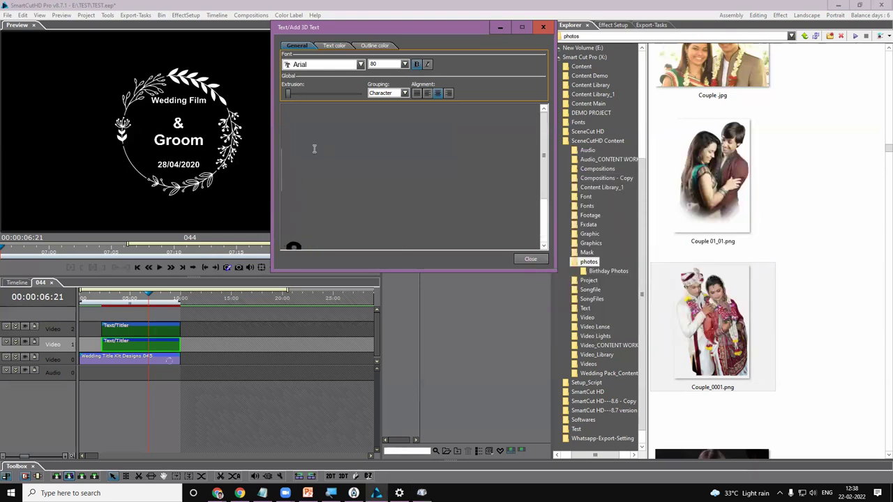
{"action": "left_click", "coordinate": [360, 64]}
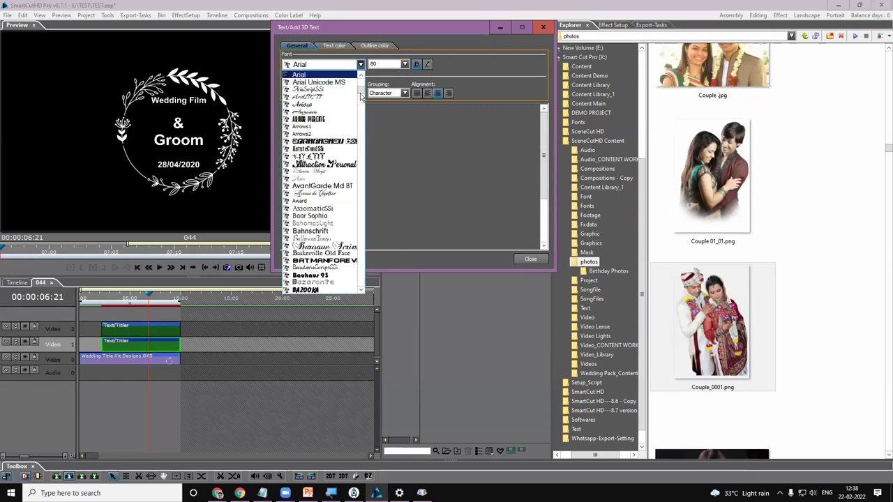
{"action": "left_click_drag", "start_coordinate": [362, 93], "coordinate": [361, 131]}
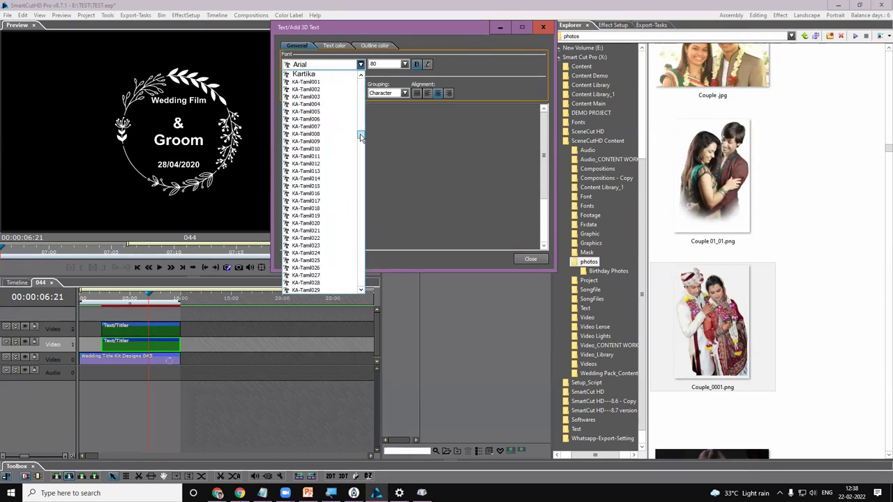
{"action": "left_click", "coordinate": [320, 143]}
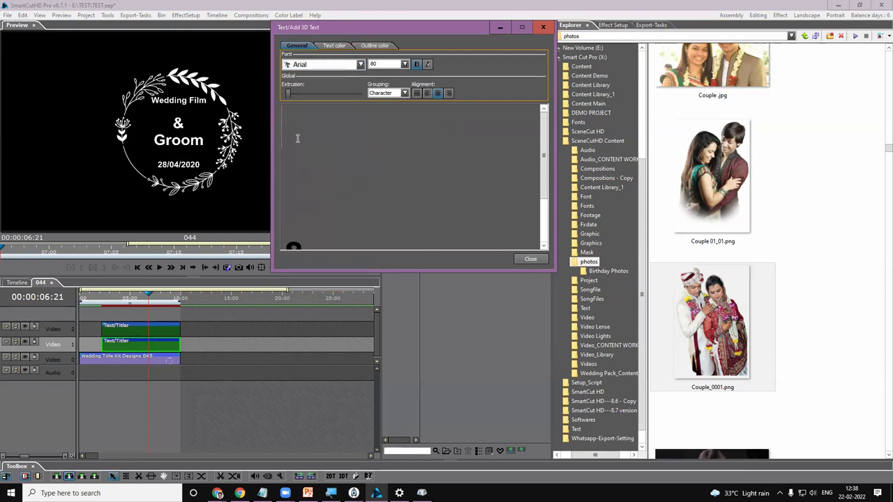
{"action": "type", "text": "AuTo"}
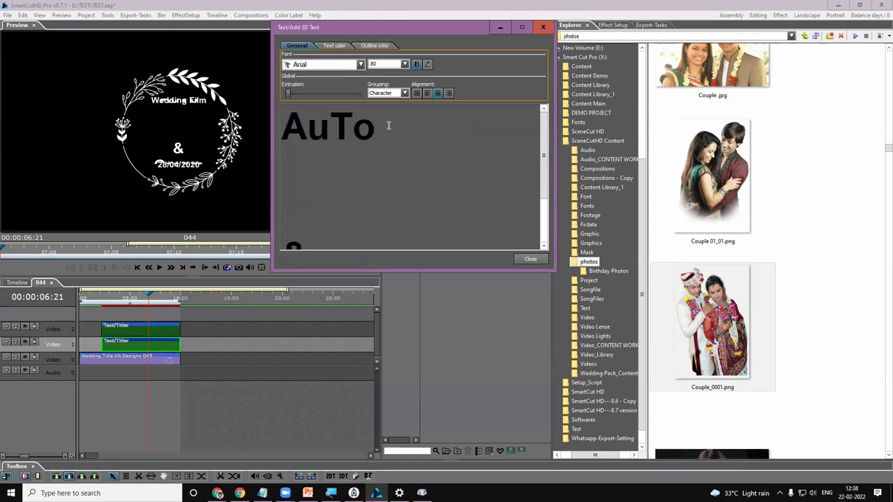
Step: Copy the assembled word from Character Map again, reselect "AuTo" in the title text, and close the text editor
{"action": "left_click_drag", "start_coordinate": [389, 126], "coordinate": [346, 75]}
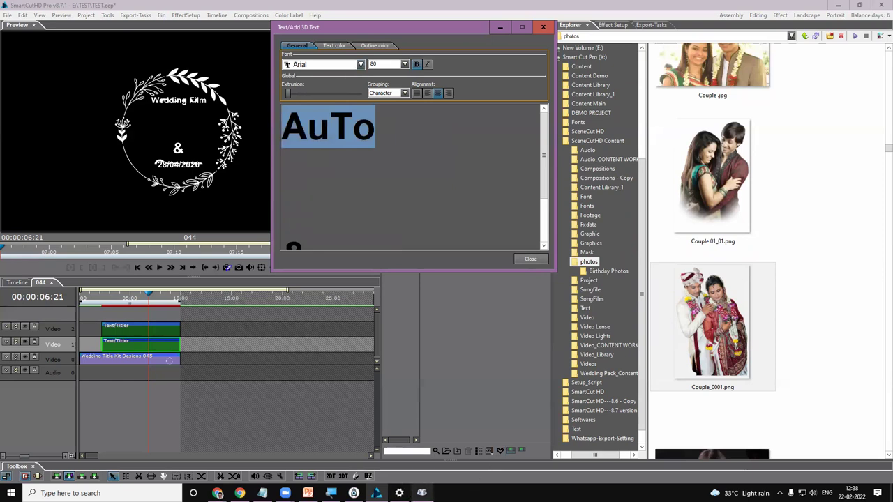
{"action": "left_click", "coordinate": [422, 494]}
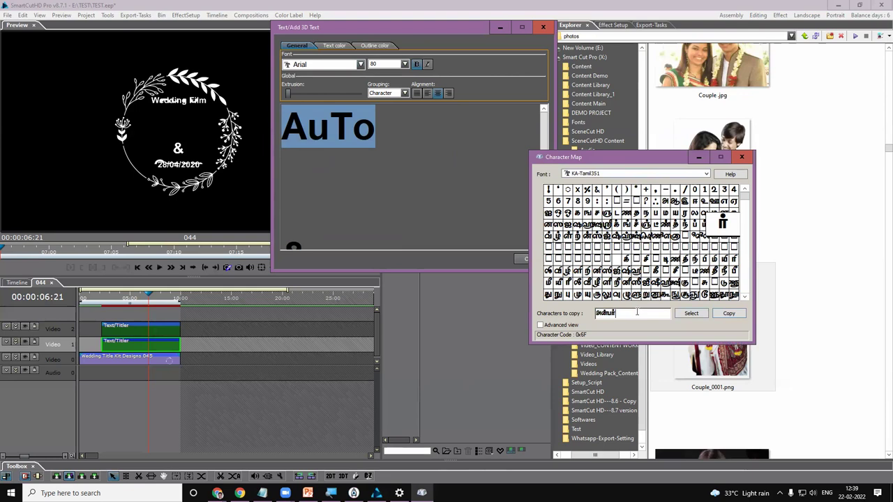
{"action": "left_click", "coordinate": [727, 316]}
{"action": "left_click", "coordinate": [388, 139]}
{"action": "left_click_drag", "start_coordinate": [383, 140], "coordinate": [274, 130]}
{"action": "left_click", "coordinate": [536, 259]}
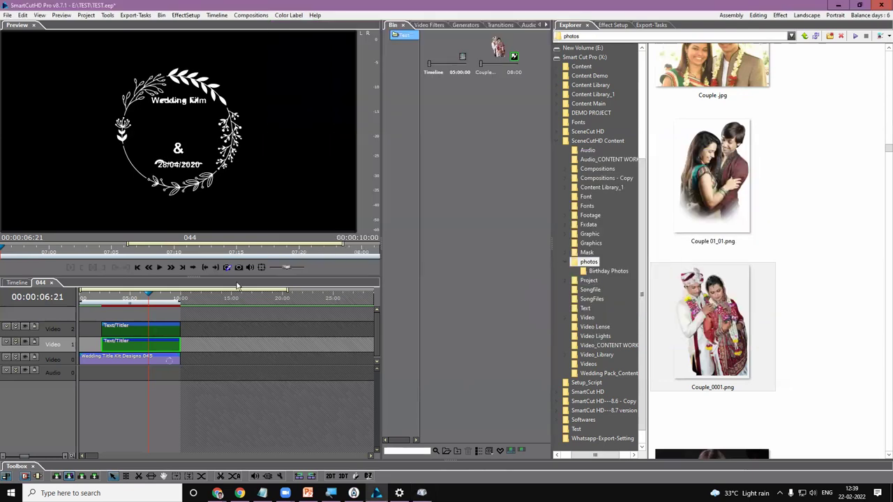
Step: Add a 3D text clip at 00:00:17:06 on the main timeline and replace its default text with the copied characters "AuTo"
{"action": "left_click", "coordinate": [17, 283]}
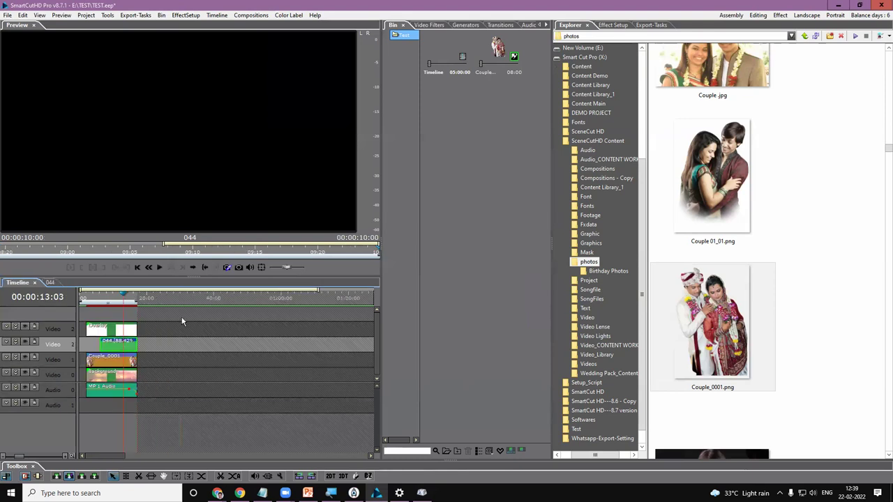
{"action": "left_click", "coordinate": [154, 297]}
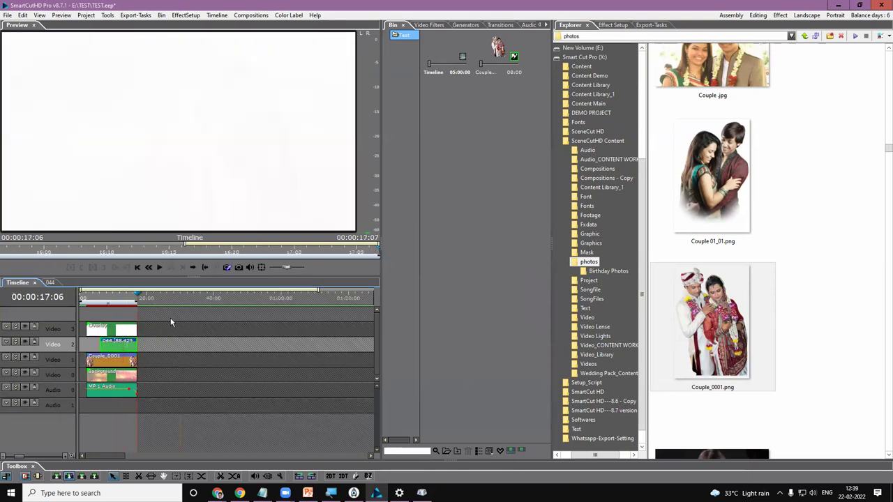
{"action": "left_click", "coordinate": [255, 337]}
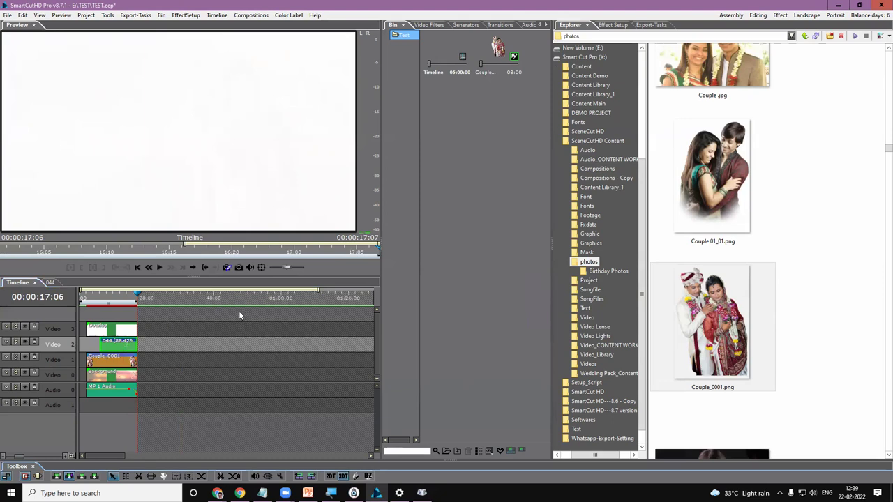
{"action": "key", "text": "ctrl+t"}
{"action": "left_click_drag", "start_coordinate": [444, 123], "coordinate": [276, 127]}
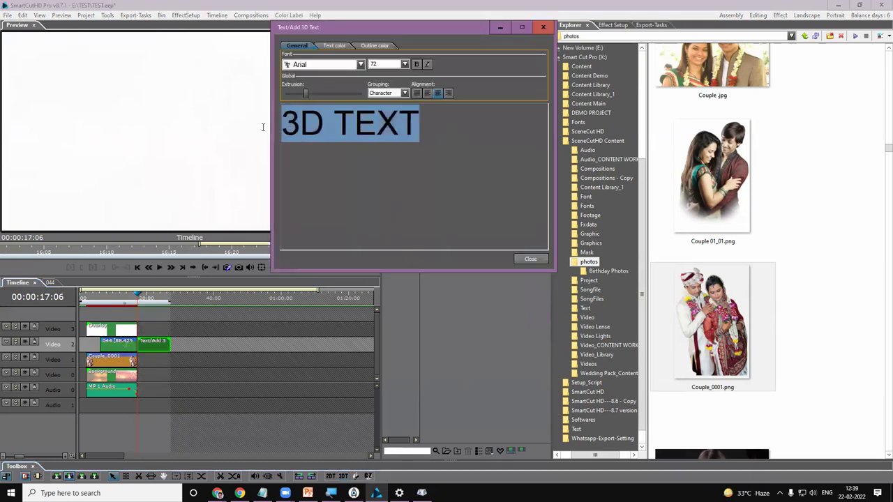
{"action": "key", "text": "BackSpace"}
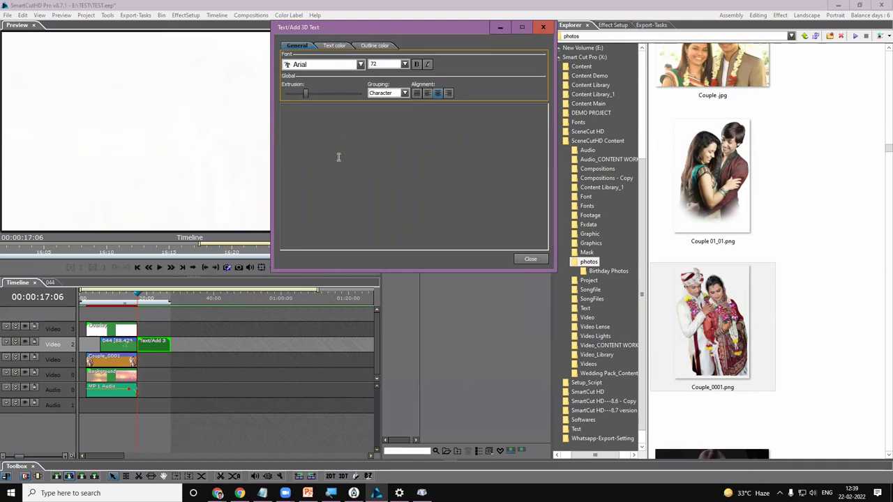
{"action": "type", "text": "AuTo"}
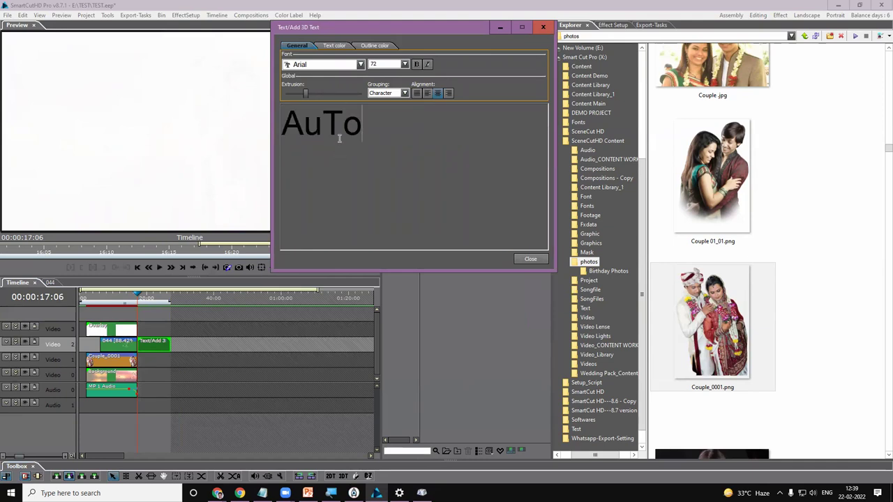
Step: Apply the KA-Tamil091 font to the "AuTo" text of the new 3D text clip
{"action": "double_click", "coordinate": [342, 132]}
{"action": "left_click", "coordinate": [361, 64]}
{"action": "left_click_drag", "start_coordinate": [361, 91], "coordinate": [361, 155]}
{"action": "left_click", "coordinate": [320, 126]}
{"action": "left_click", "coordinate": [383, 132]}
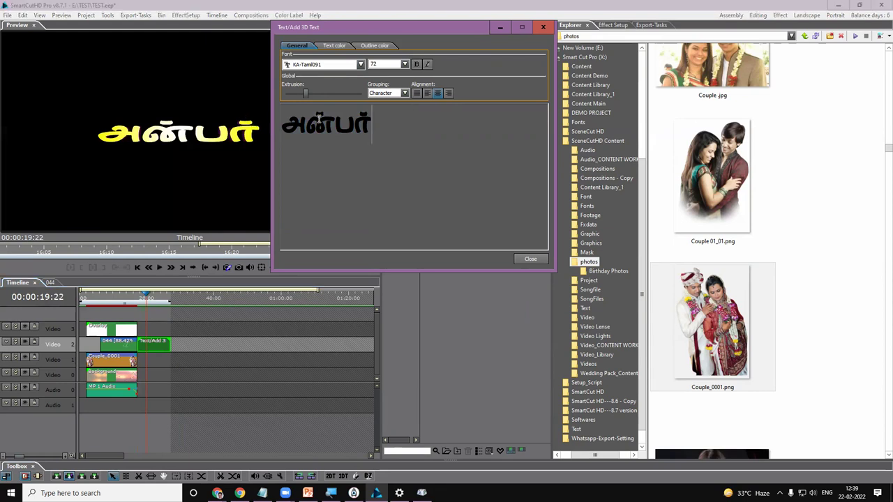
Step: Change the font of the 3D text "AuTo" to KA-Tamil103 and close the text editor
{"action": "double_click", "coordinate": [342, 126]}
{"action": "left_click", "coordinate": [335, 65]}
{"action": "left_click", "coordinate": [335, 65]}
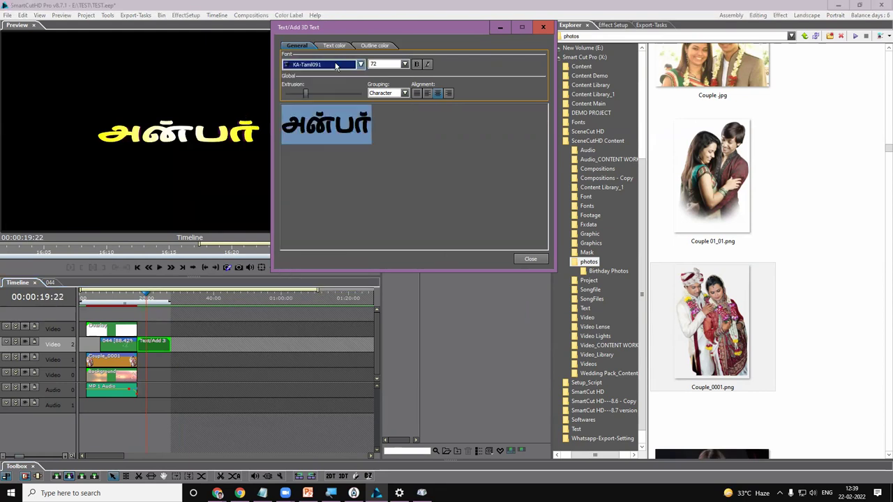
{"action": "key", "text": "Down"}
{"action": "key", "text": "Down"}
{"action": "key", "text": "Down"}
{"action": "key", "text": "Down"}
{"action": "key", "text": "Down"}
{"action": "key", "text": "Down"}
{"action": "key", "text": "Down"}
{"action": "key", "text": "Down"}
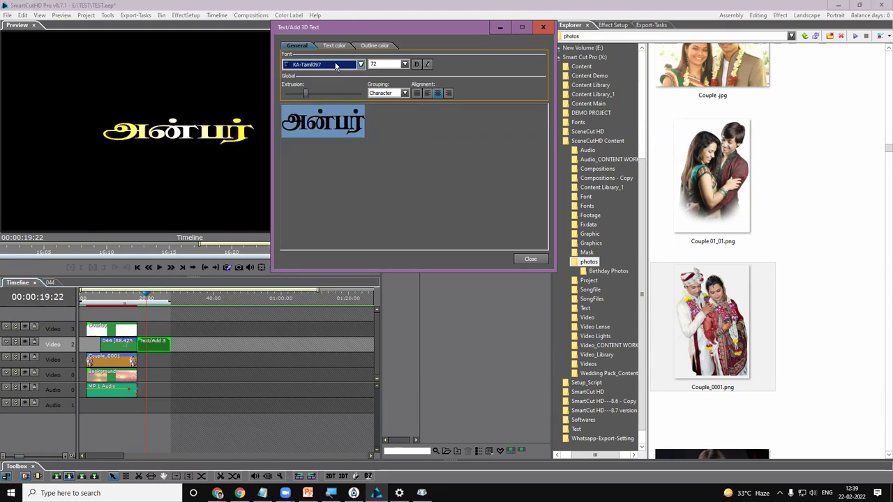
{"action": "key", "text": "Down"}
{"action": "key", "text": "Down"}
{"action": "key", "text": "Down"}
{"action": "key", "text": "Down"}
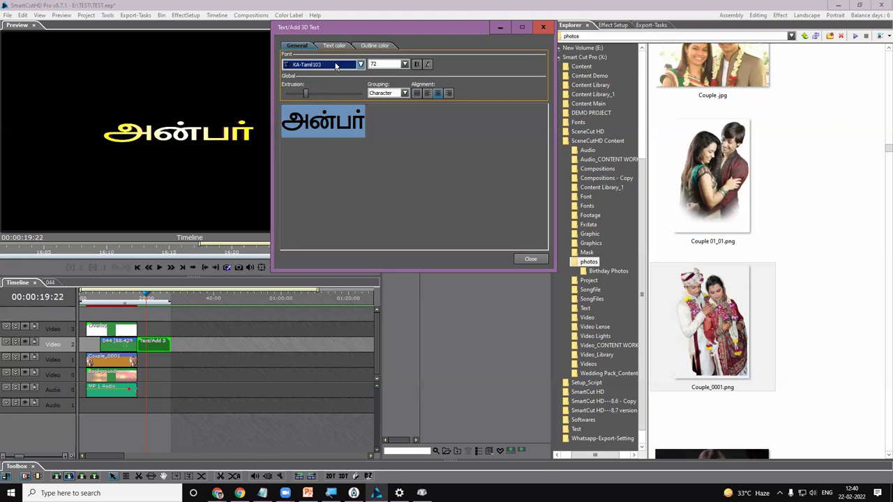
{"action": "left_click", "coordinate": [532, 260]}
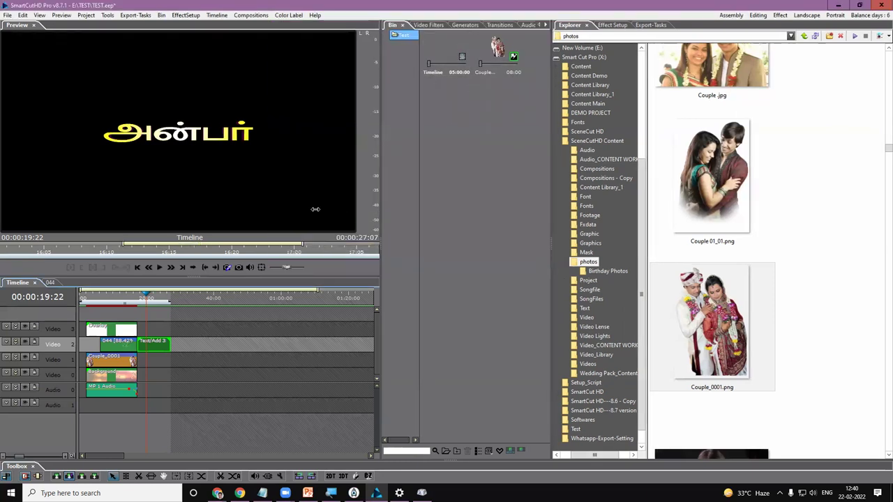
Step: Widen the media library area and browse the Video Filters and Transitions categories, including the regional-language transition sets
{"action": "left_click_drag", "start_coordinate": [551, 209], "coordinate": [499, 162]}
{"action": "left_click_drag", "start_coordinate": [497, 207], "coordinate": [556, 207]}
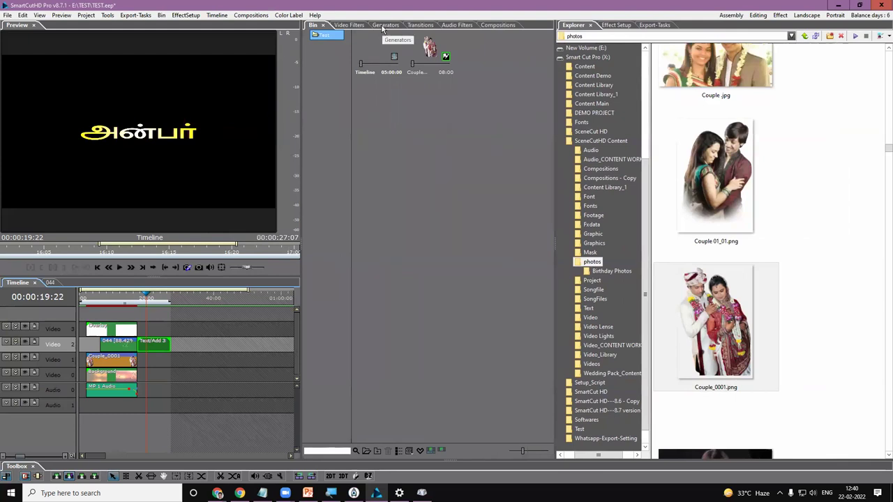
{"action": "left_click", "coordinate": [354, 27]}
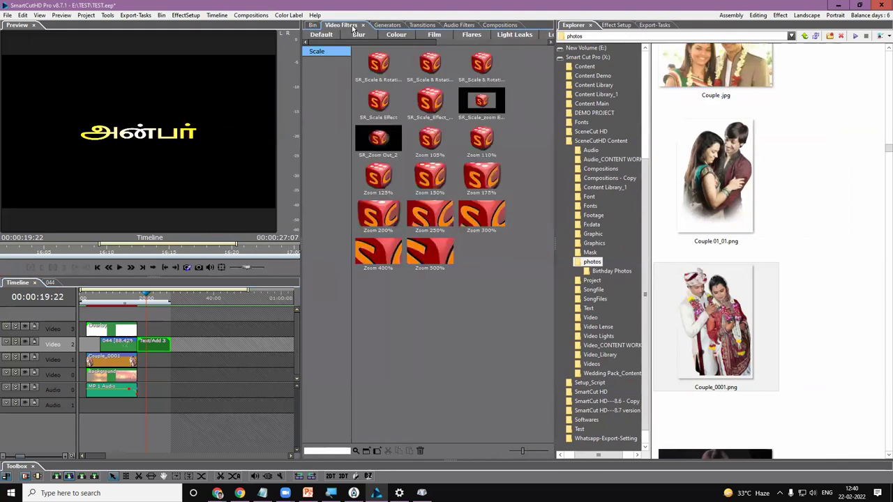
{"action": "left_click_drag", "start_coordinate": [388, 42], "coordinate": [412, 40]}
{"action": "left_click", "coordinate": [417, 27]}
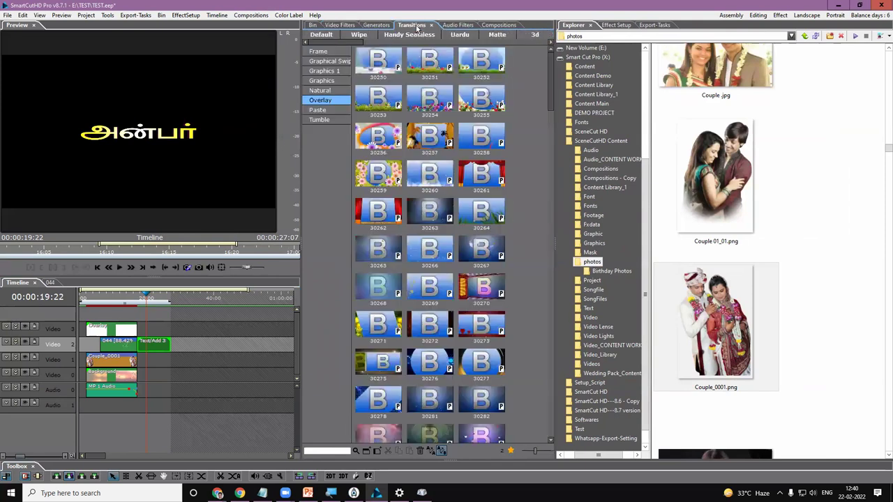
{"action": "left_click_drag", "start_coordinate": [354, 42], "coordinate": [392, 44]}
{"action": "left_click_drag", "start_coordinate": [414, 43], "coordinate": [417, 43]}
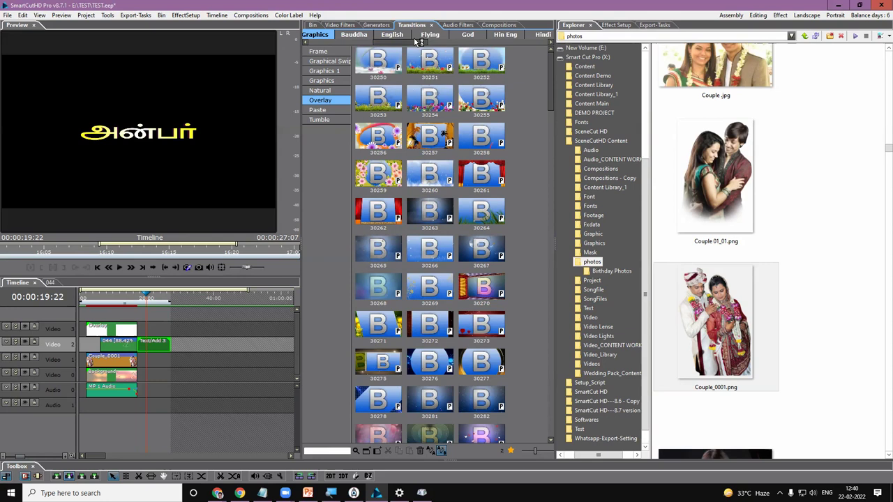
{"action": "left_click_drag", "start_coordinate": [417, 42], "coordinate": [540, 45]}
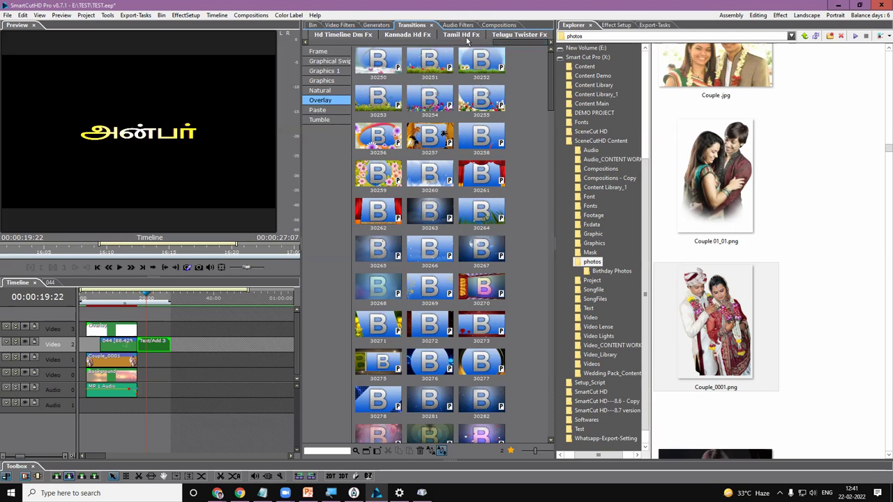
{"action": "left_click_drag", "start_coordinate": [503, 42], "coordinate": [441, 43]}
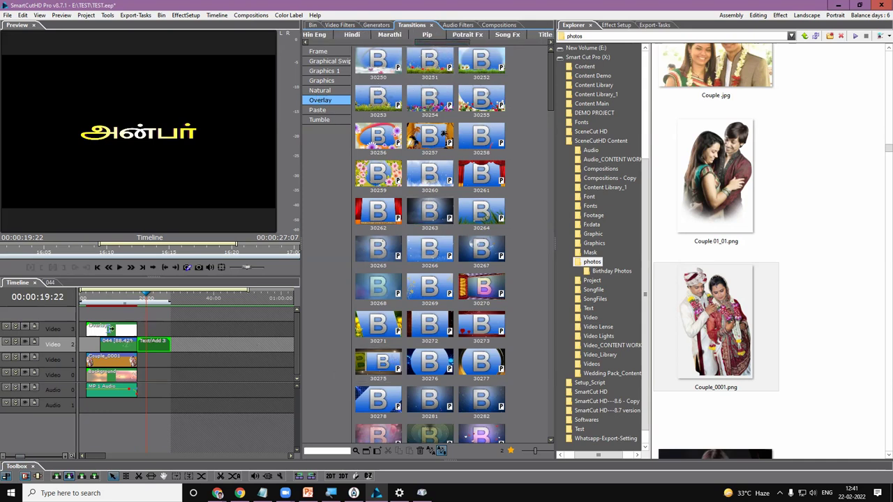
Step: Create a new project named NEW TEXT in E:\TEST\ with the H264 Youtube Full HD 1080p 25 preset
{"action": "left_click", "coordinate": [7, 15]}
{"action": "left_click", "coordinate": [25, 22]}
{"action": "left_click", "coordinate": [441, 266]}
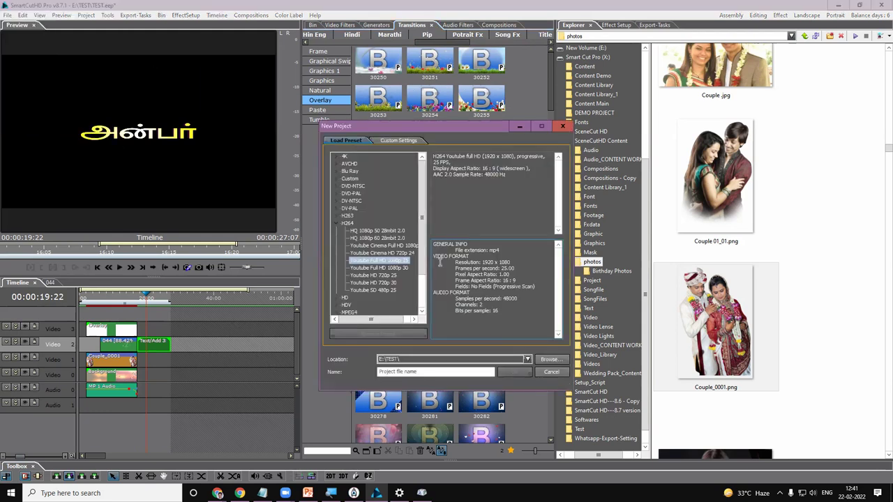
{"action": "left_click", "coordinate": [405, 371]}
{"action": "type", "text": "NEW"}
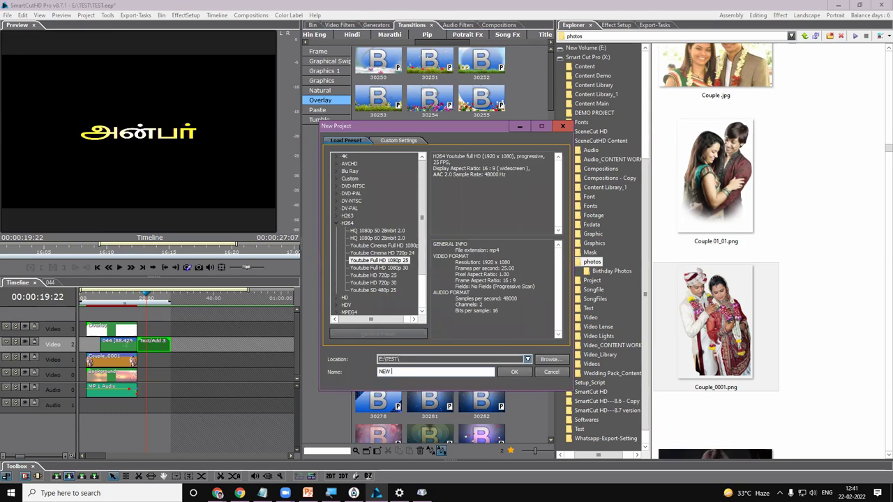
{"action": "type", "text": " TEXT"}
{"action": "left_click", "coordinate": [515, 372]}
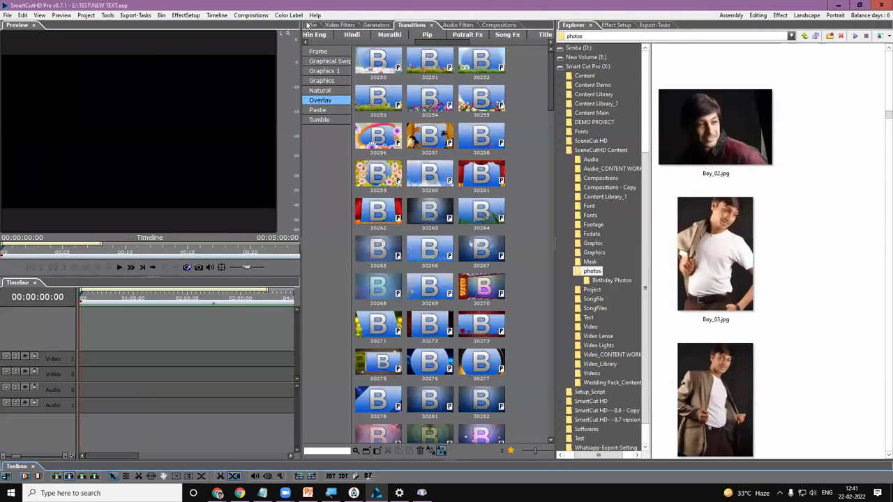
Step: Reset the panel layout and import Couple 04.mp4 from the Cinematic Footage folder into the bin
{"action": "left_click", "coordinate": [40, 14]}
{"action": "left_click", "coordinate": [76, 133]}
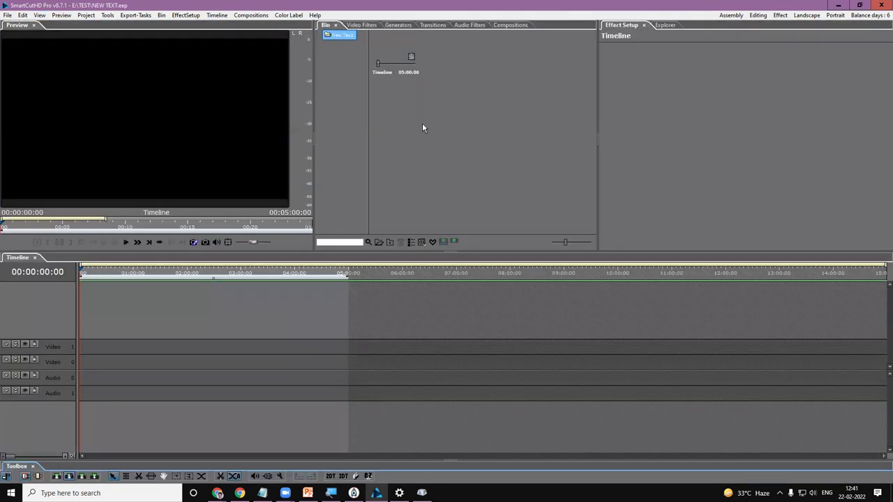
{"action": "right_click", "coordinate": [422, 128]}
{"action": "left_click", "coordinate": [439, 133]}
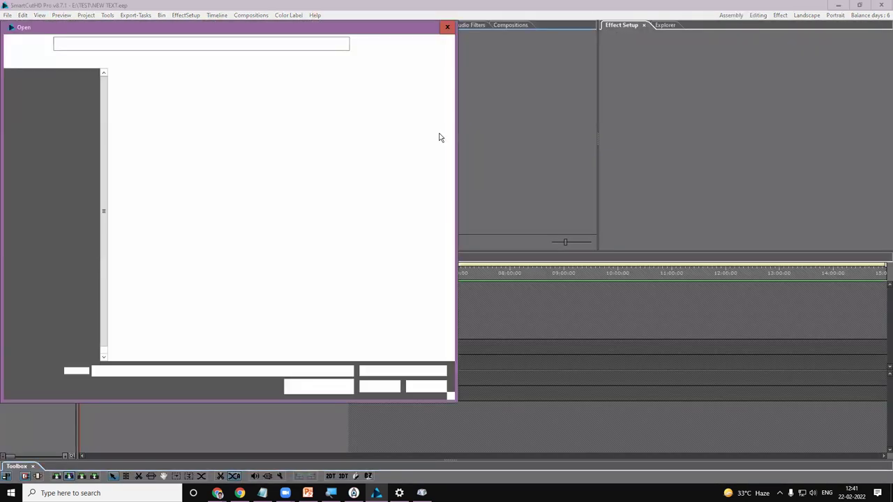
{"action": "left_click", "coordinate": [159, 210]}
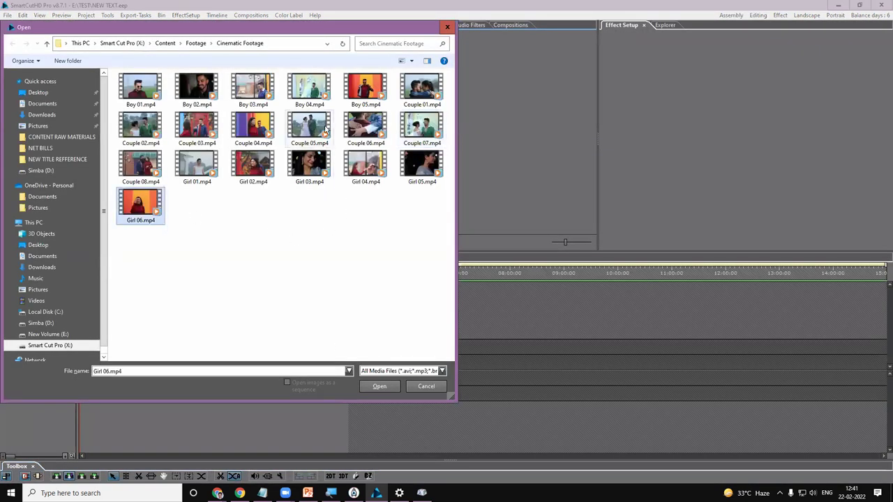
{"action": "left_click", "coordinate": [248, 127]}
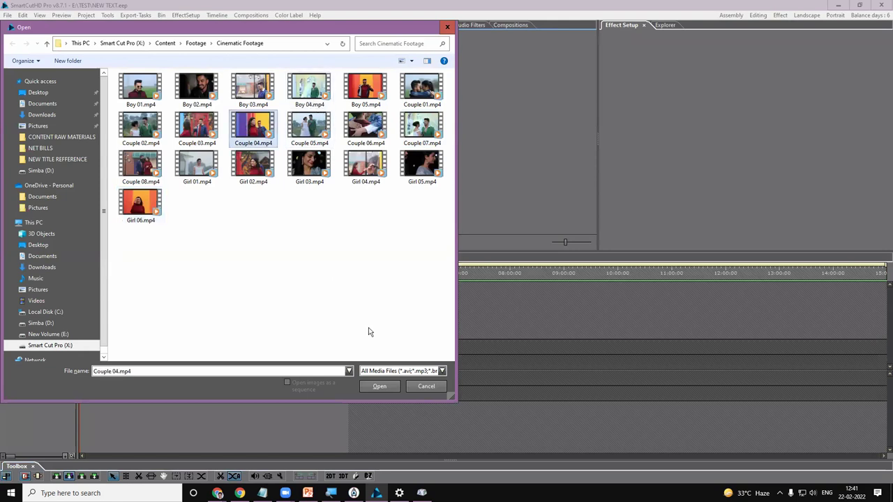
{"action": "left_click", "coordinate": [380, 386]}
Step: Place Couple 04.mp4 at the start of track Video 0, match the project settings to the clip and preview it
{"action": "left_click_drag", "start_coordinate": [450, 69], "coordinate": [82, 368]}
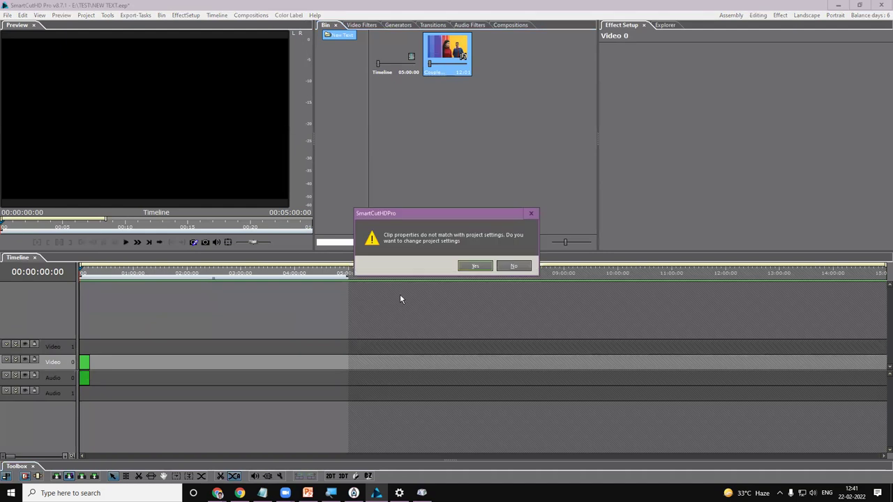
{"action": "left_click", "coordinate": [466, 265]}
{"action": "key", "text": "space"}
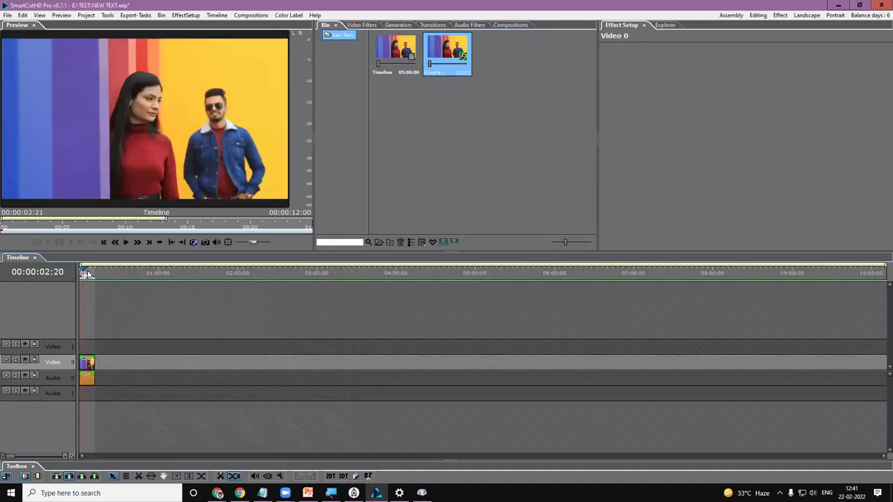
{"action": "left_click", "coordinate": [122, 377]}
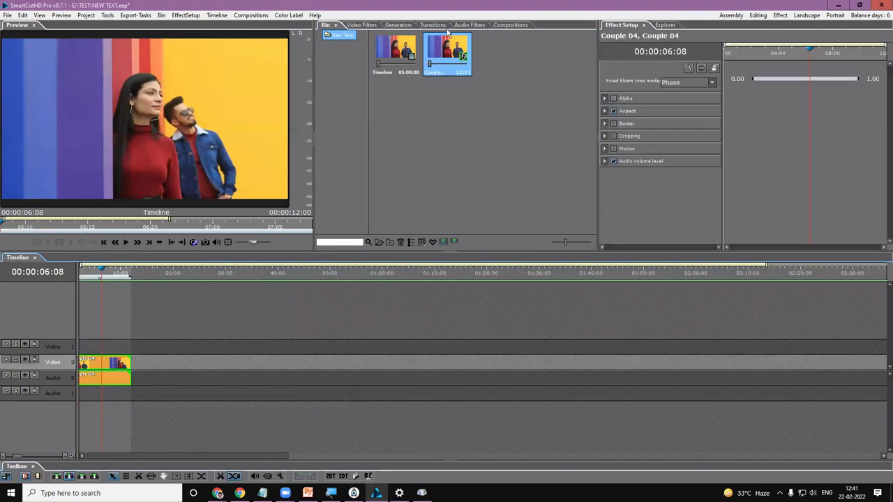
{"action": "left_click", "coordinate": [98, 350]}
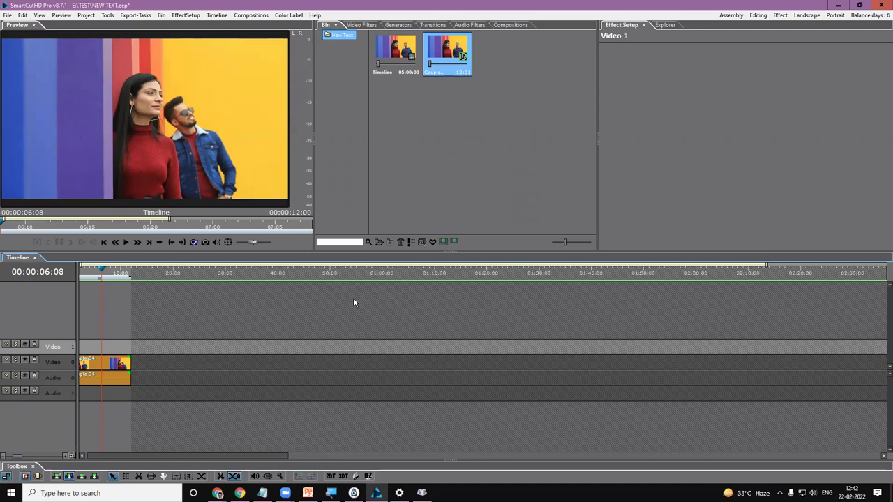
Step: Switch to WhatsApp Web in the browser, read the unread Monarch group chats, and return to the video editor
{"action": "key", "text": "alt+Tab"}
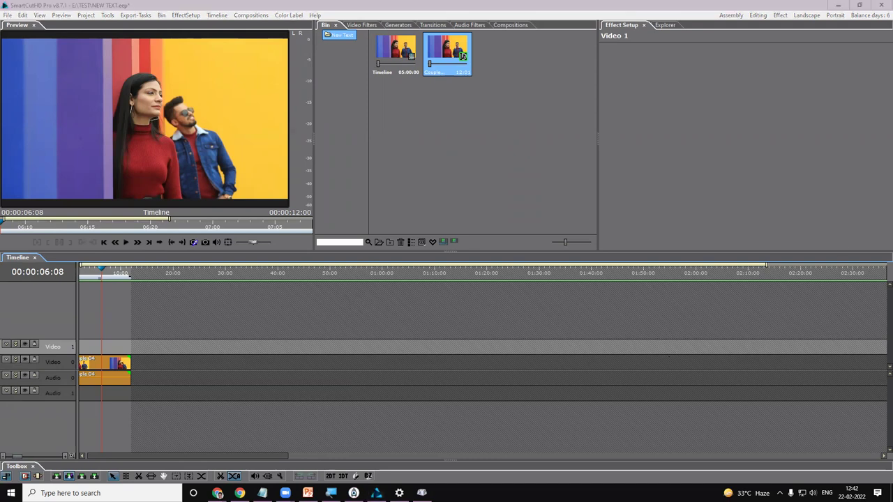
{"action": "left_click", "coordinate": [315, 103]}
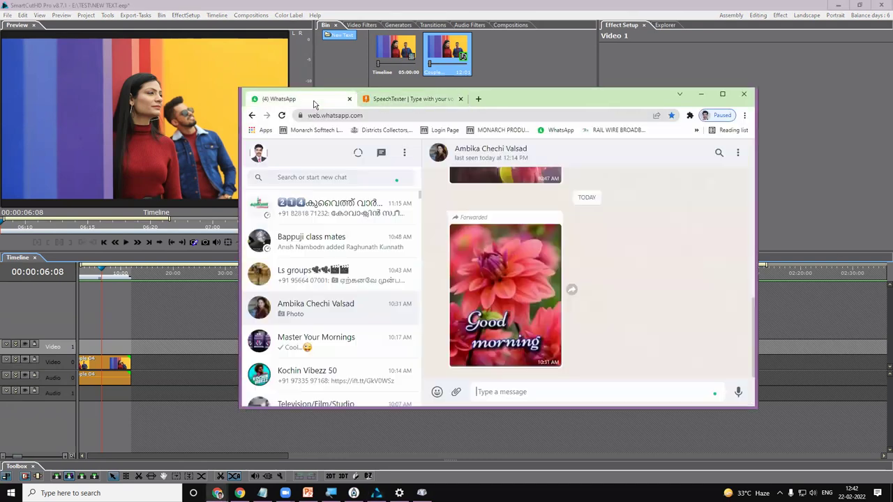
{"action": "left_click", "coordinate": [314, 302]}
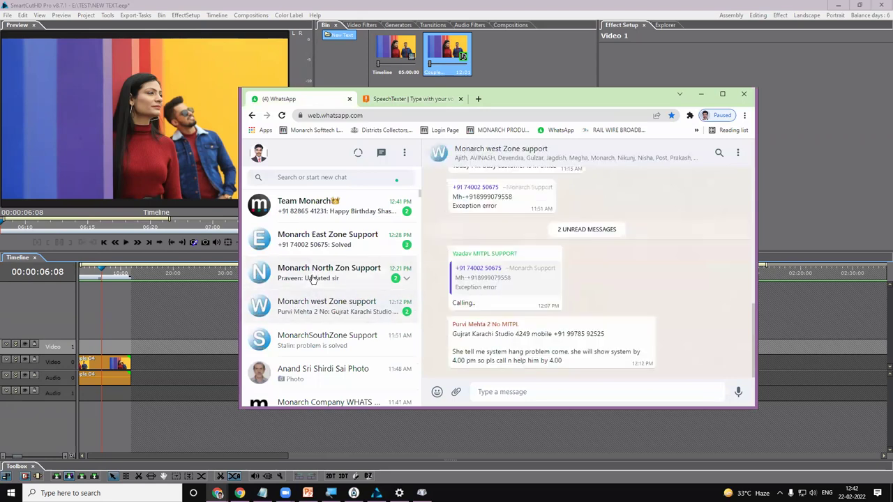
{"action": "left_click", "coordinate": [312, 275]}
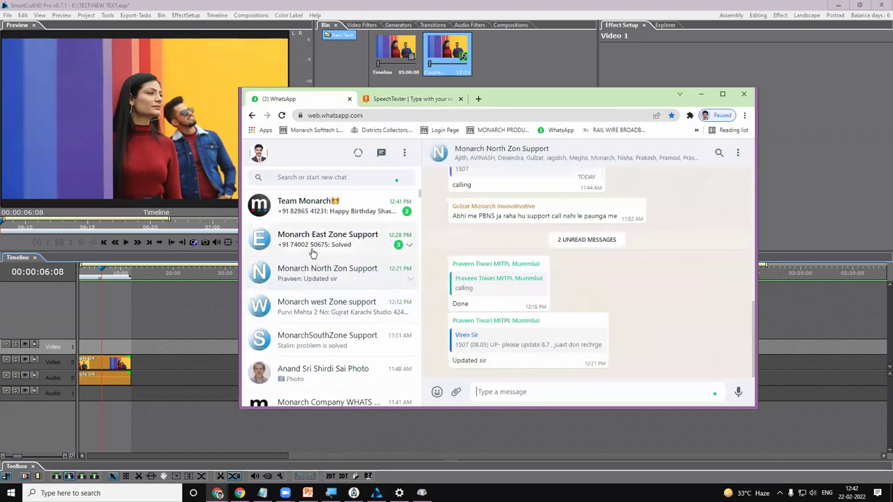
{"action": "left_click", "coordinate": [313, 240]}
{"action": "left_click", "coordinate": [310, 210]}
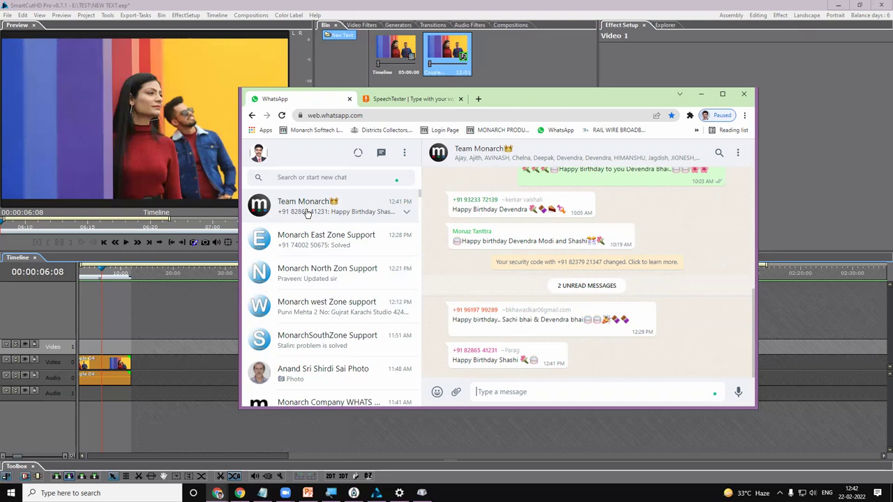
{"action": "left_click_drag", "start_coordinate": [762, 109], "coordinate": [763, 108]}
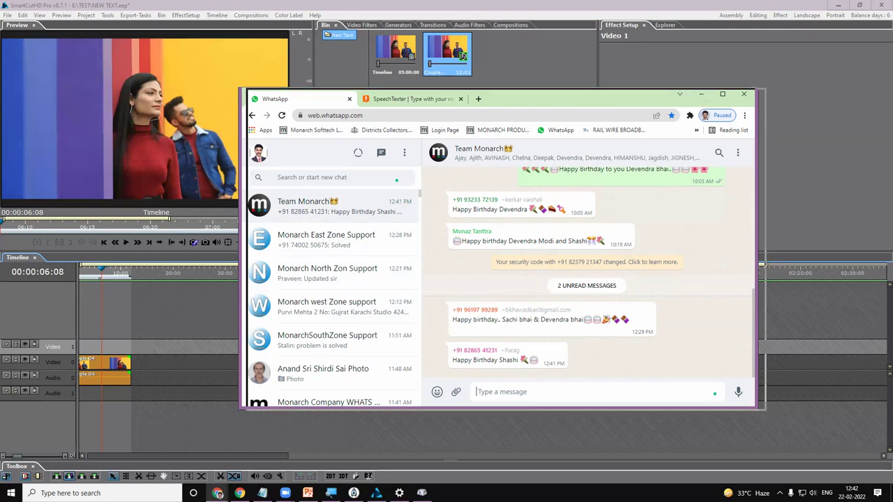
{"action": "left_click", "coordinate": [764, 265]}
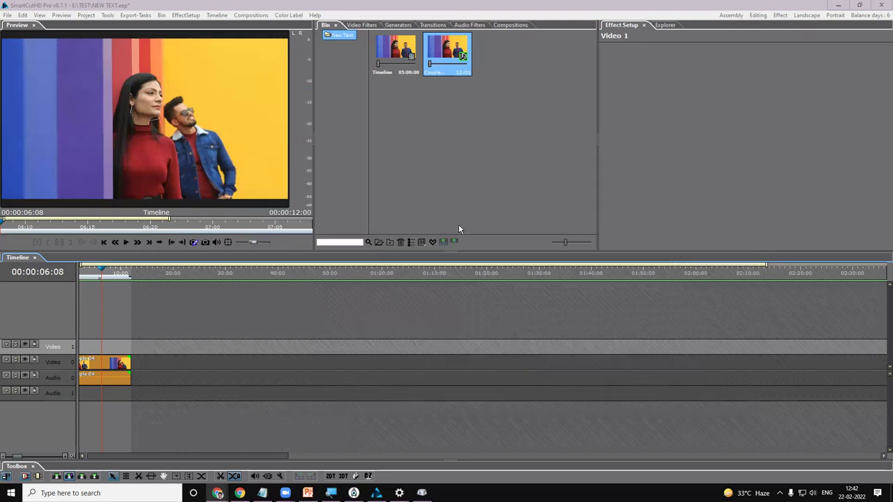
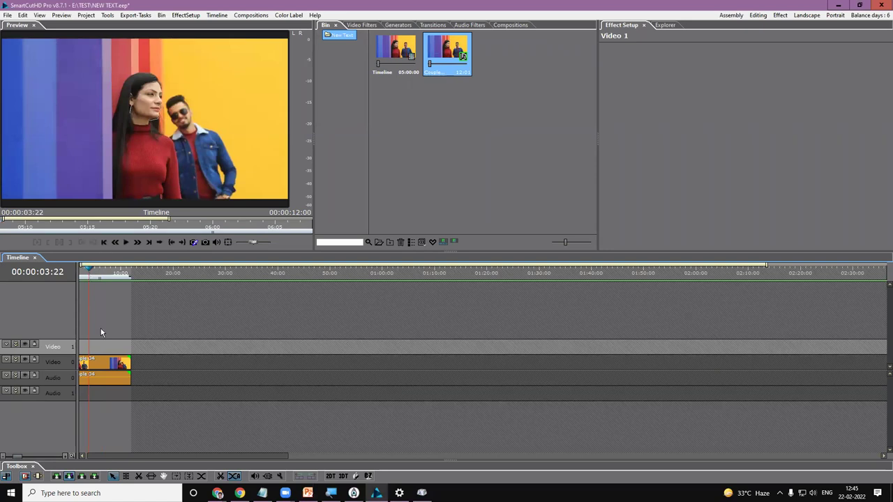
Step: Launch Audacity, dismiss its welcome dialog, look at its recording controls, and close it
{"action": "left_click", "coordinate": [98, 493]}
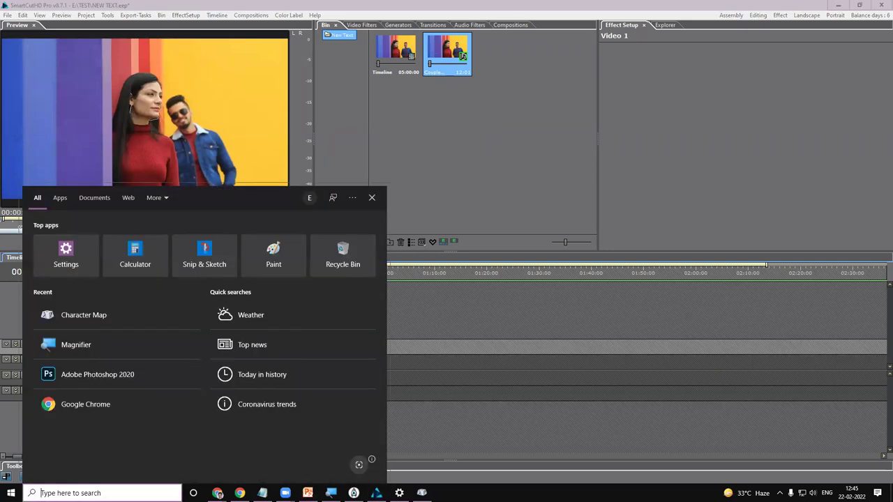
{"action": "type", "text": "au"}
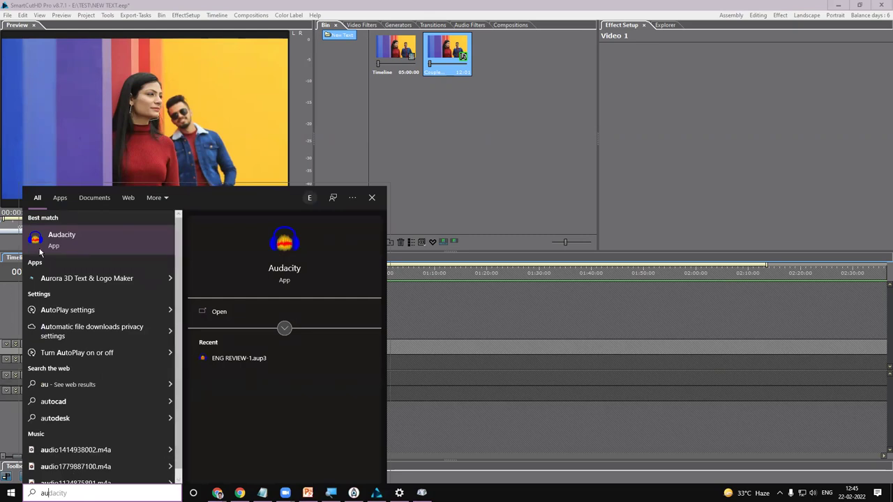
{"action": "key", "text": "Return"}
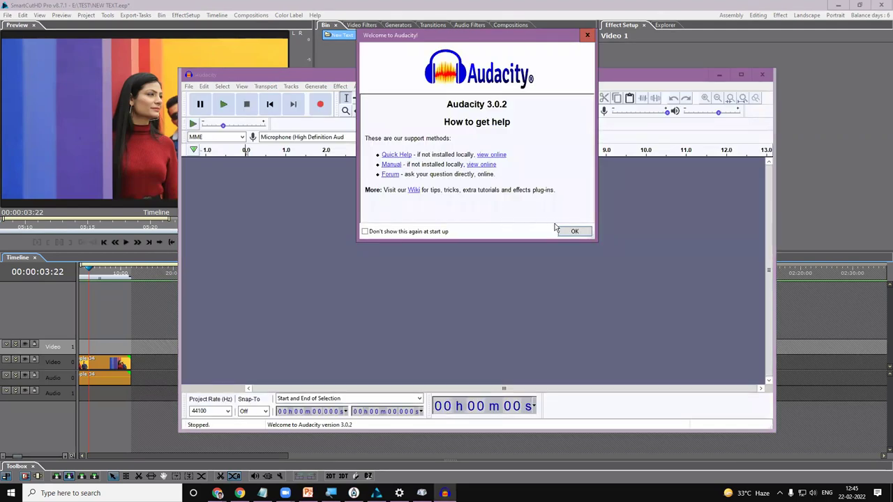
{"action": "left_click", "coordinate": [562, 229]}
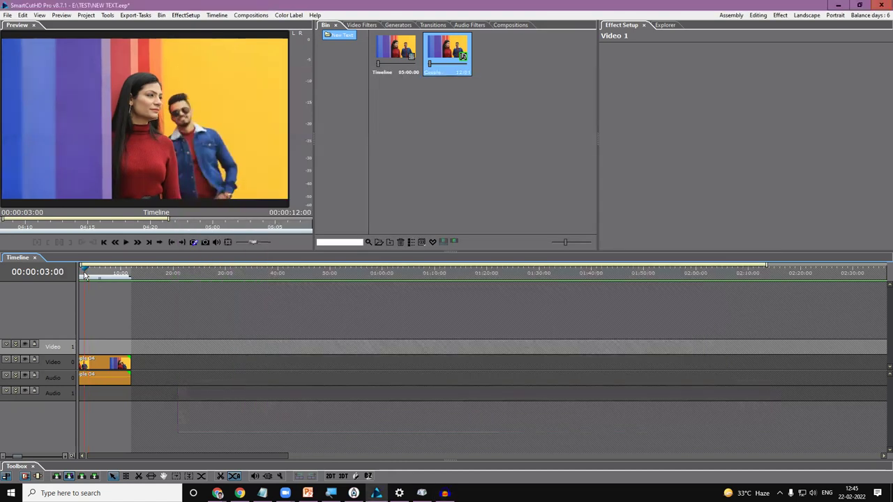
{"action": "left_click", "coordinate": [445, 493]}
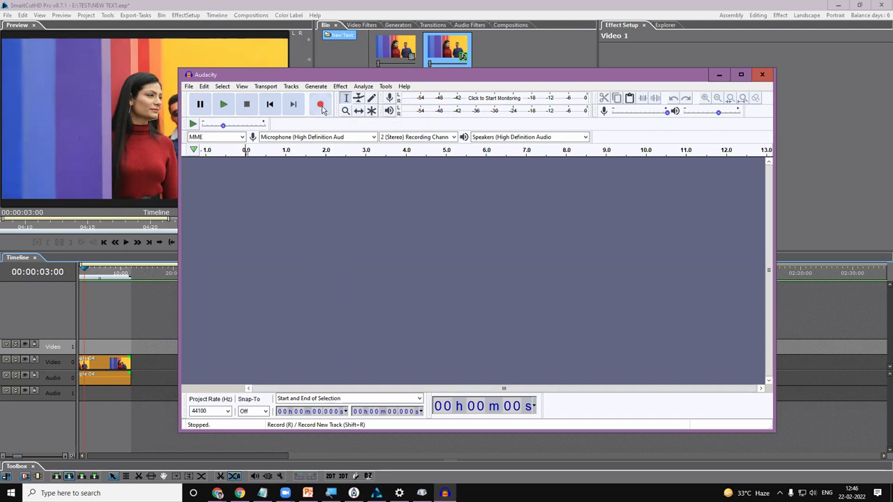
{"action": "left_click", "coordinate": [764, 75]}
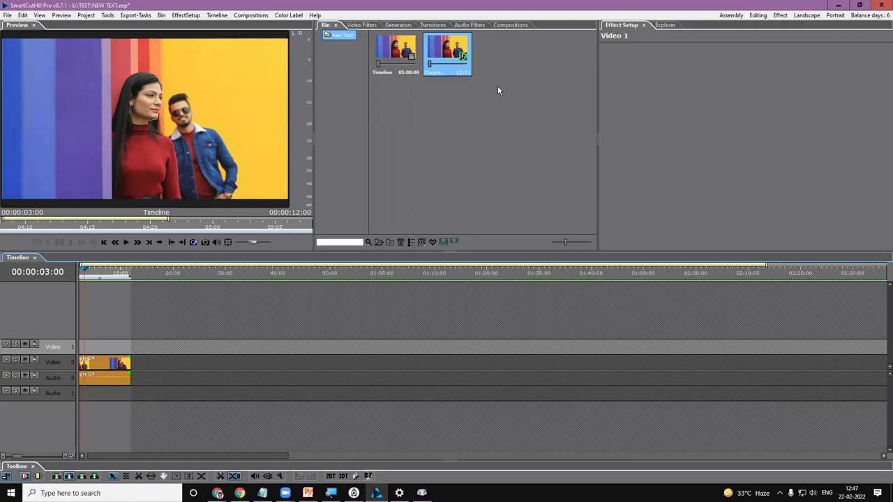
Step: Browse the Avi transitions, switch the library to single-clip effects, and look through the English Bestwishes and Birthday categories
{"action": "left_click", "coordinate": [429, 25]}
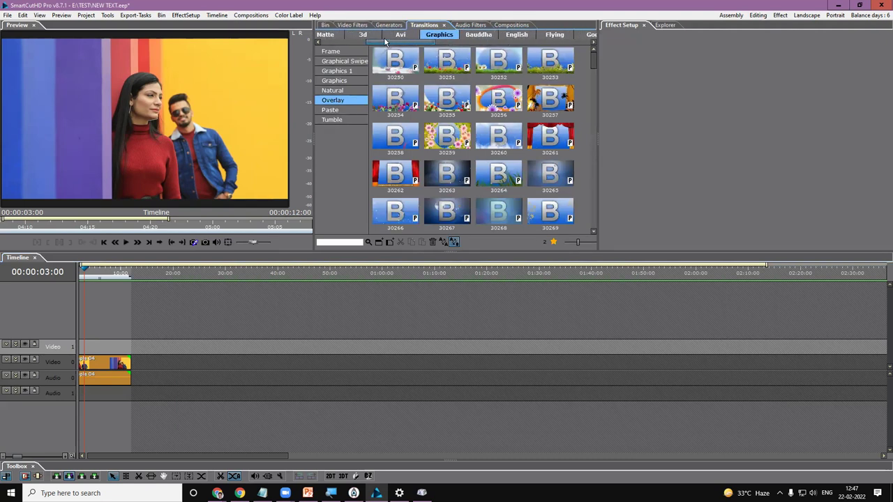
{"action": "left_click", "coordinate": [398, 35]}
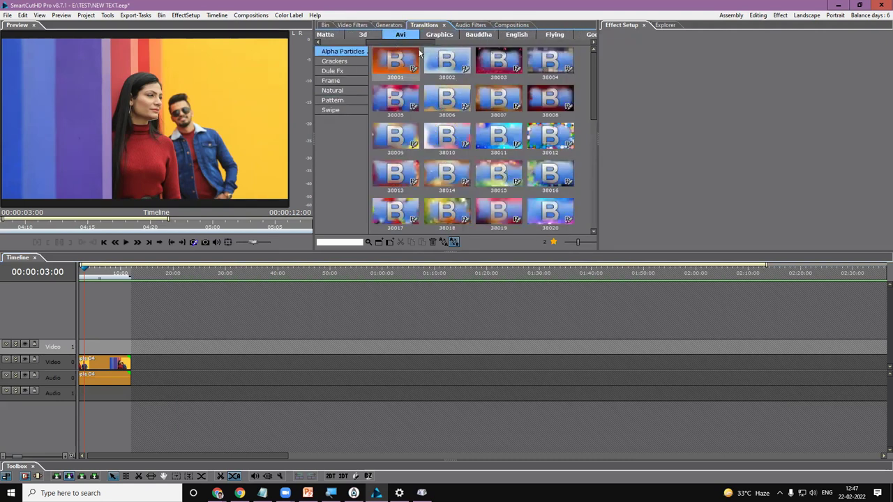
{"action": "left_click", "coordinate": [444, 242]}
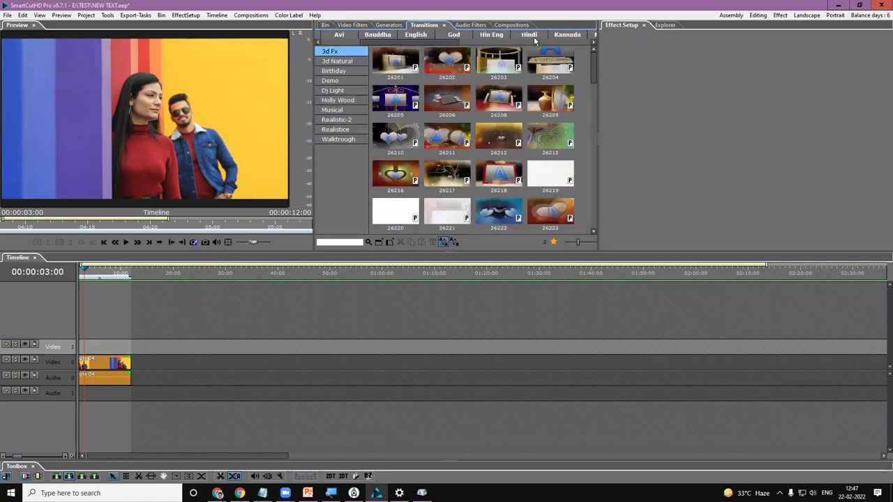
{"action": "left_click", "coordinate": [423, 39]}
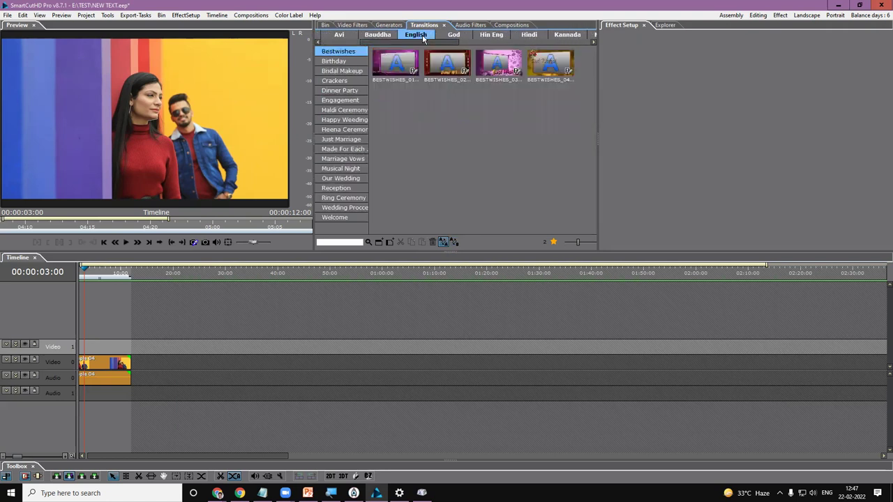
{"action": "left_click_drag", "start_coordinate": [427, 44], "coordinate": [385, 43]}
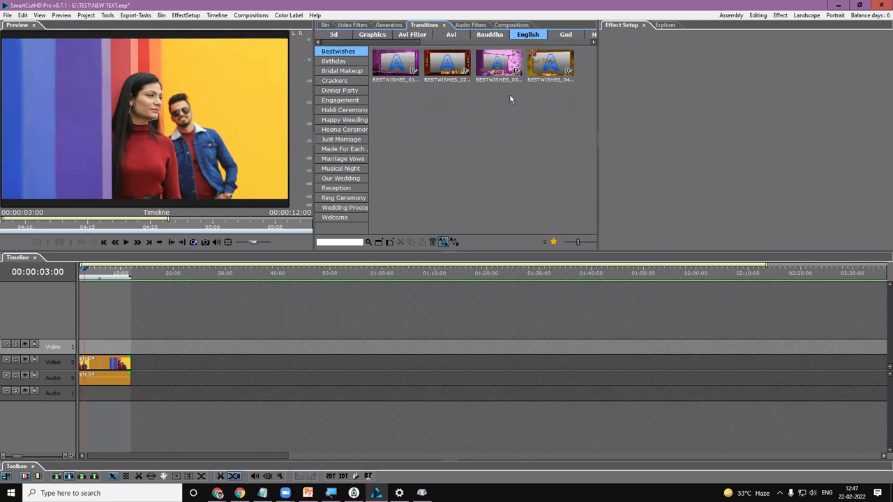
{"action": "left_click", "coordinate": [353, 62]}
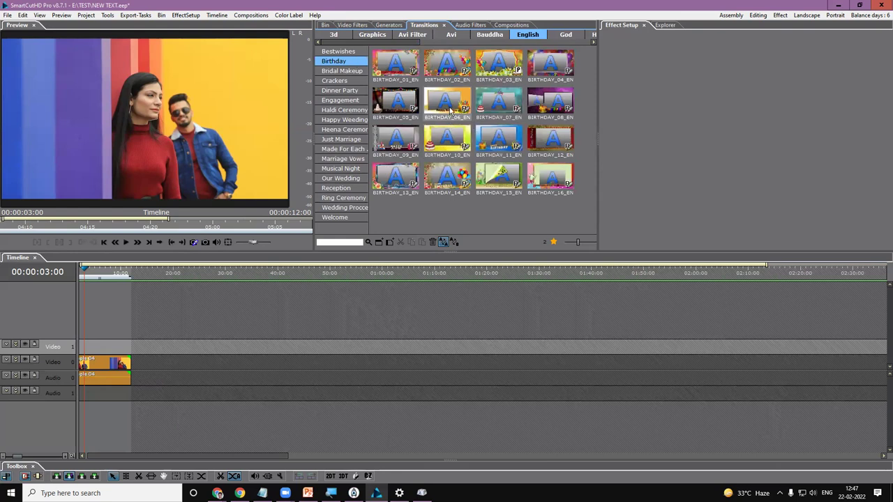
Step: Look through the single-clip Graphics and Avi effects, including the Dualfx, Graphics, Natural and Swipe groups
{"action": "left_click", "coordinate": [375, 35]}
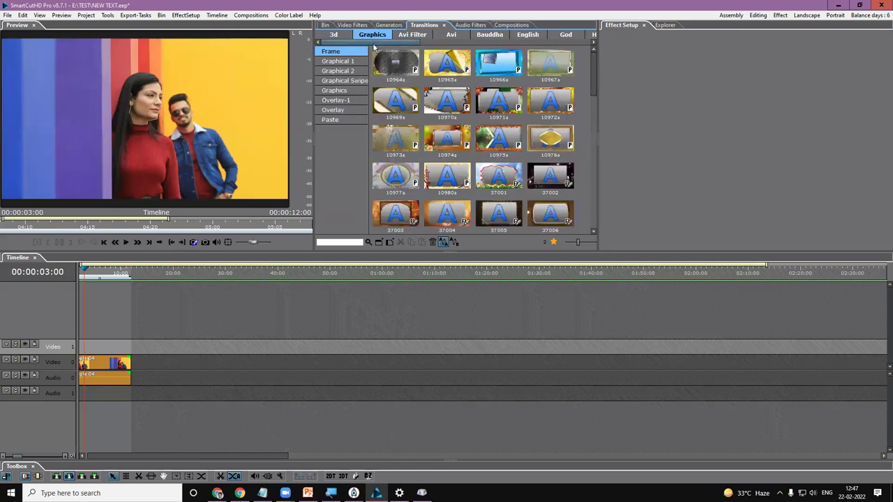
{"action": "left_click", "coordinate": [455, 37]}
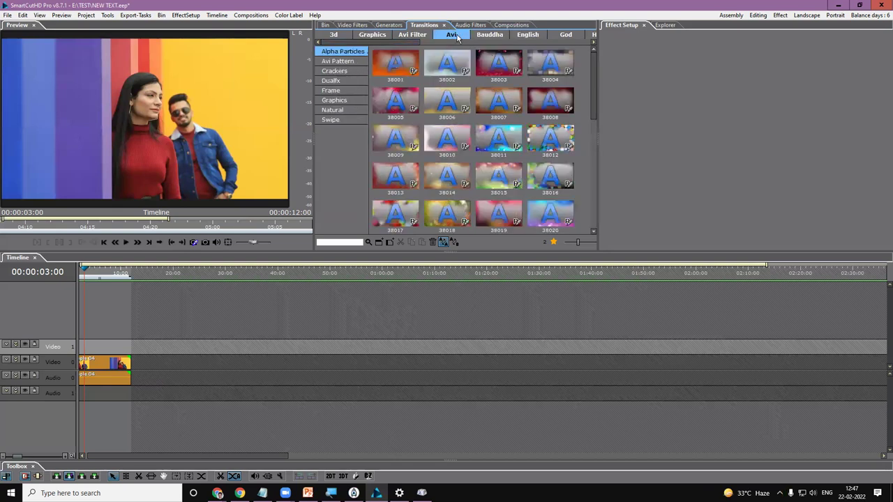
{"action": "left_click", "coordinate": [344, 90]}
{"action": "left_click", "coordinate": [345, 82]}
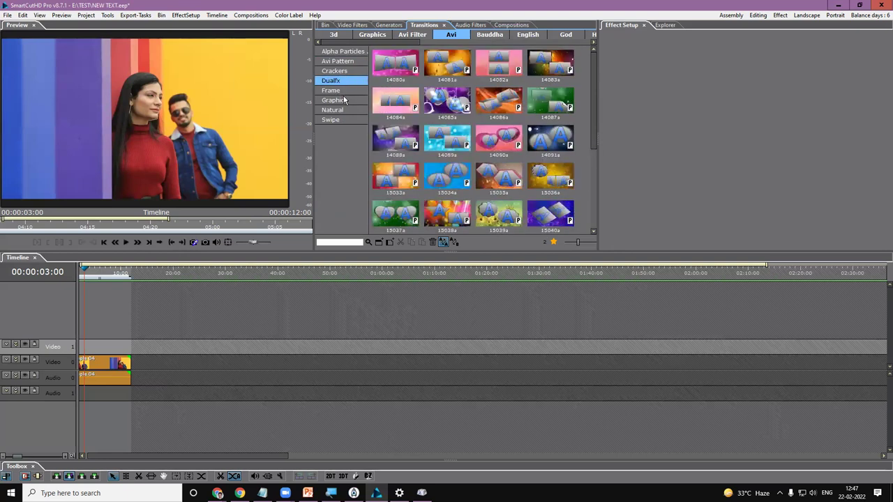
{"action": "left_click", "coordinate": [345, 100]}
{"action": "left_click", "coordinate": [347, 110]}
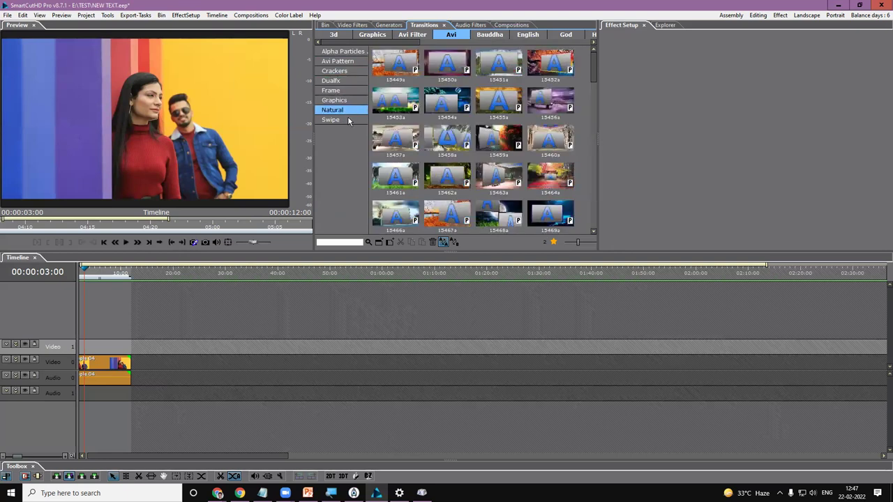
{"action": "left_click", "coordinate": [349, 119]}
Step: Place the Title effect 18059 from the Supar Strip group on track Video 1 at 00:00:03:00
{"action": "left_click_drag", "start_coordinate": [406, 43], "coordinate": [542, 44]}
{"action": "left_click", "coordinate": [457, 35]}
{"action": "left_click", "coordinate": [513, 35]}
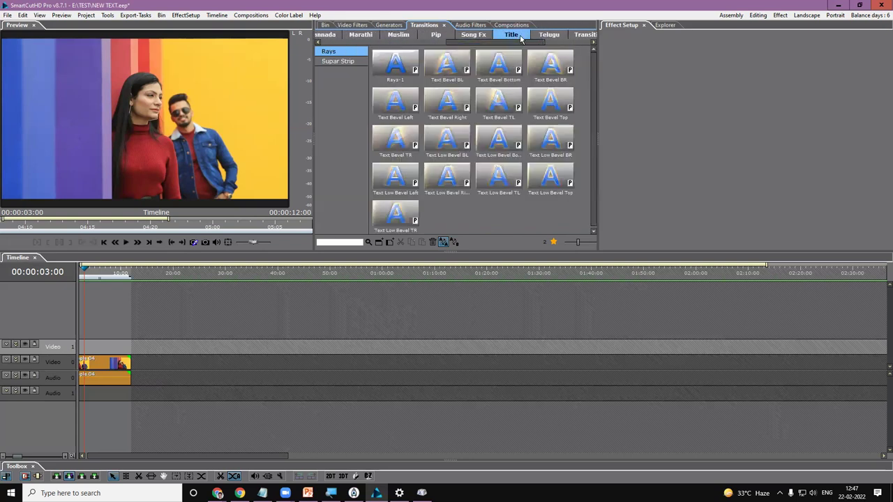
{"action": "left_click", "coordinate": [349, 61]}
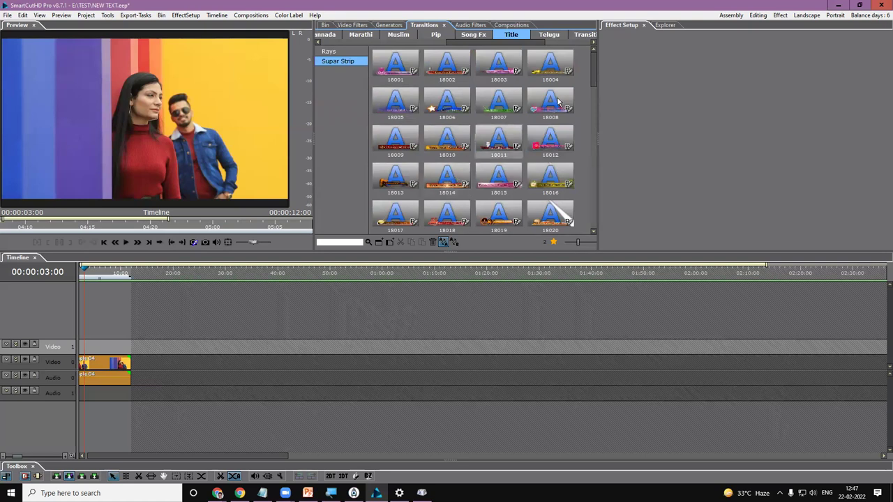
{"action": "left_click", "coordinate": [591, 120]}
{"action": "left_click_drag", "start_coordinate": [591, 120], "coordinate": [593, 159]}
{"action": "left_click_drag", "start_coordinate": [396, 143], "coordinate": [90, 347]}
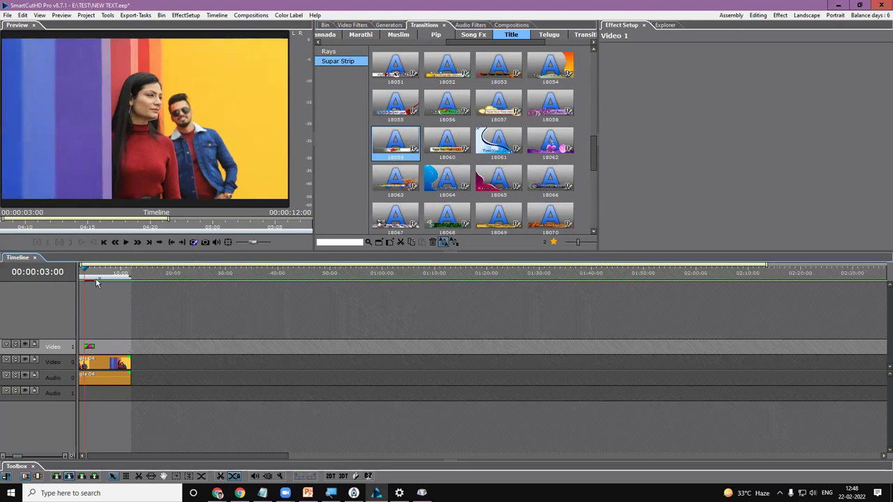
Step: Enlarge the timeline scale around the title strip and play through the strip over the couple footage
{"action": "scroll", "coordinate": [93, 276], "scroll_direction": "up", "scroll_amount": 3}
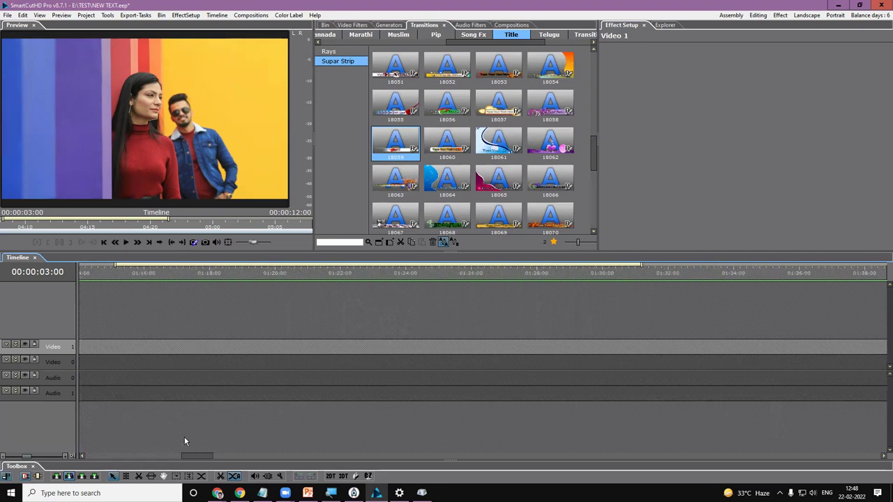
{"action": "left_click_drag", "start_coordinate": [188, 462], "coordinate": [84, 452]}
{"action": "left_click", "coordinate": [192, 270]}
{"action": "mouse_move", "coordinate": [192, 270]}
{"action": "left_mouse_down"}
{"action": "mouse_move", "coordinate": [224, 271]}
{"action": "mouse_move", "coordinate": [185, 272]}
{"action": "left_mouse_up"}
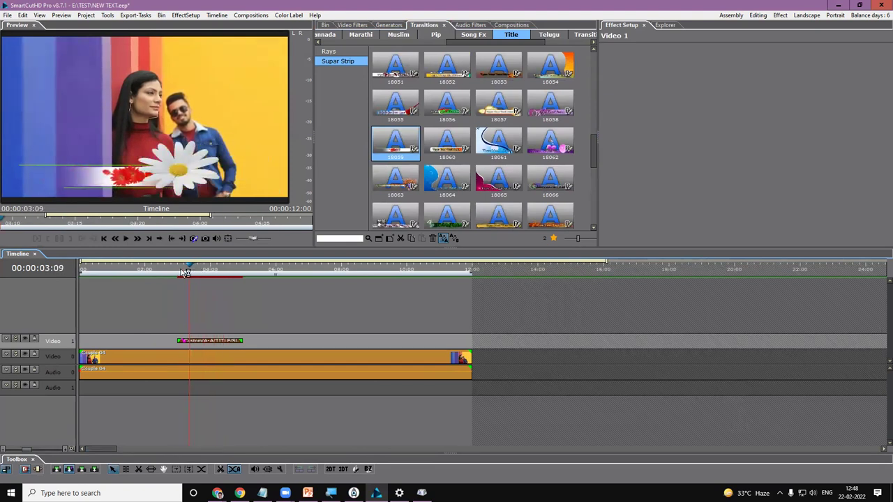
{"action": "left_click", "coordinate": [174, 272]}
{"action": "key", "text": "space"}
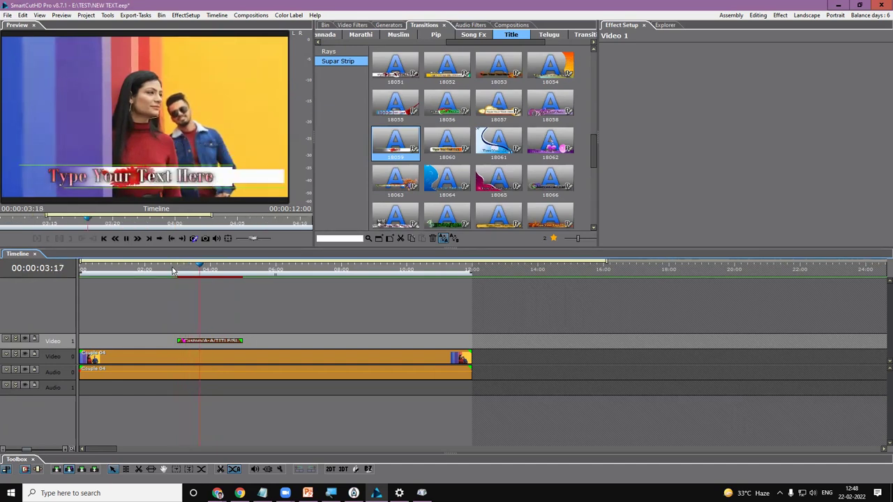
{"action": "key", "text": "space"}
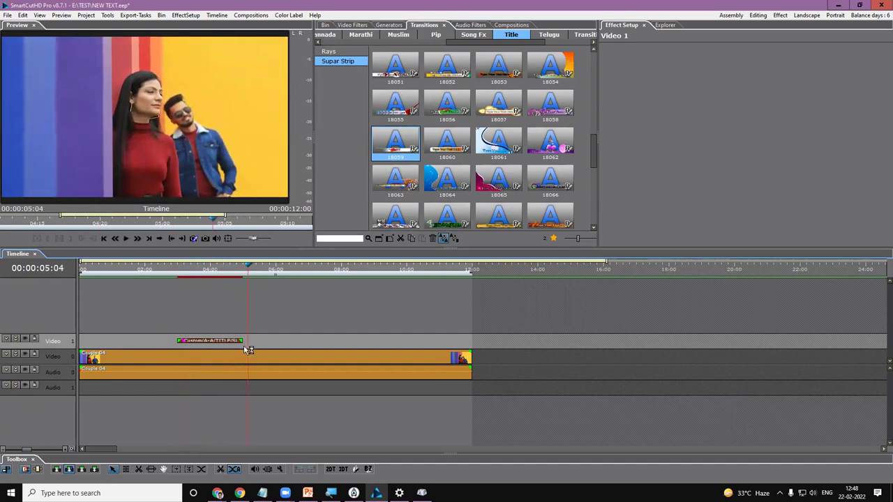
Step: Extend the title strip on track Video 1 to end at about 00:00:08:18 and play it back from its start
{"action": "left_click_drag", "start_coordinate": [242, 340], "coordinate": [363, 341]}
{"action": "left_click", "coordinate": [179, 270]}
{"action": "key", "text": "space"}
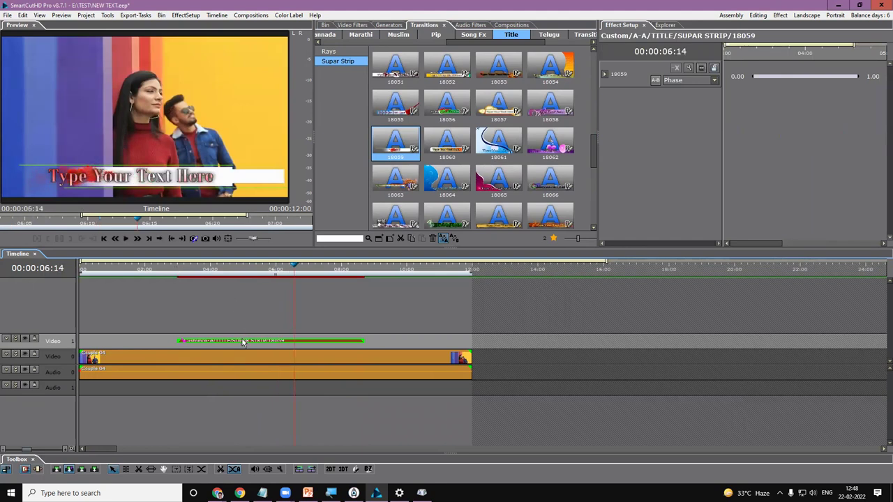
Step: Delete the Couple 04 clip with its audio from the timeline, leaving the title strip in place
{"action": "left_click", "coordinate": [260, 359]}
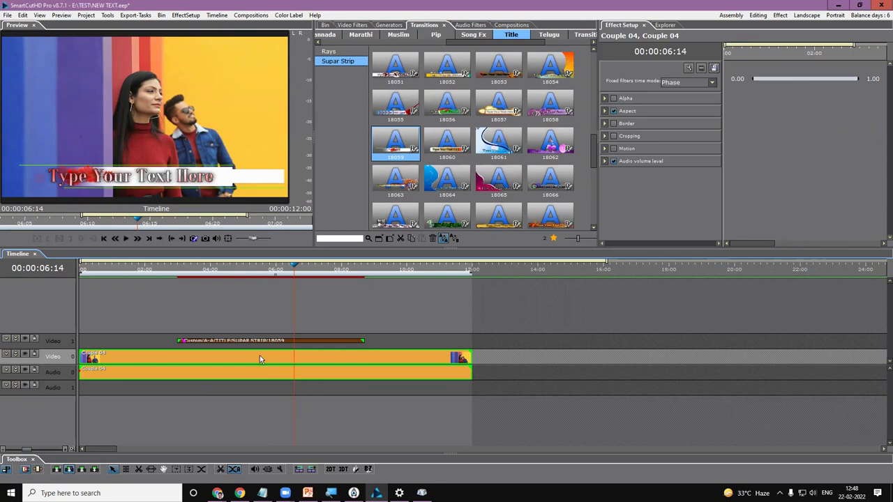
{"action": "key", "text": "Delete"}
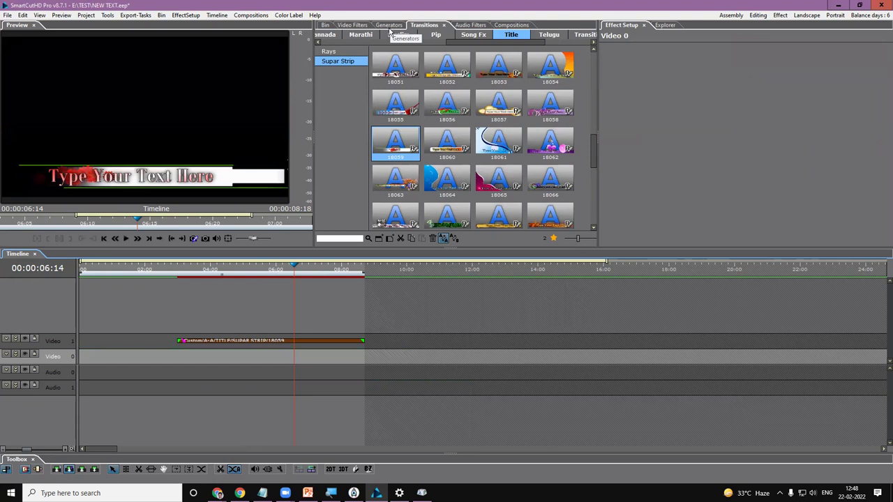
{"action": "scroll", "coordinate": [370, 35], "scroll_direction": "up", "scroll_amount": 5}
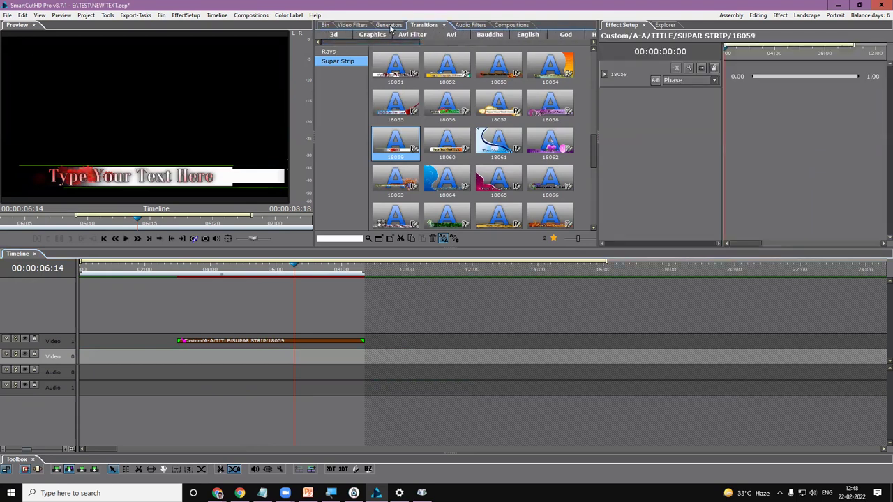
Step: Try a green Solid color generator on track Video 0 beneath the title strip, view the result, and delete it
{"action": "left_click", "coordinate": [390, 25]}
{"action": "left_click", "coordinate": [395, 64]}
{"action": "left_click_drag", "start_coordinate": [395, 64], "coordinate": [116, 358]}
{"action": "left_click", "coordinate": [261, 271]}
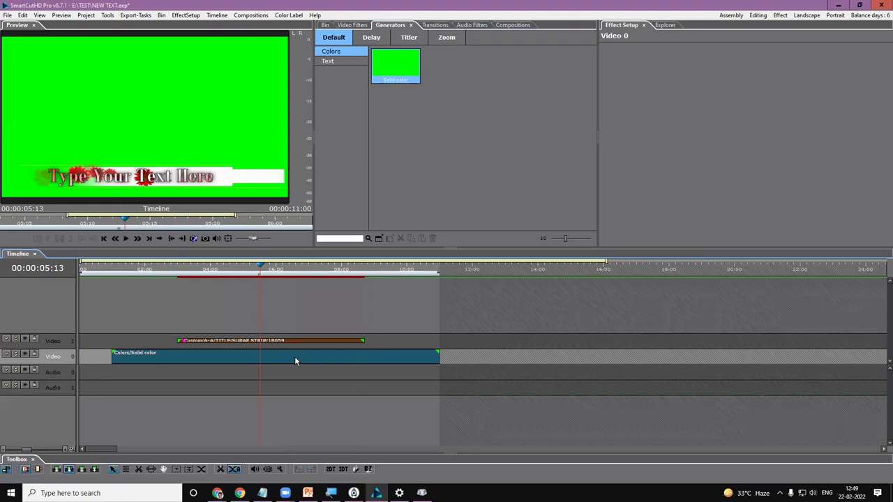
{"action": "left_click", "coordinate": [294, 357]}
{"action": "key", "text": "Delete"}
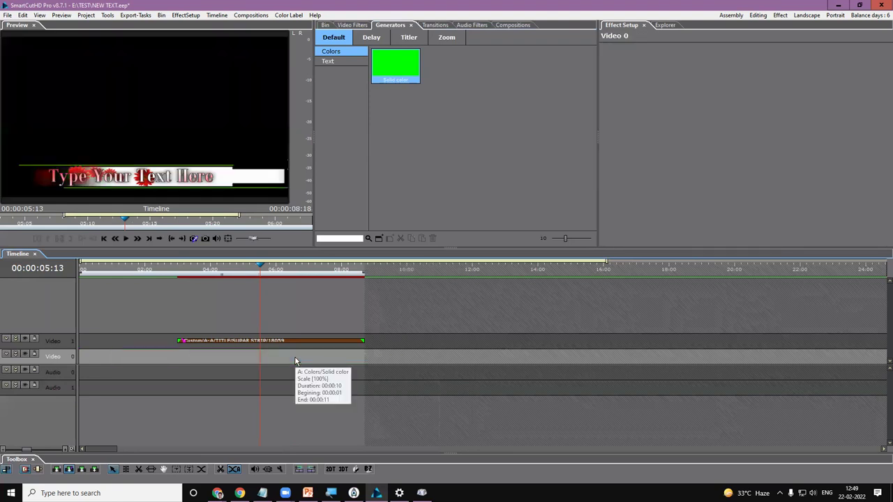
Step: Select the title strip on track Video 1
{"action": "left_click", "coordinate": [296, 342]}
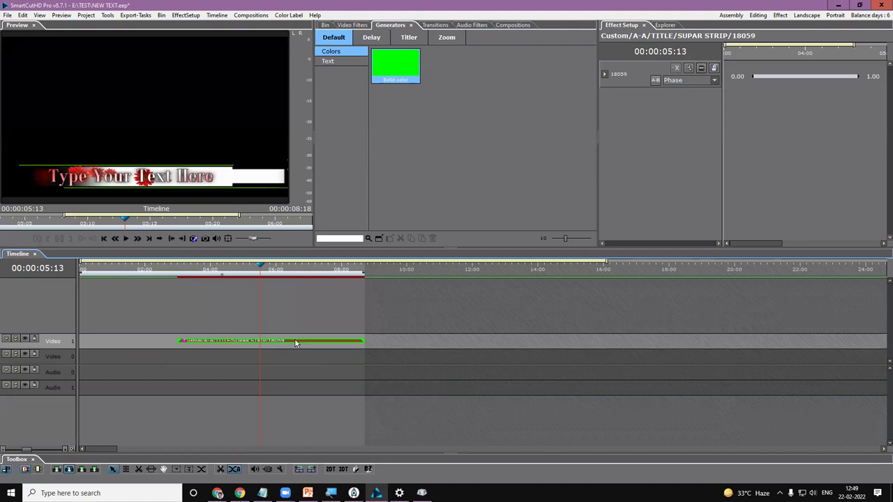